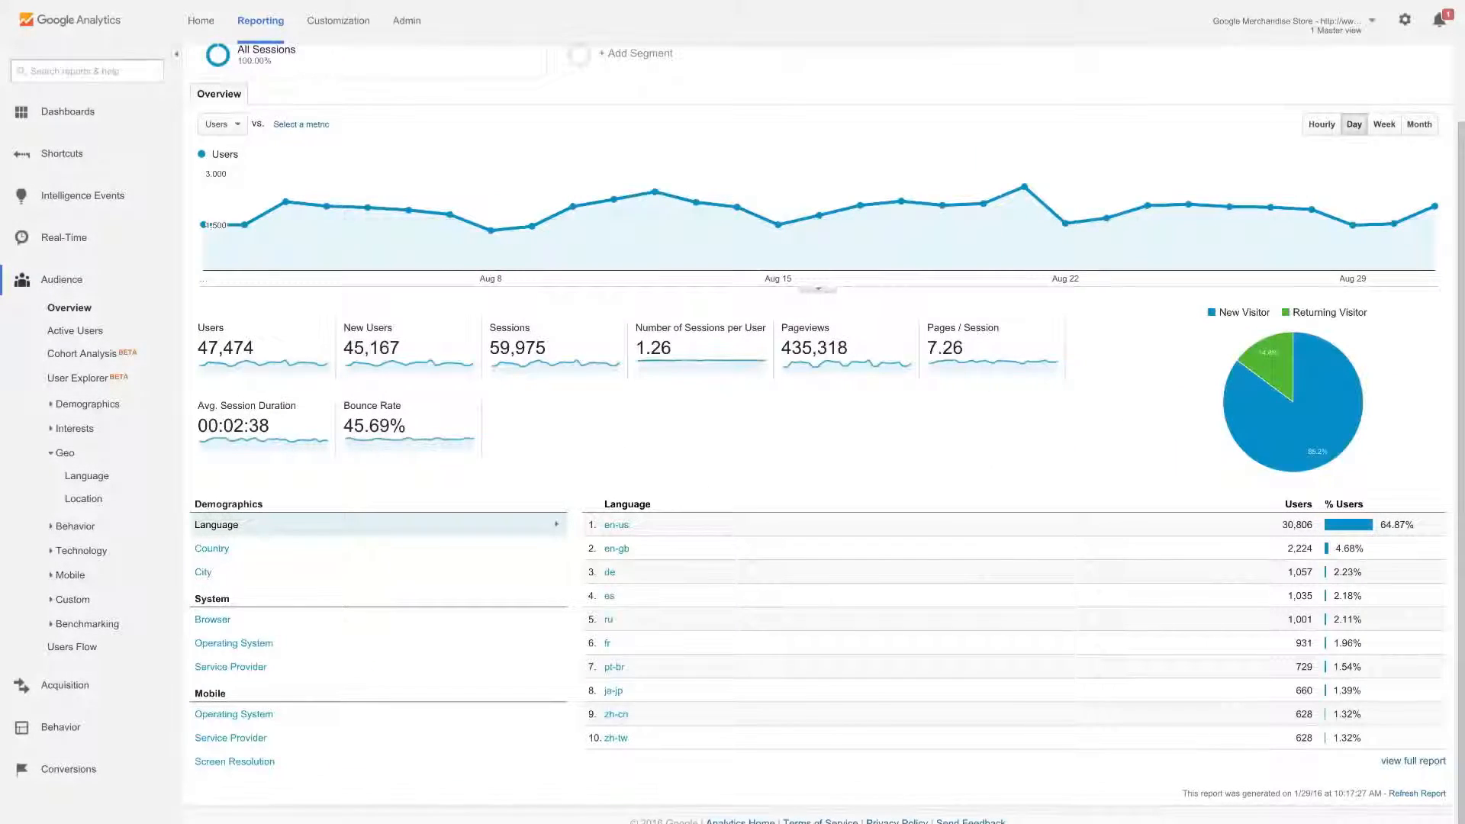
- Open the full Language report from the Audience Overview and show its Ecommerce metrics
left_click(1413, 760)
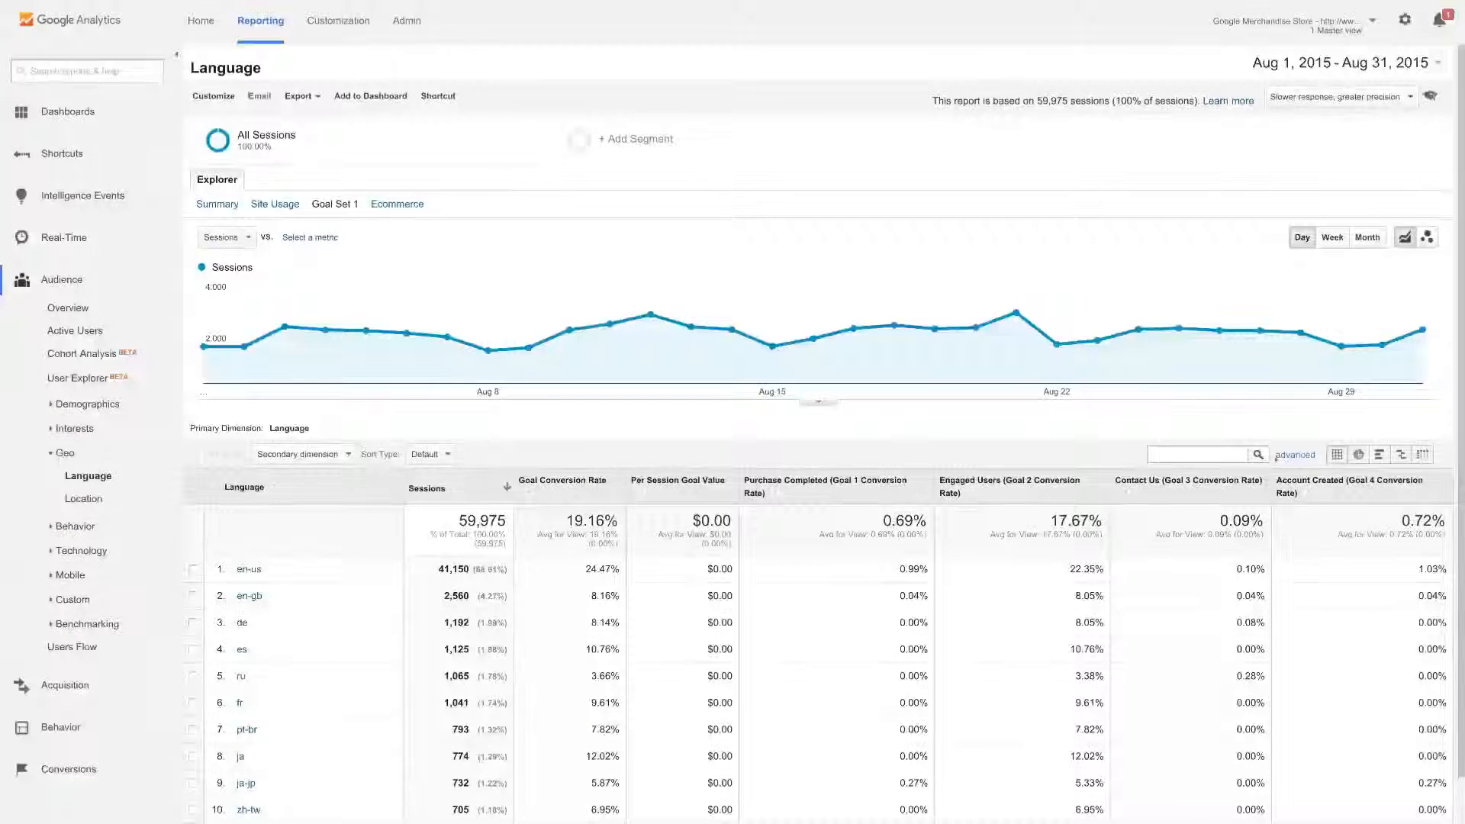
left_click(397, 204)
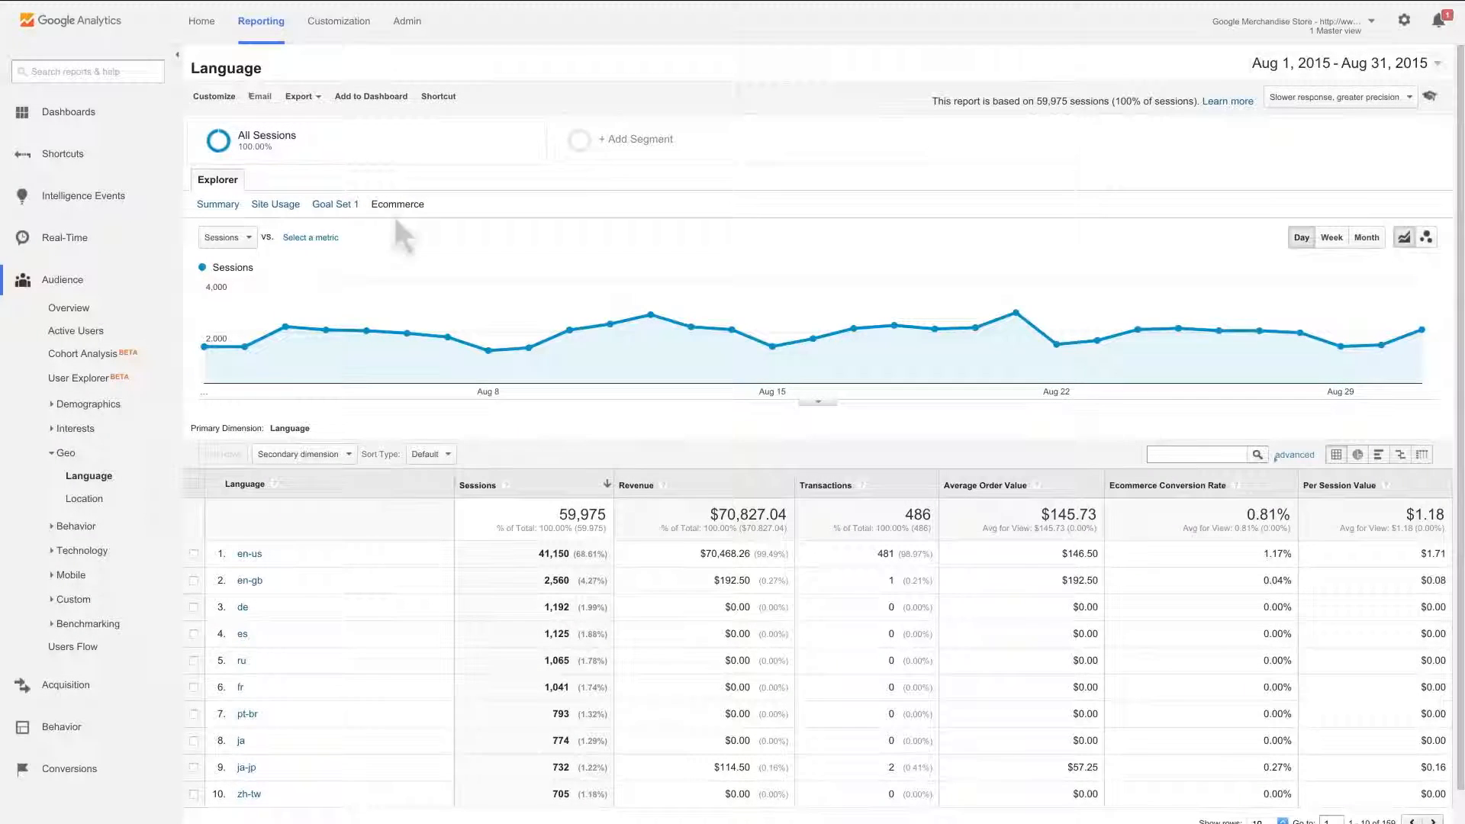
- Open the Geo Location report and add Device Category as the secondary dimension of the country table
left_click(84, 498)
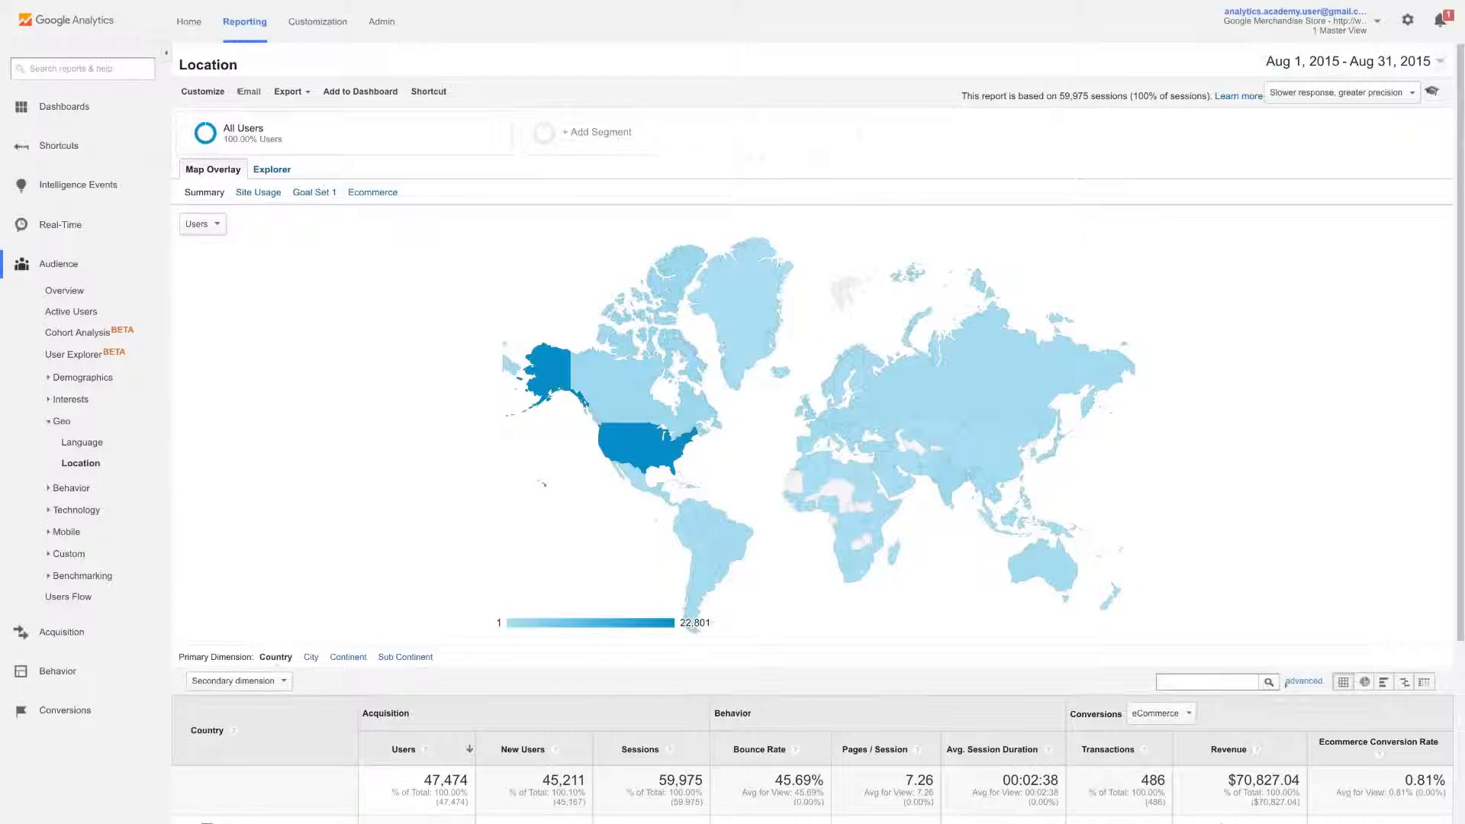
scroll(812, 433, "down", 1)
scroll(1286, 674, "down", 5)
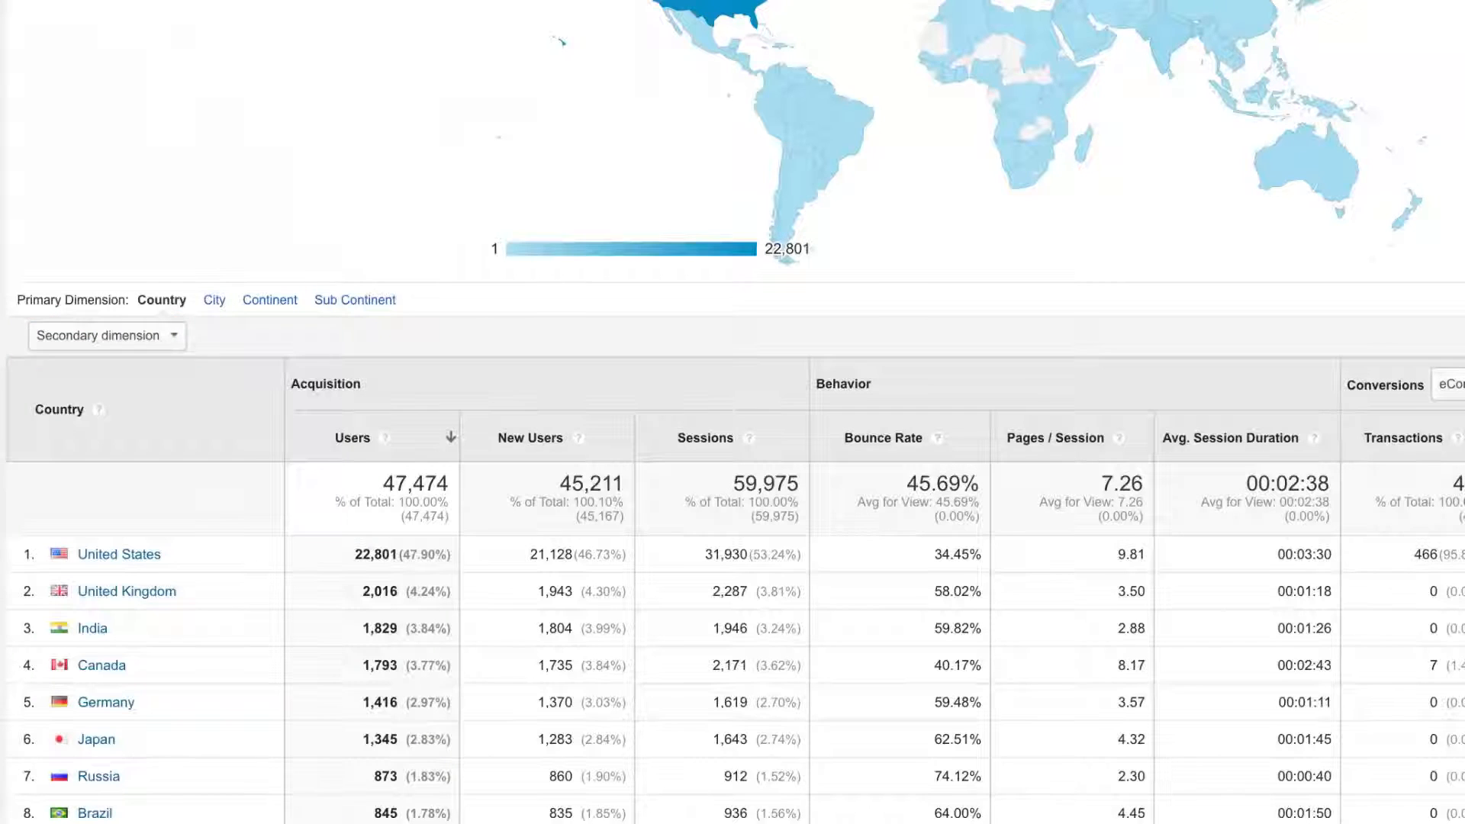
left_click(180, 338)
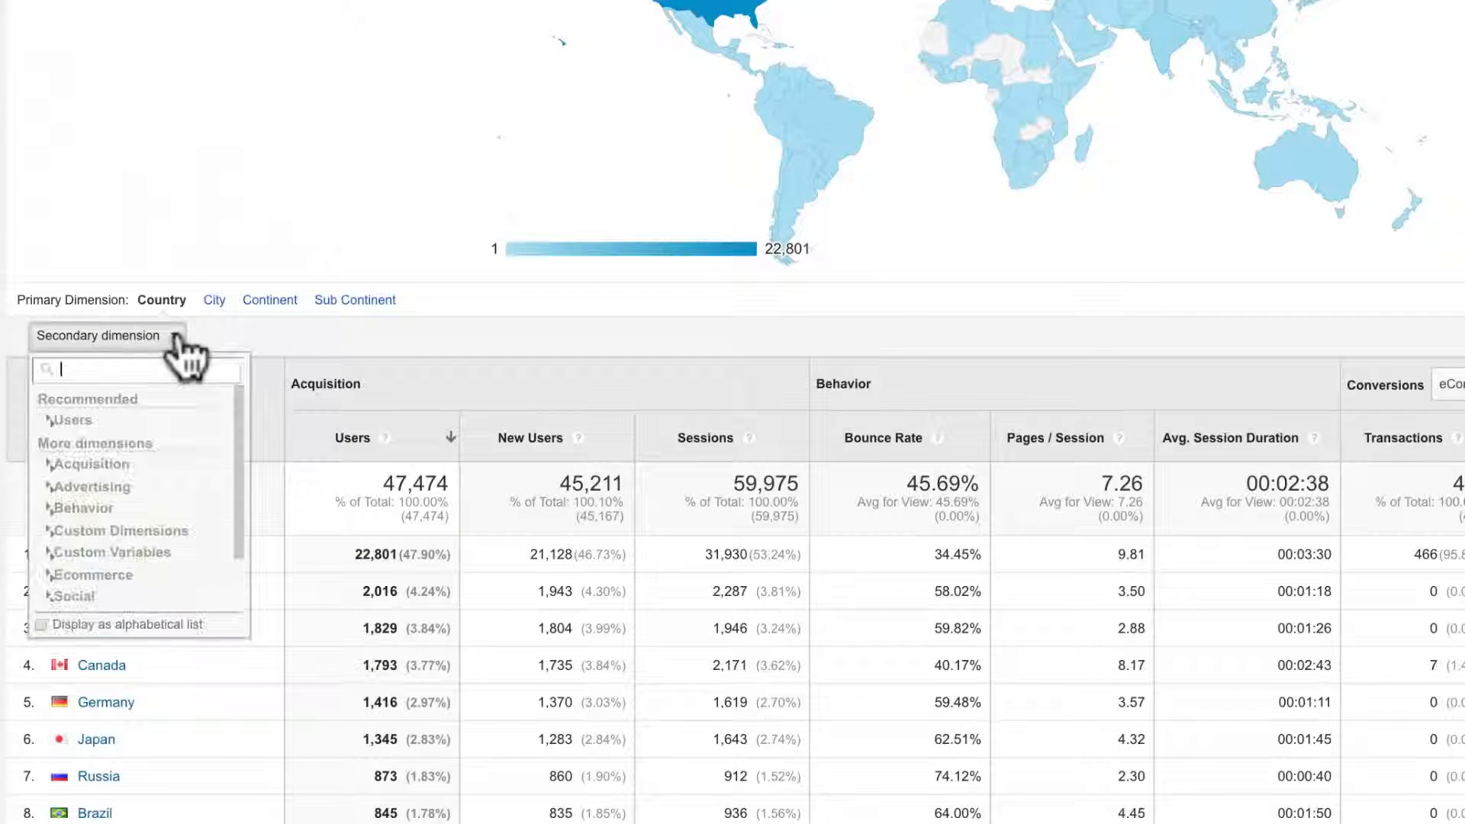
type("dev")
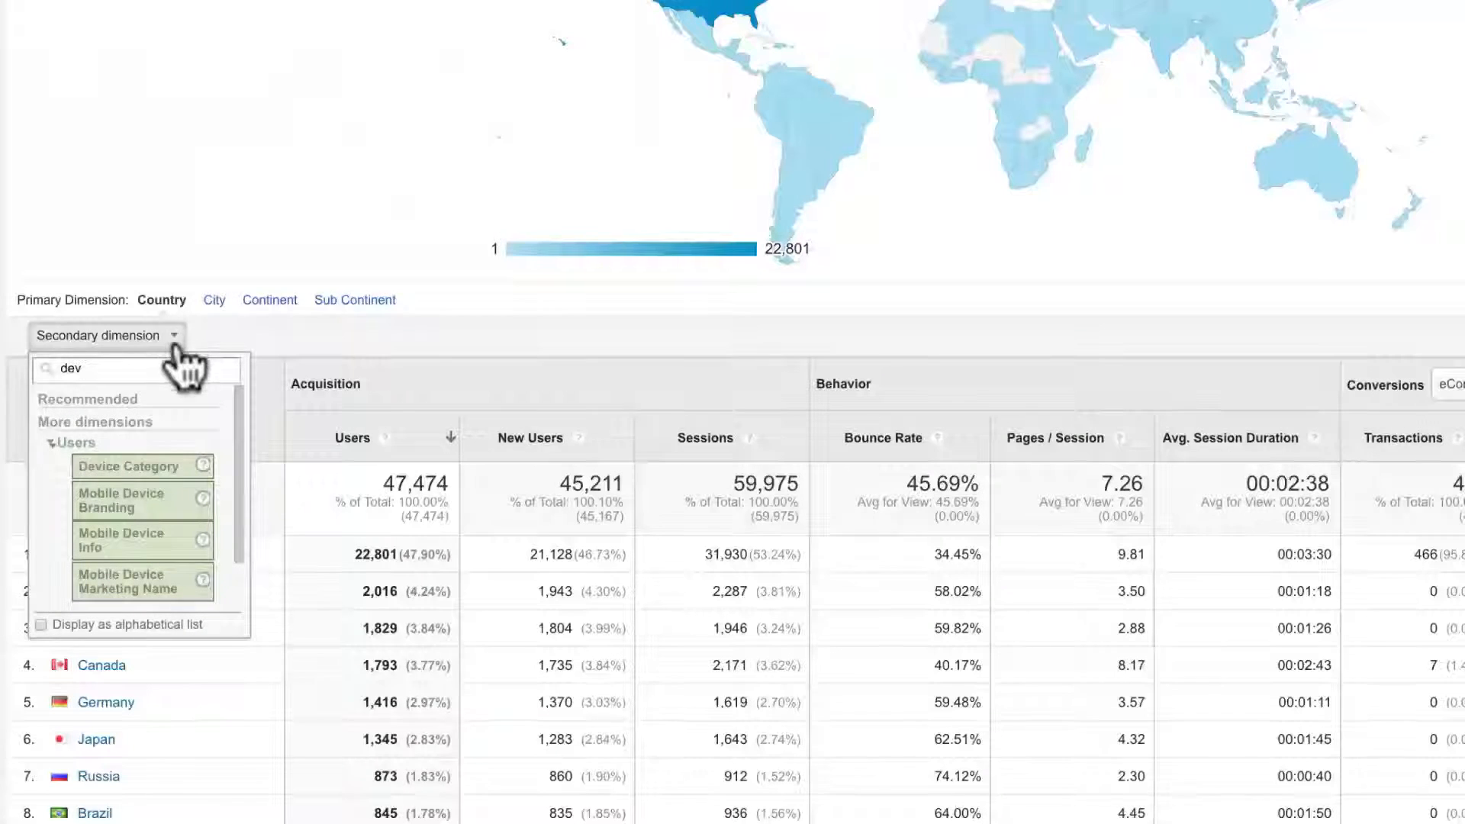
left_click(187, 464)
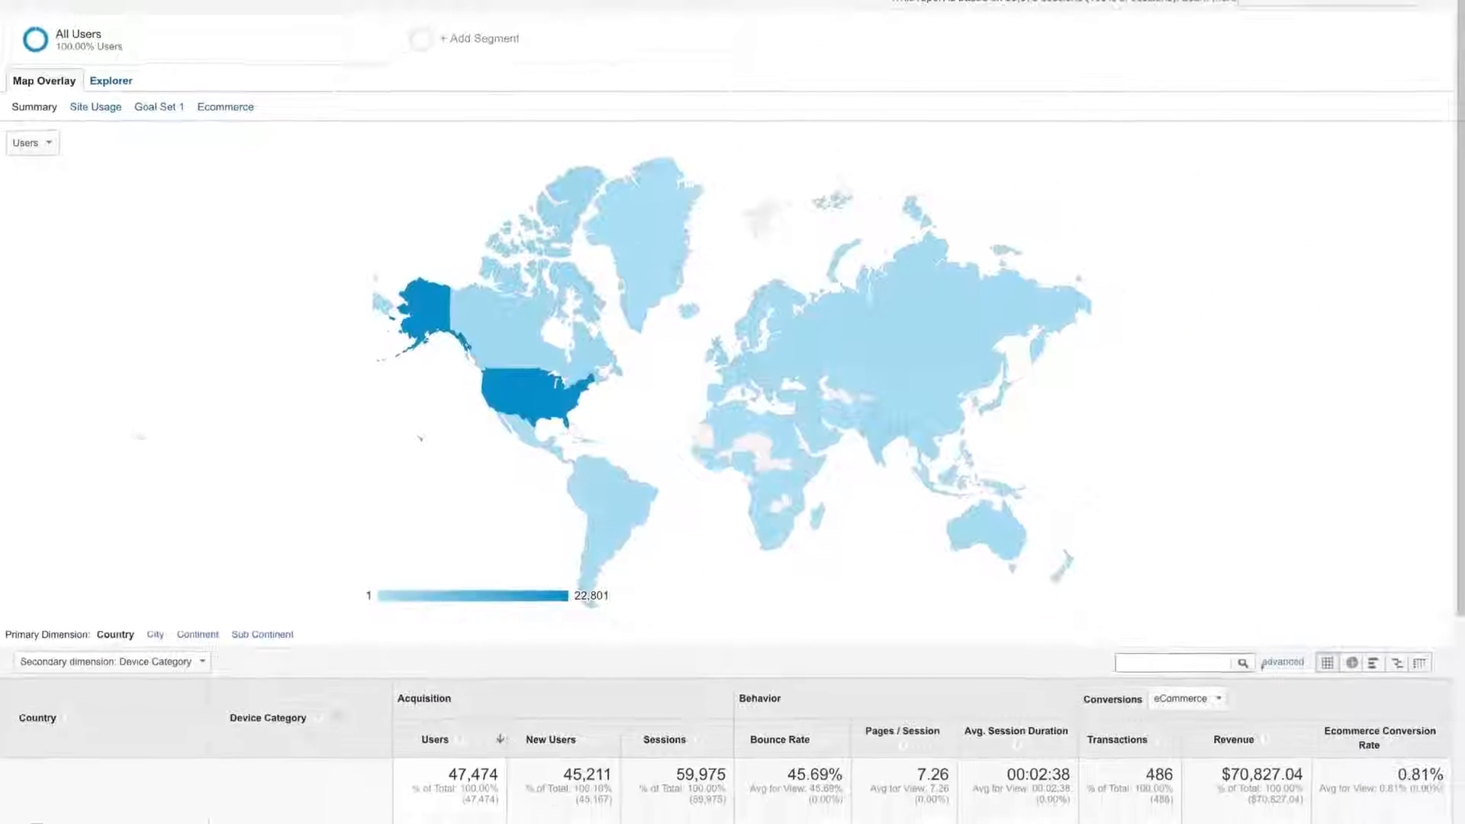
- Check the row-count options while keeping 10 rows, and page the country table forward and back
scroll(733, 412, "down", 4)
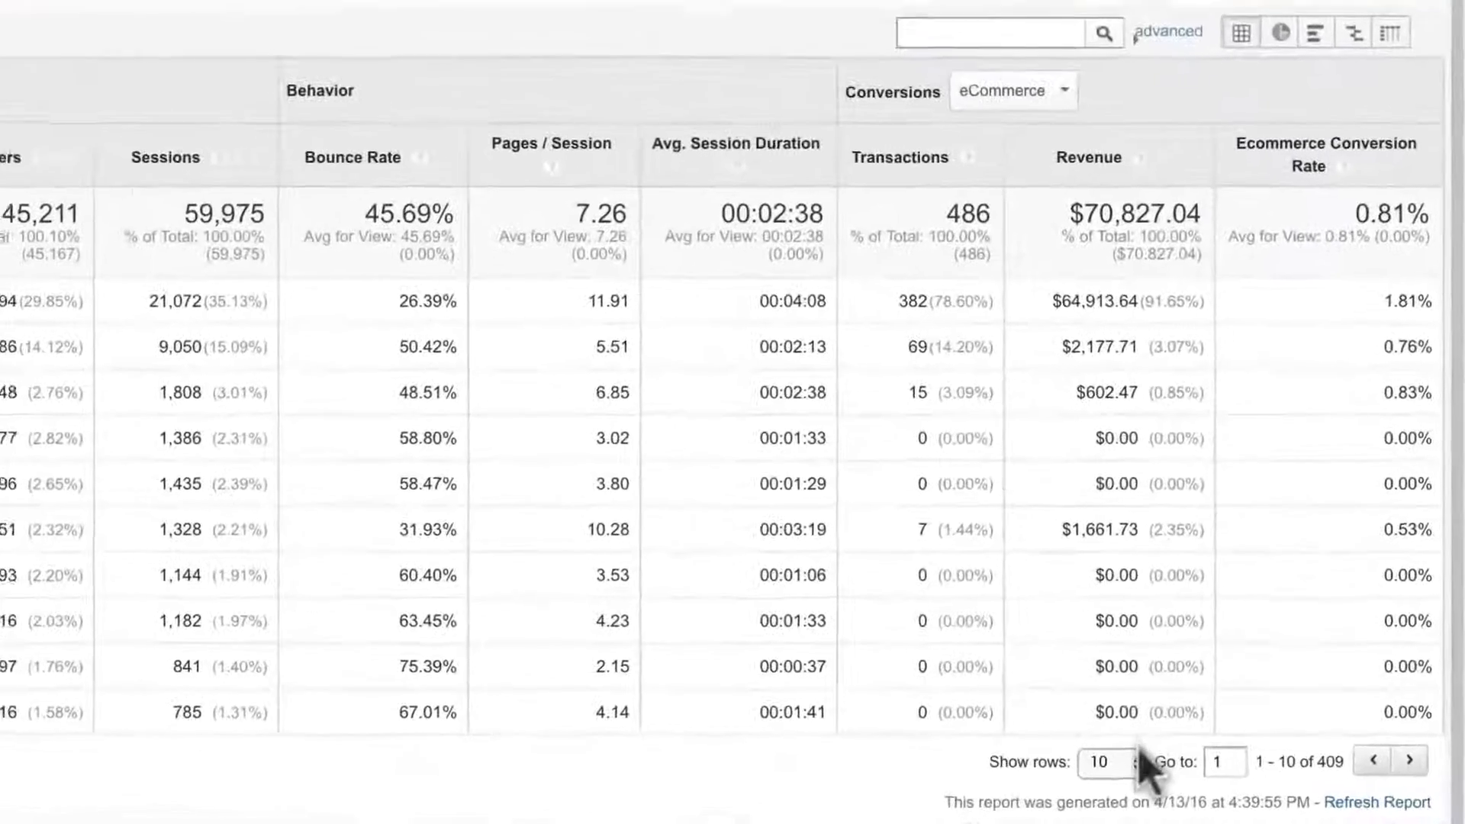
left_click(1136, 761)
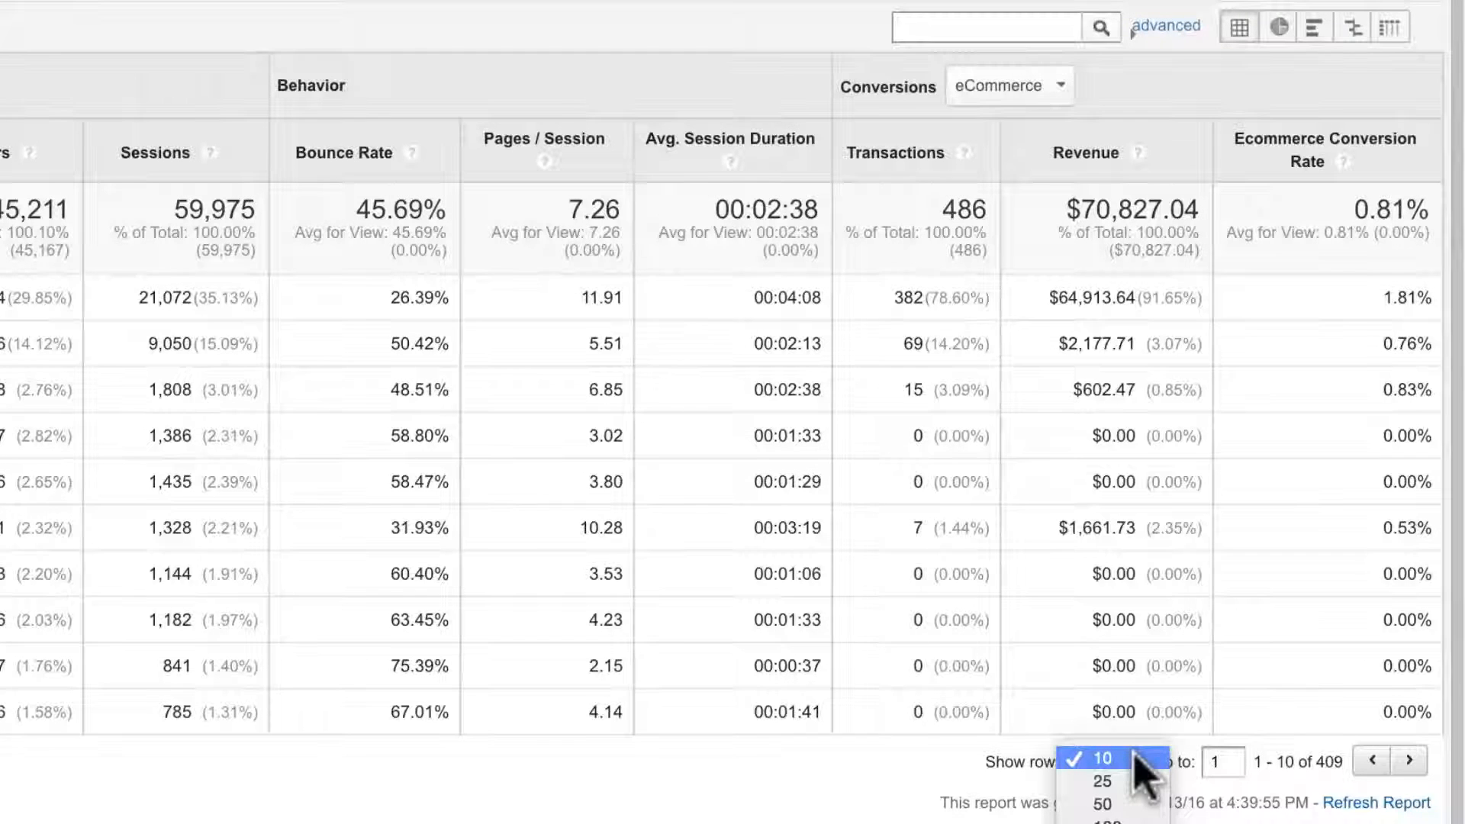
left_click(1135, 758)
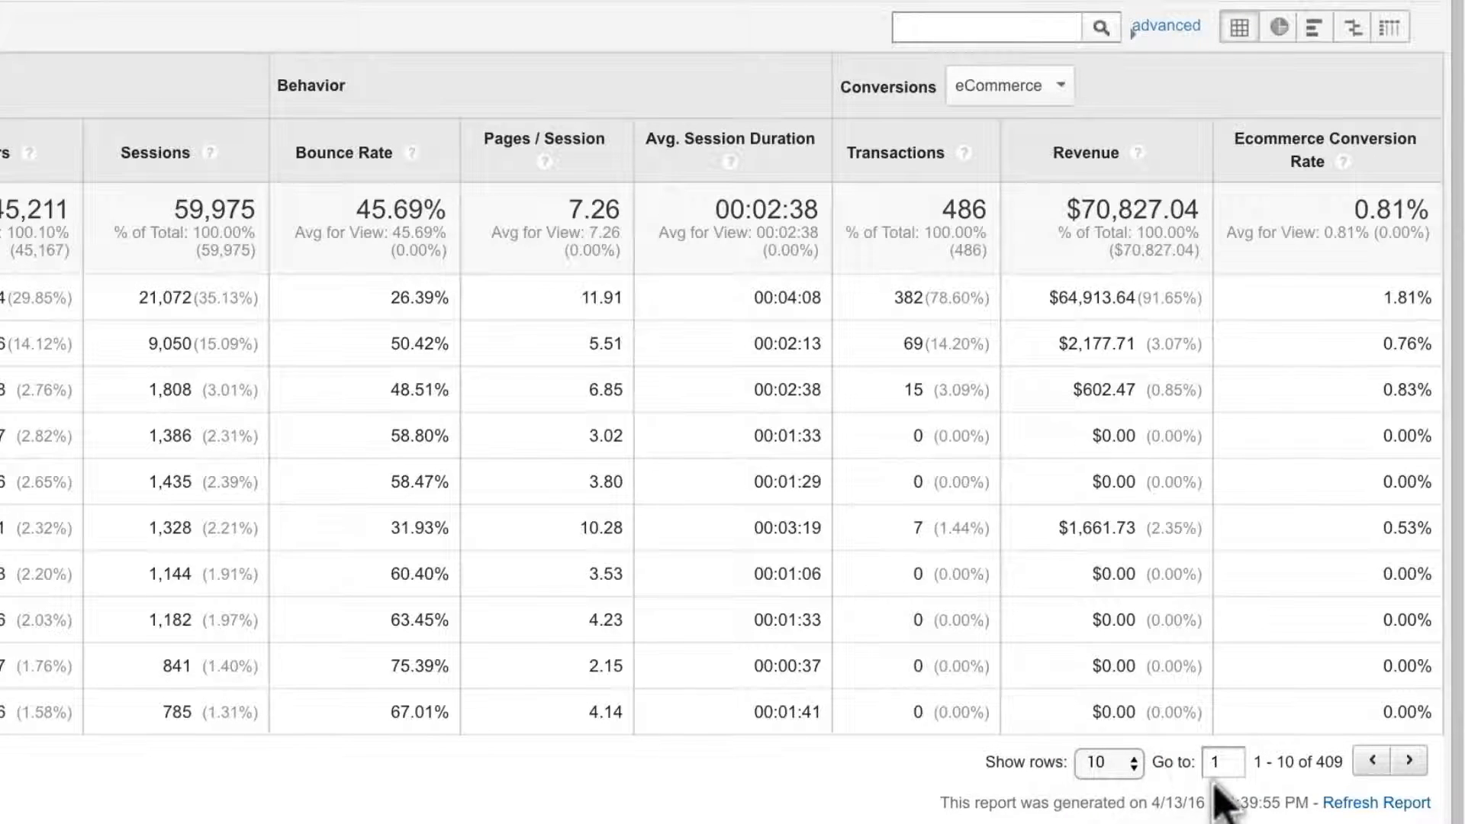
left_click(1412, 769)
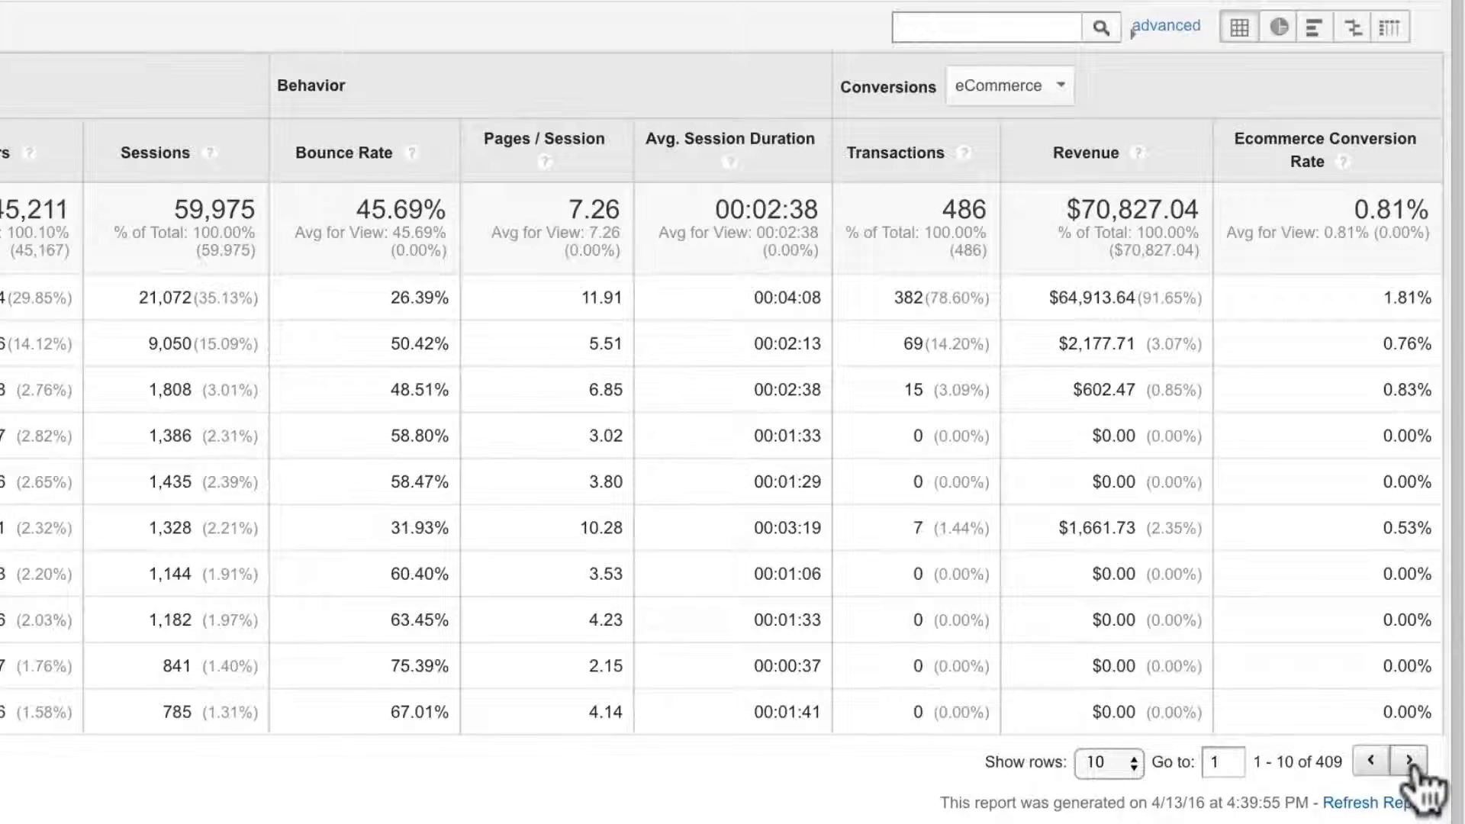
left_click(1373, 761)
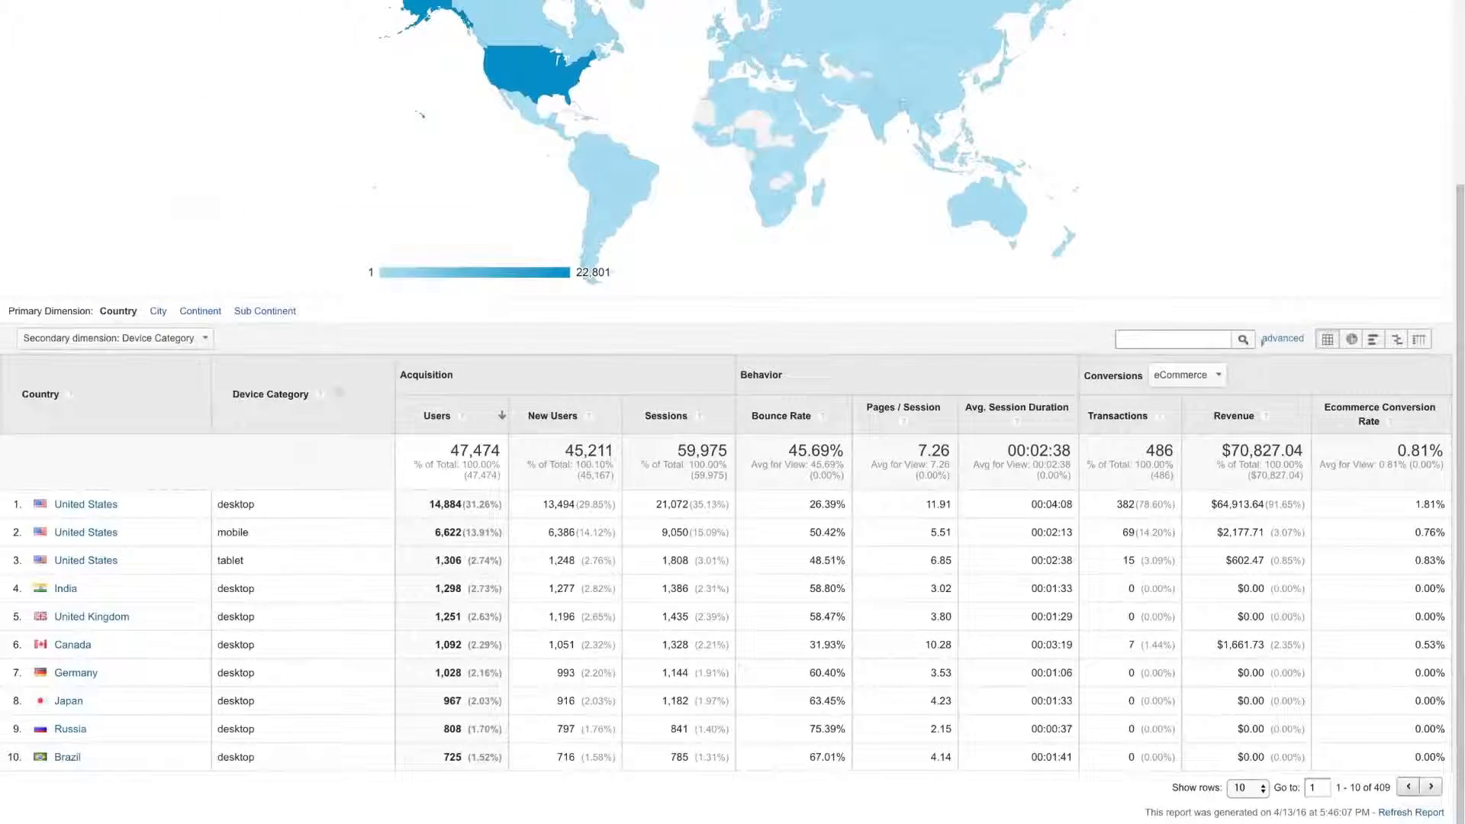
- Sort the country table by Users in ascending order and return it to descending order
left_click(492, 430)
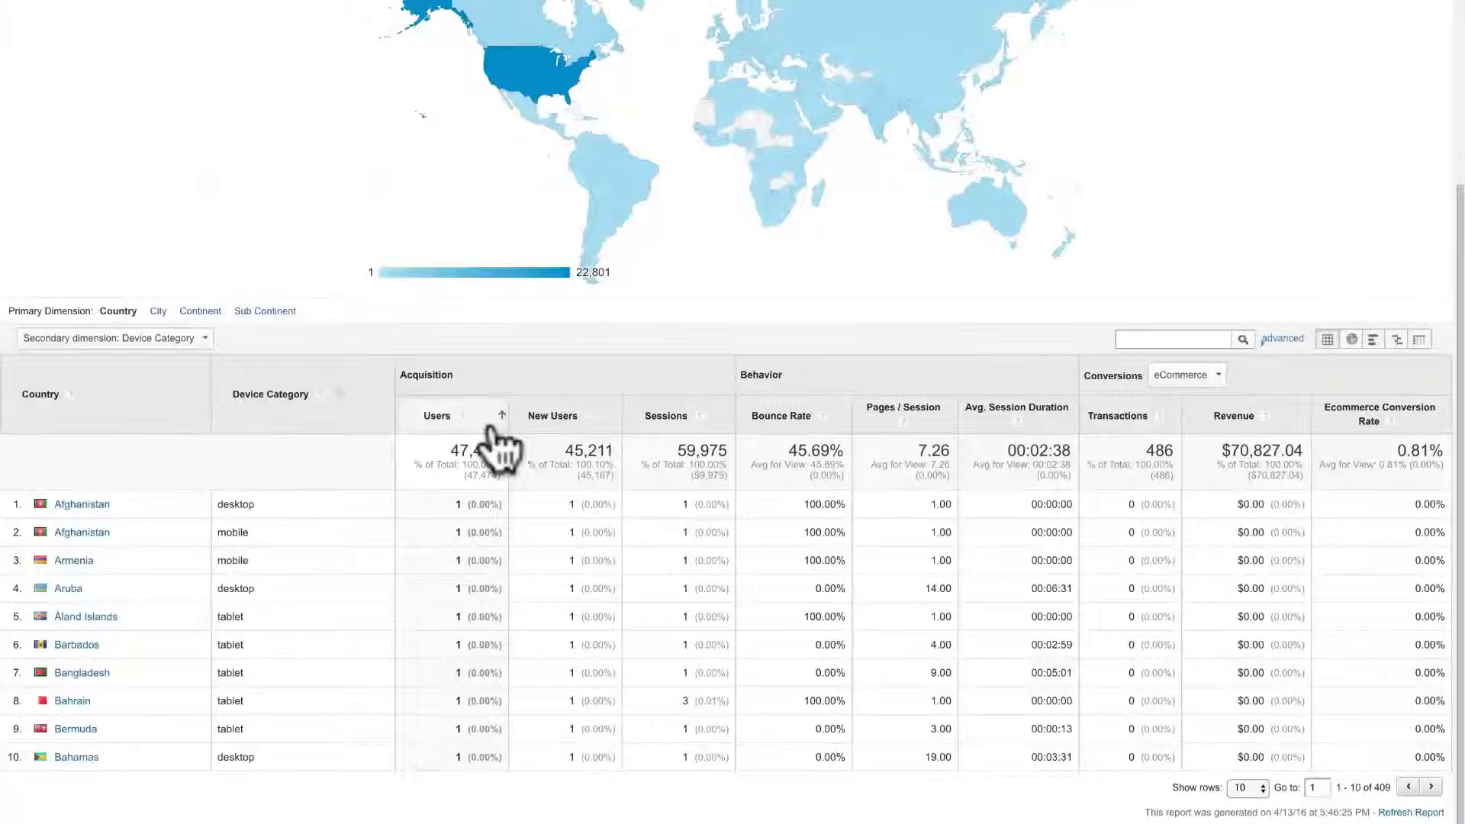
left_click(492, 429)
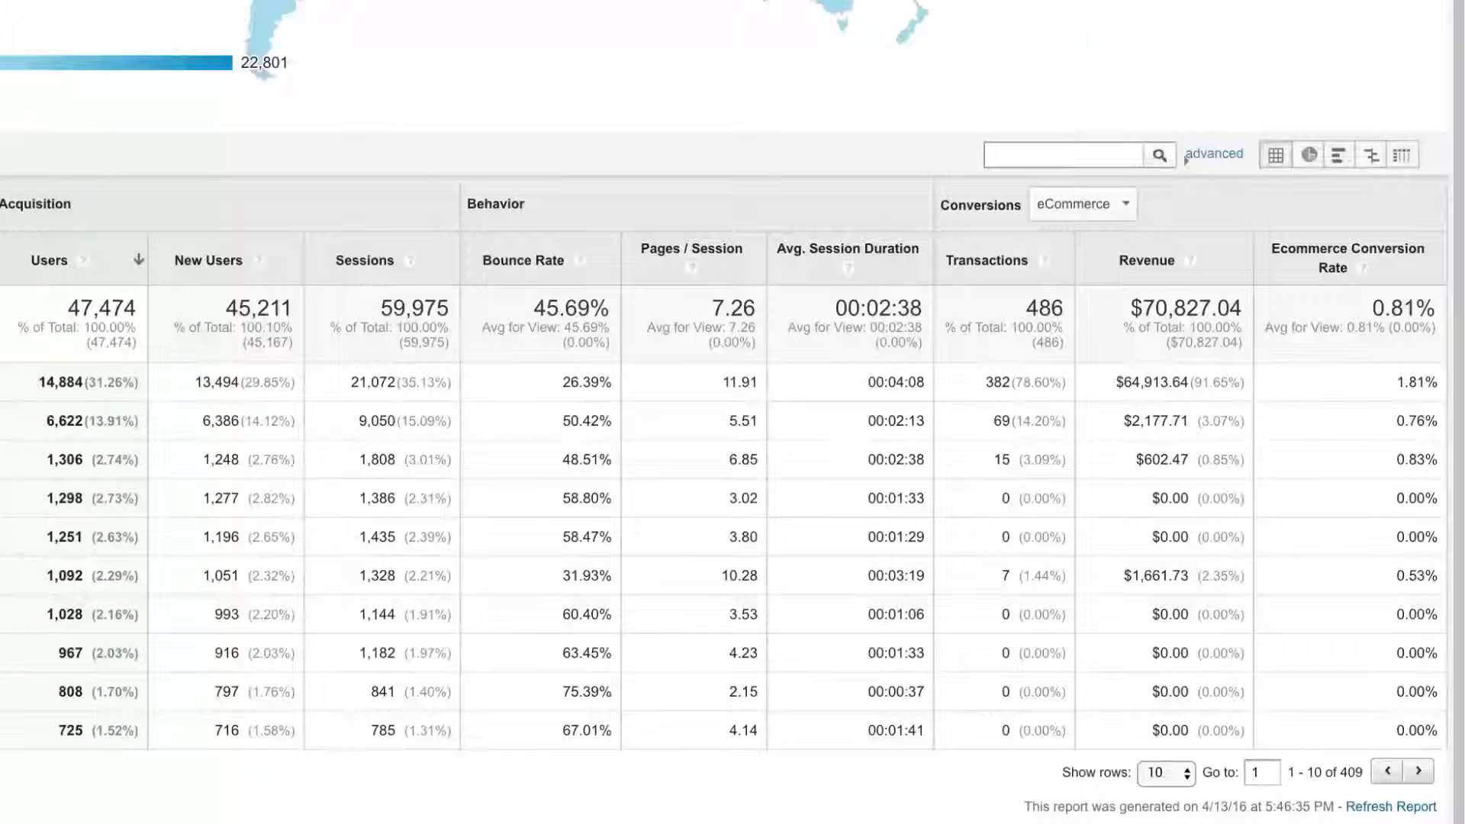
- Filter the country table by "india", review its rows per device category, and clear the filter
left_click(1136, 155)
left_click(1159, 155)
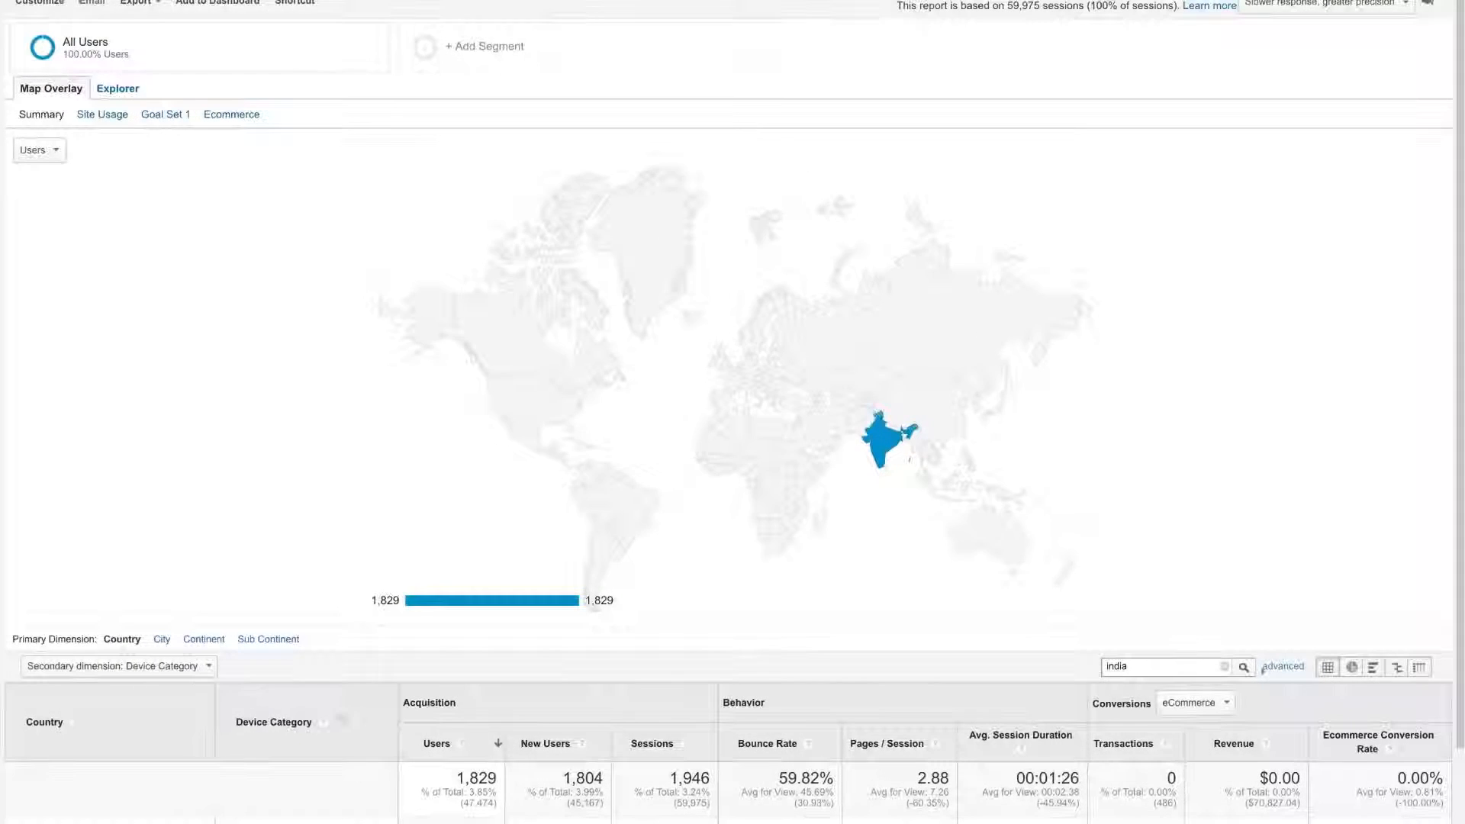
scroll(1262, 670, "down", 2)
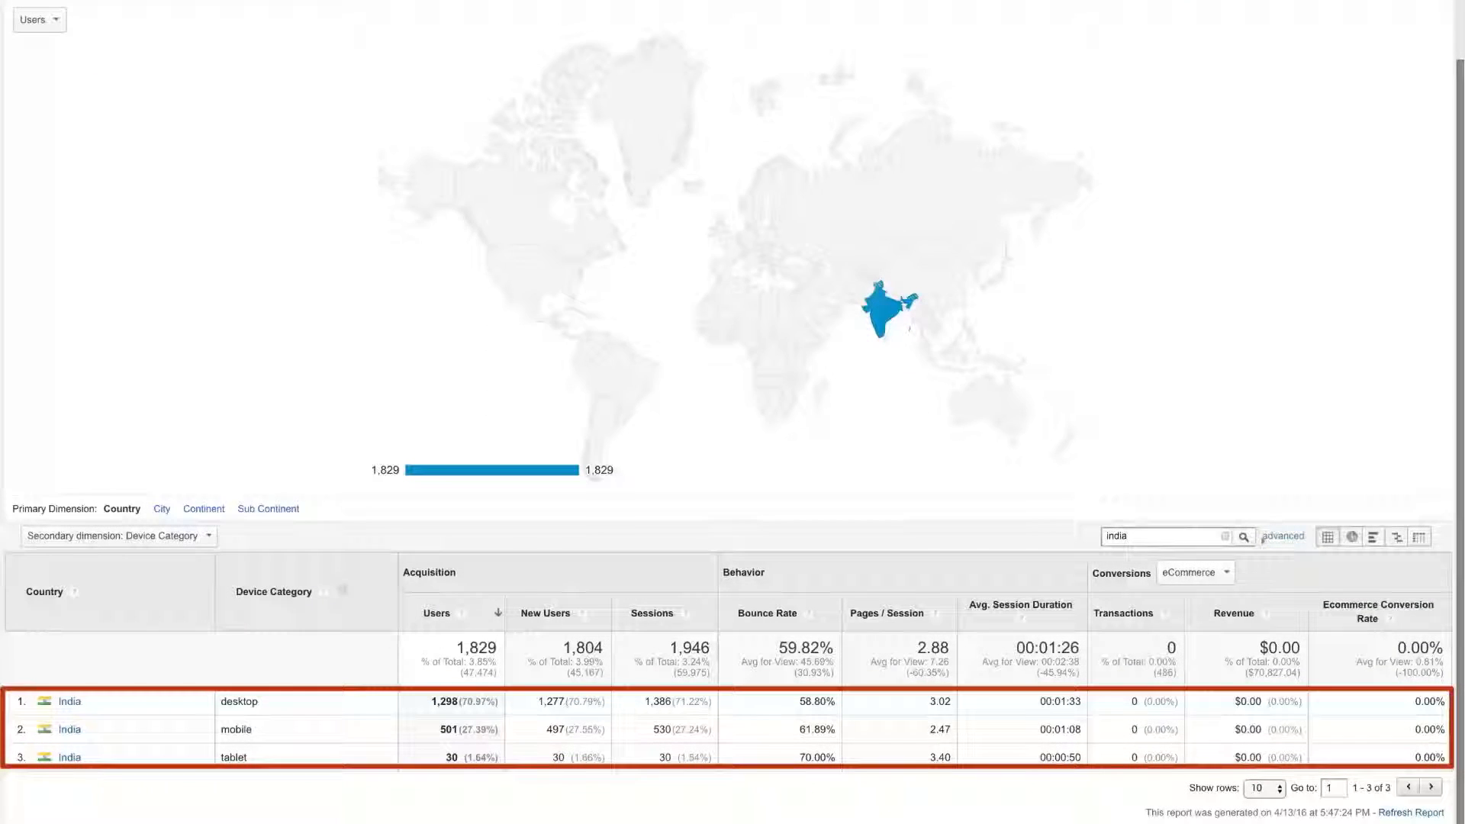
left_click(1224, 537)
- Look at the advanced filter conditions for the country table and close them without applying any
scroll(1226, 546, "down", 4)
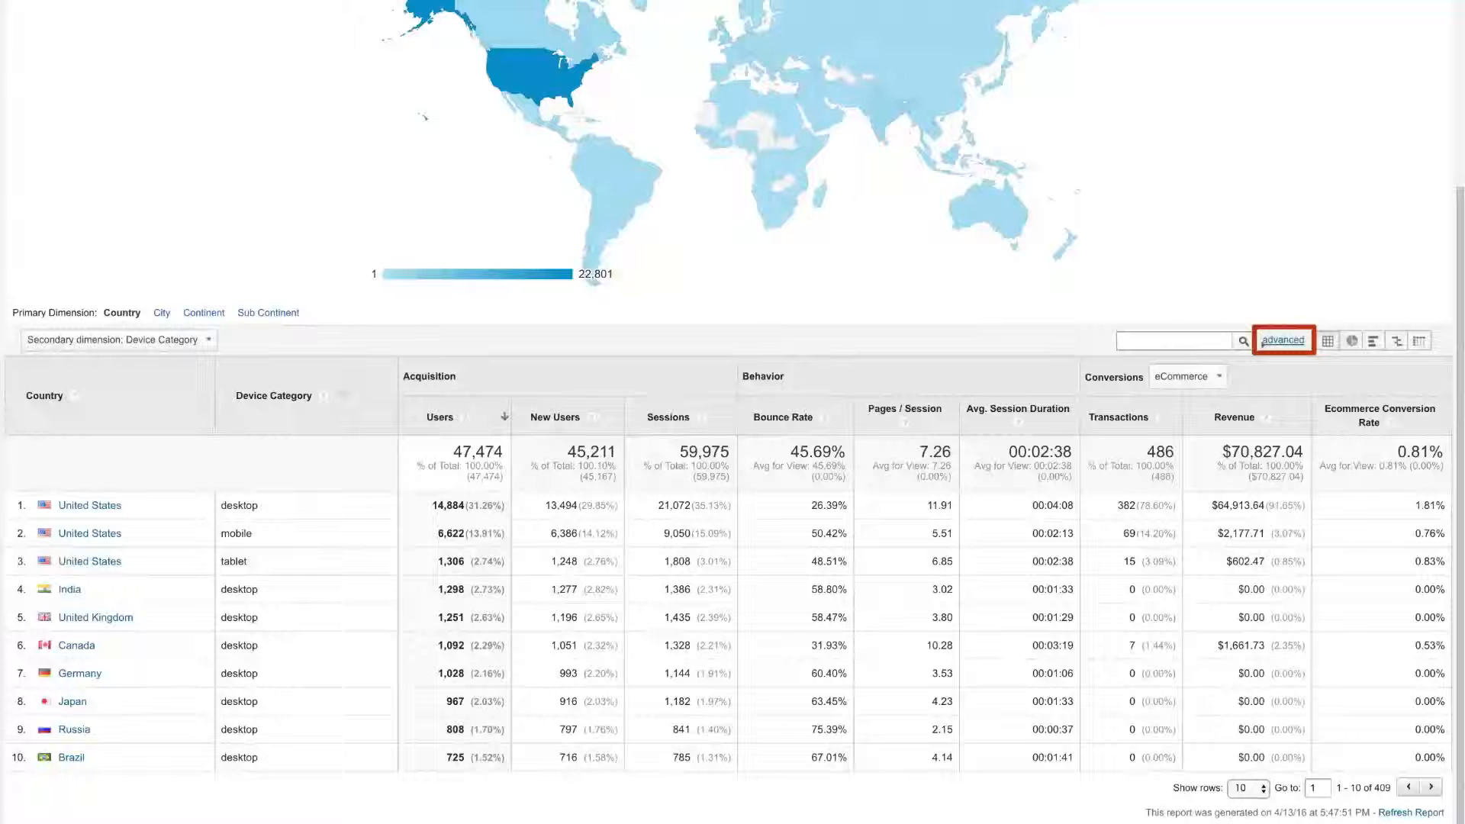
left_click(1281, 340)
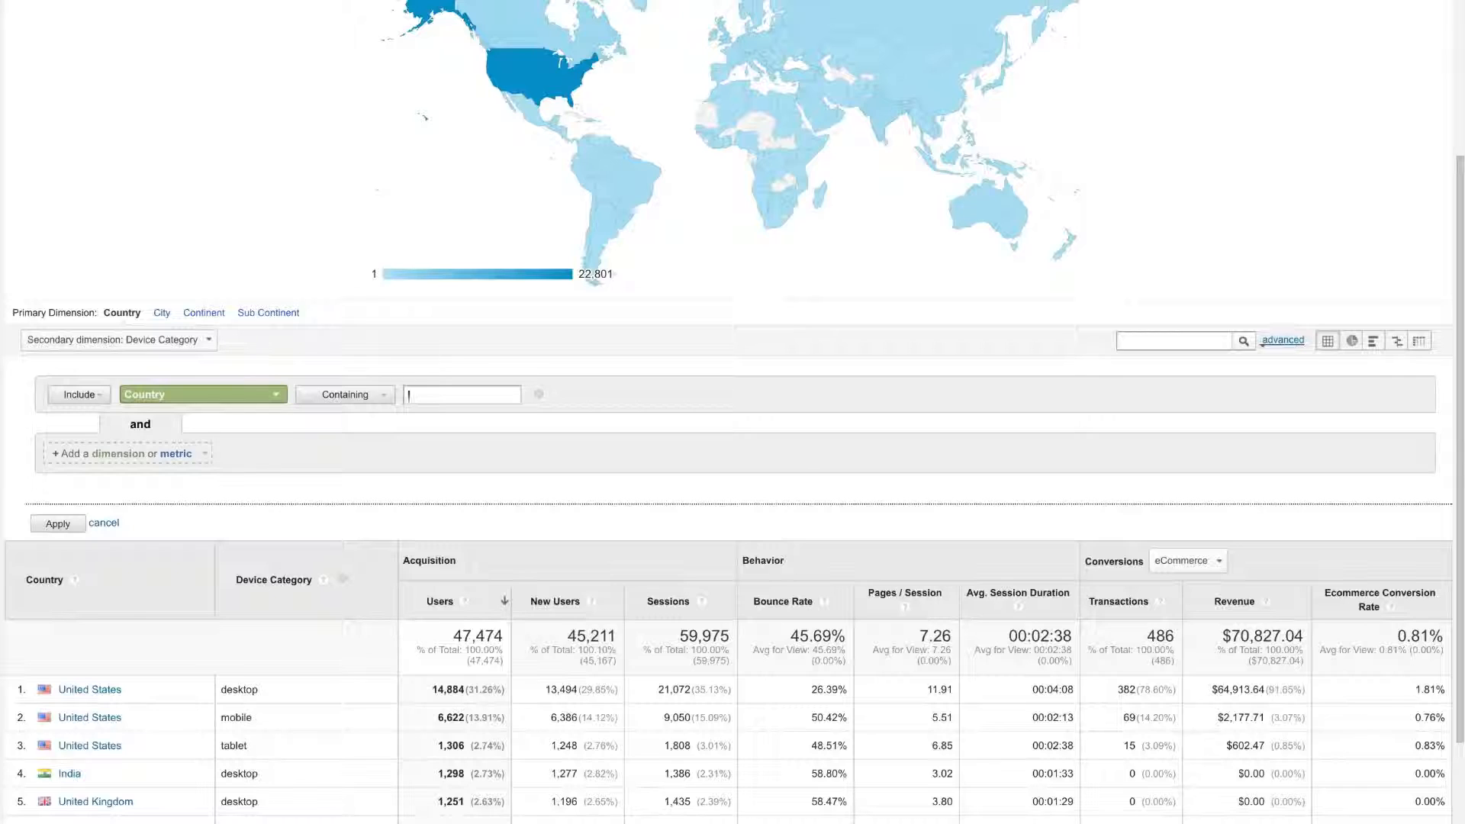
left_click(1262, 342)
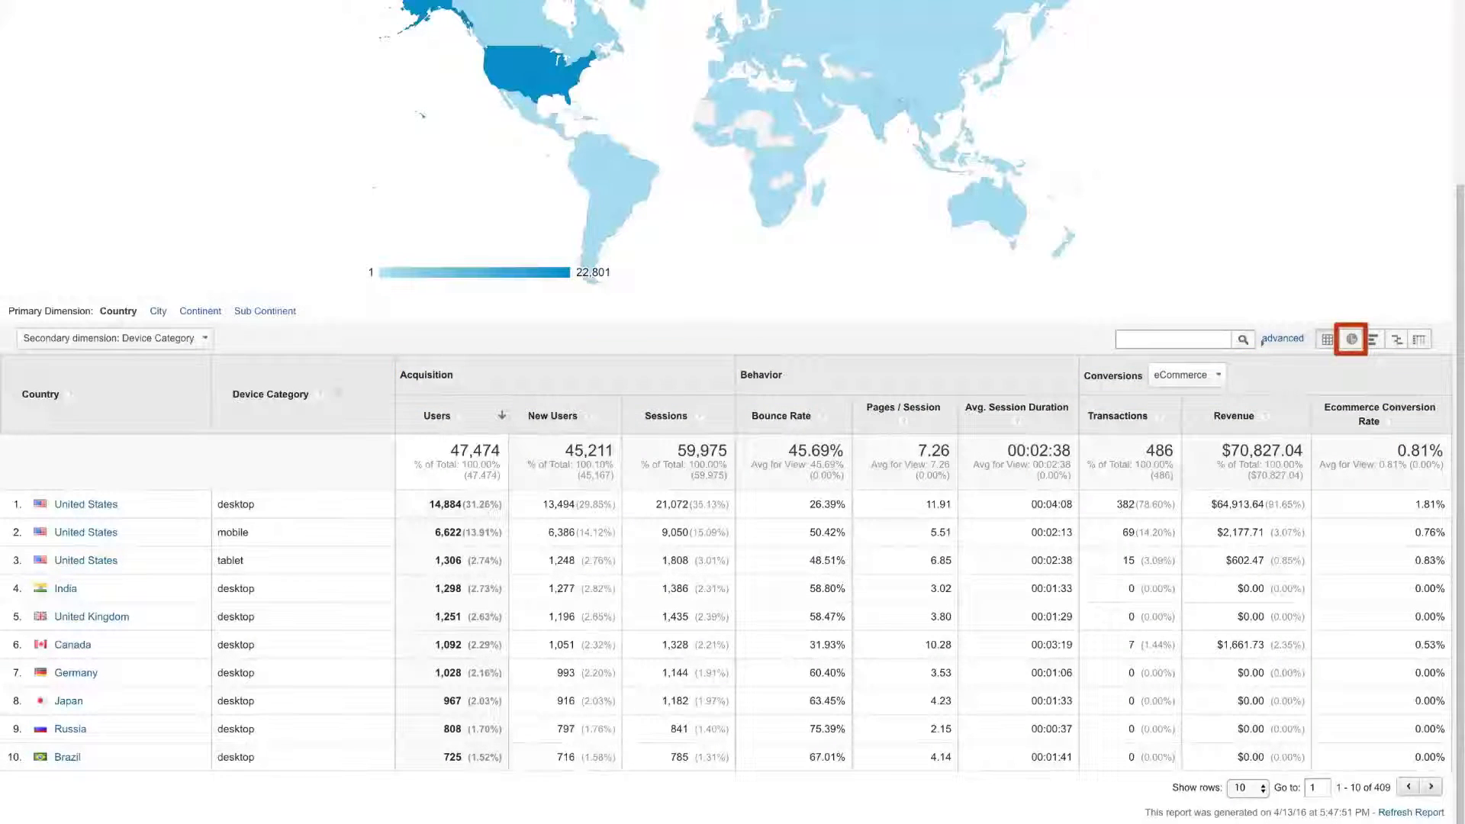
- Display the country table as a percentage pie chart and check its contribution metrics, keeping Users
left_click(1354, 342)
scroll(1362, 355, "down", 1)
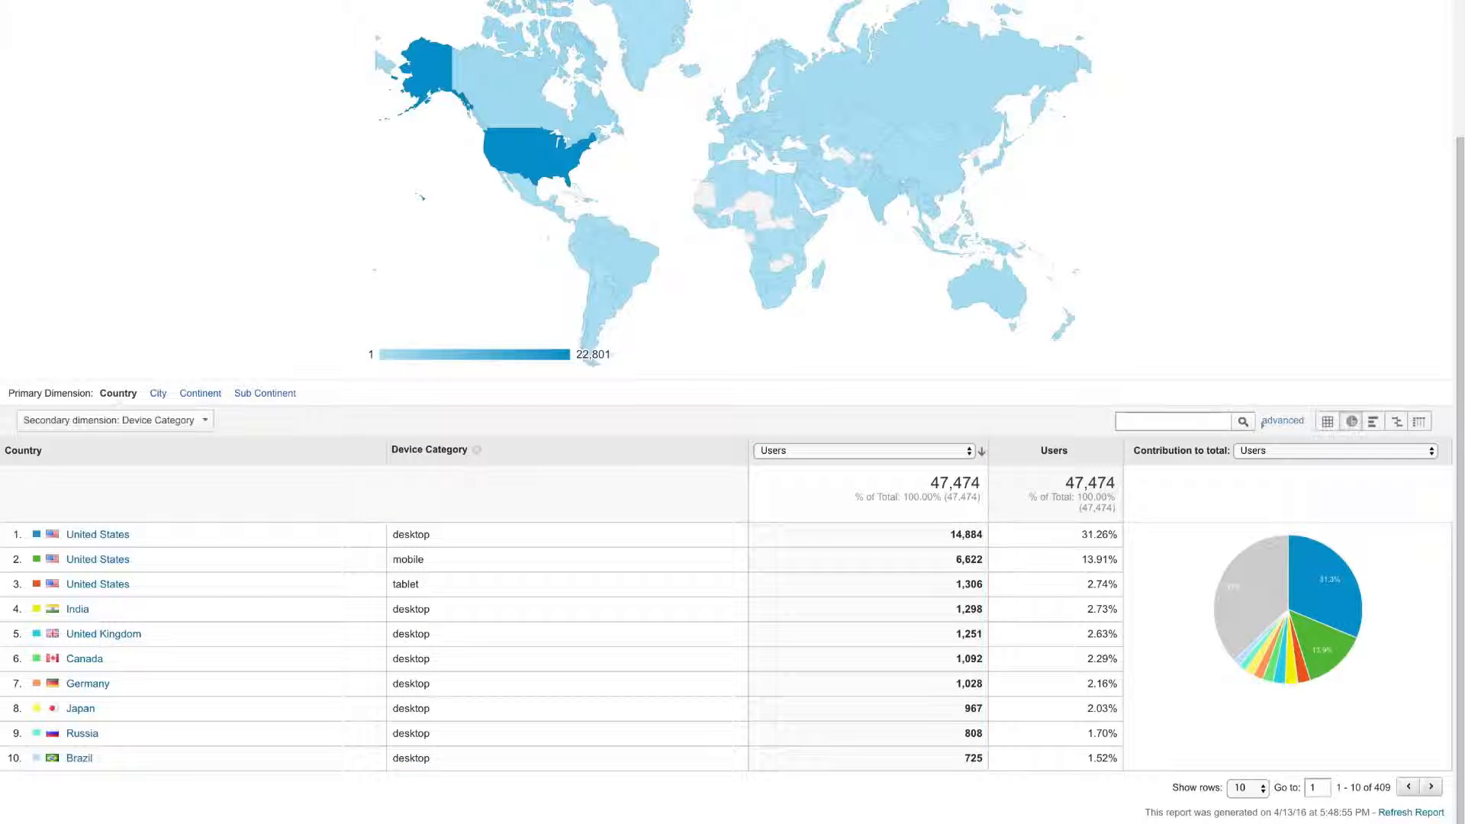
left_click(1432, 450)
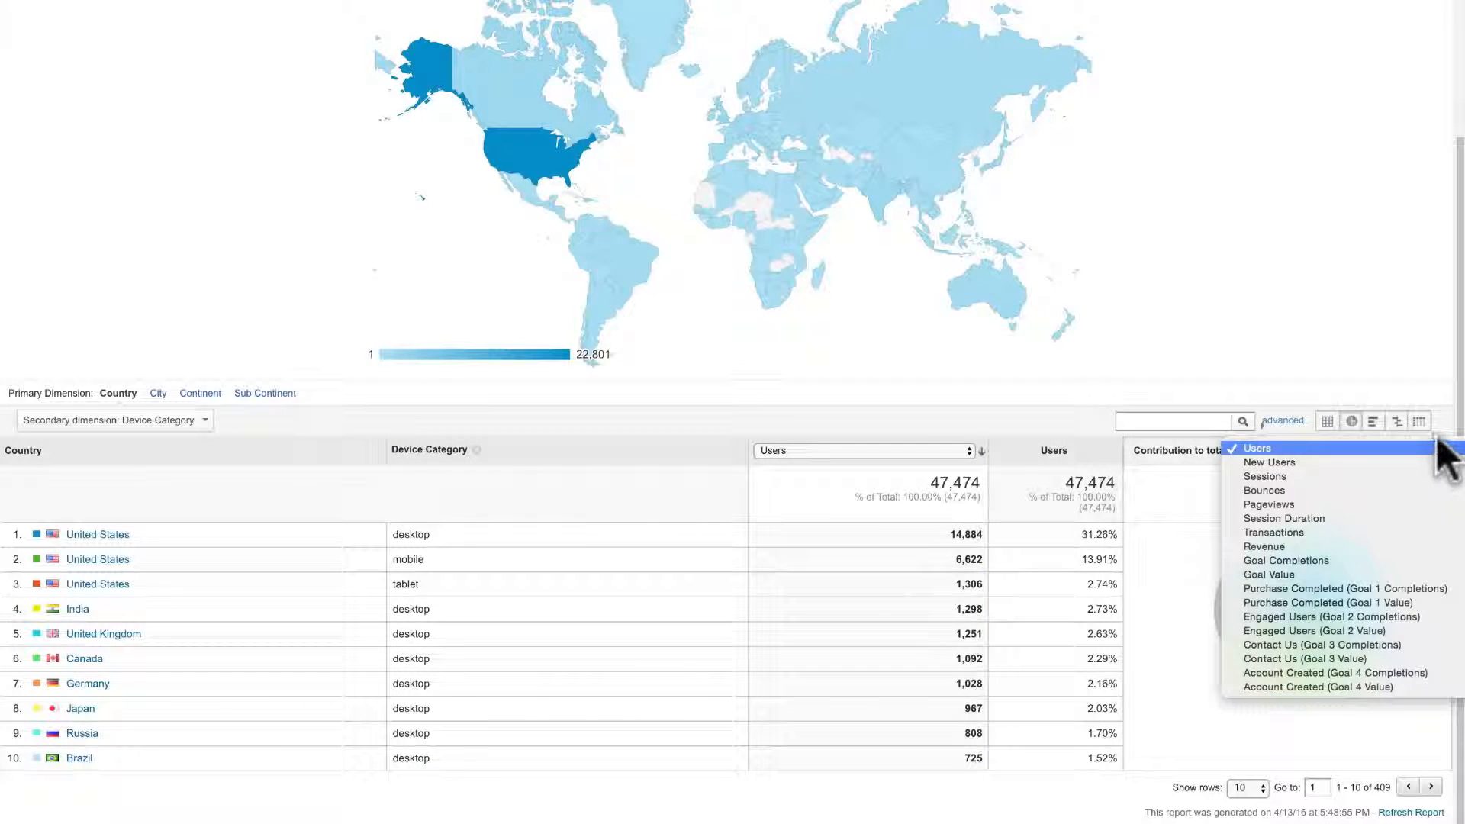
left_click(1450, 439)
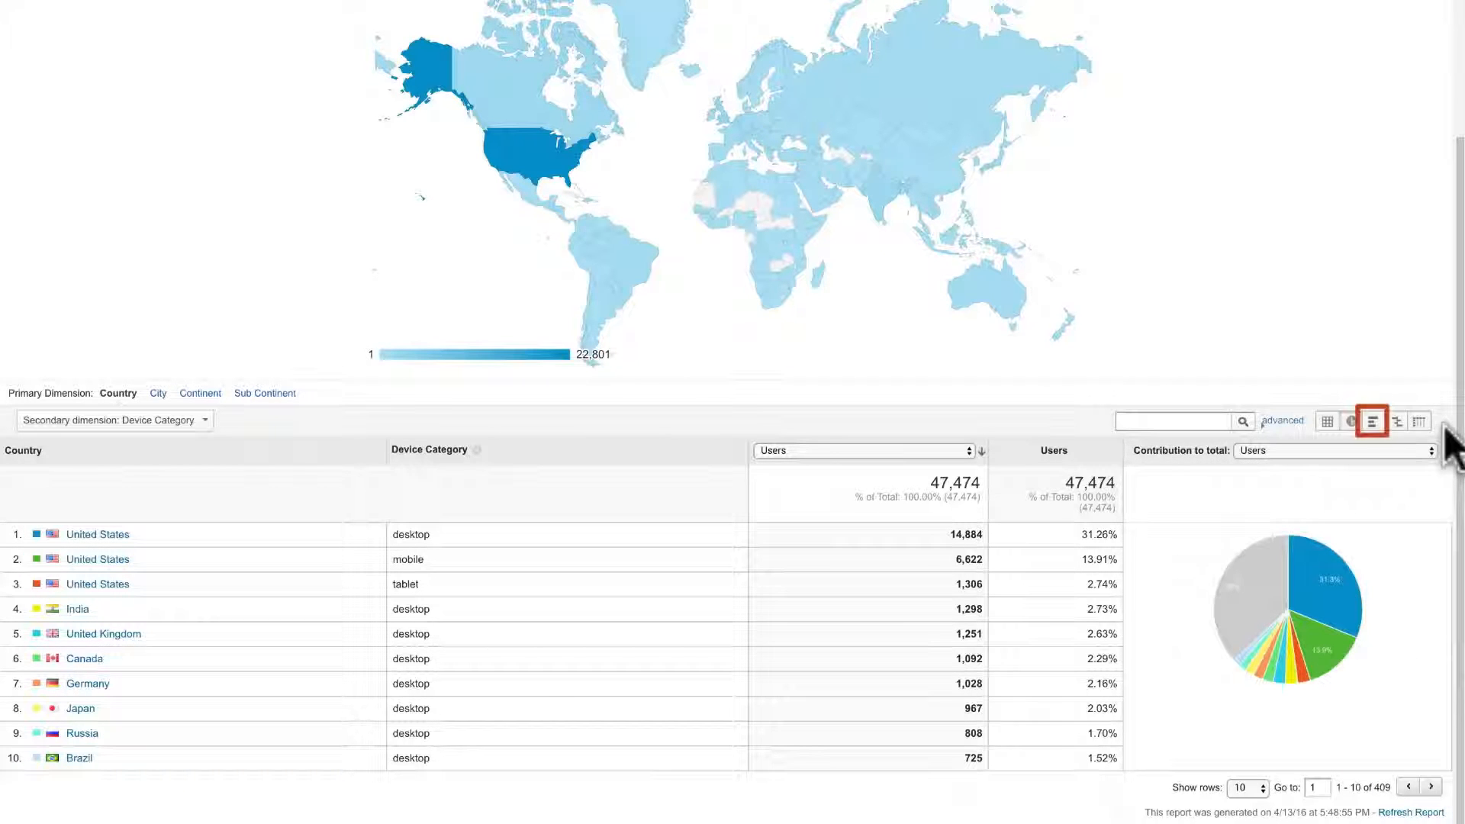
- Display the country table as performance bars and check the available bar metrics, keeping Users
left_click(1372, 422)
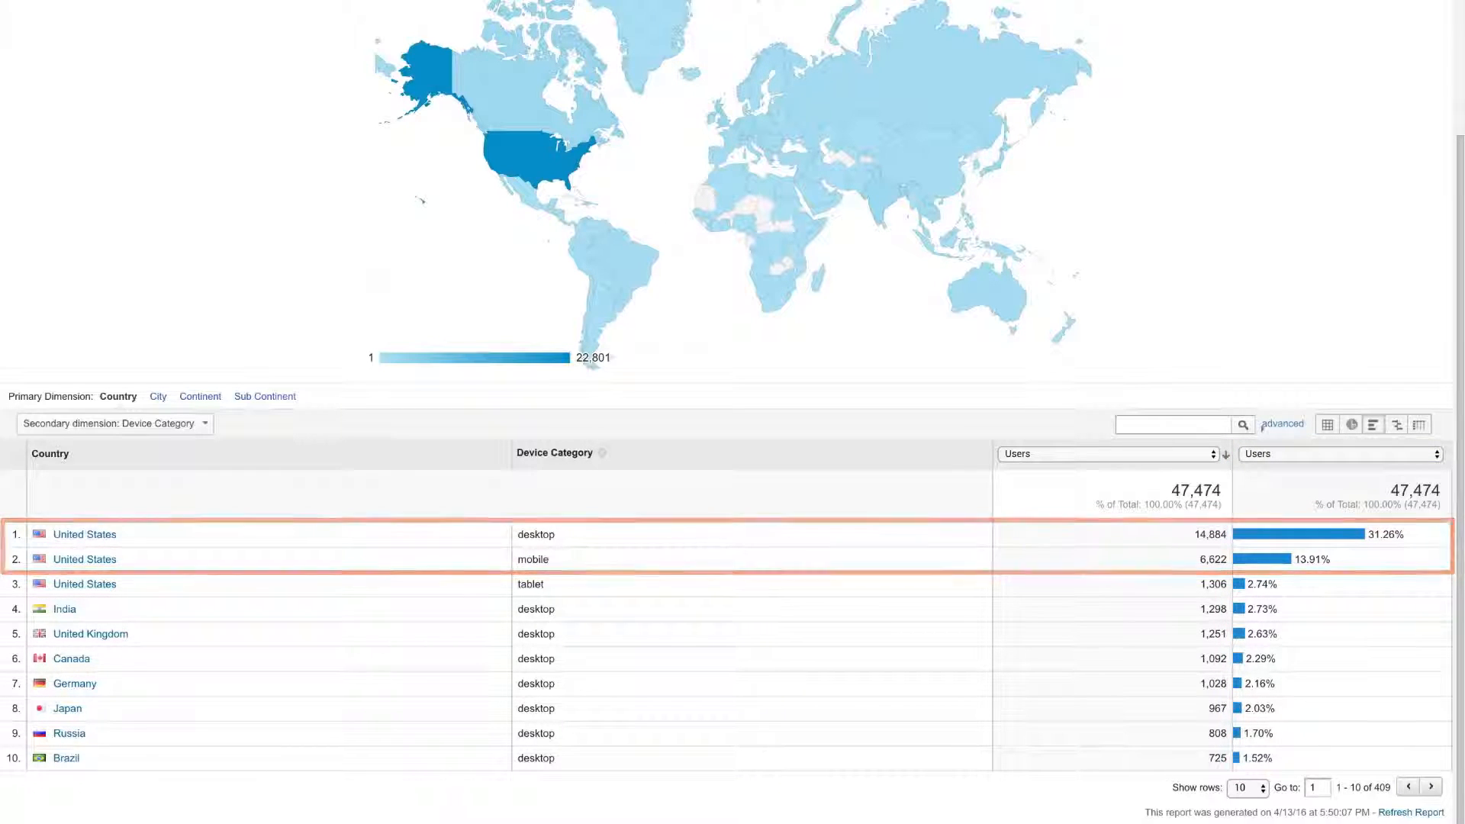
left_click(1438, 454)
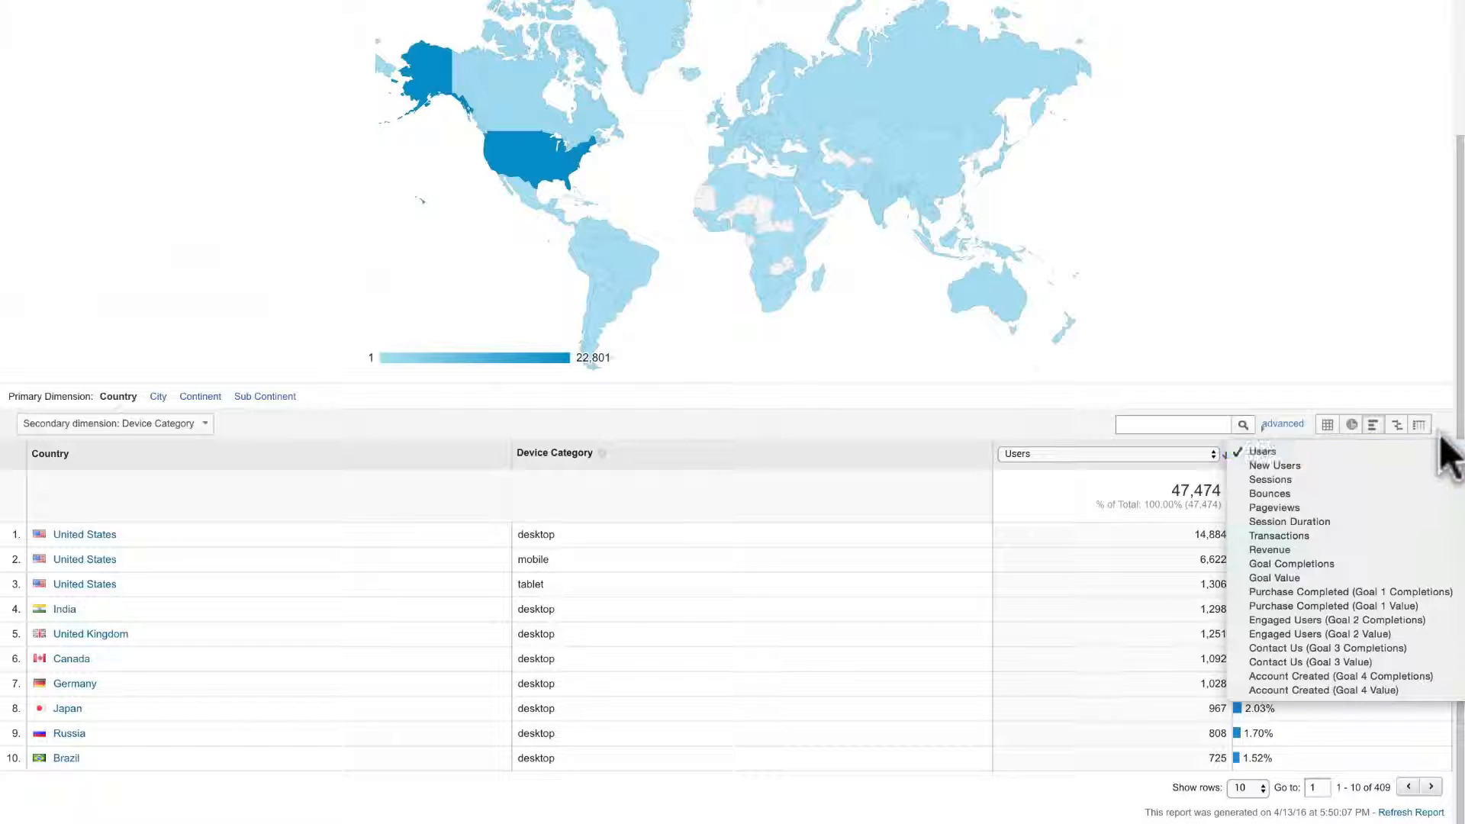
left_click(1444, 451)
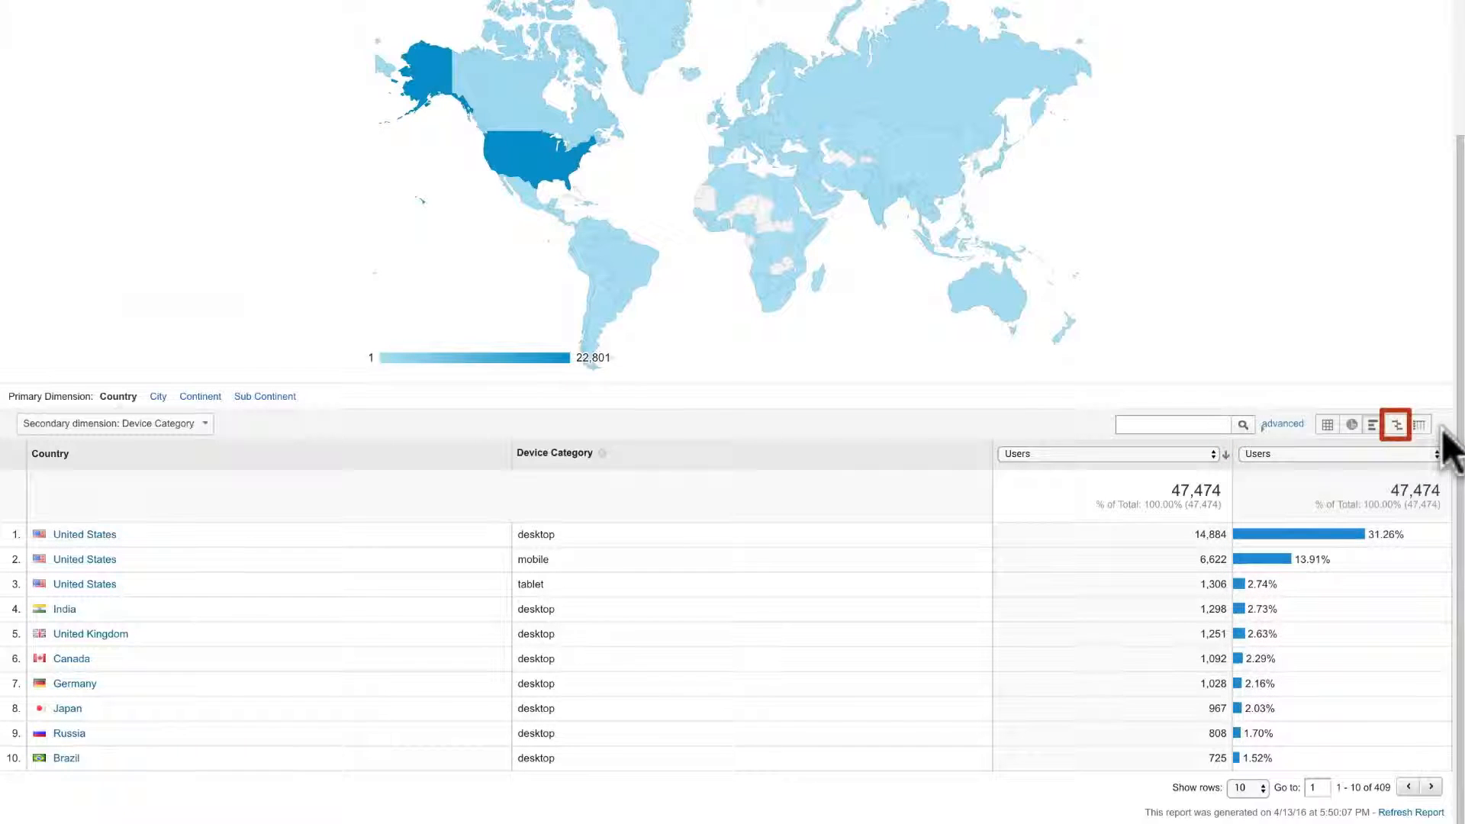
- Display the country table as a comparison to the site average and check its metrics, keeping Users
left_click(1396, 425)
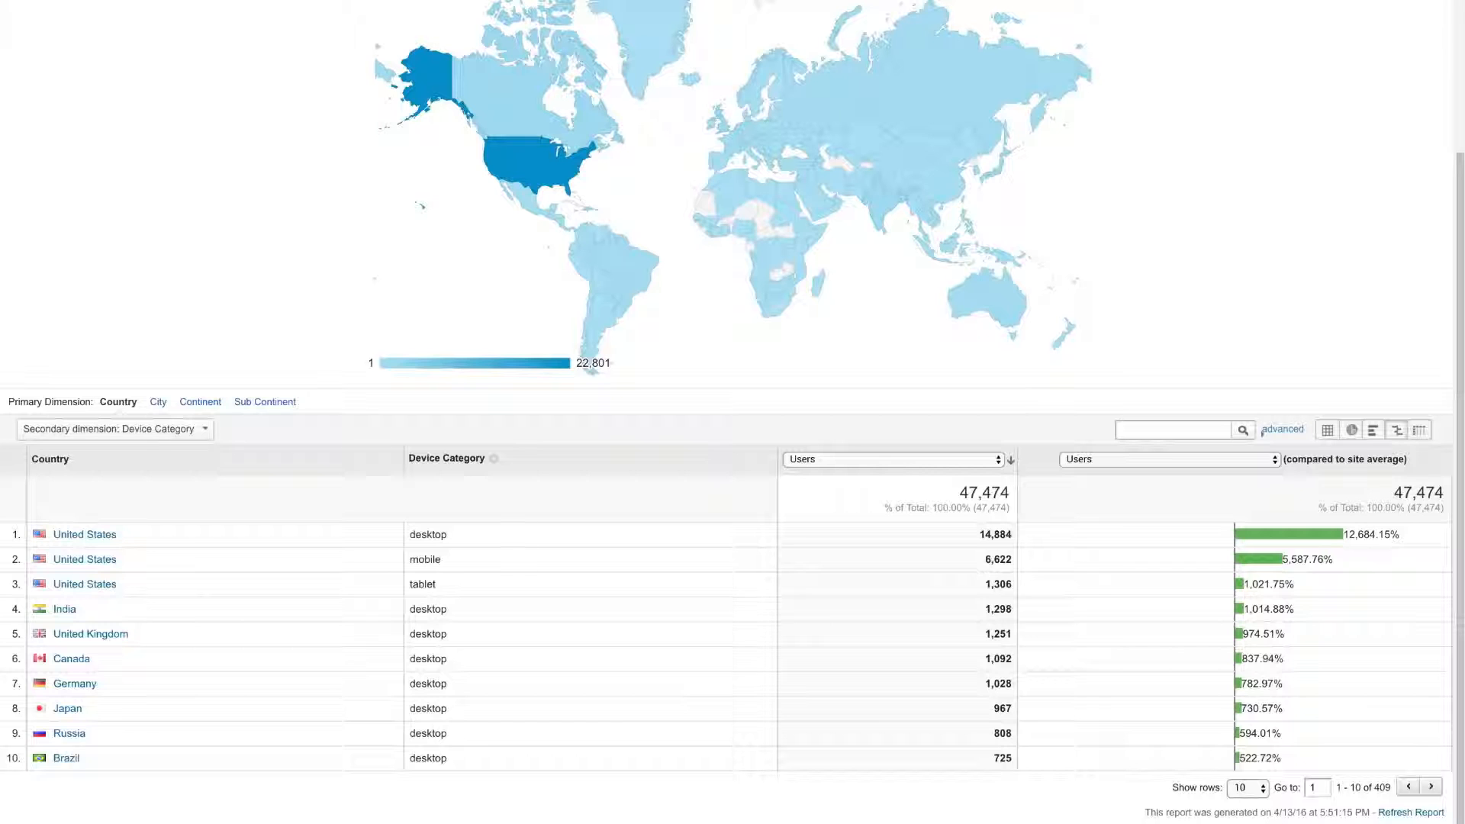
left_click(1274, 459)
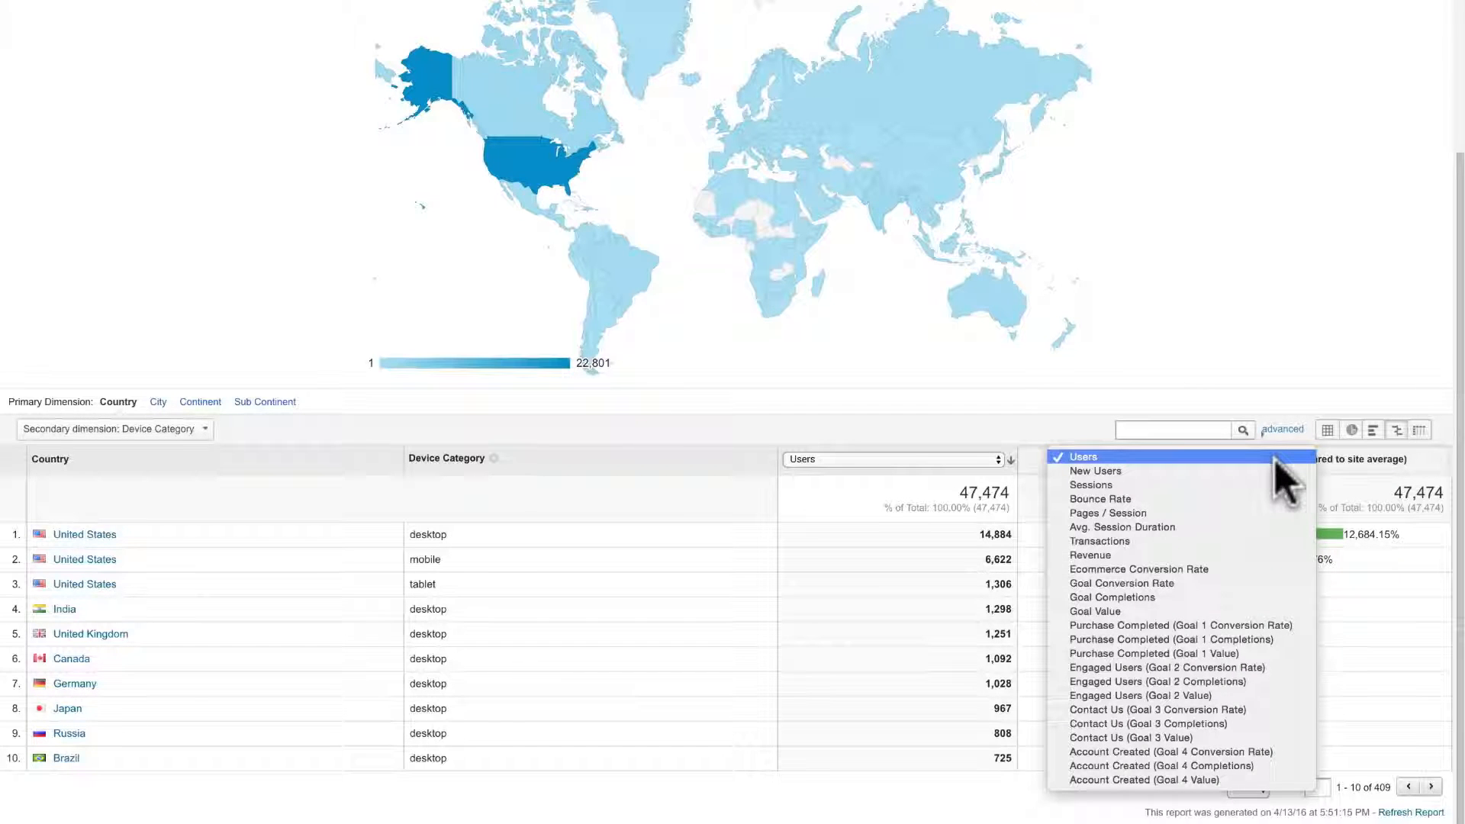
left_click(1340, 486)
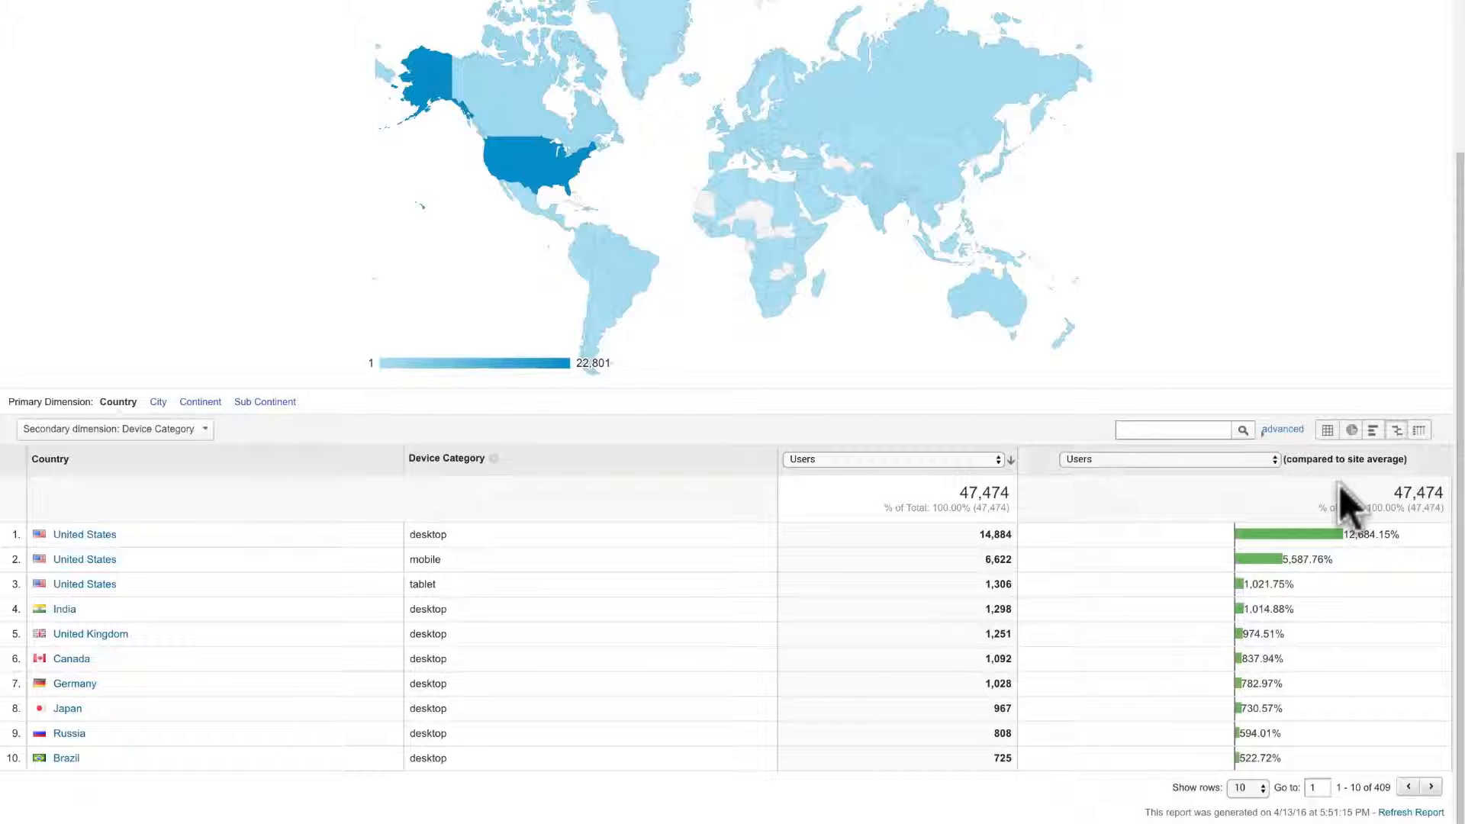
- Switch the country table to the pivot view and set its pivot metrics to Bounce Rate and Sessions
left_click(1417, 433)
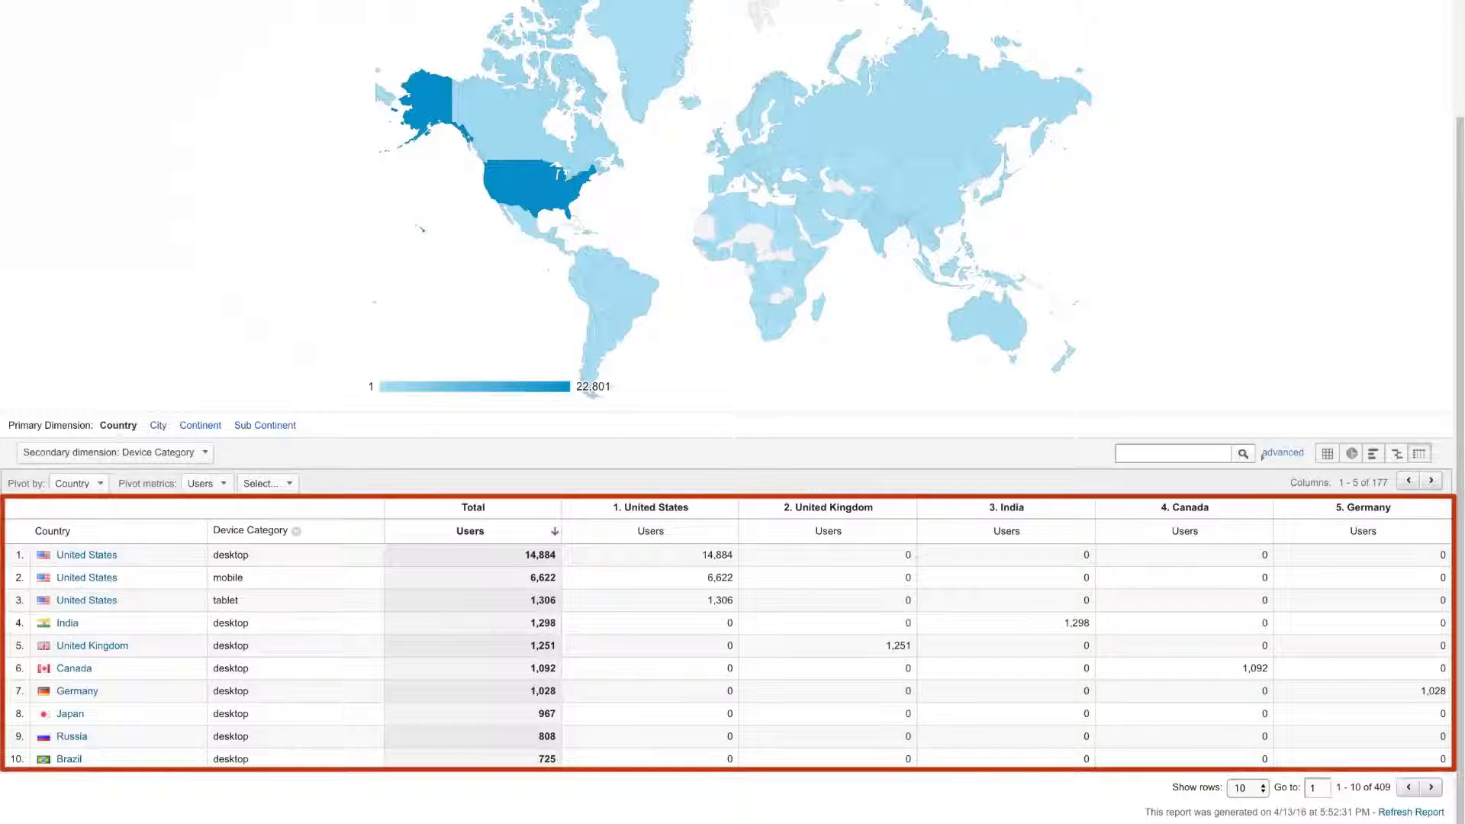
left_click(223, 490)
type("bou")
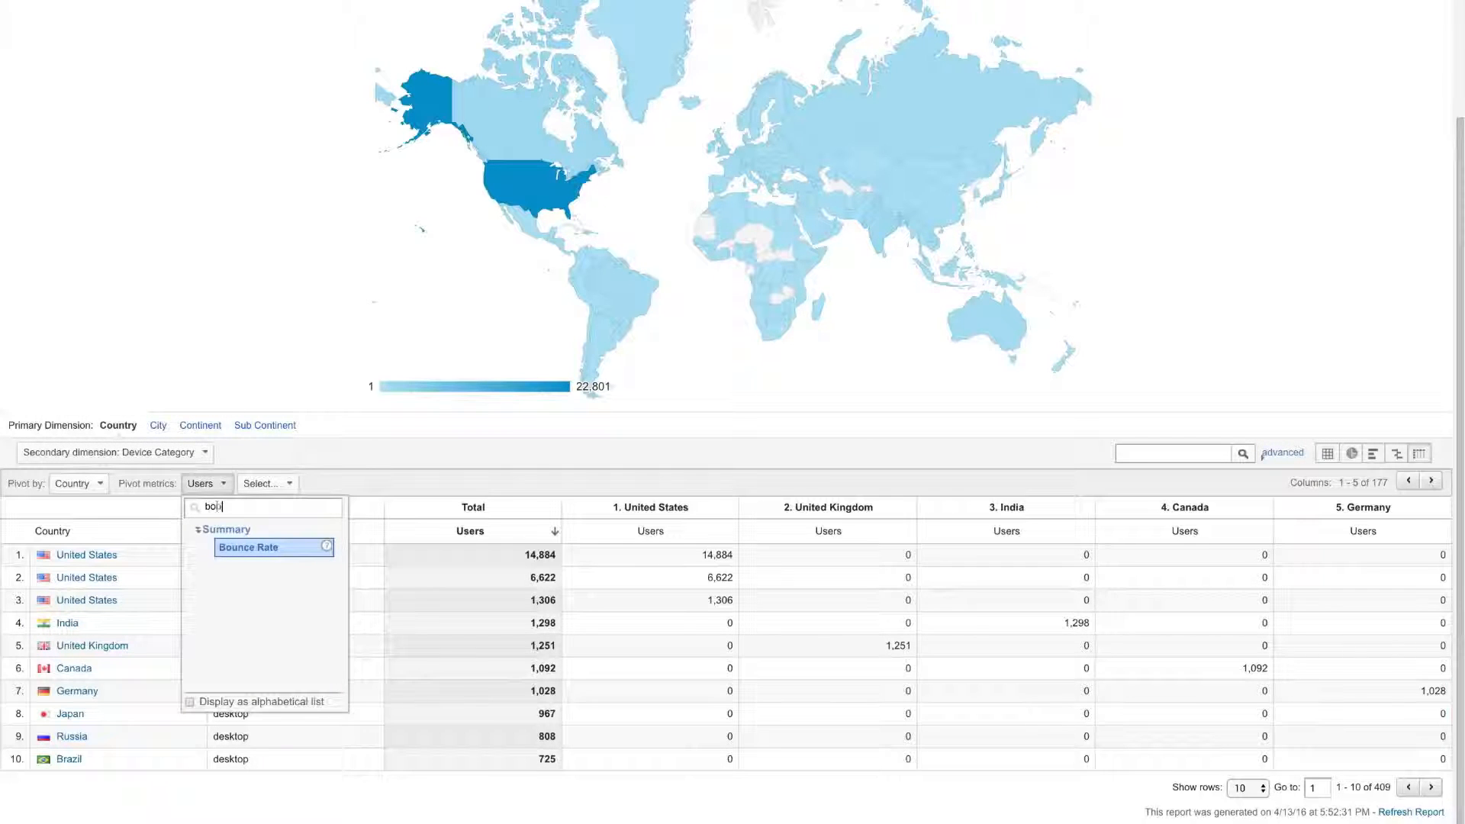
left_click(302, 549)
left_click(317, 487)
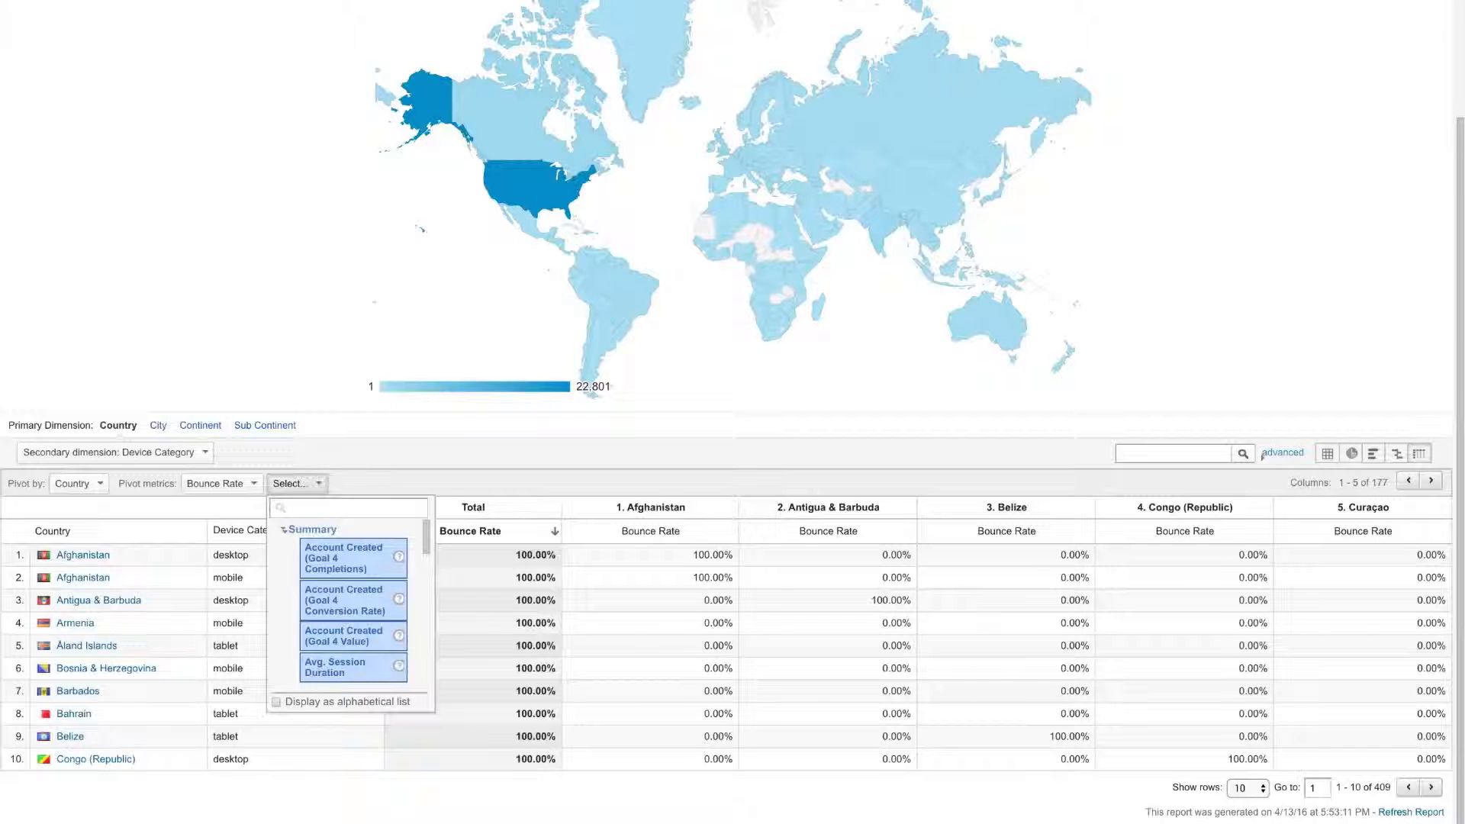
type("sess")
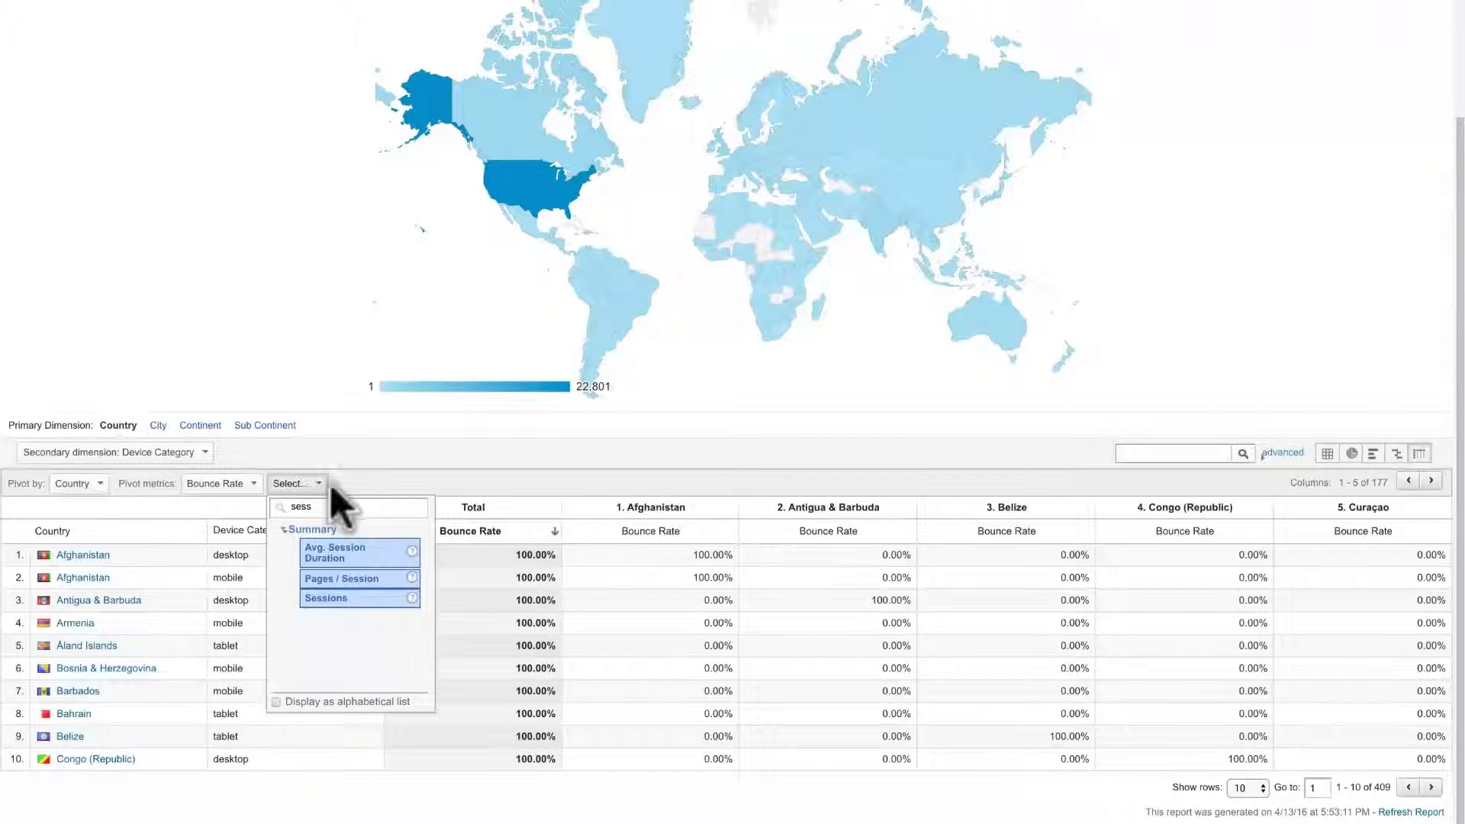
left_click(393, 598)
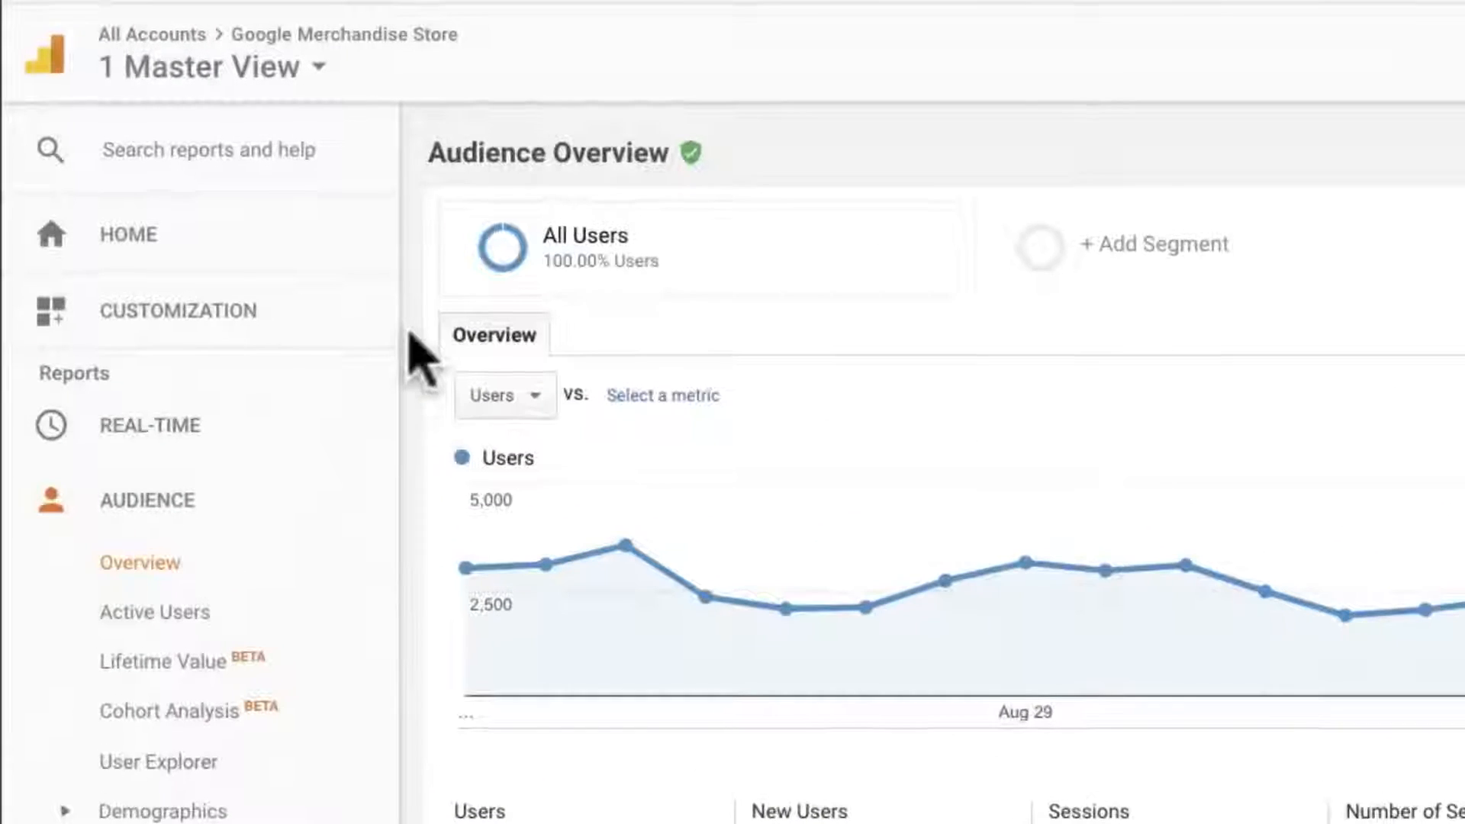
- Open the Dashboards page in the Customization section
left_click(363, 314)
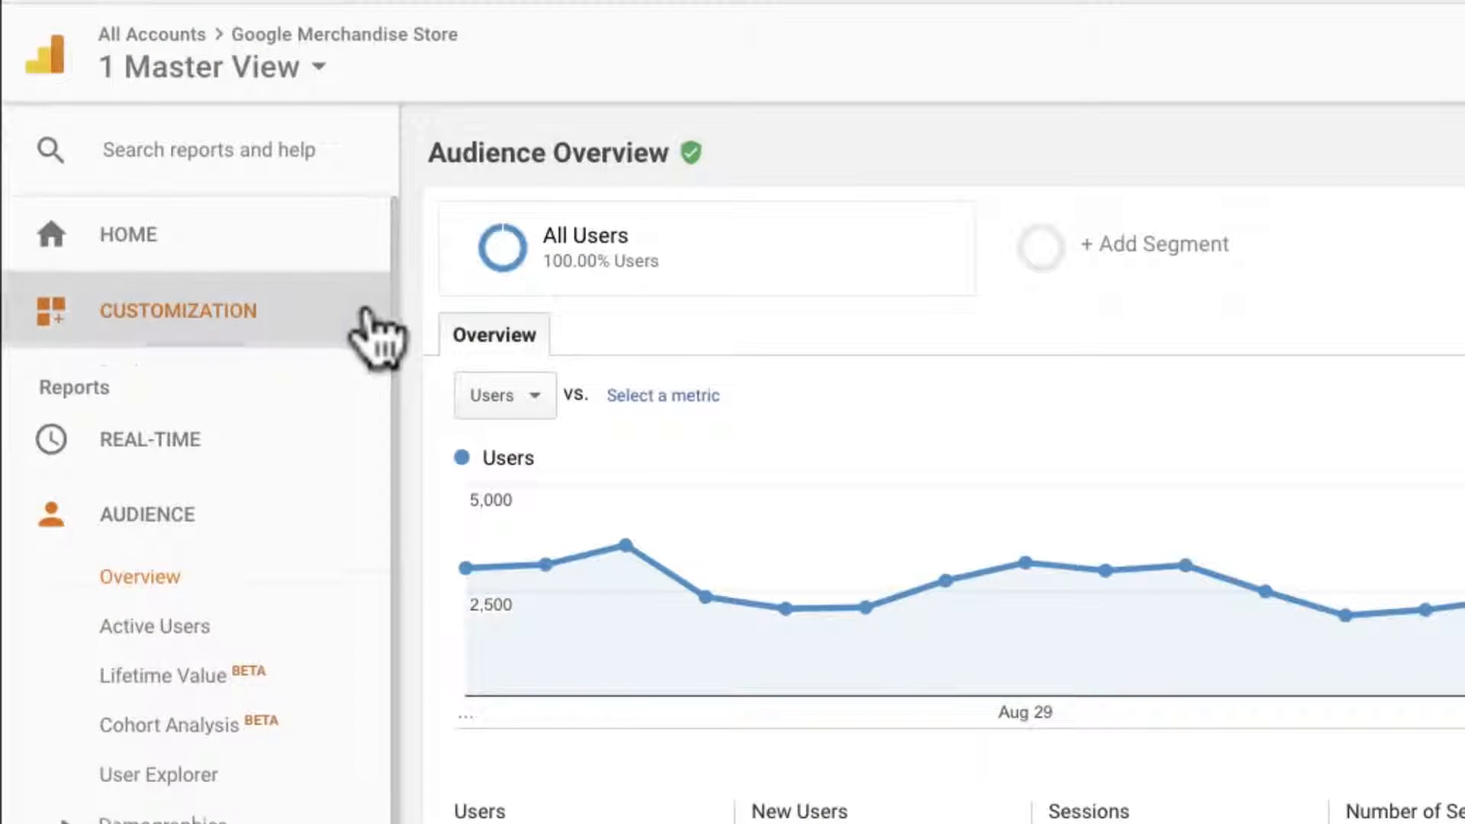
left_click(358, 372)
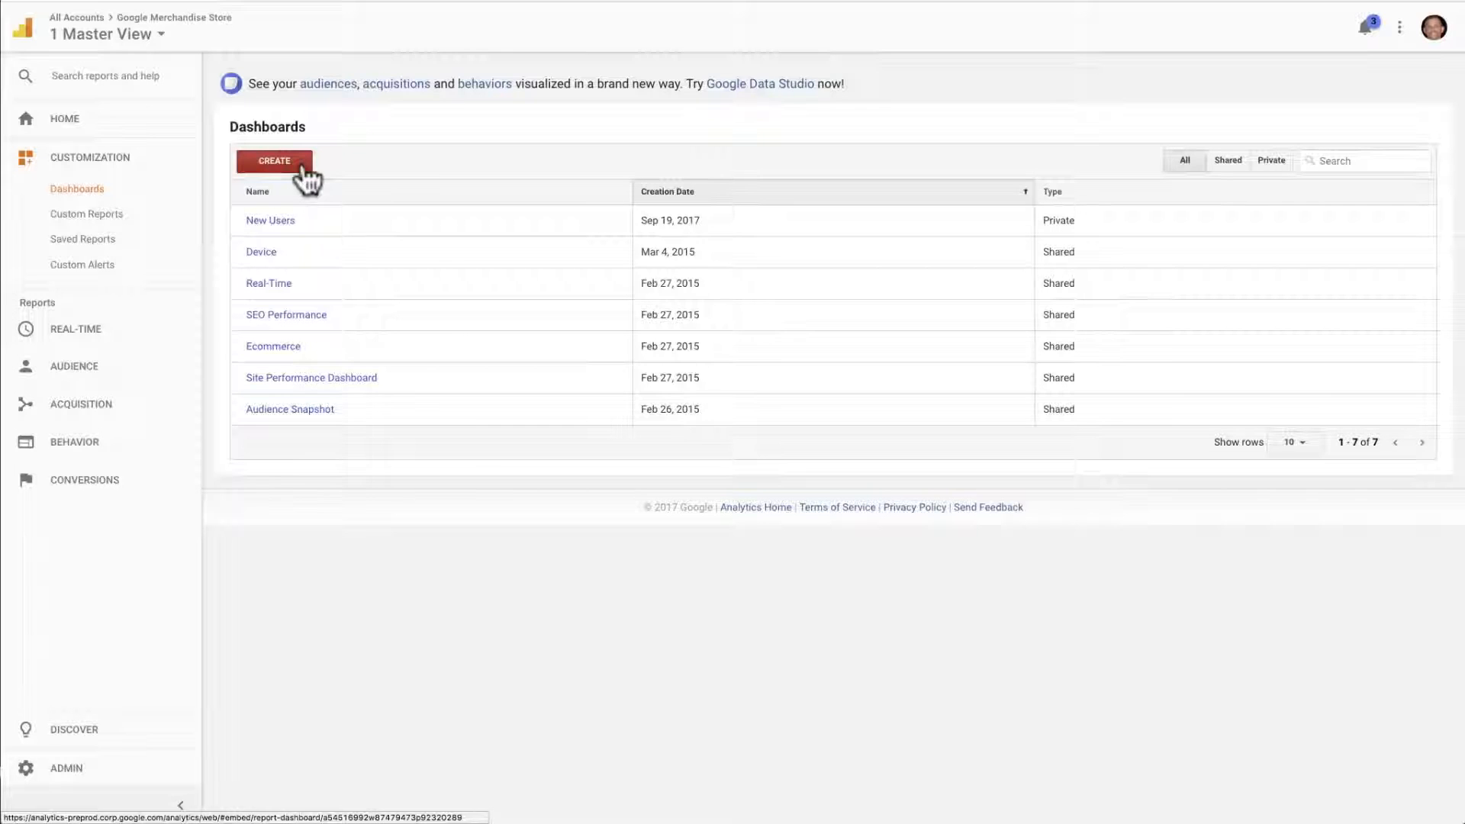
- Create a new dashboard from the Starter Dashboard template and name it "Google Store Dashboard"
left_click(305, 170)
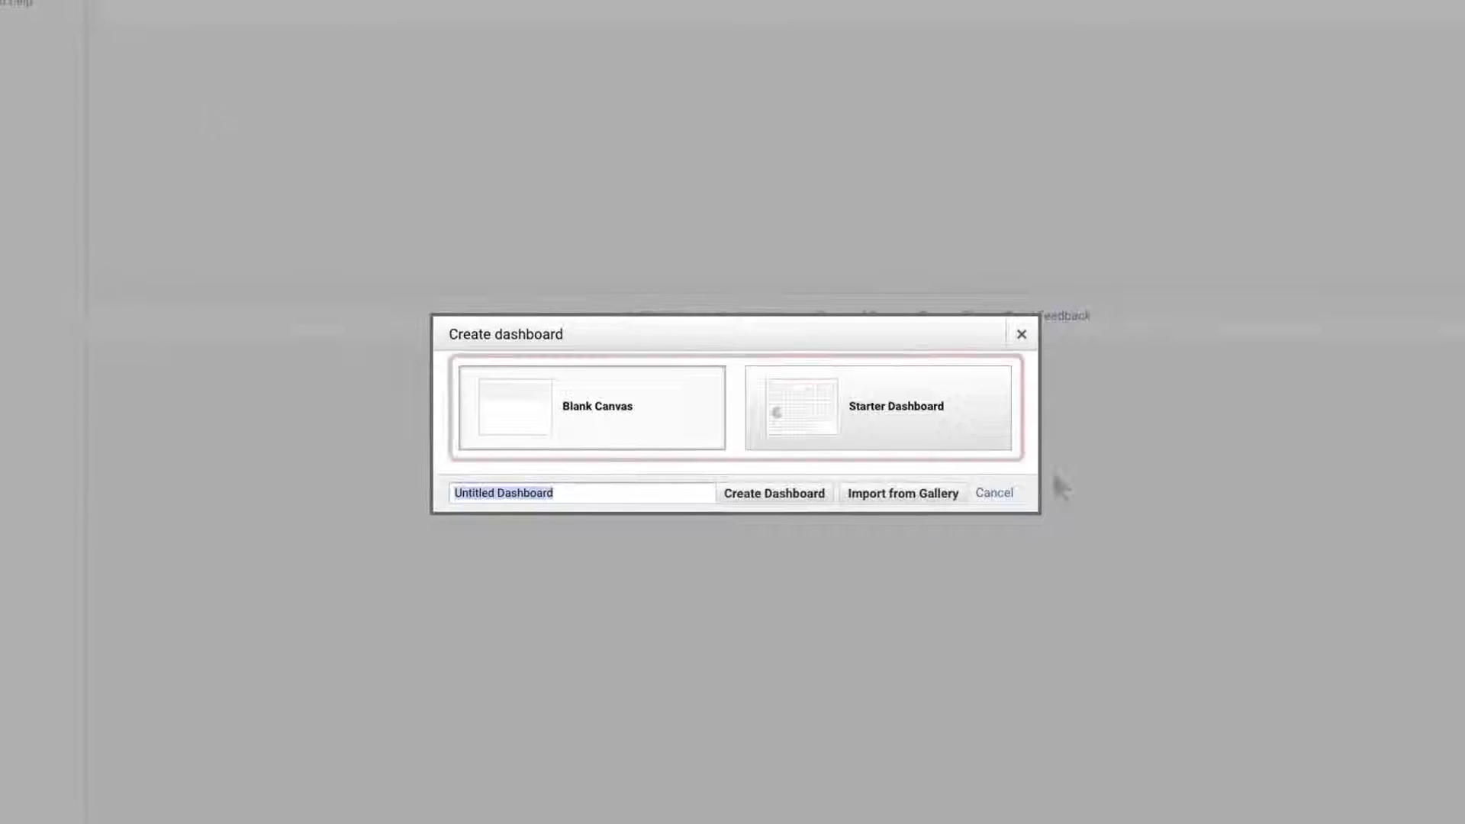
left_click(990, 440)
left_click(710, 492)
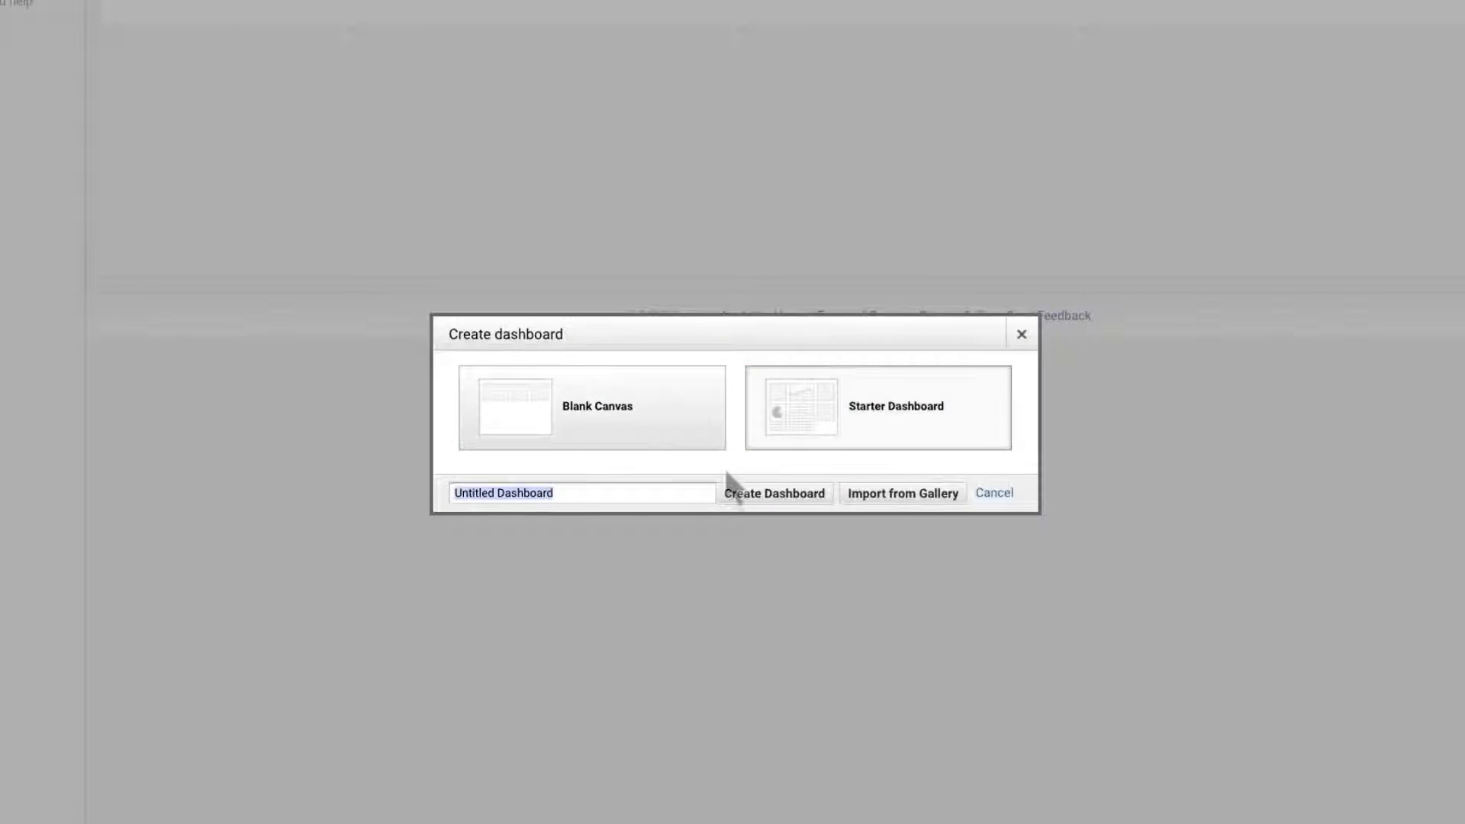
key("BackSpace")
type("Google Store Dashboard")
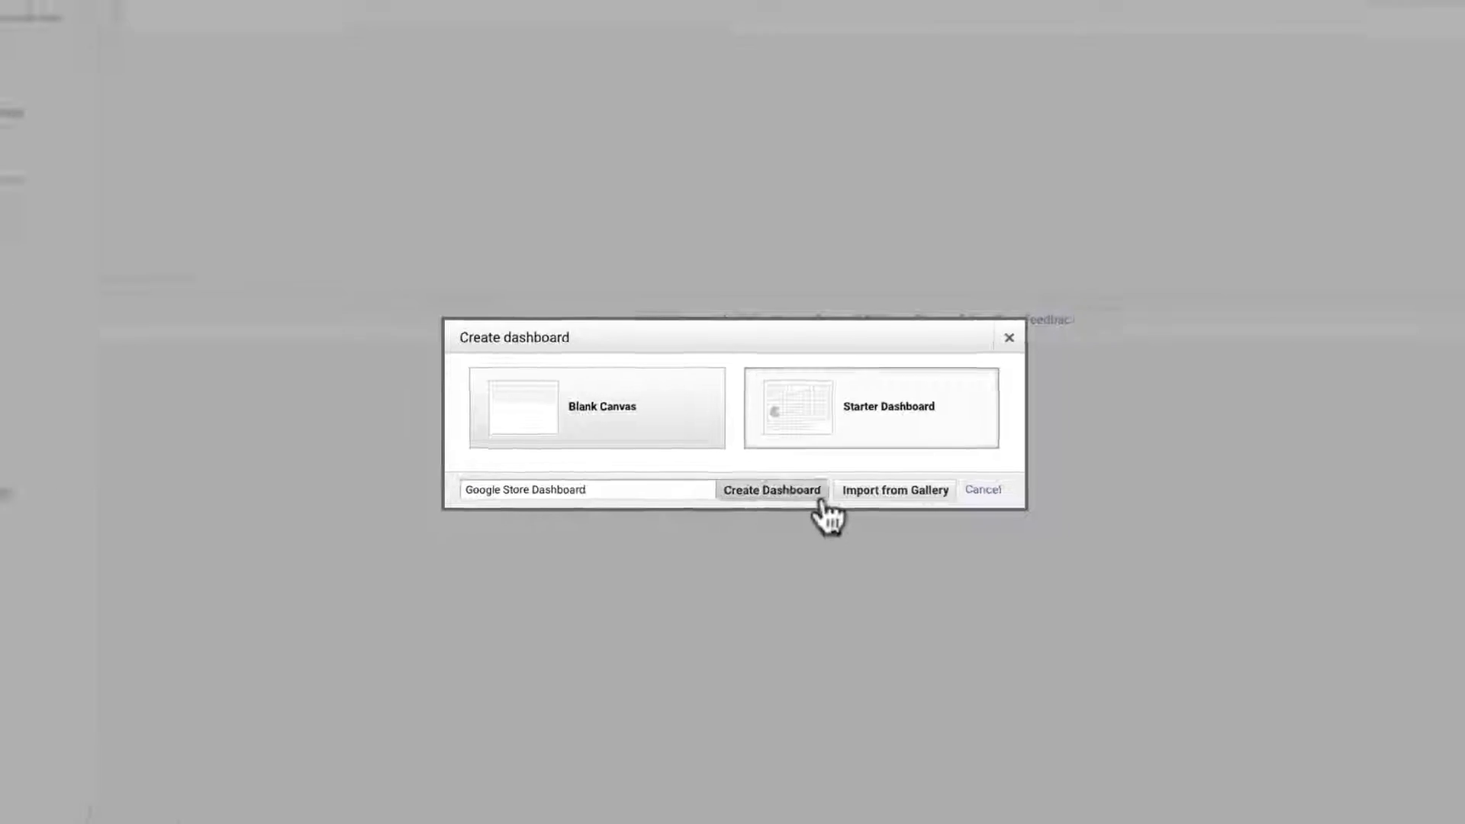
left_click(775, 493)
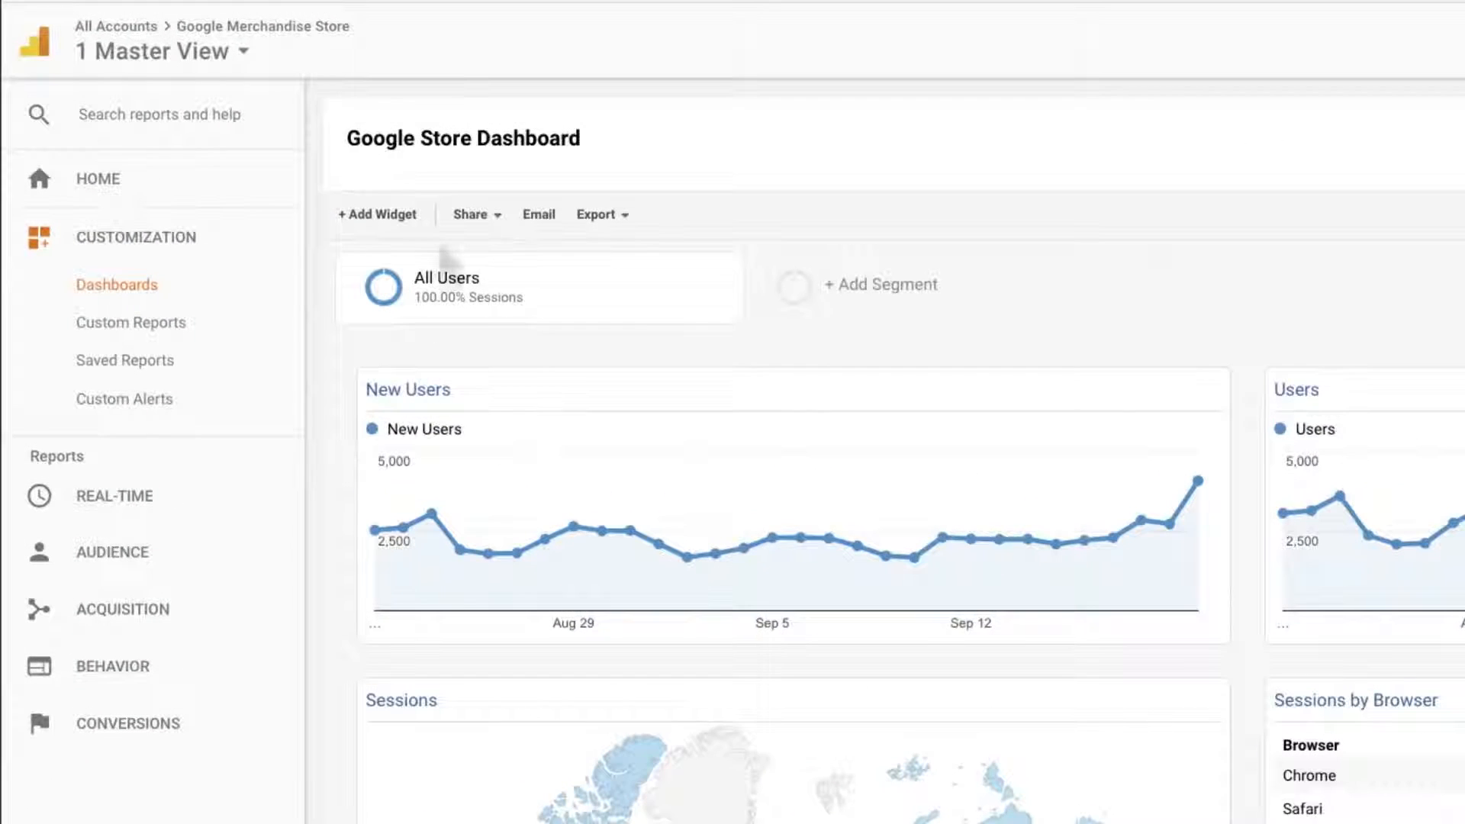
- Review the options for adding a widget, including the list of available metrics, and leave without adding one
left_click(385, 205)
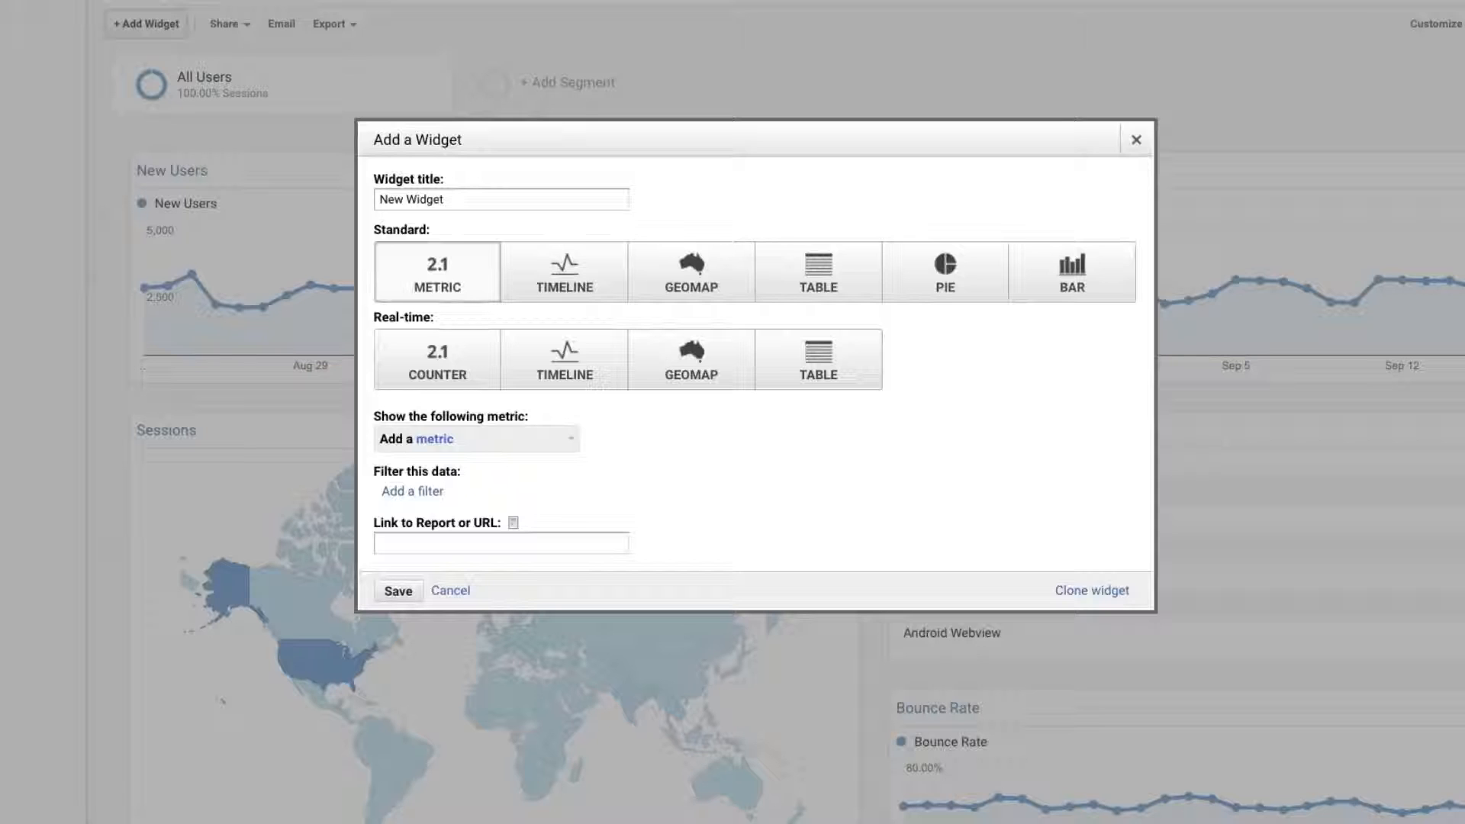
left_click(569, 444)
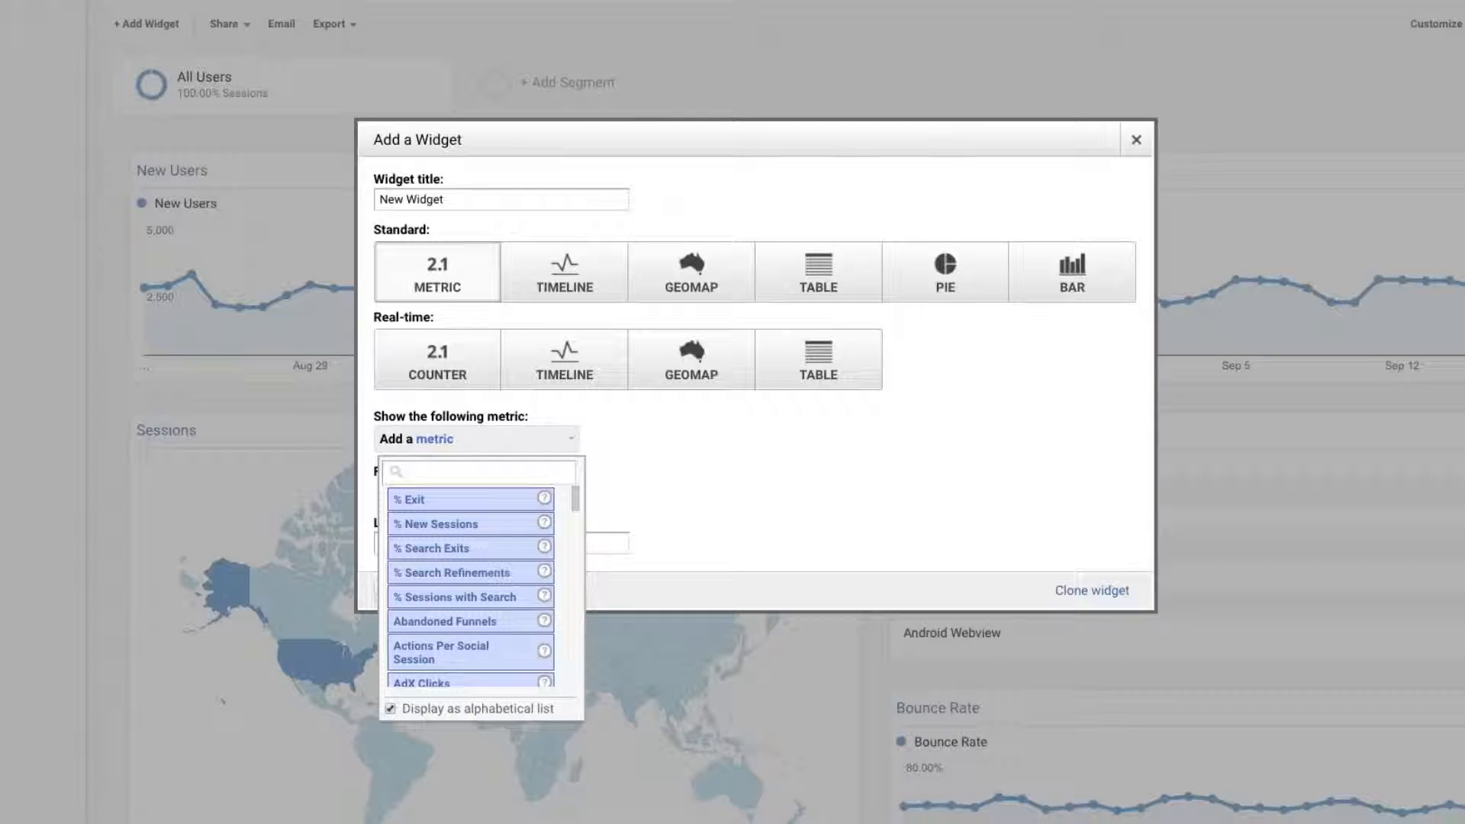
key("Escape")
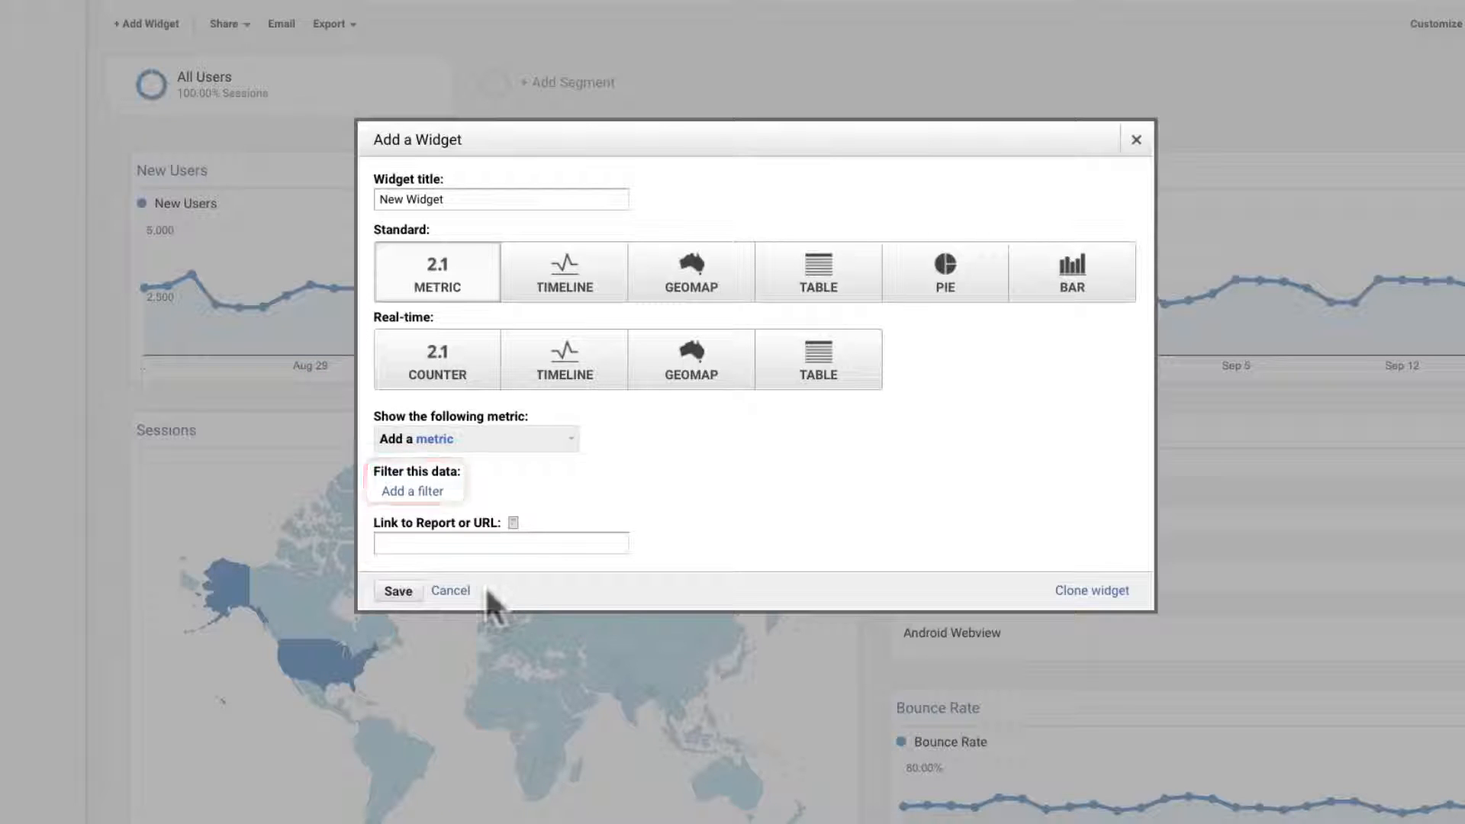
left_click(462, 594)
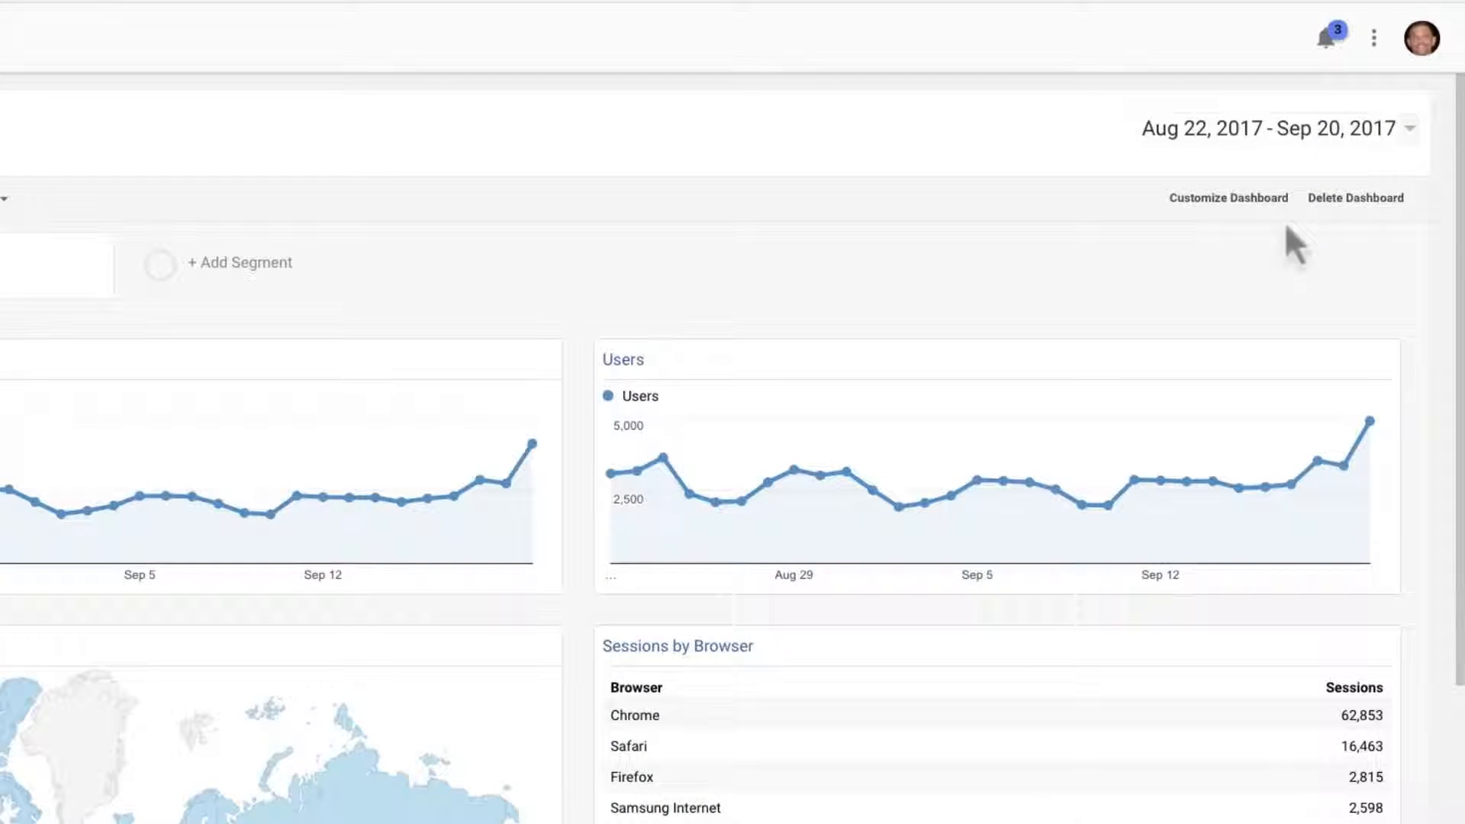
- Set the dashboard layout to 30% / 70% columns and move the New Users widget to the top of the wider column
left_click(1270, 200)
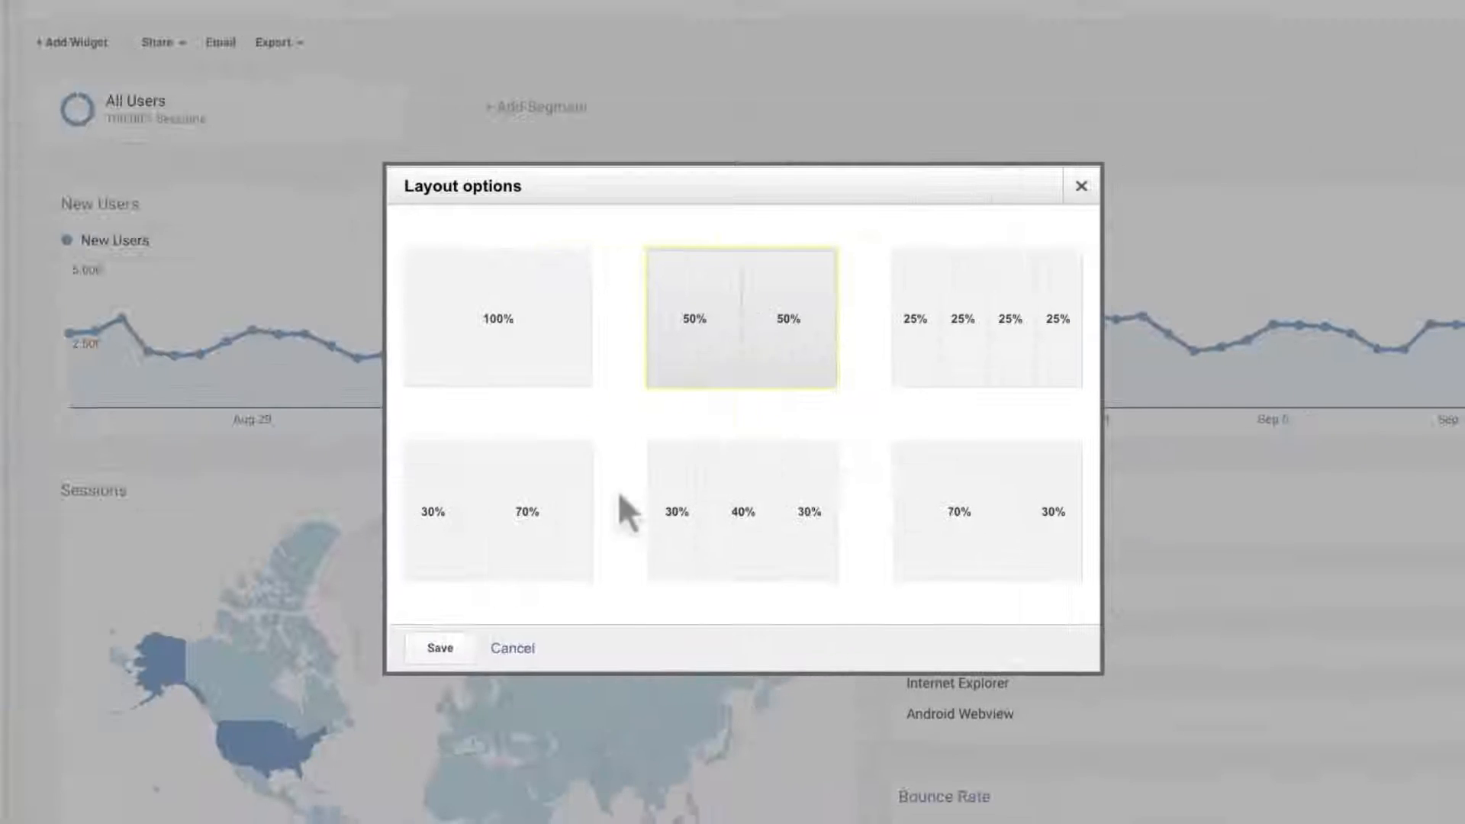
left_click(565, 507)
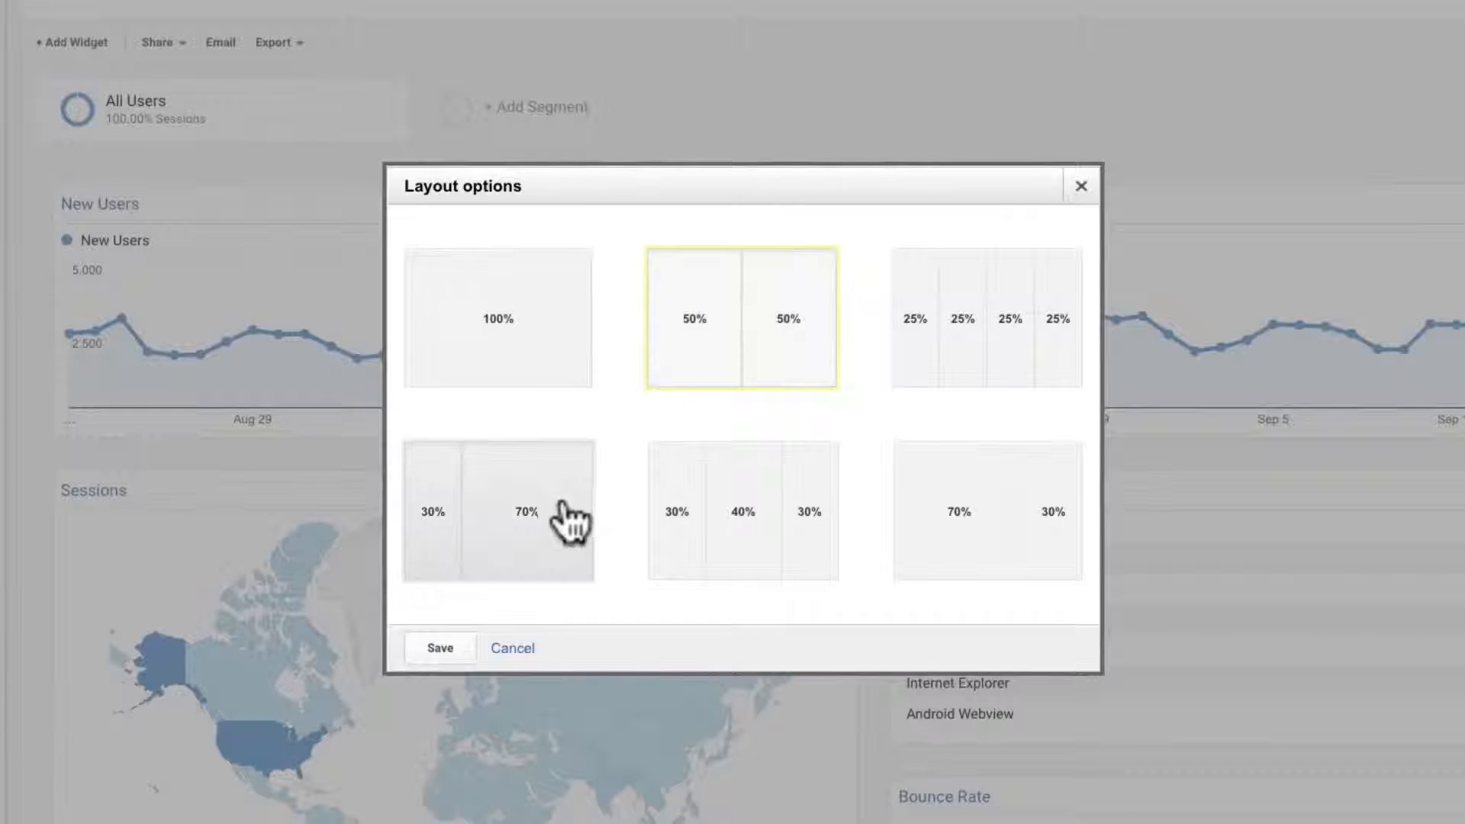
left_click(458, 650)
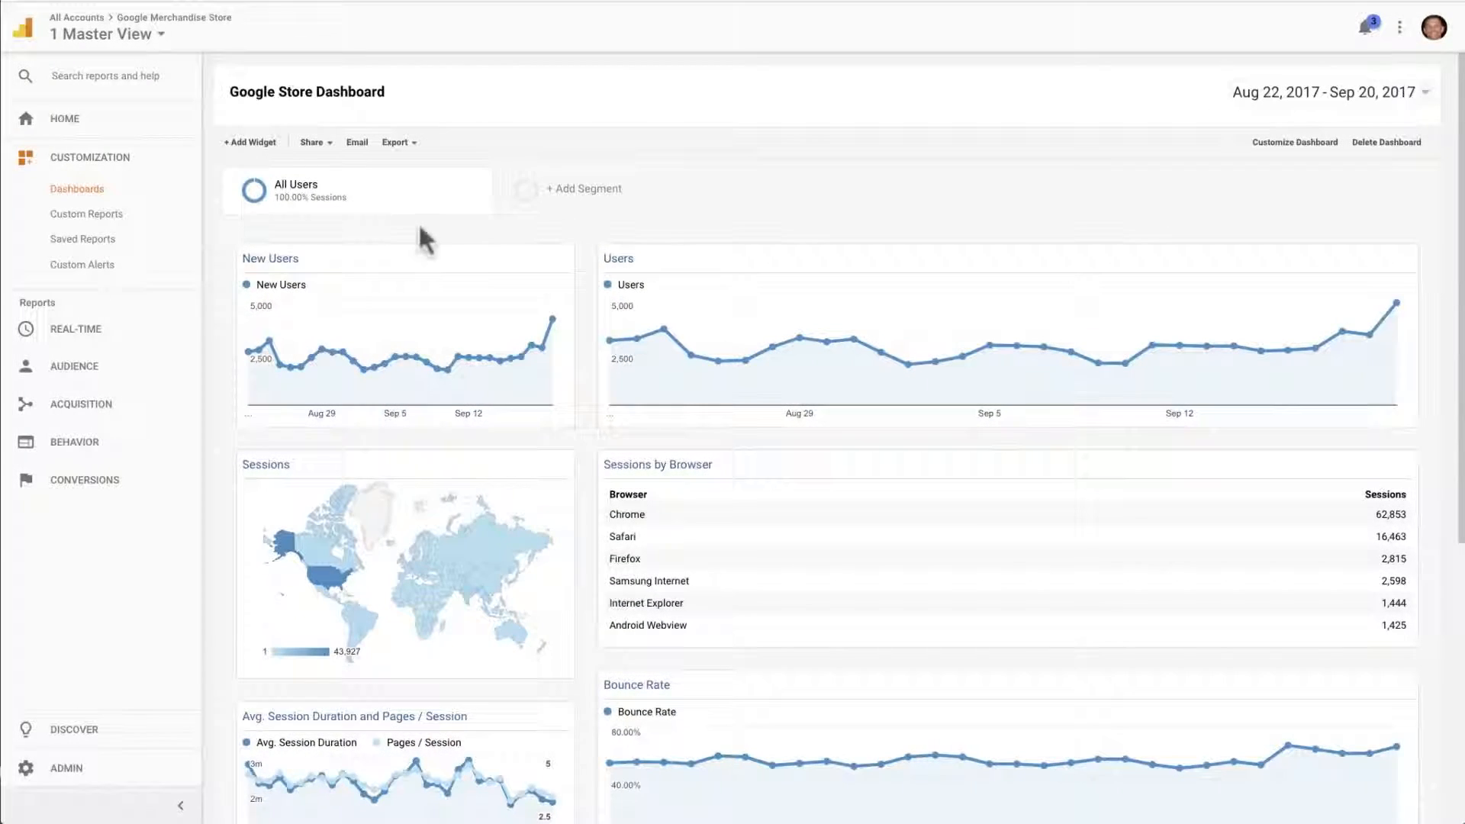
left_click_drag(427, 248, 814, 265)
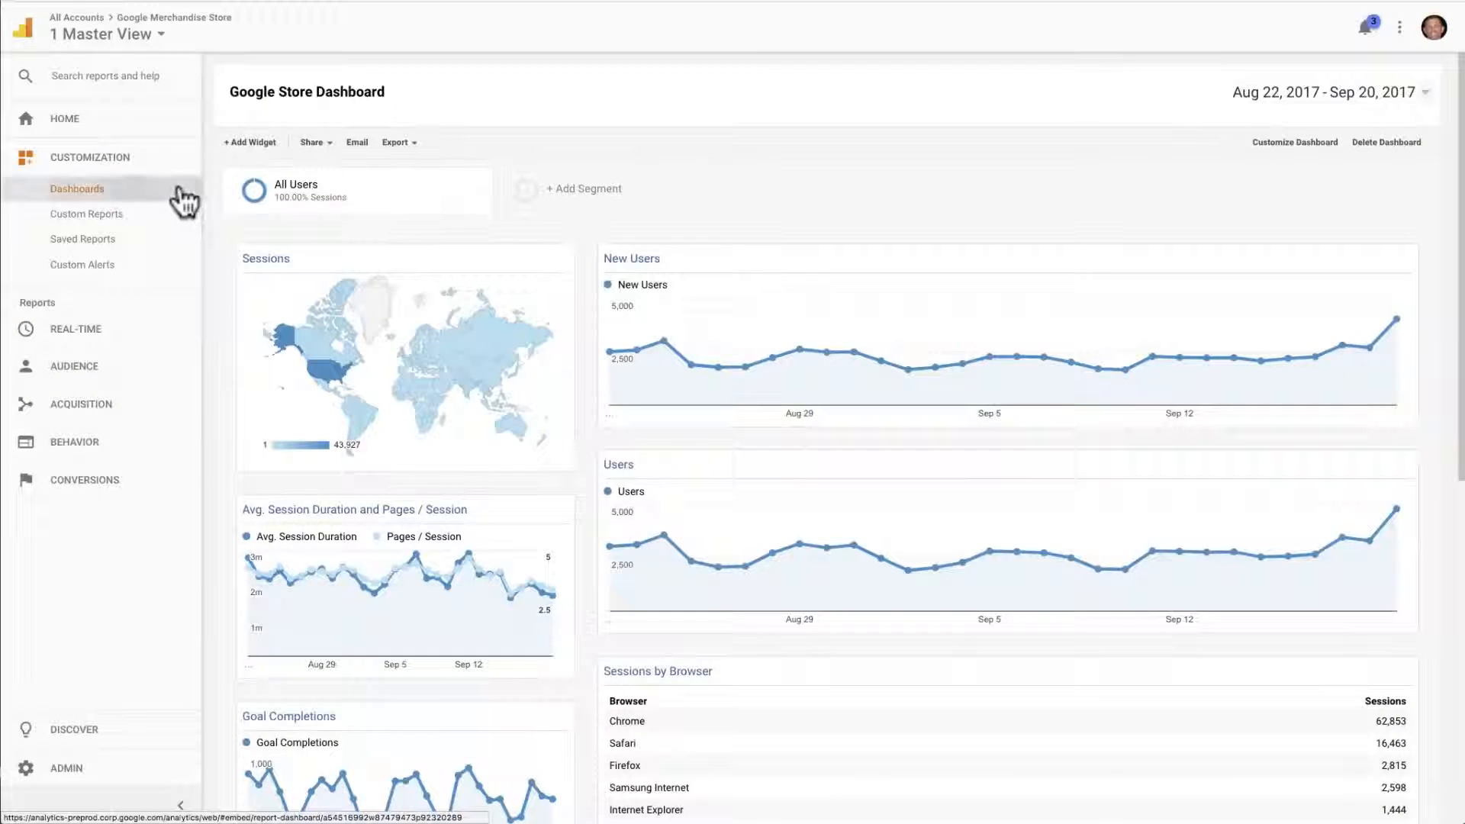
- Reopen the Google Store Dashboard from the list of dashboards and look at its sharing options
left_click(183, 201)
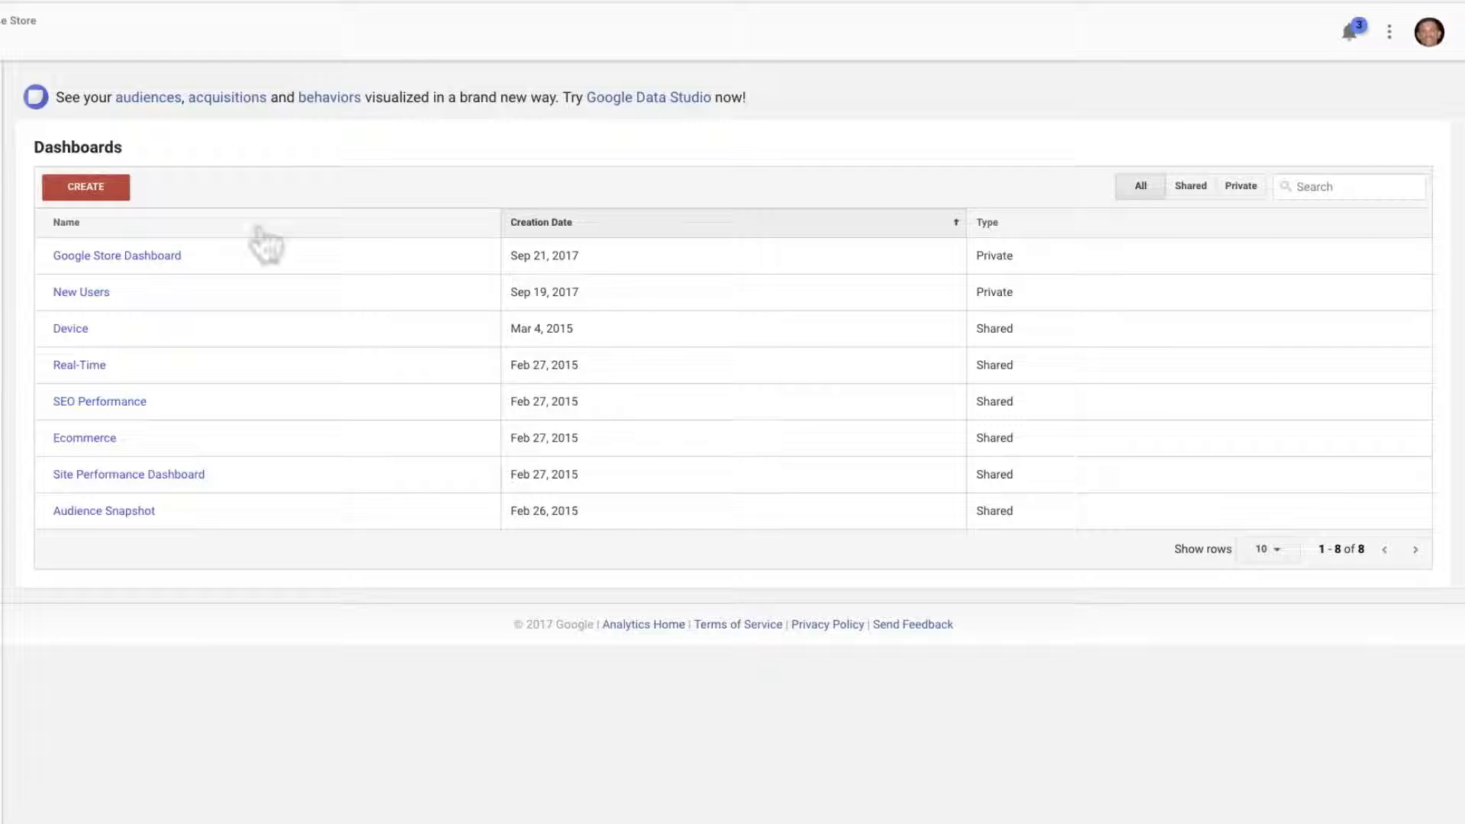
left_click(174, 256)
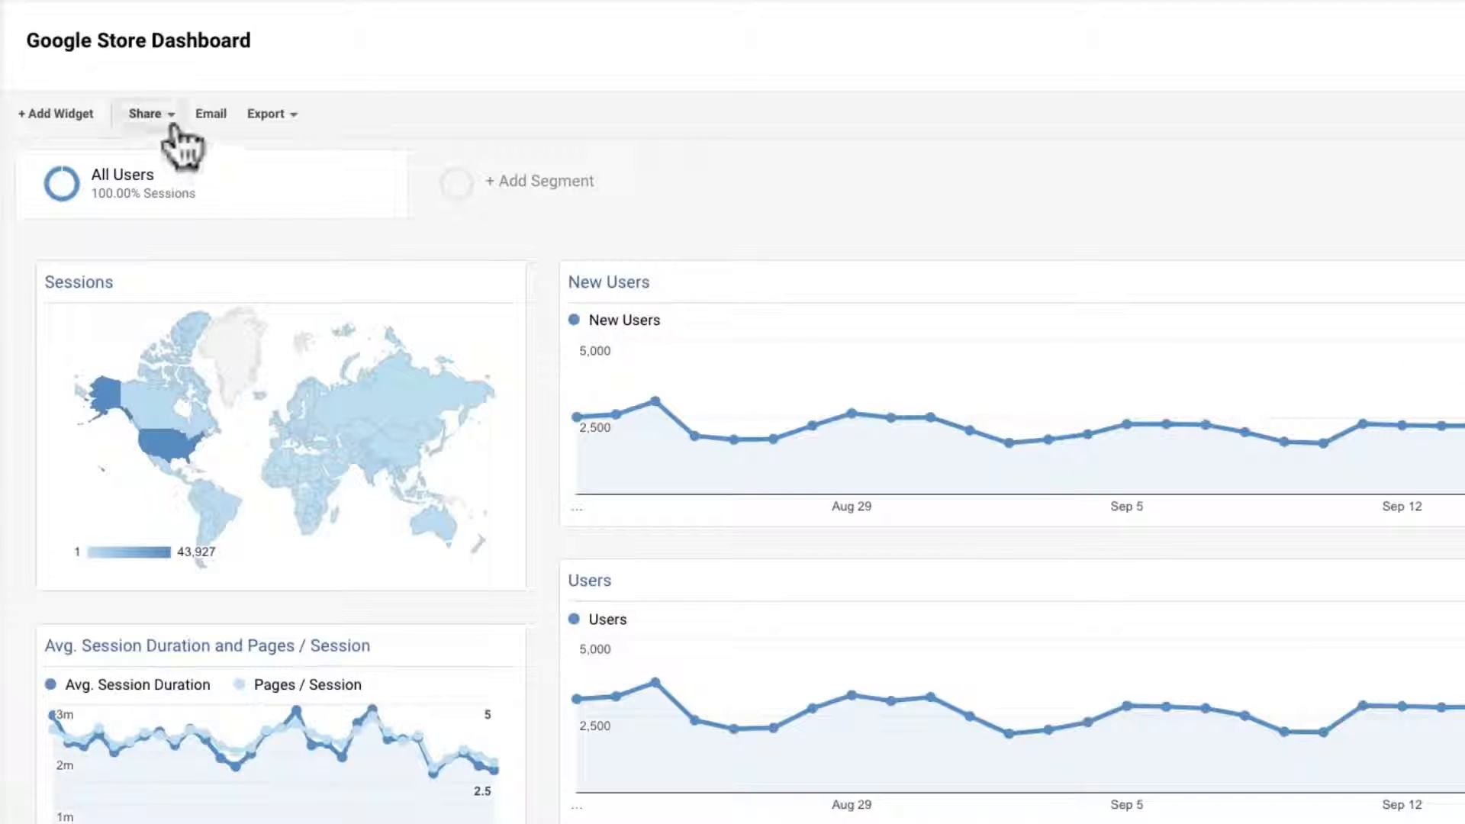
left_click(163, 116)
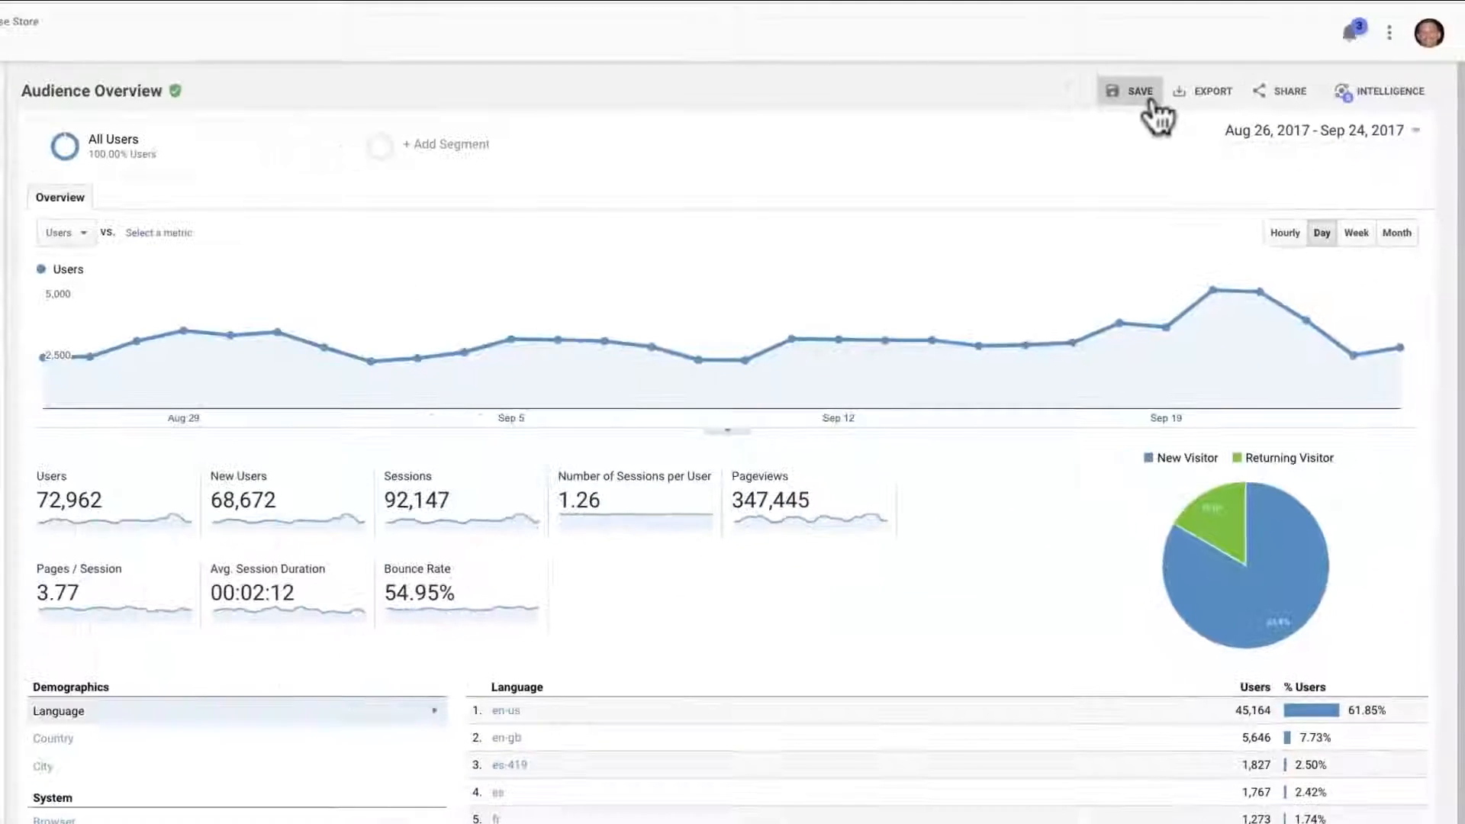
- Save the Audience Overview report under the name "Audience Overview" and go to Saved Reports in the Customization section
left_click(946, 153)
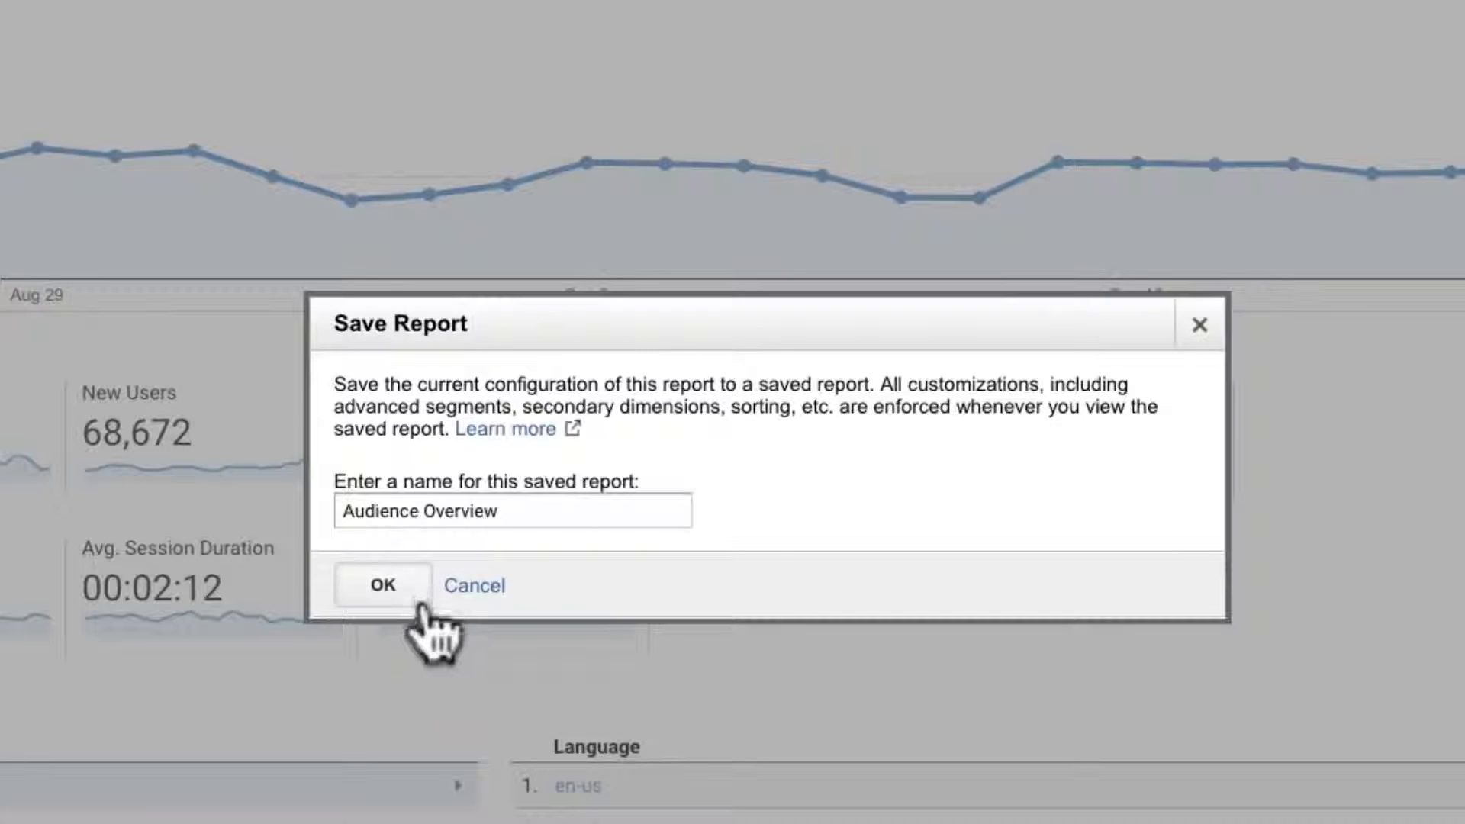
left_click(418, 600)
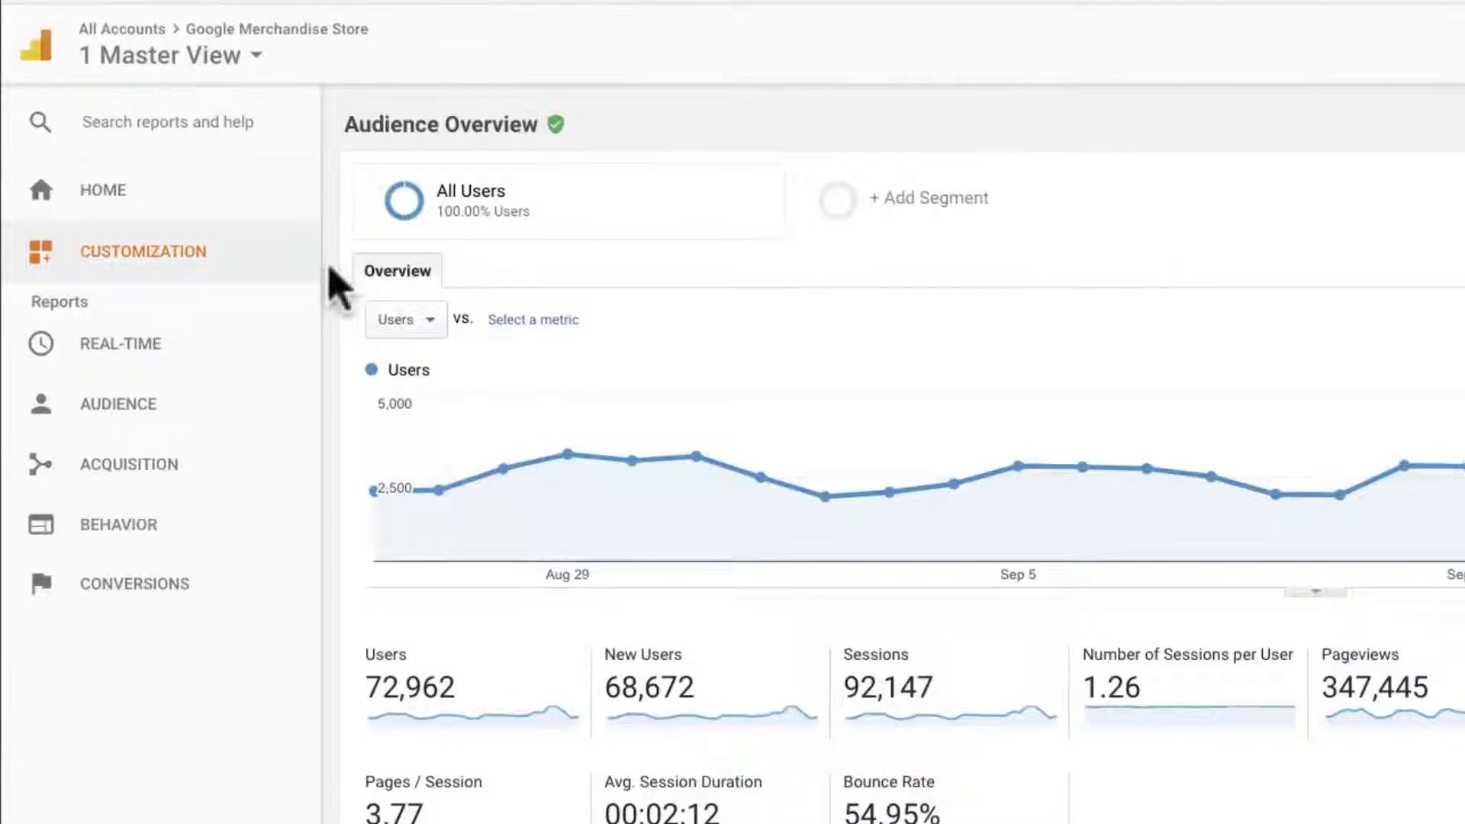
left_click(287, 269)
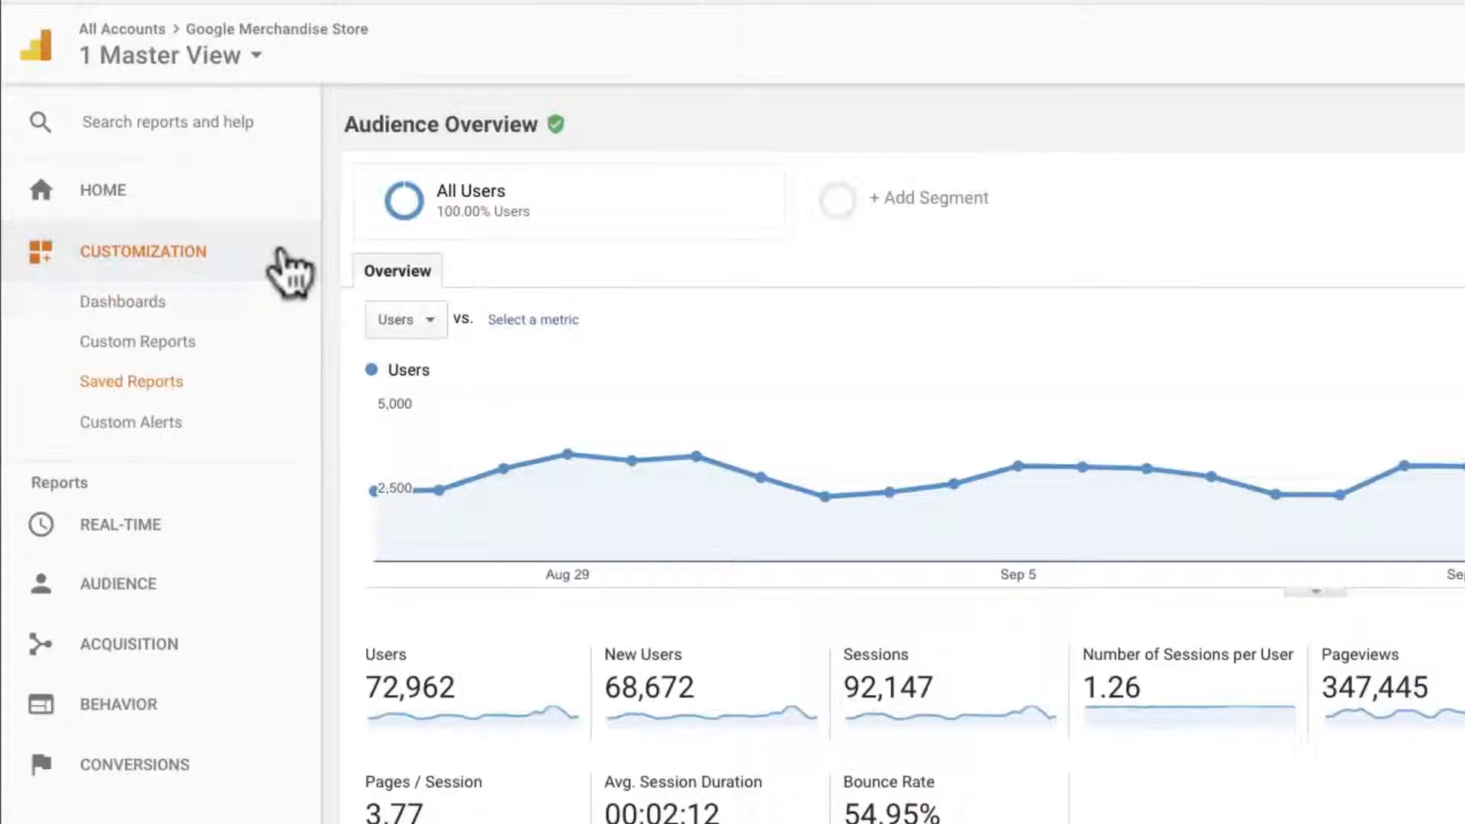
left_click(282, 386)
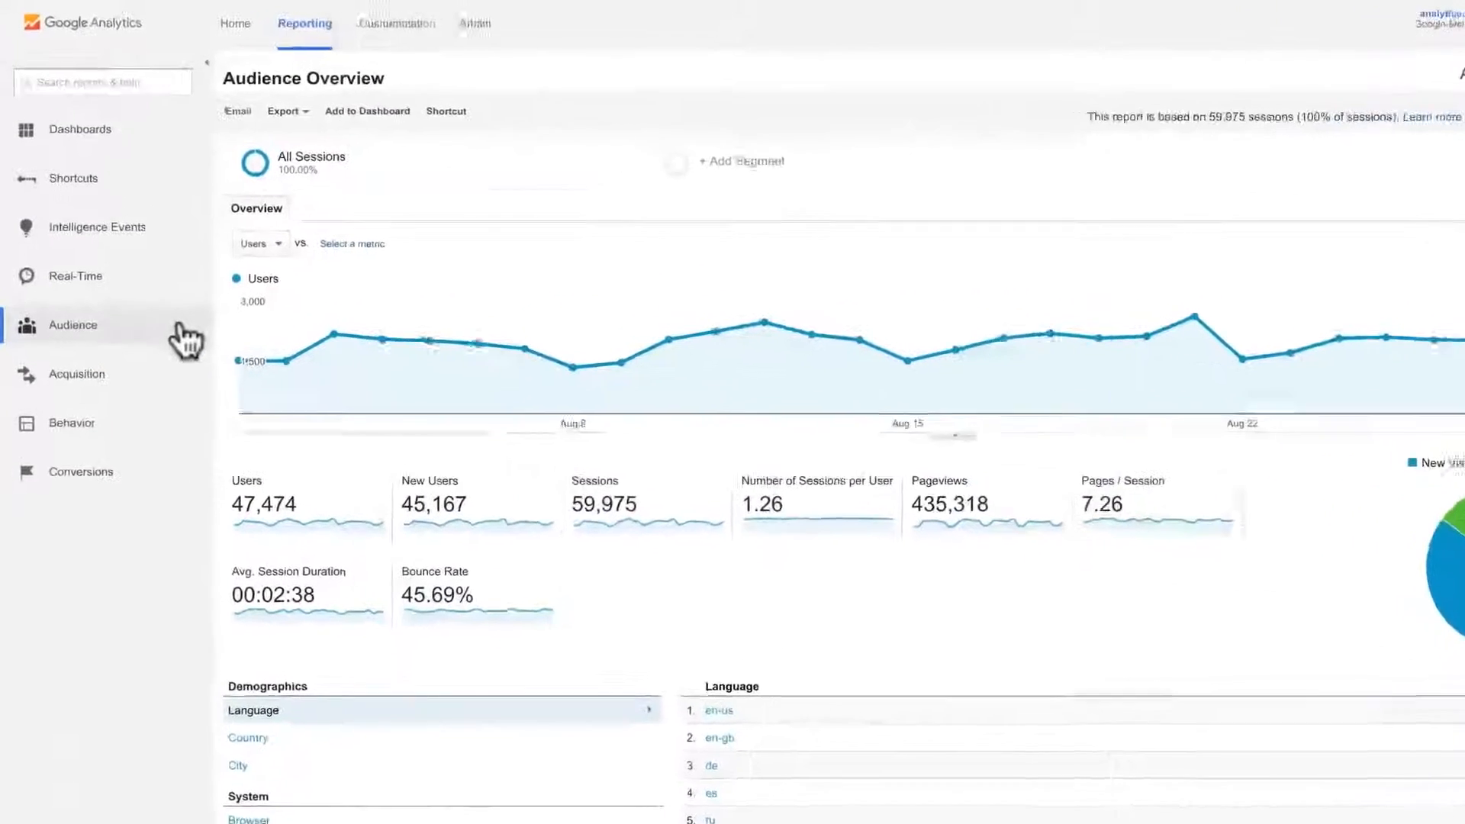
- Open the Active Users report in the Audience section and add the 7, 14 and 30 Day Active Users to the graph
left_click(182, 338)
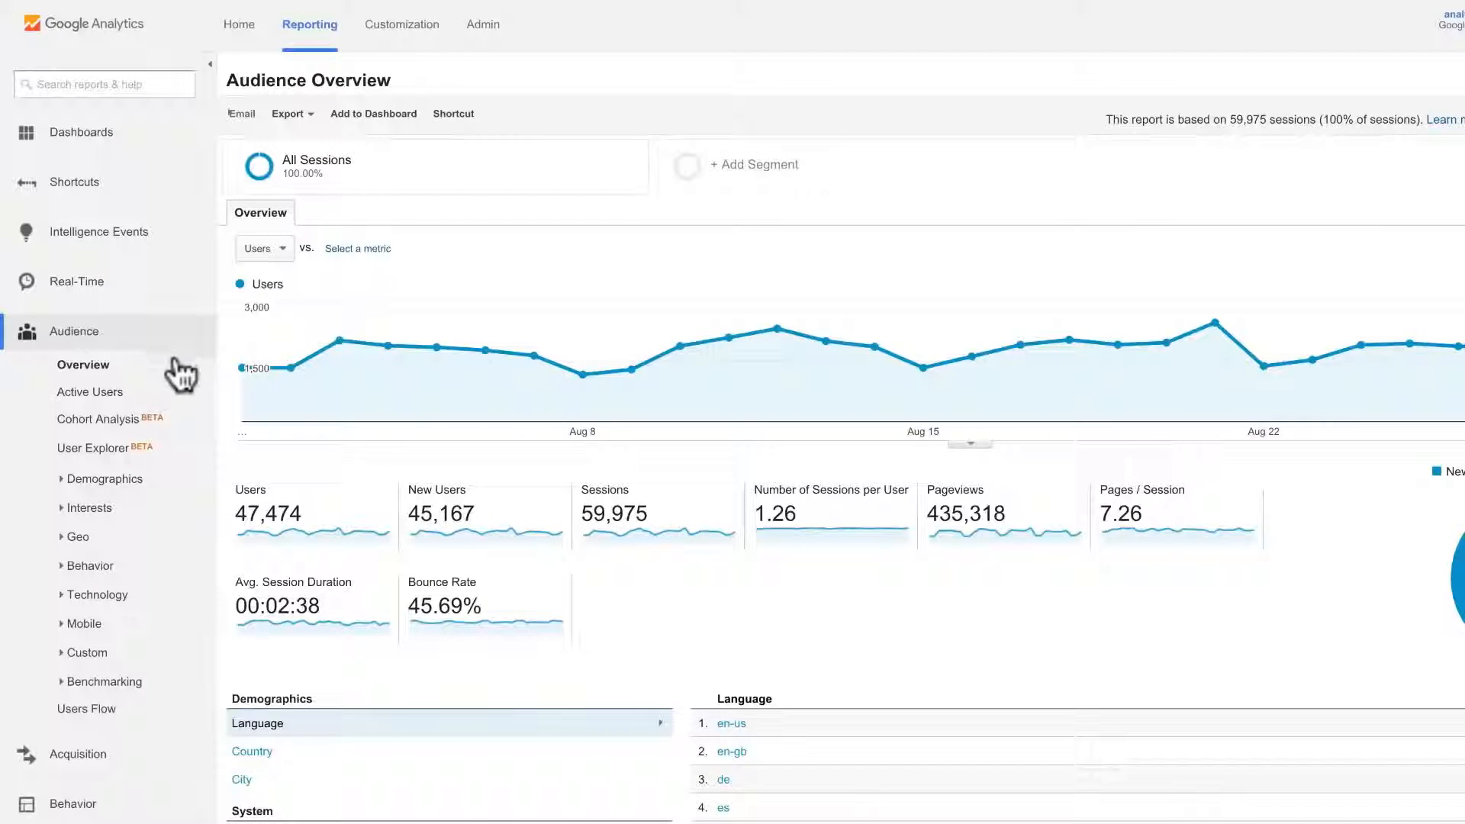
left_click(172, 394)
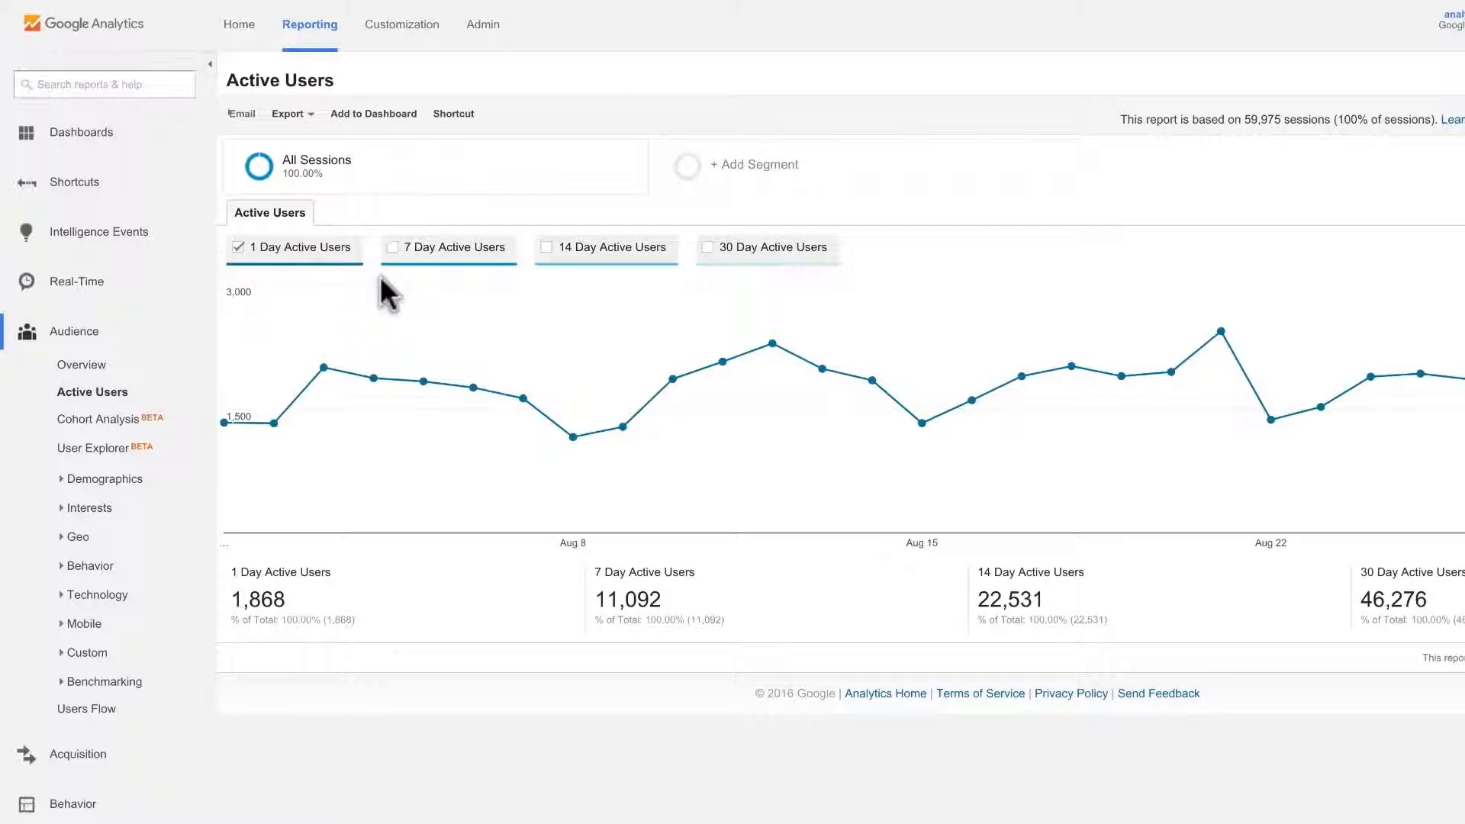
left_click(392, 245)
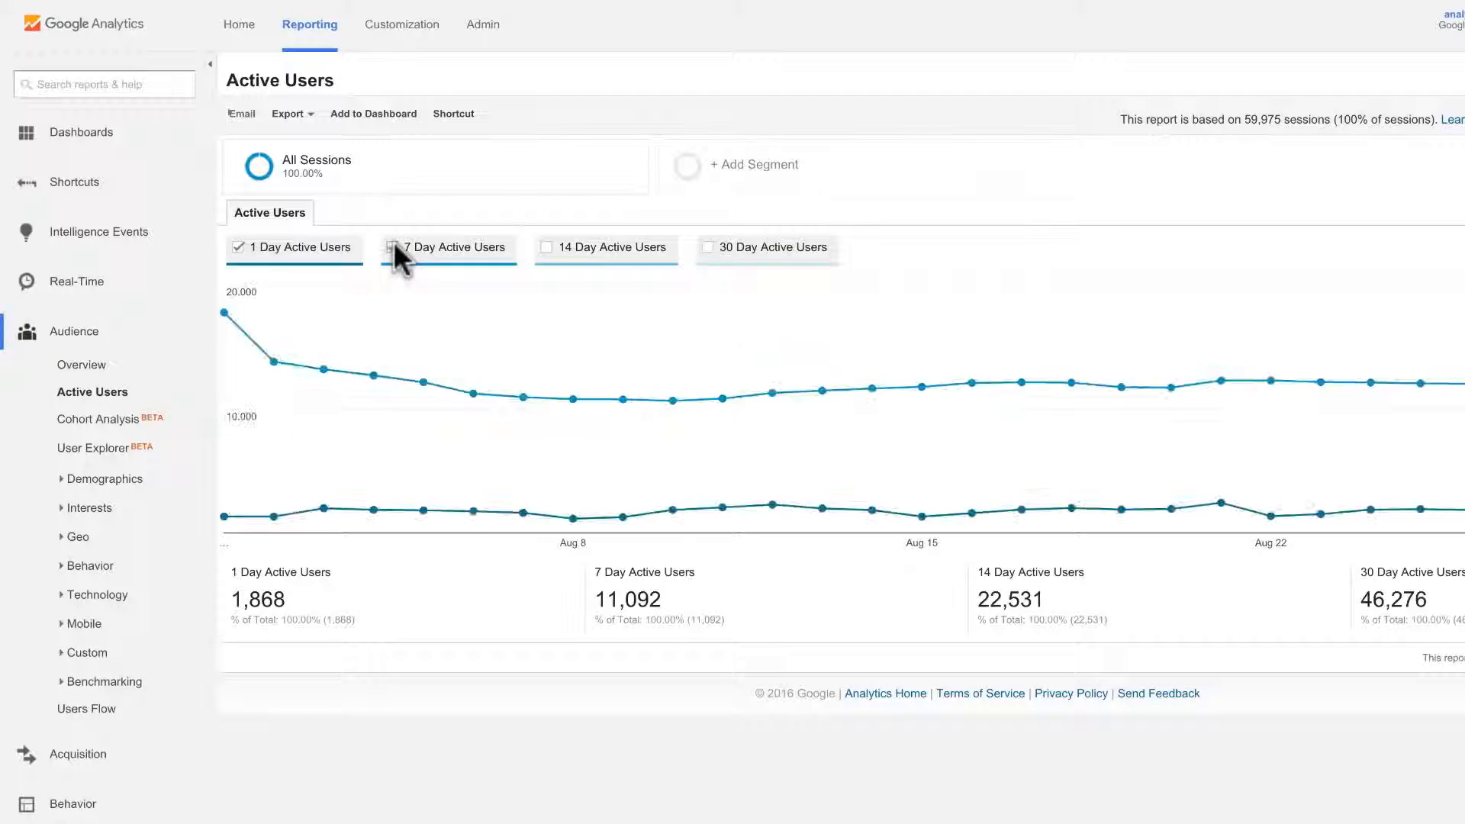
left_click(547, 247)
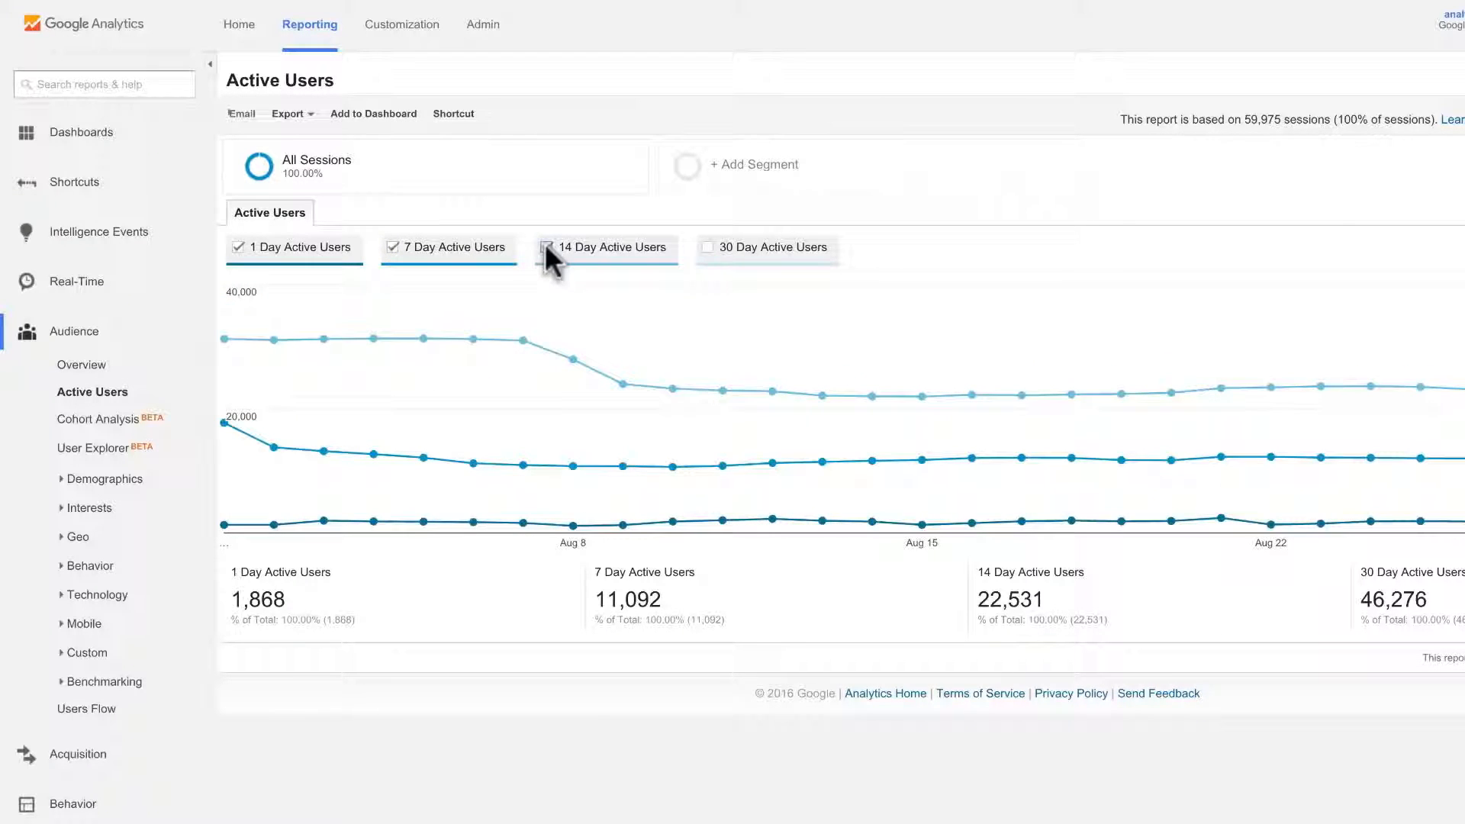
left_click(705, 246)
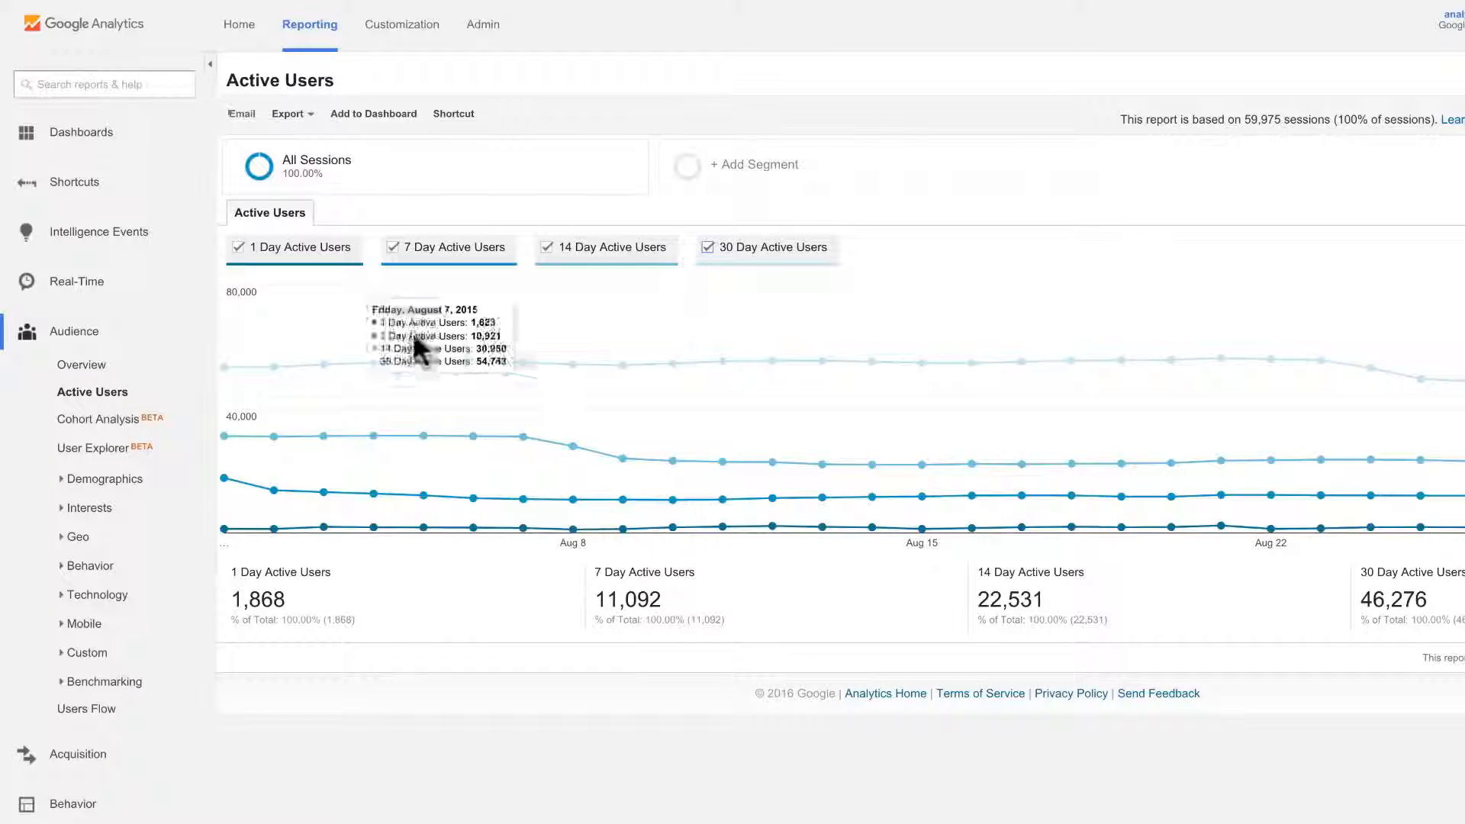
- View the Demographics Overview report and the Interests Overview report in the Audience section
left_click(154, 486)
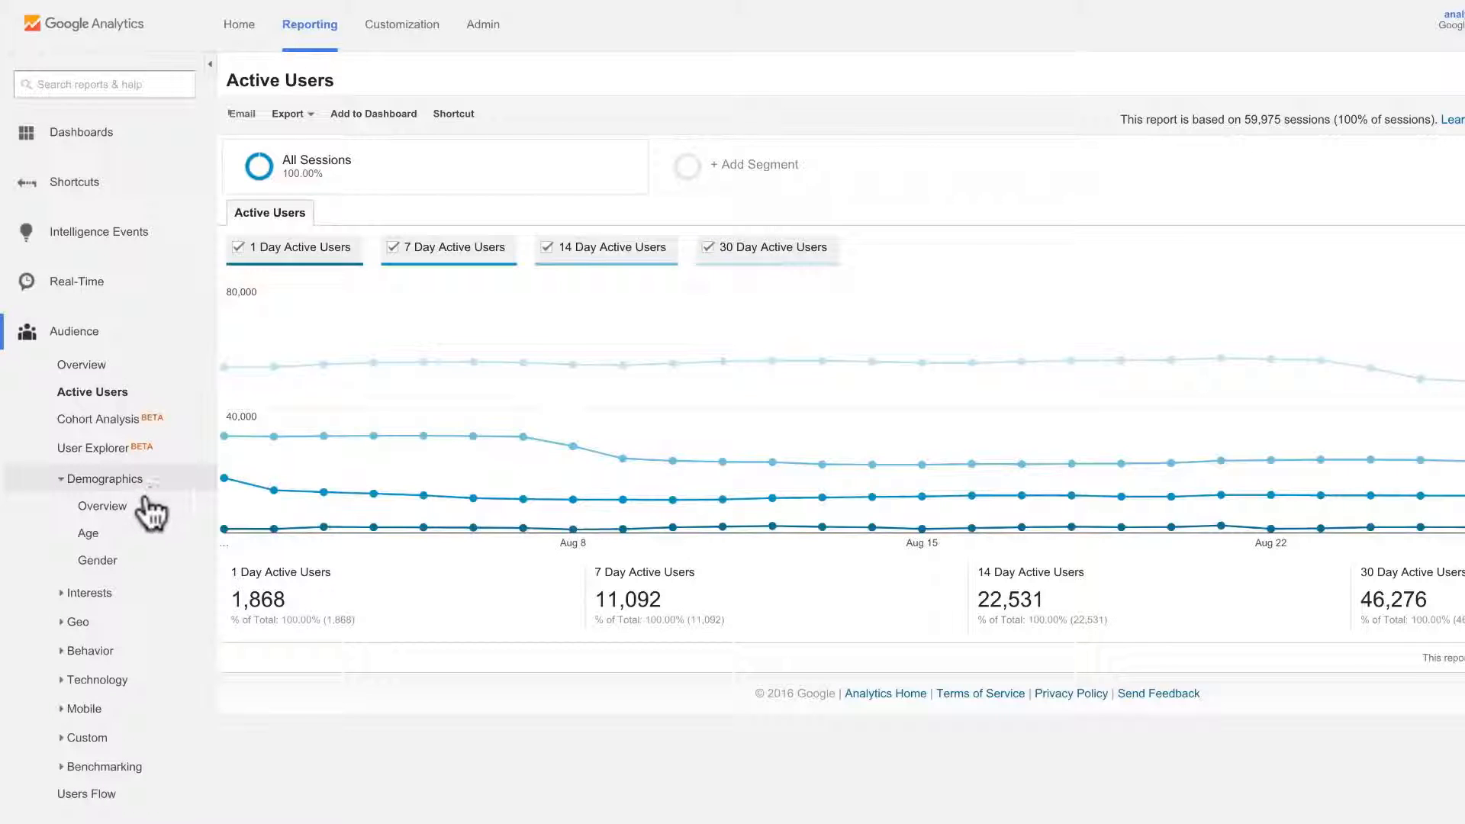
left_click(147, 508)
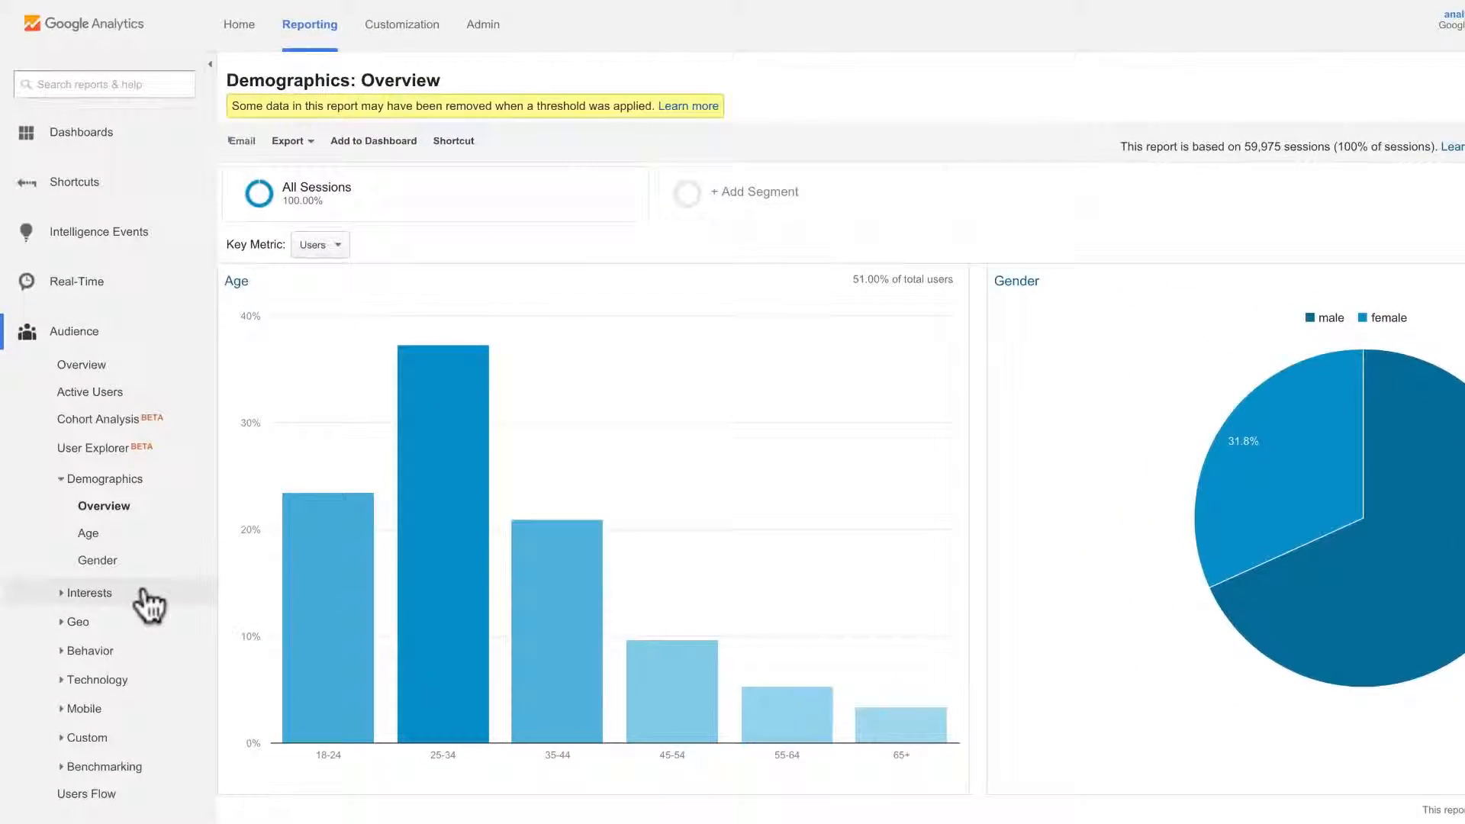
left_click(141, 593)
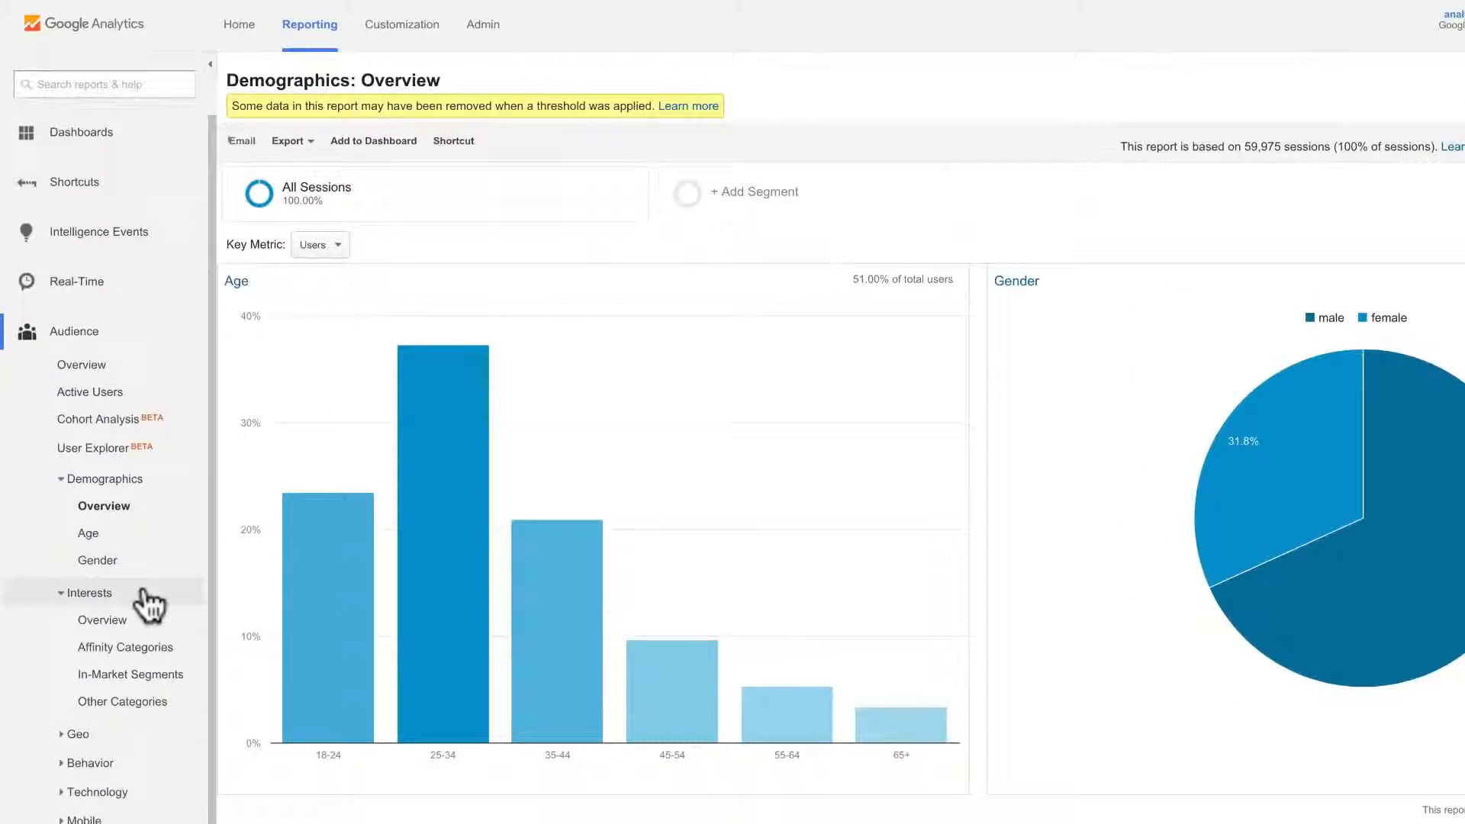
left_click(154, 620)
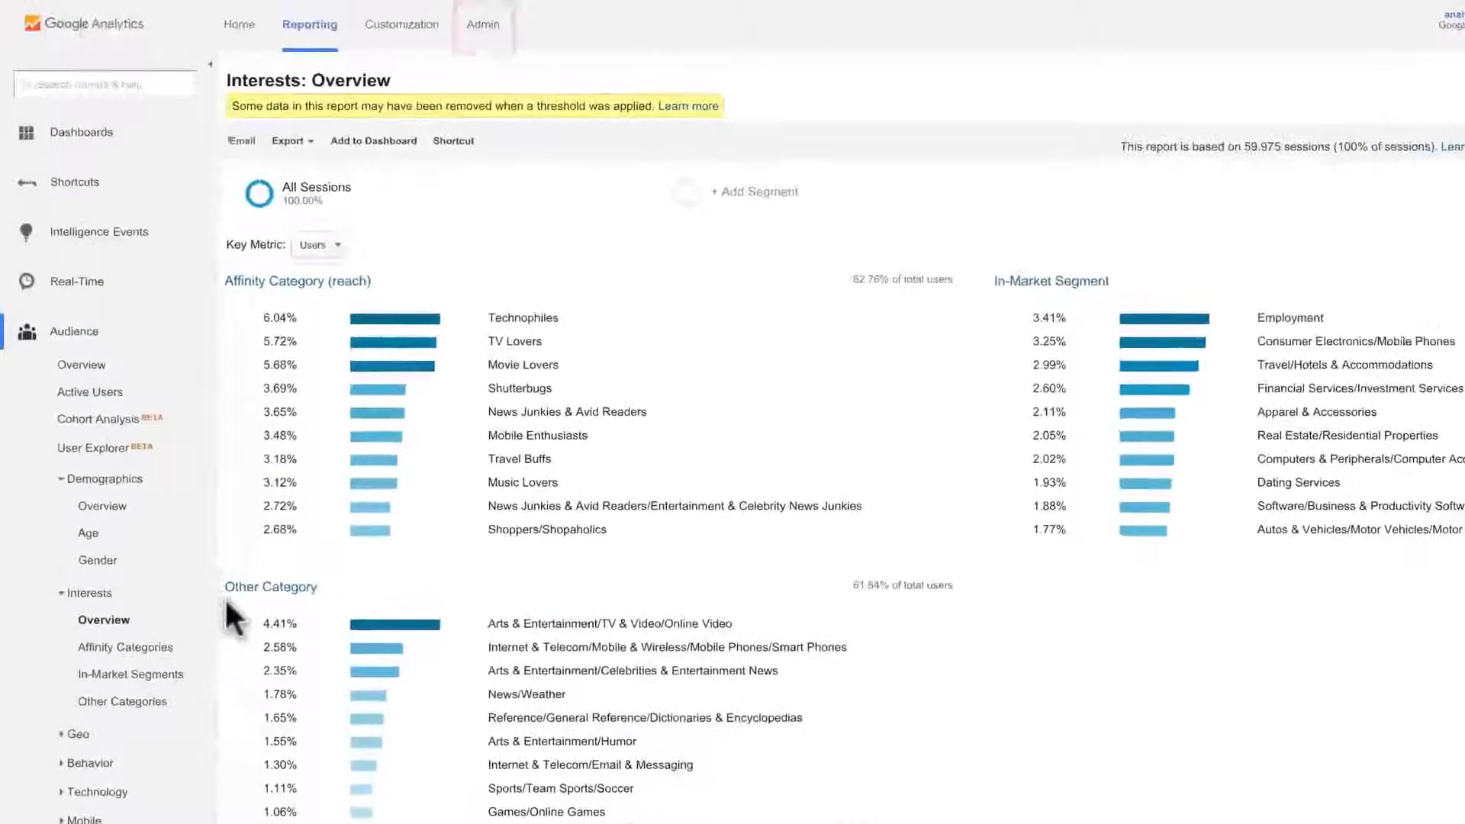
- Check the Demographics and Interest Reports setting in the Property Settings of the Google Merchandise Store
left_click(488, 25)
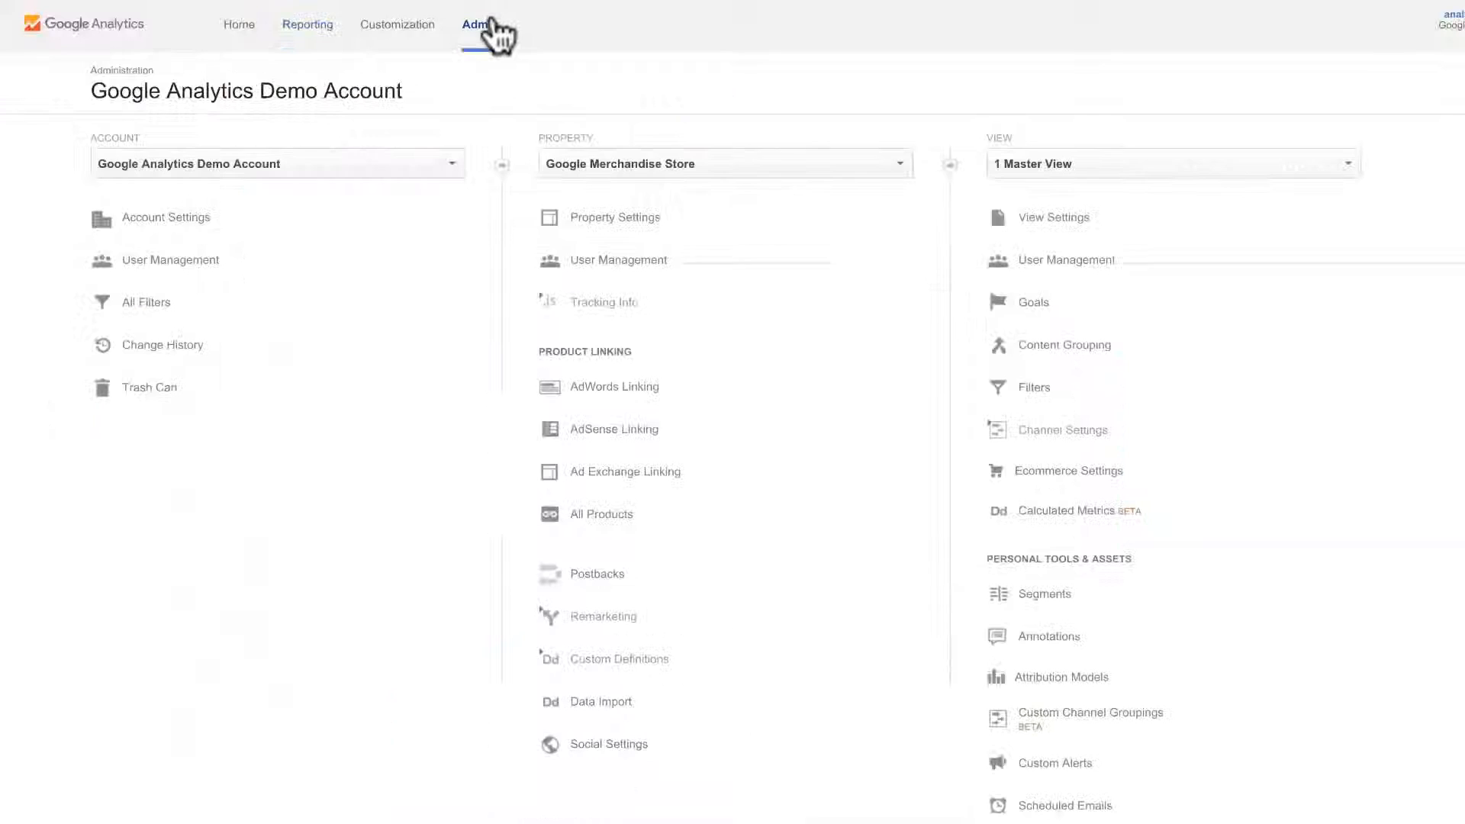
left_click(724, 221)
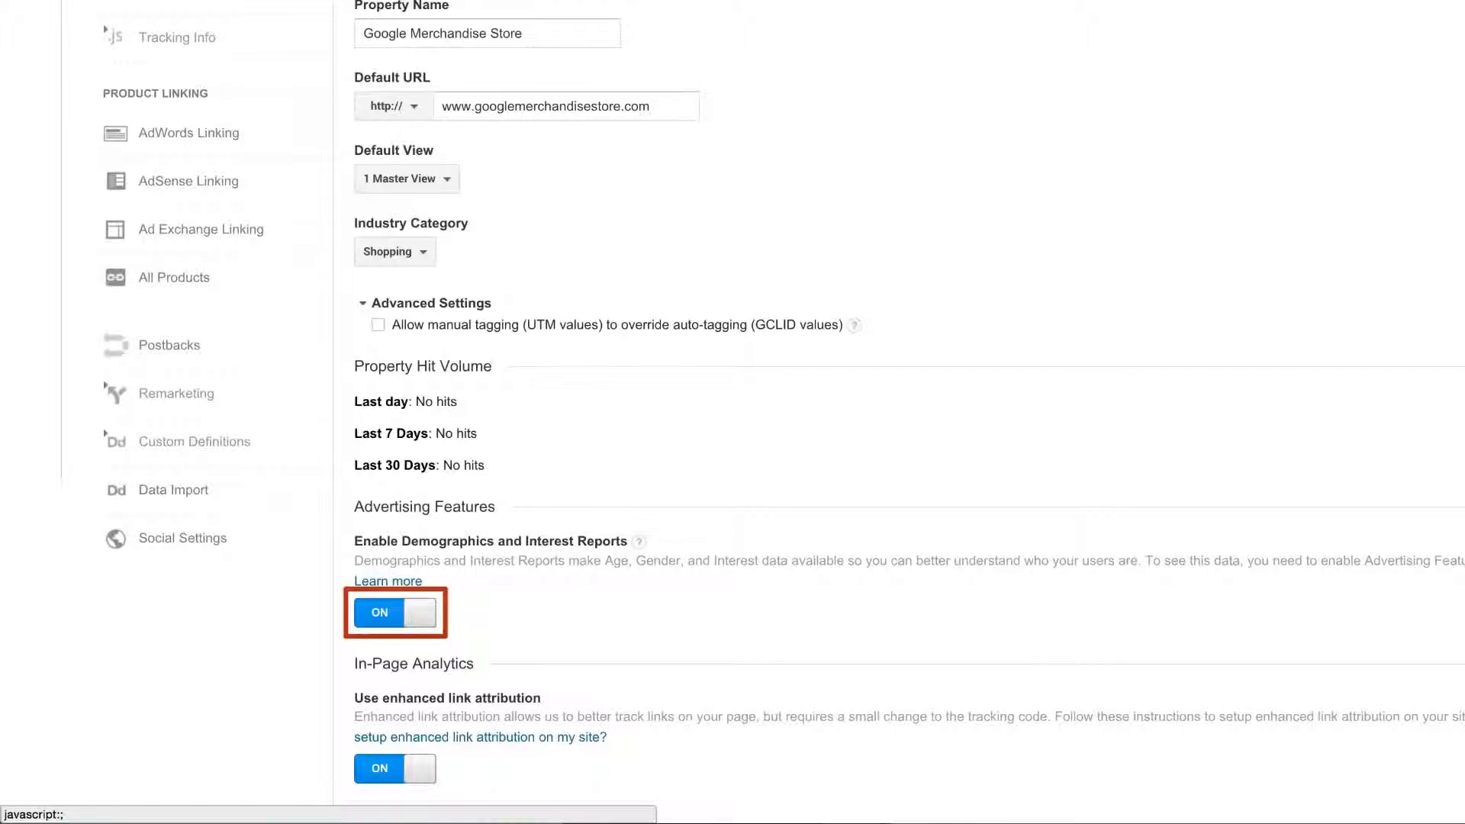
scroll(807, 185, "up", 1)
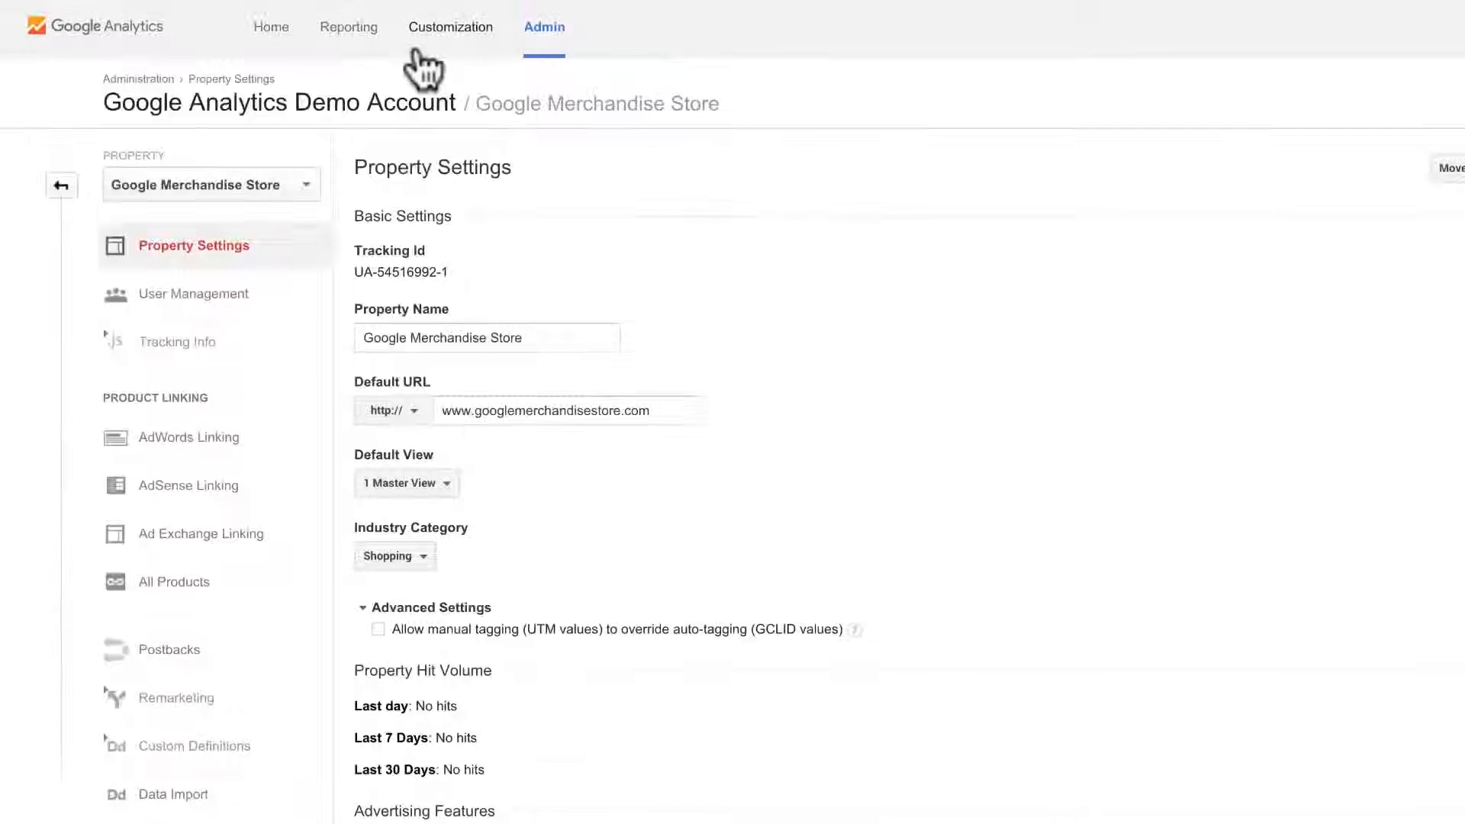
- Return to the reports, view the Demographics Overview again and expand the Interests reports
left_click(367, 36)
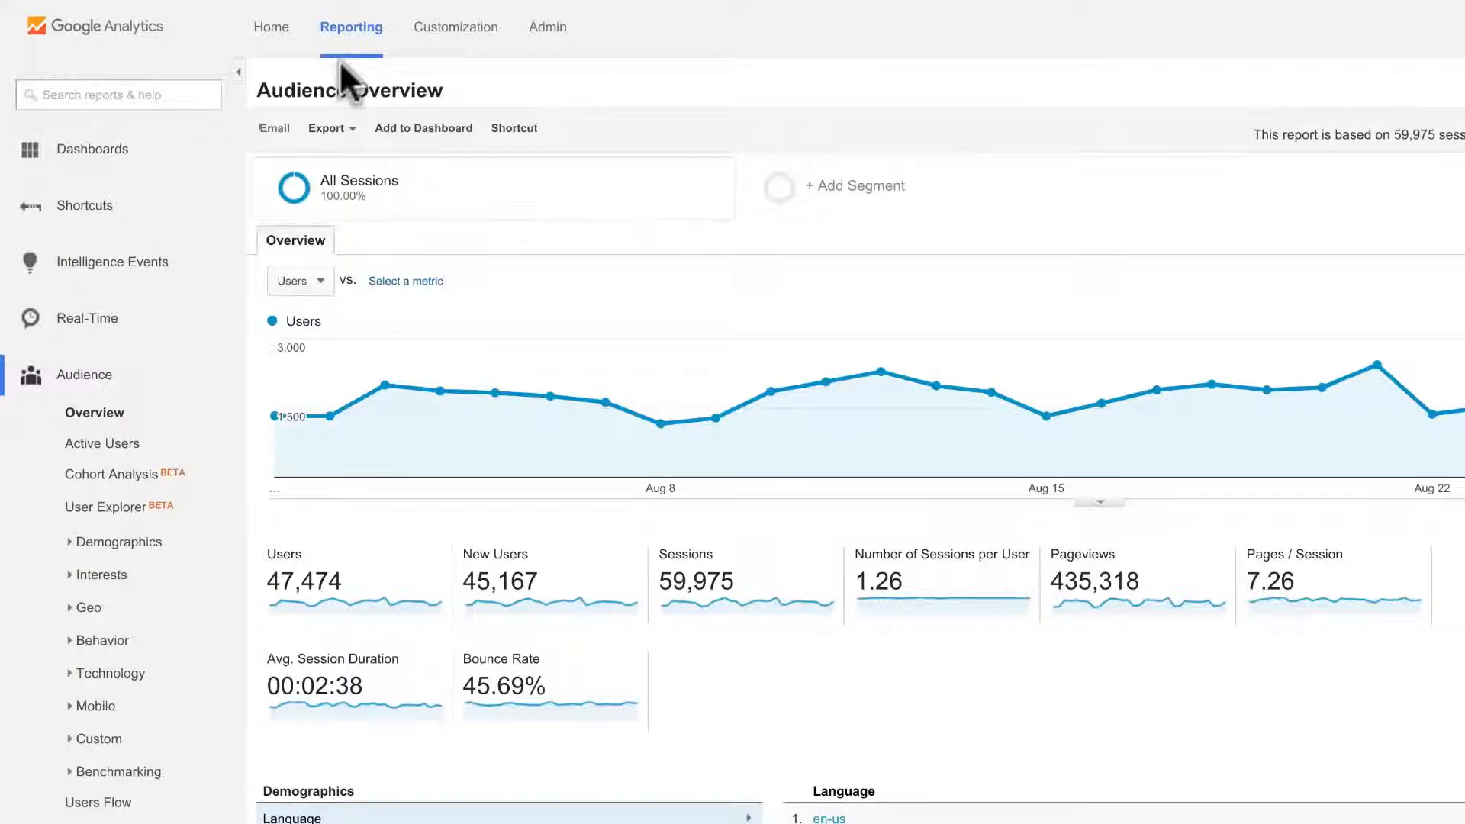
left_click(194, 543)
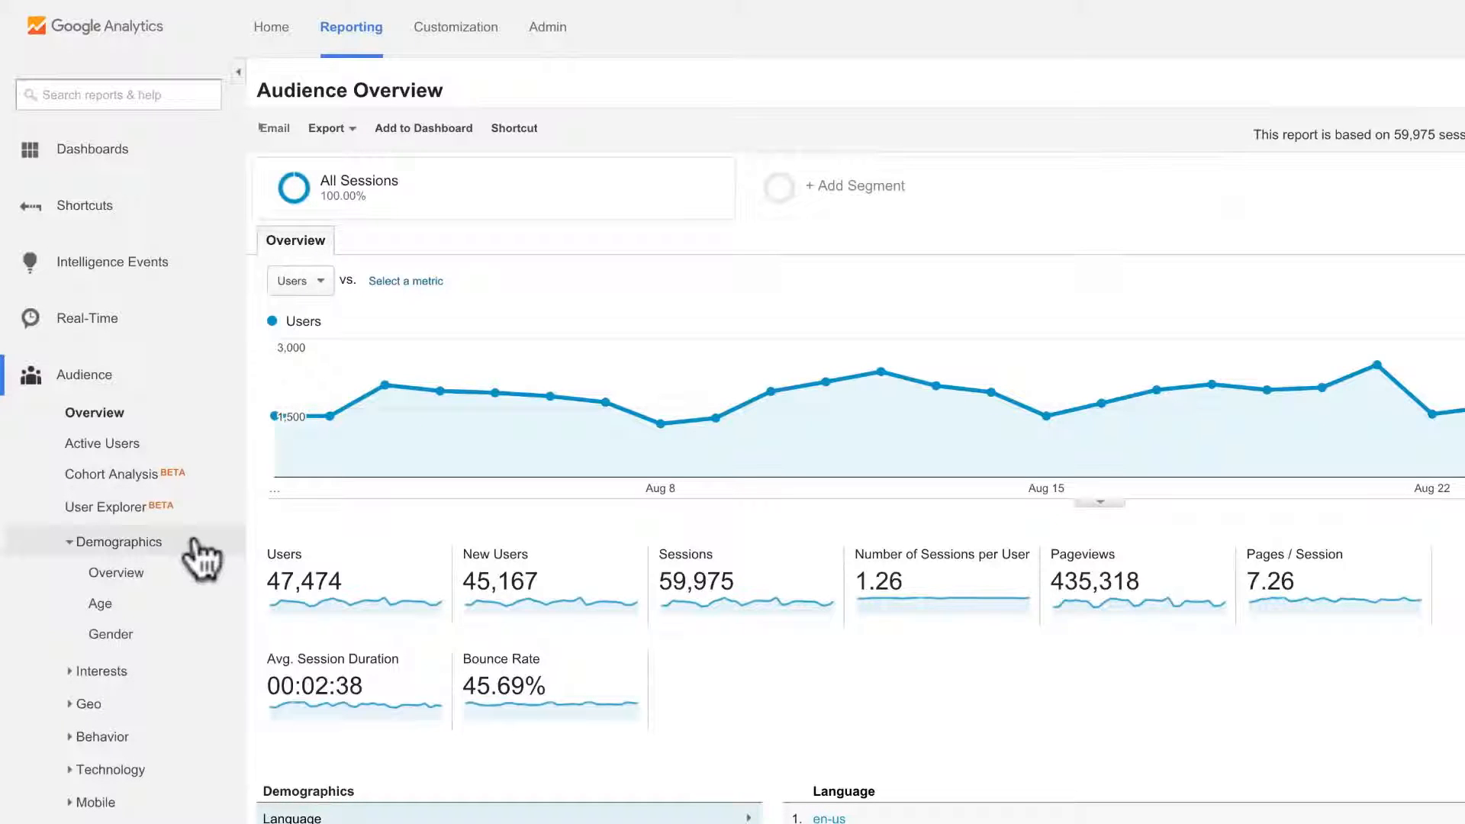
left_click(191, 572)
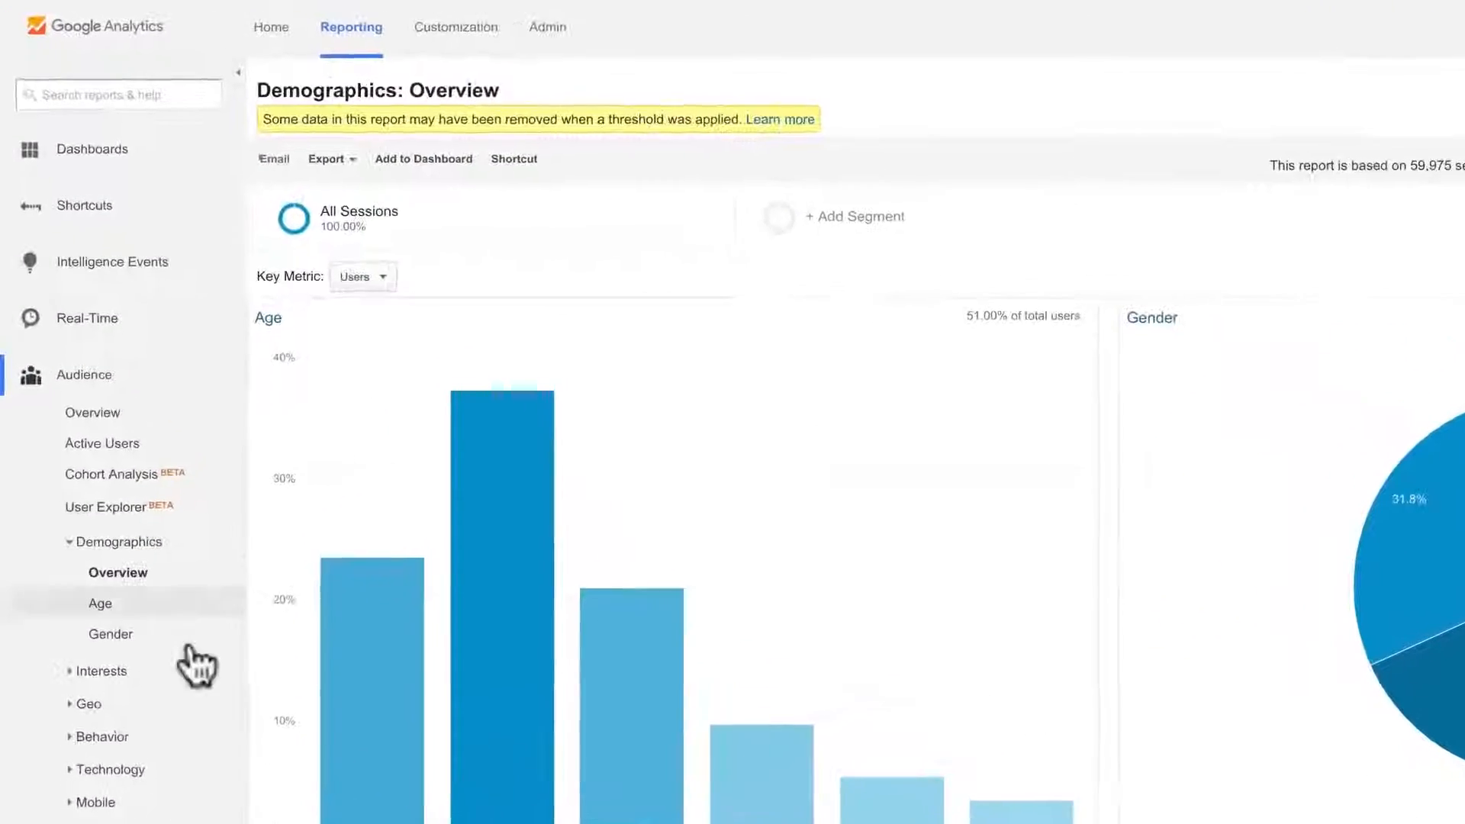
left_click(177, 671)
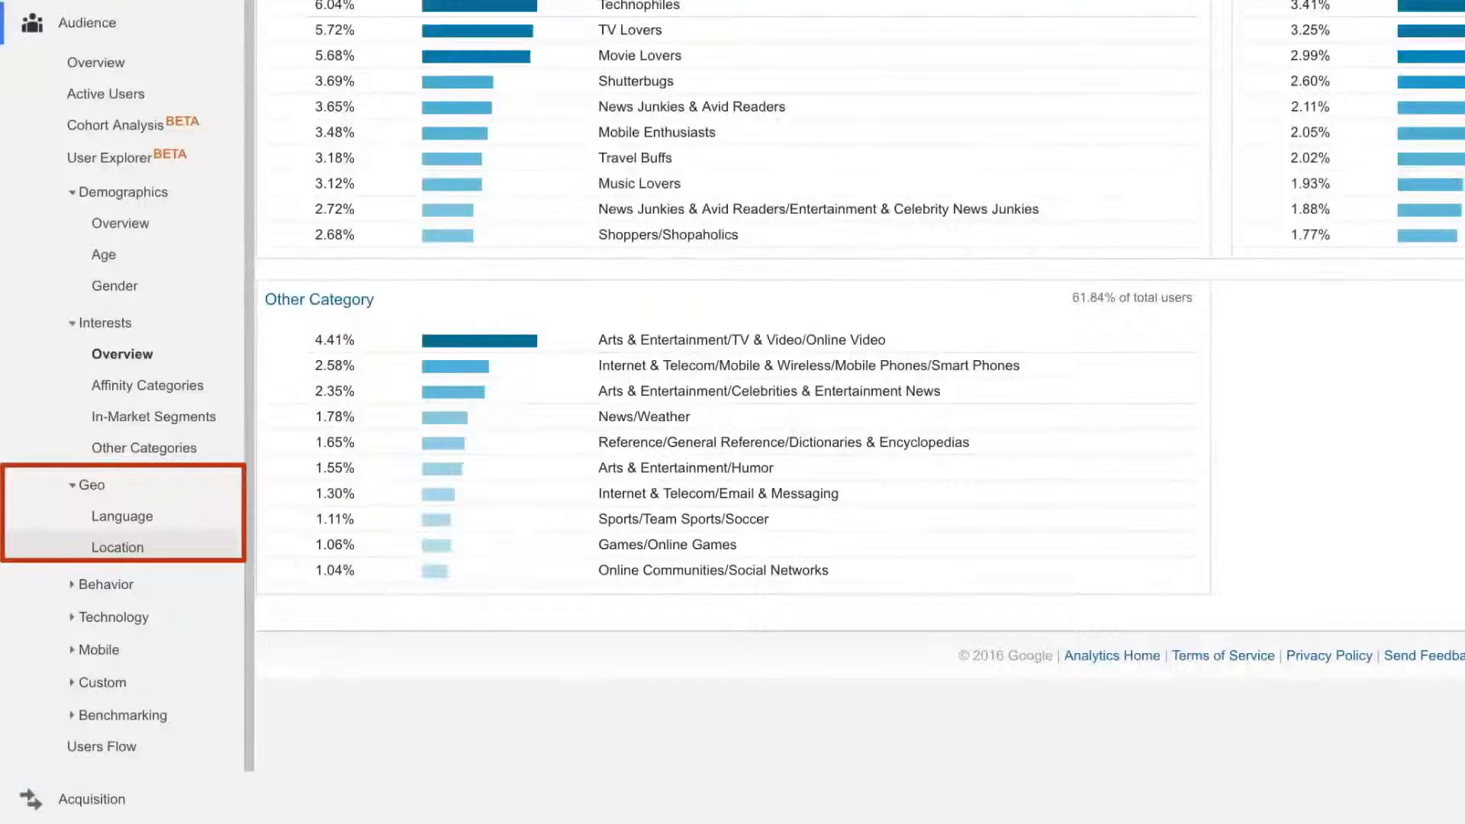
- Open the Geo Location report, set the map metric to % New Sessions and check the values for Canada and the United States
left_click(182, 553)
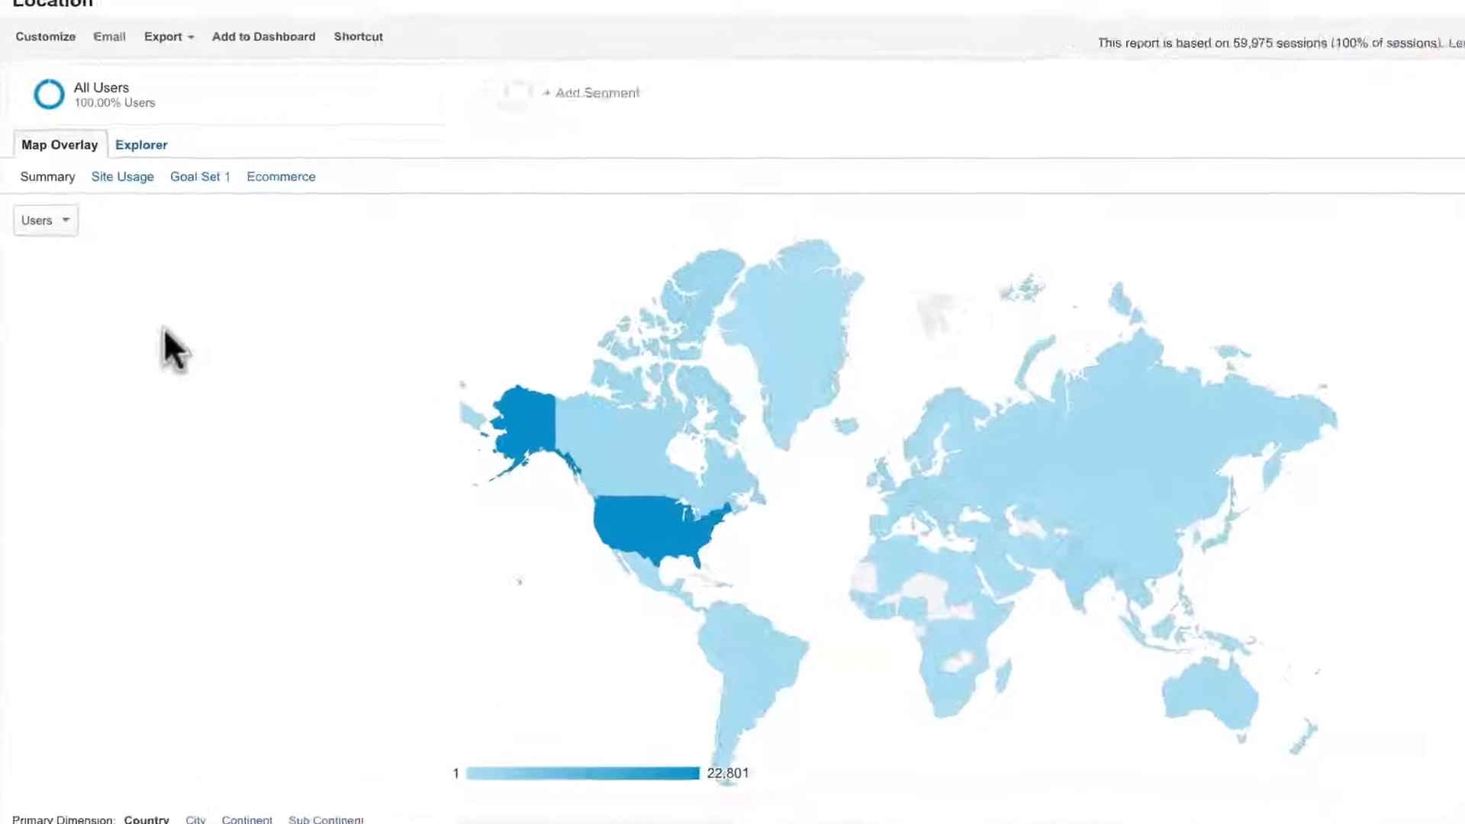
left_click(80, 233)
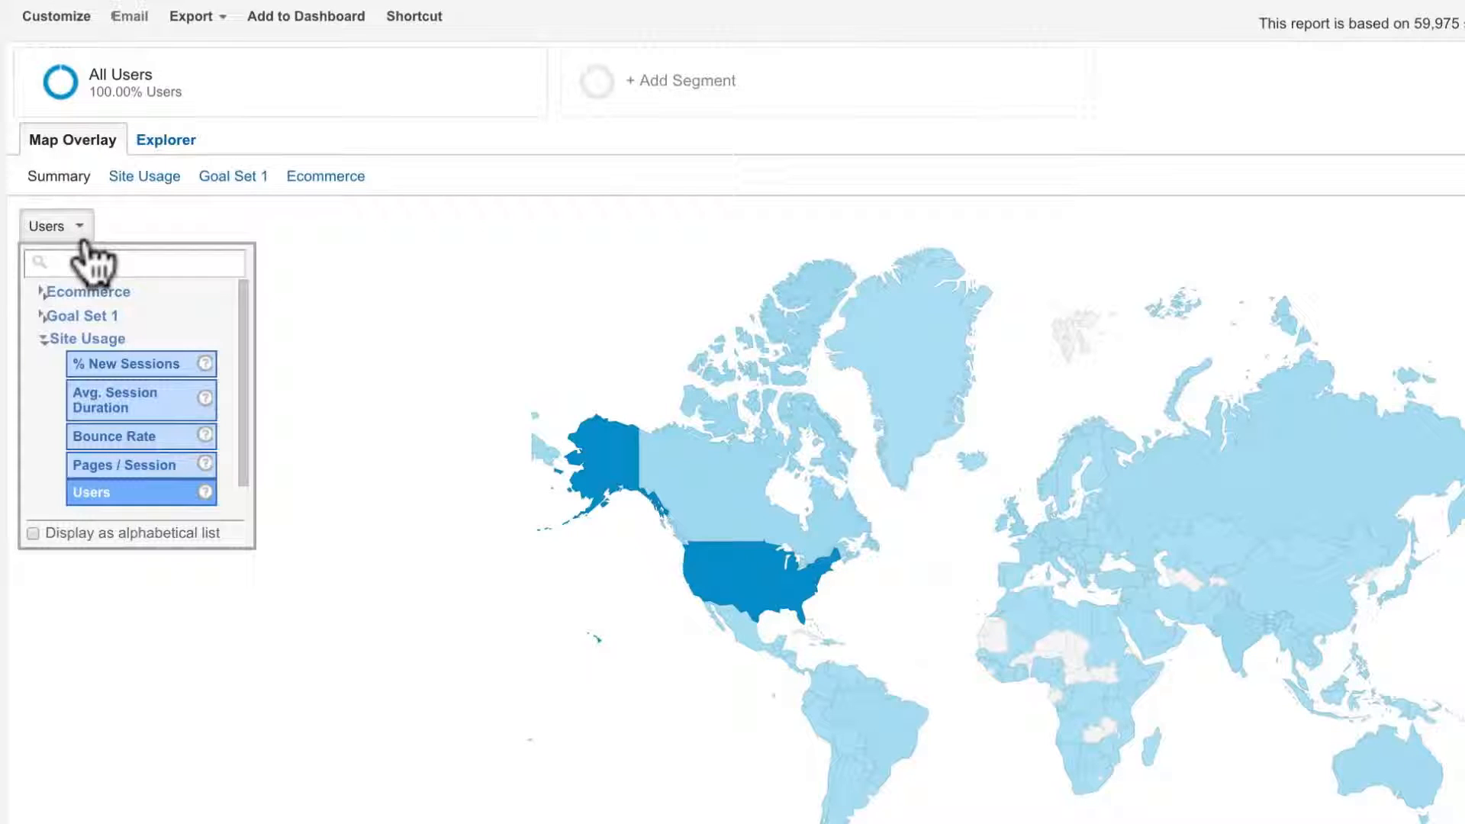
left_click(186, 367)
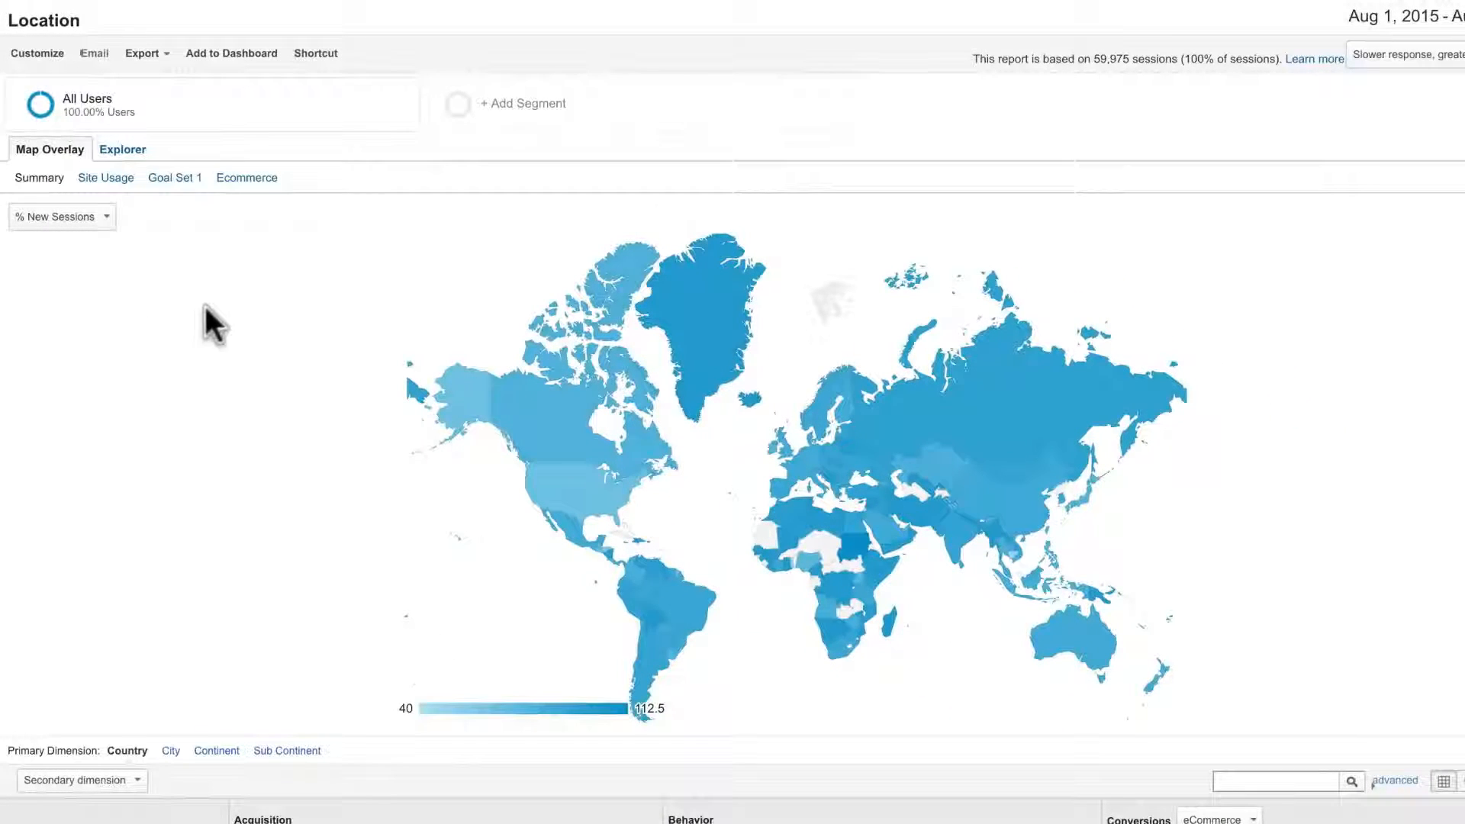
mouse_move(528, 395)
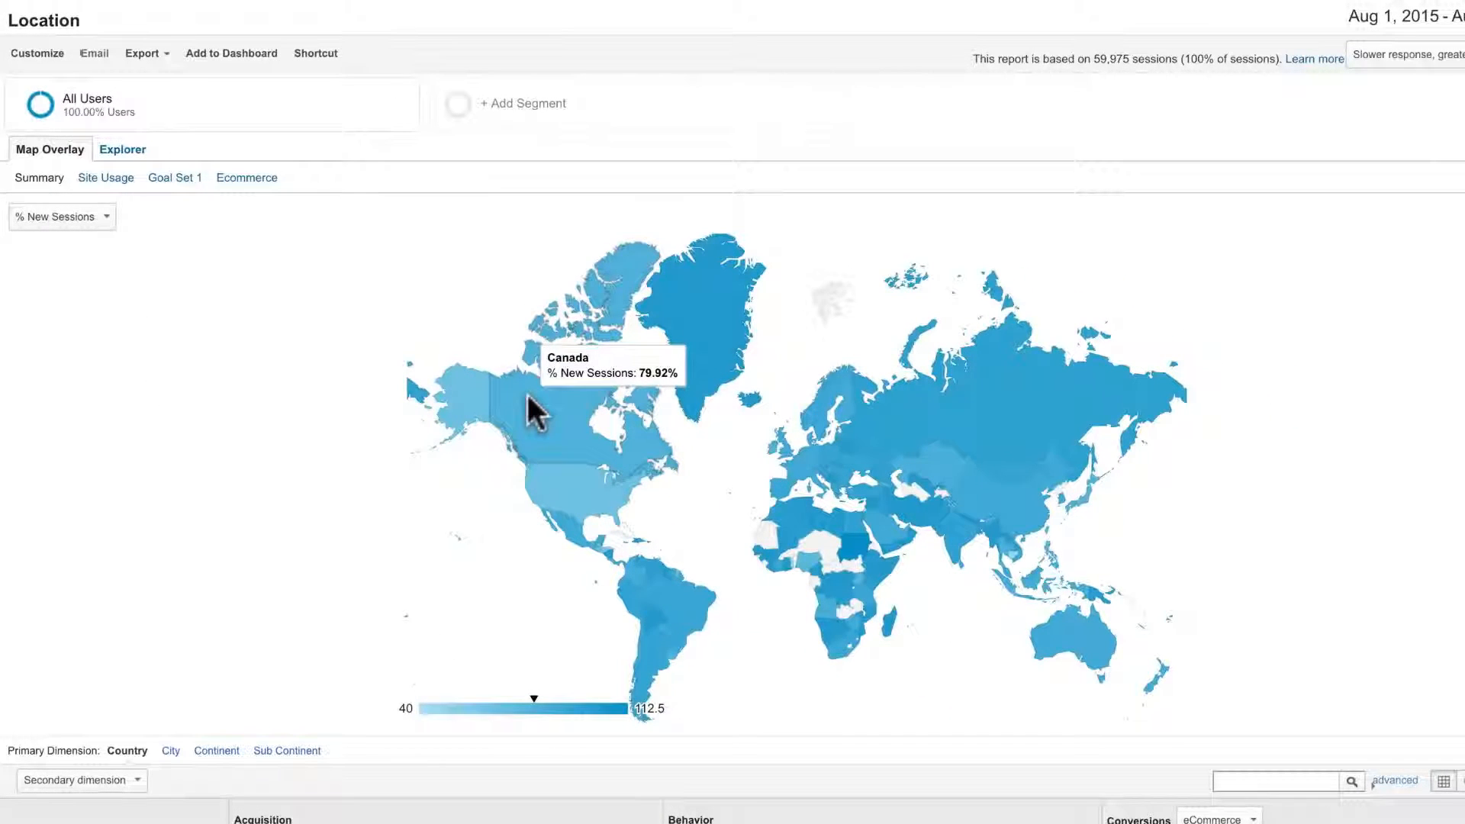
mouse_move(555, 479)
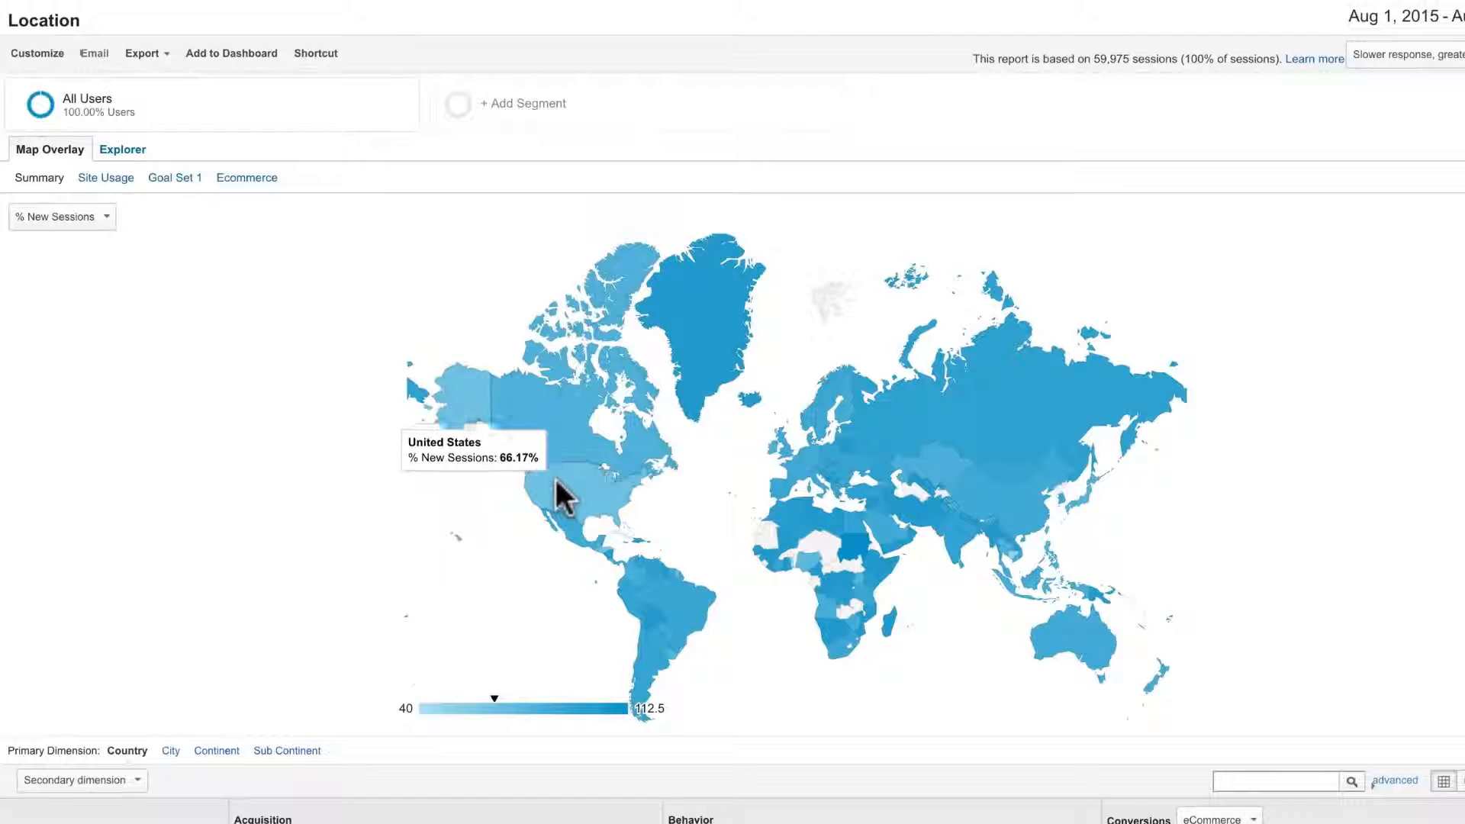
mouse_move(568, 522)
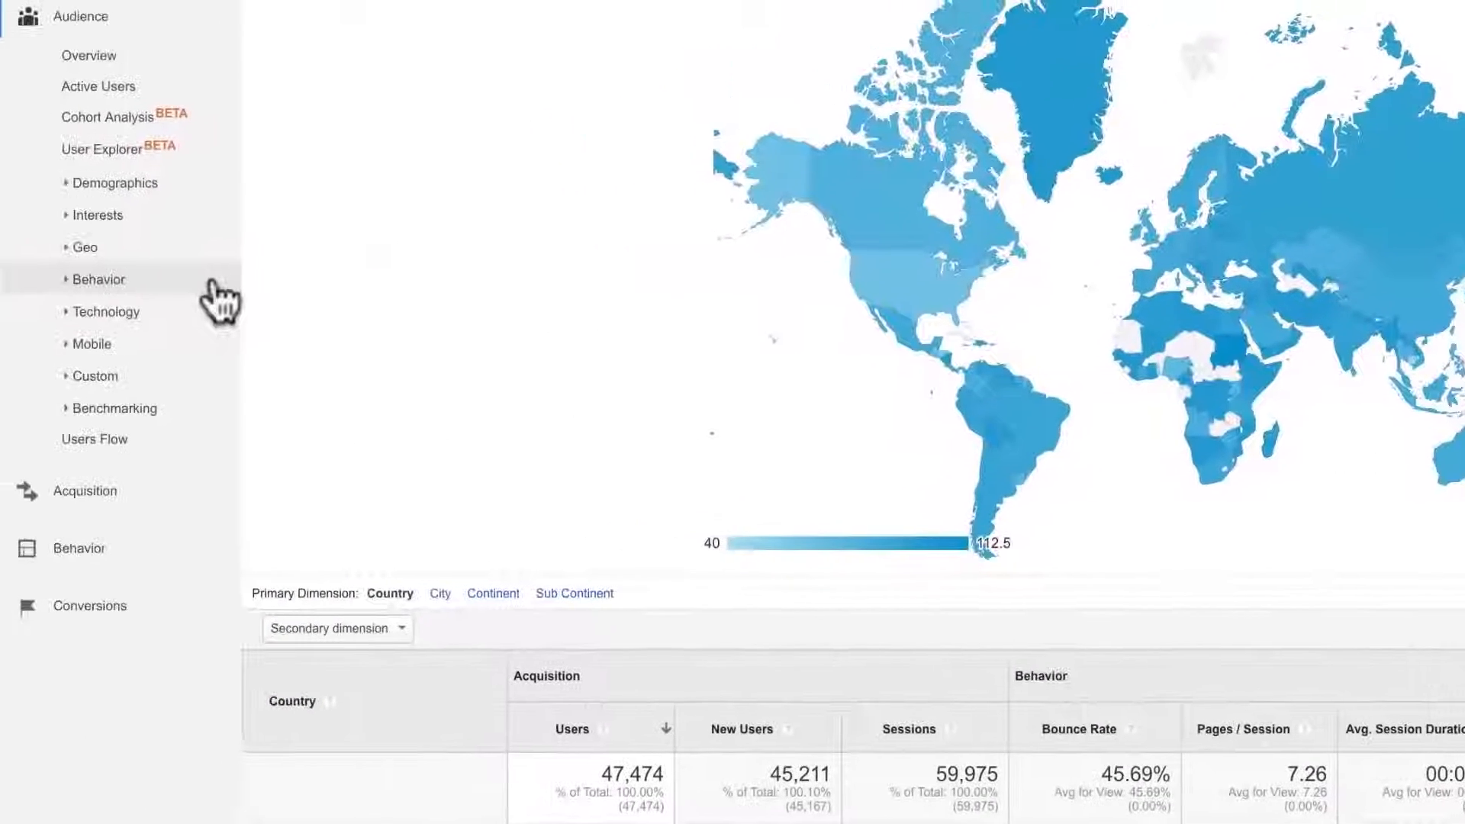
- Open the New vs Returning report in the Audience Behavior reports and plot the Returning Visitor and New Visitor rows on the graph
left_click(213, 283)
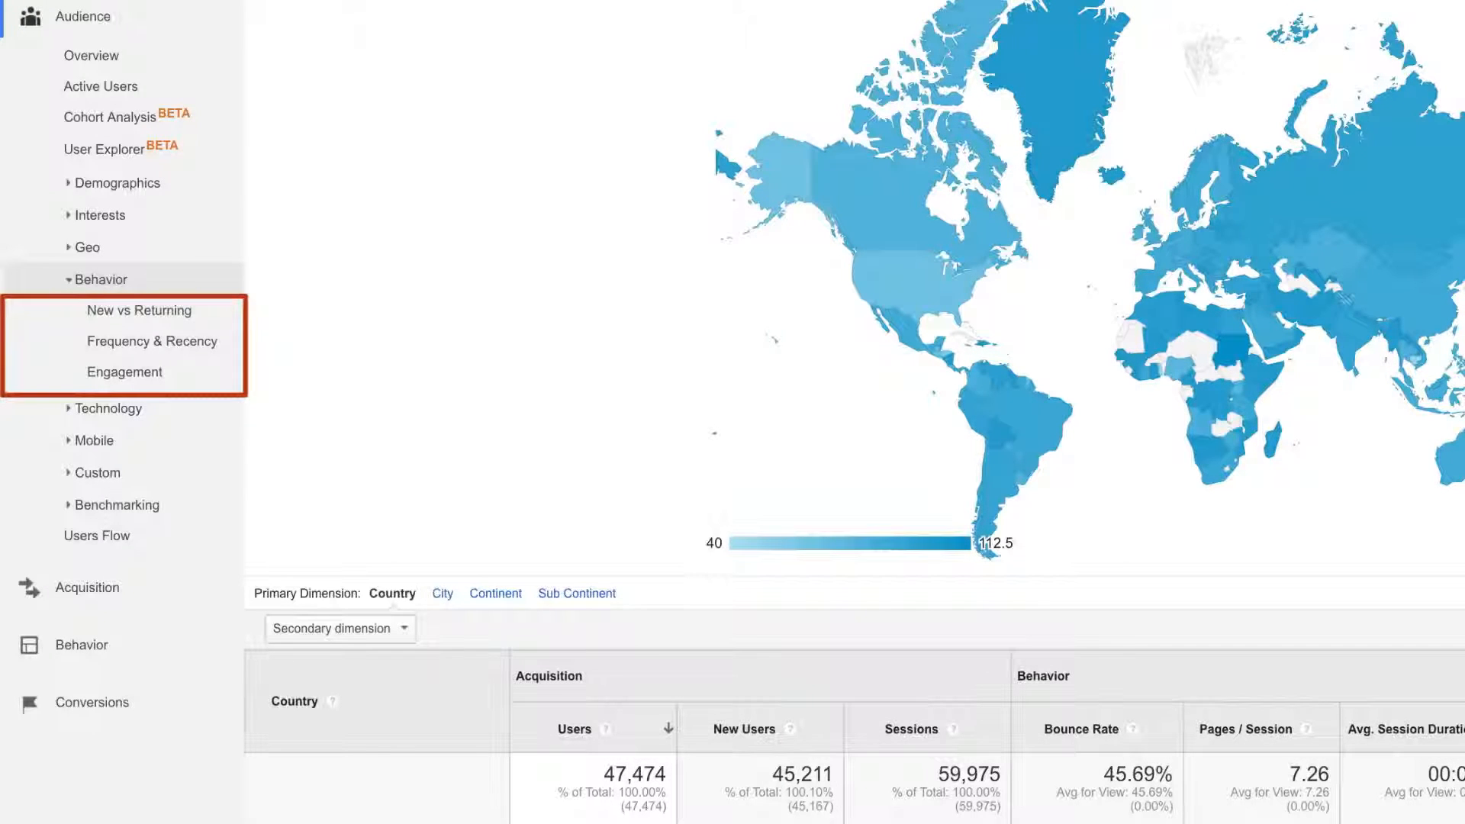
left_click(218, 313)
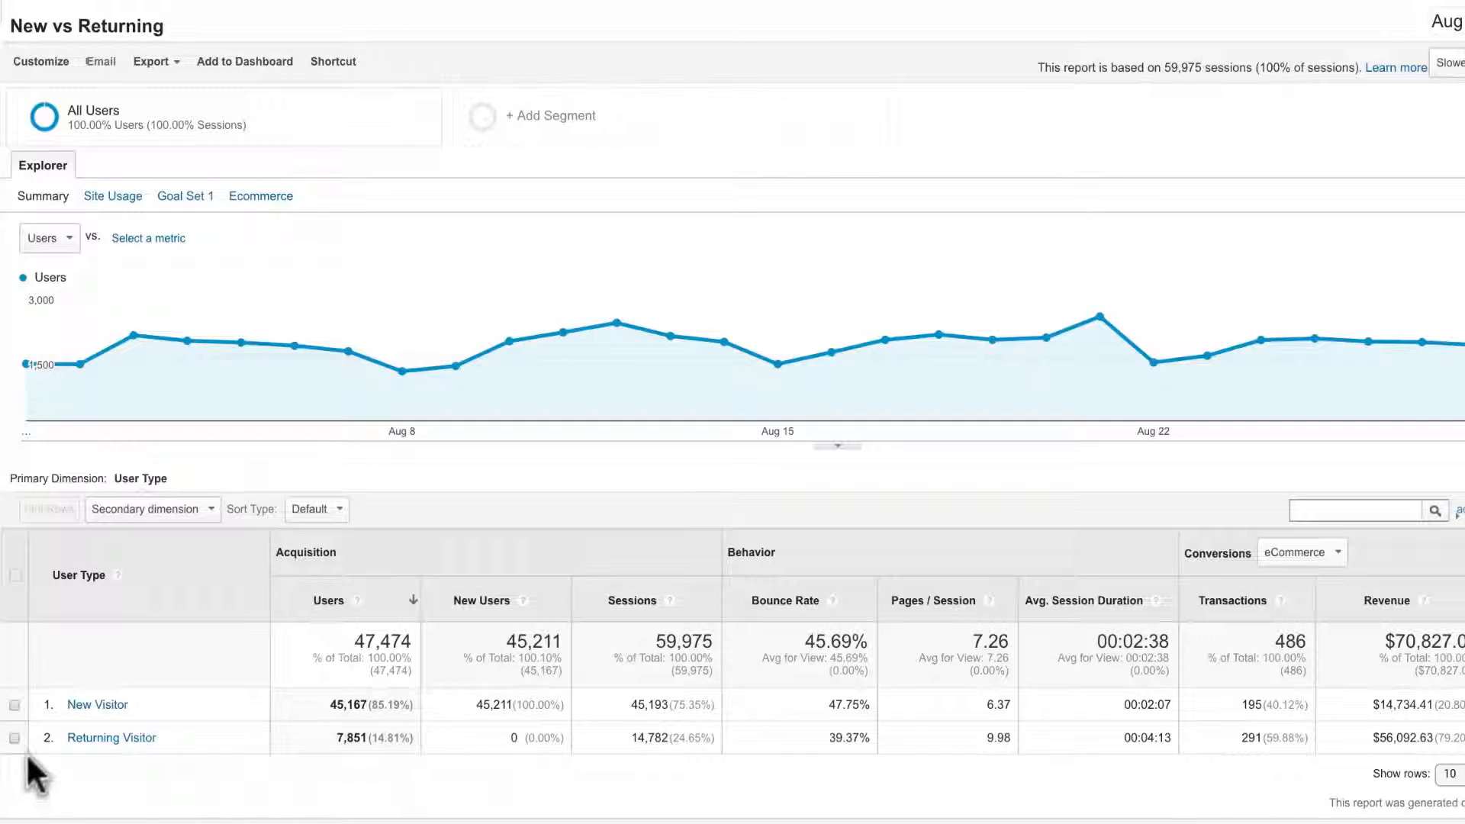
left_click(14, 736)
left_click(13, 703)
left_click(49, 509)
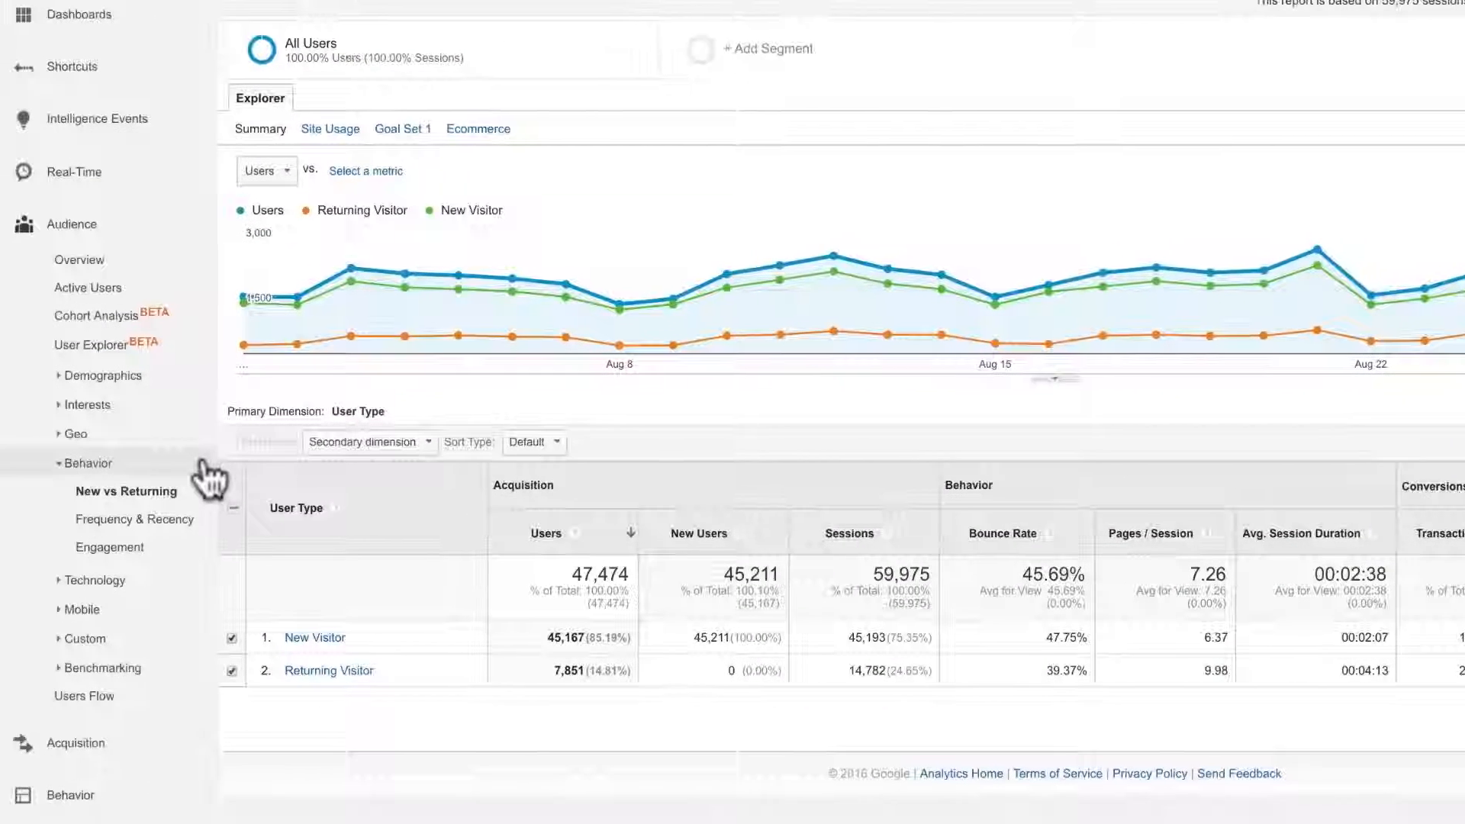
- Collapse the Behavior reports, expand the Technology and Mobile reports in the Audience section and view the Browser & OS report
left_click(203, 462)
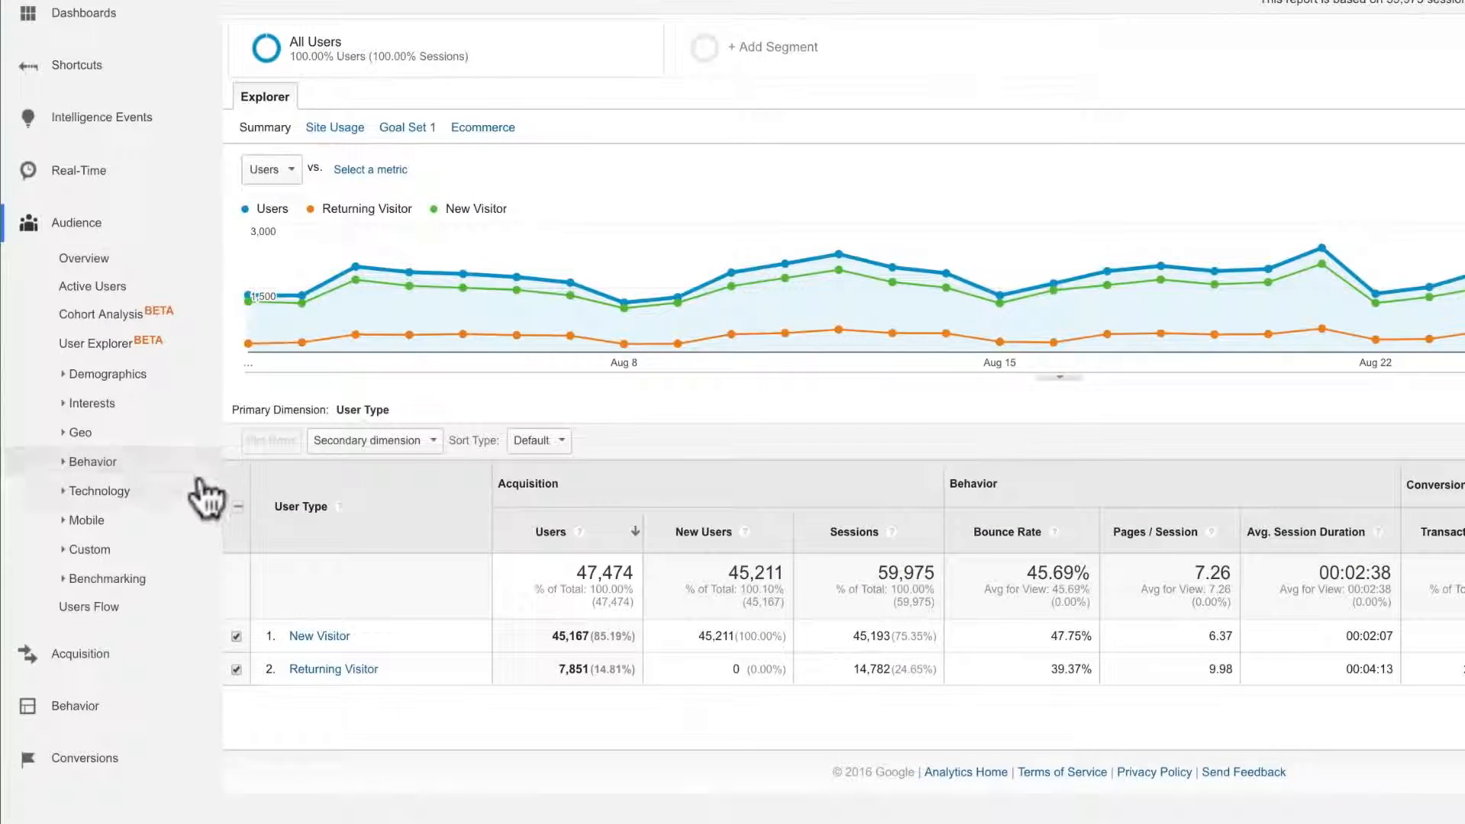
left_click(197, 495)
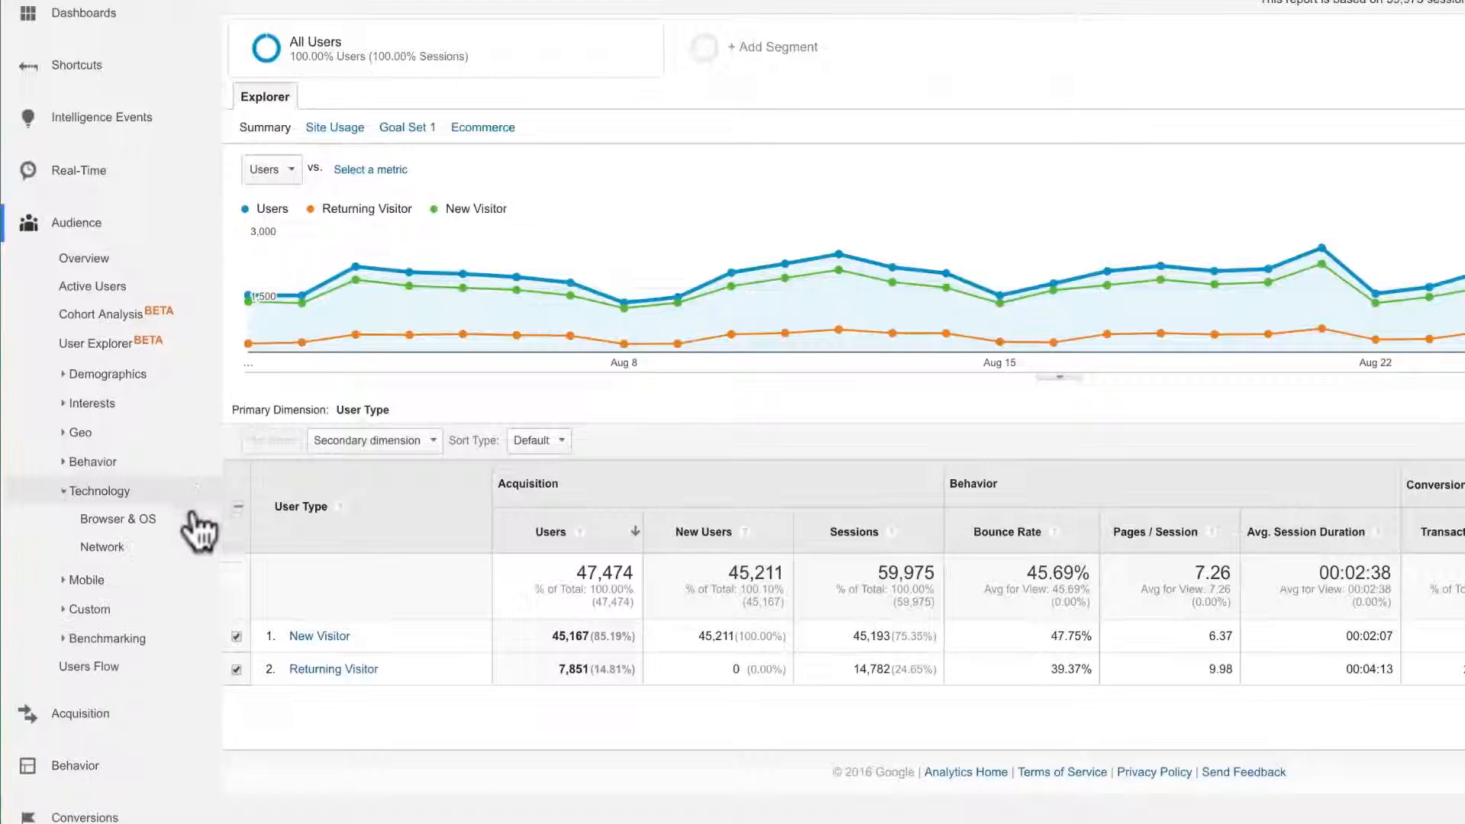
left_click(187, 583)
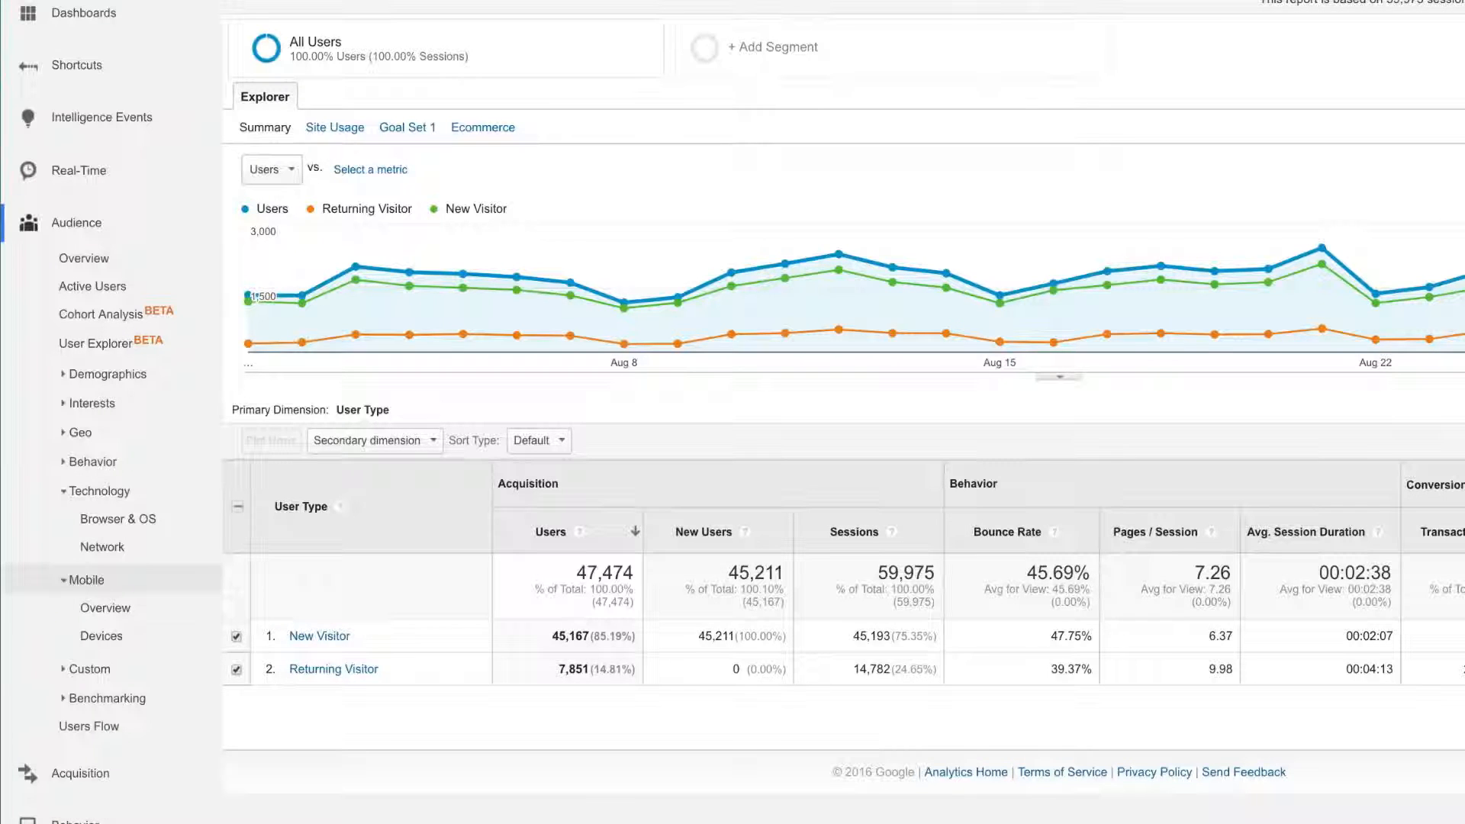
left_click(183, 518)
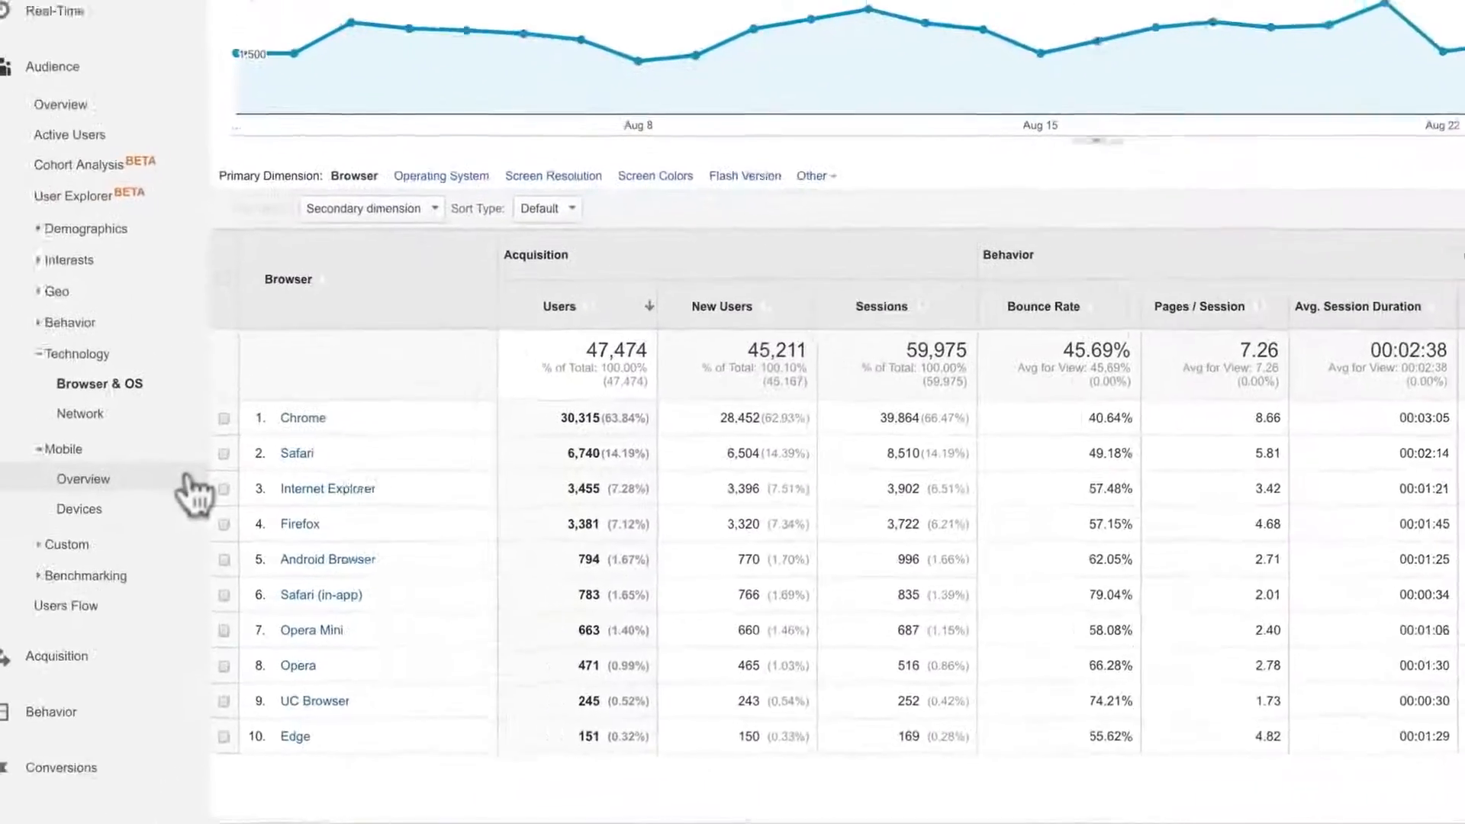
- Plot the tablet, mobile and desktop rows on the graph of the Mobile Overview report and open the Mobile Devices report
left_click(187, 479)
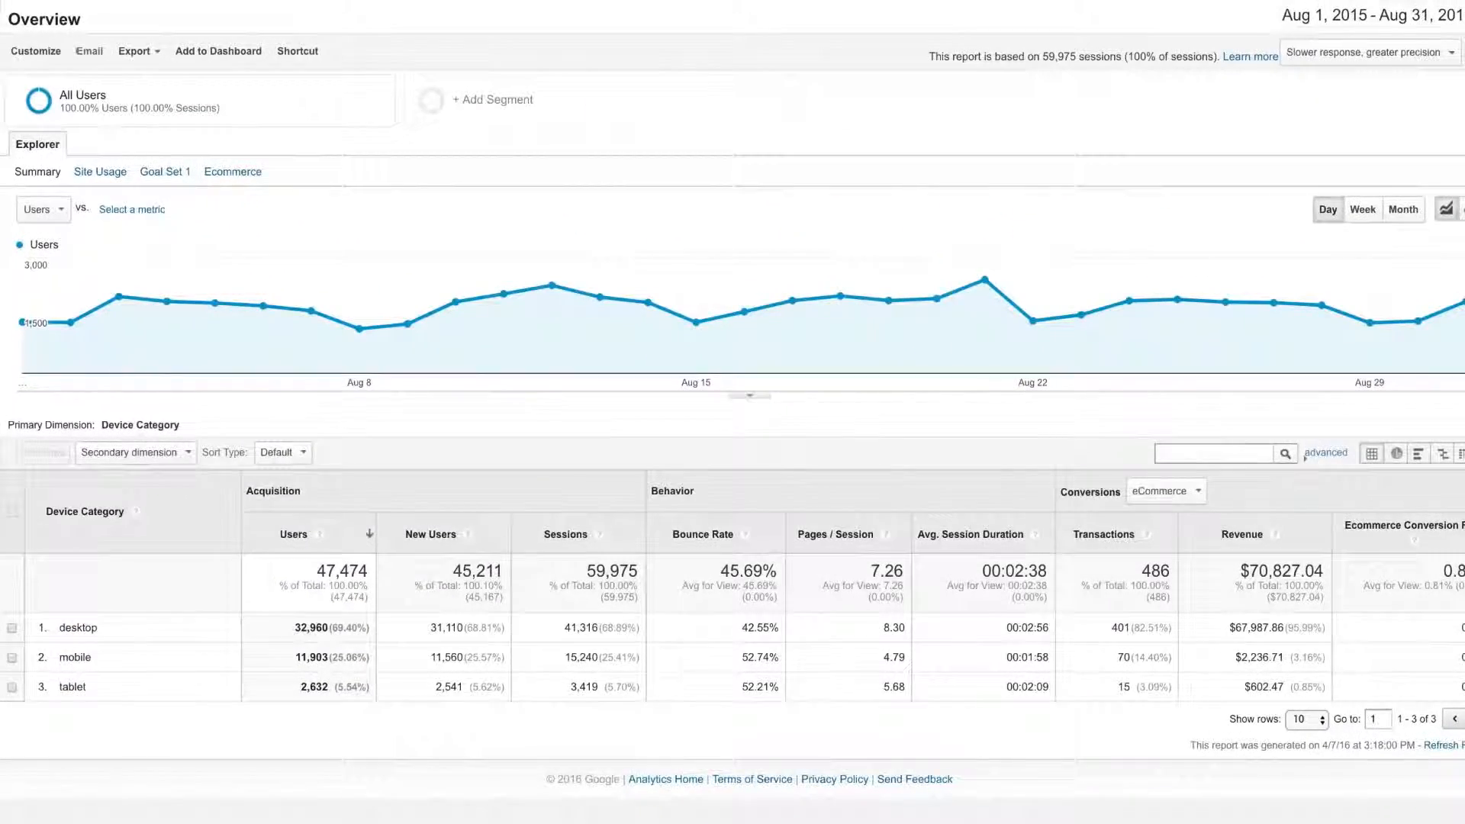
left_click(11, 687)
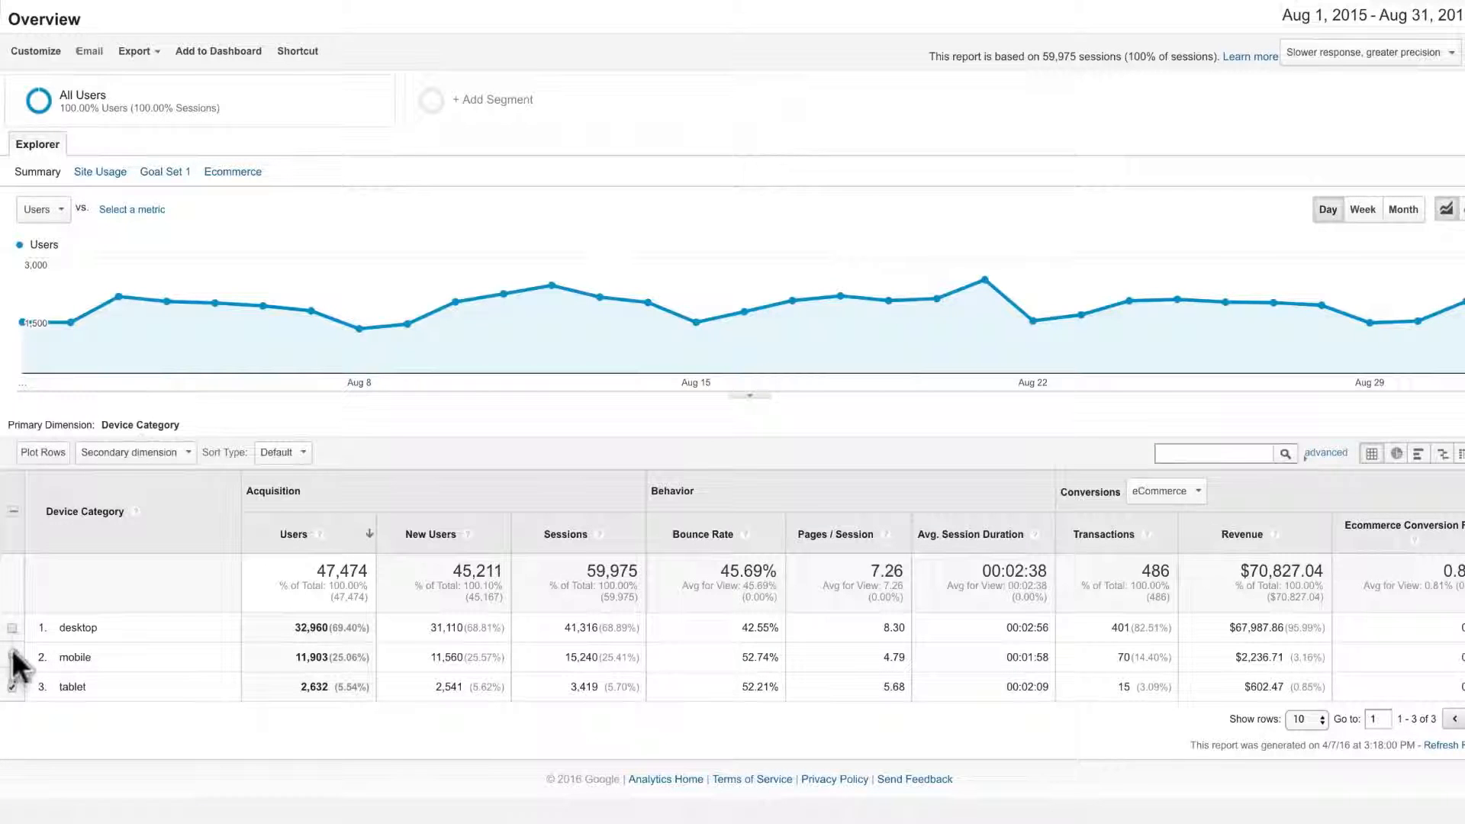
left_click(11, 657)
left_click(12, 627)
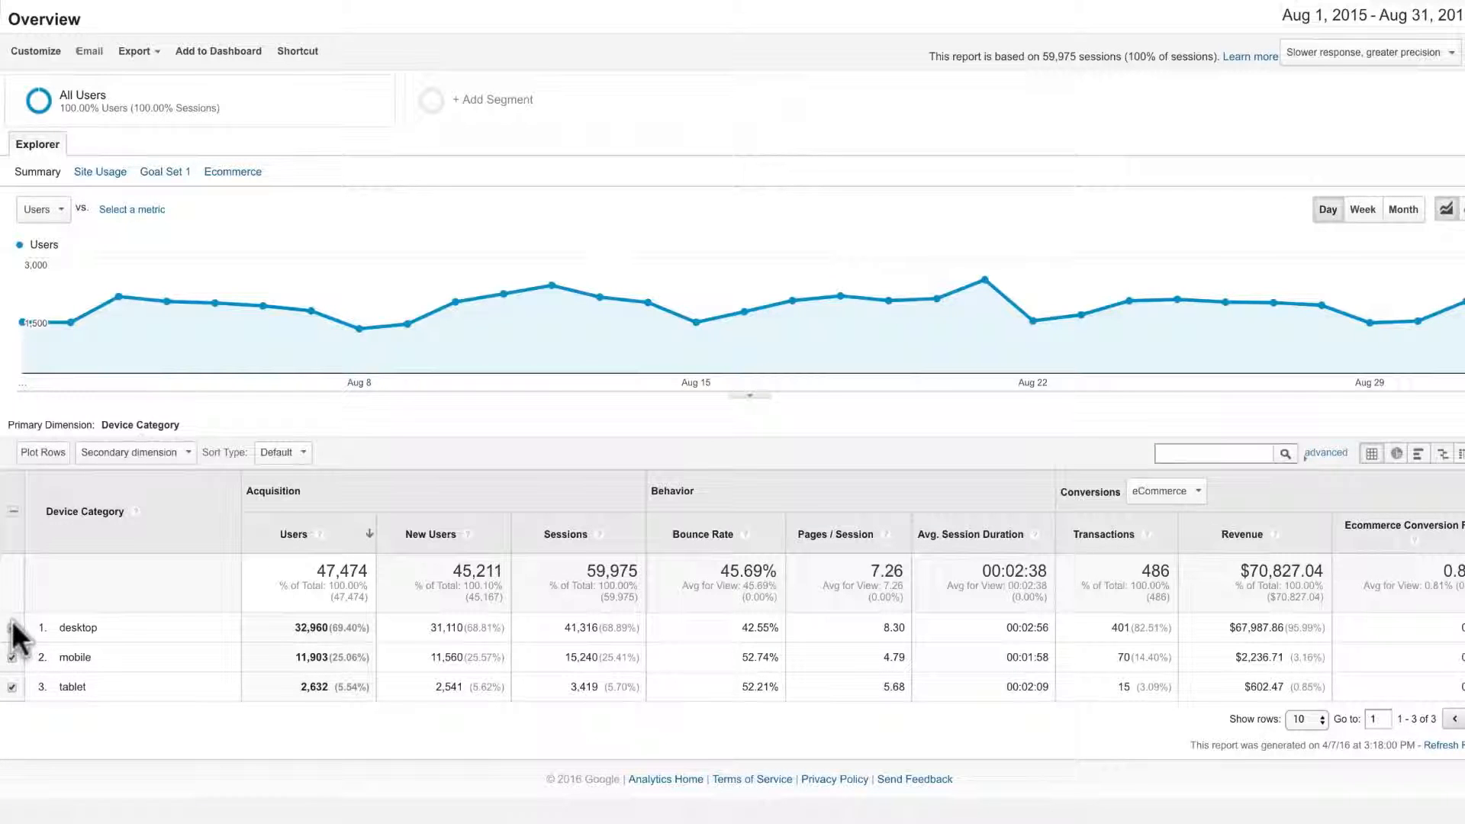
left_click(43, 452)
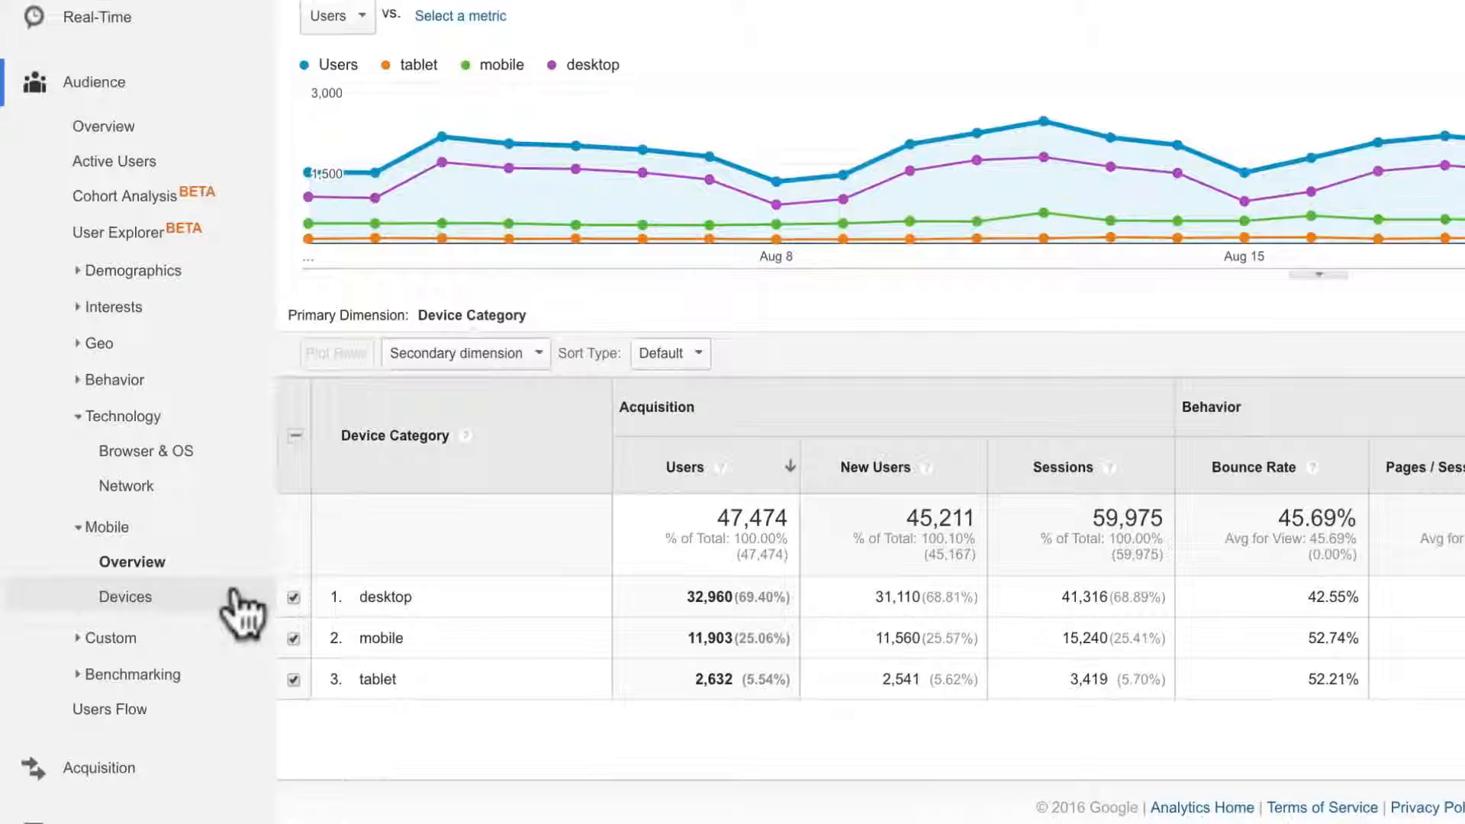
left_click(233, 594)
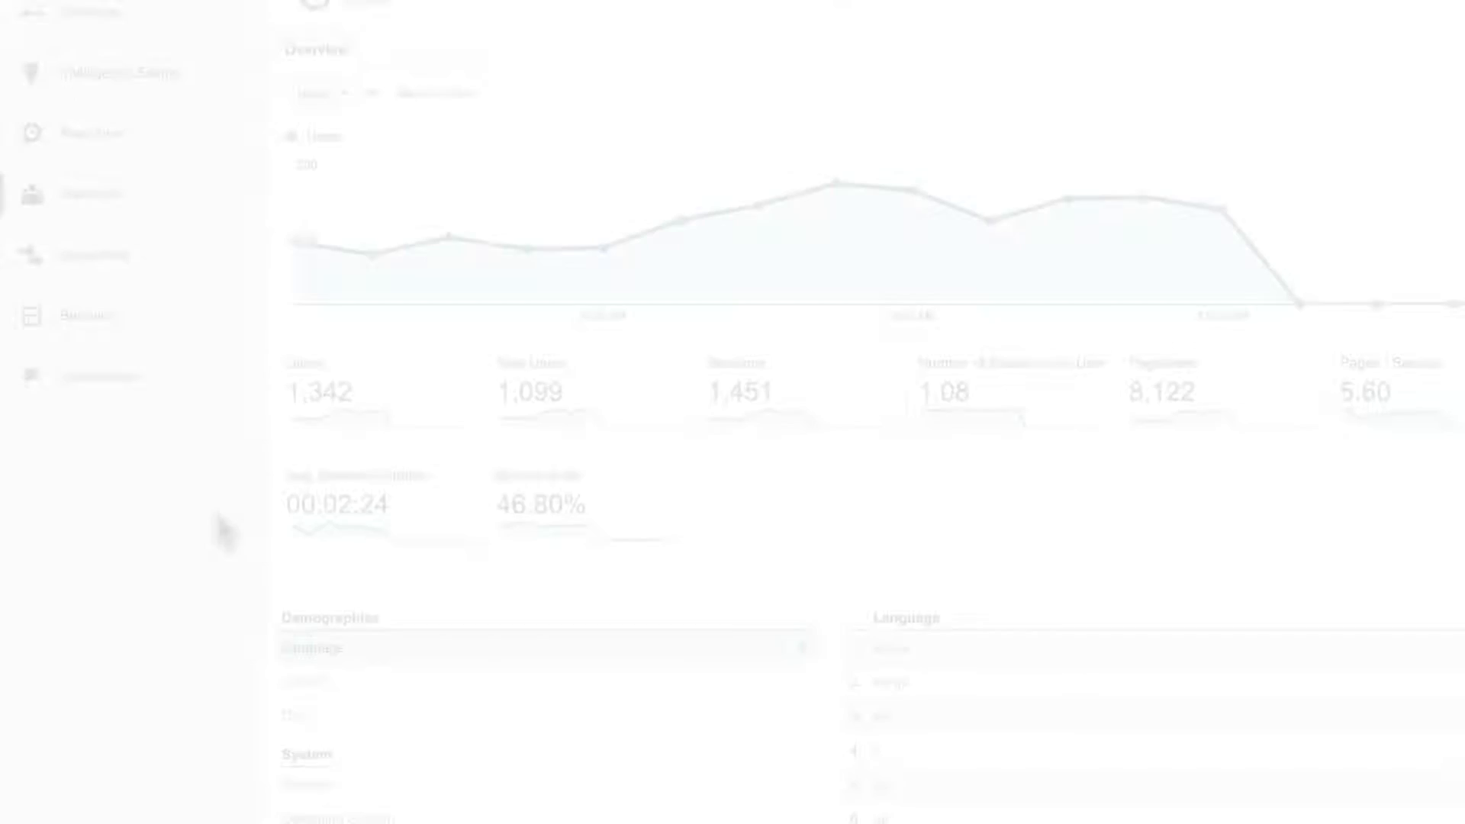
- Open the Source/Medium report under All Traffic in the Acquisition section
left_click(145, 273)
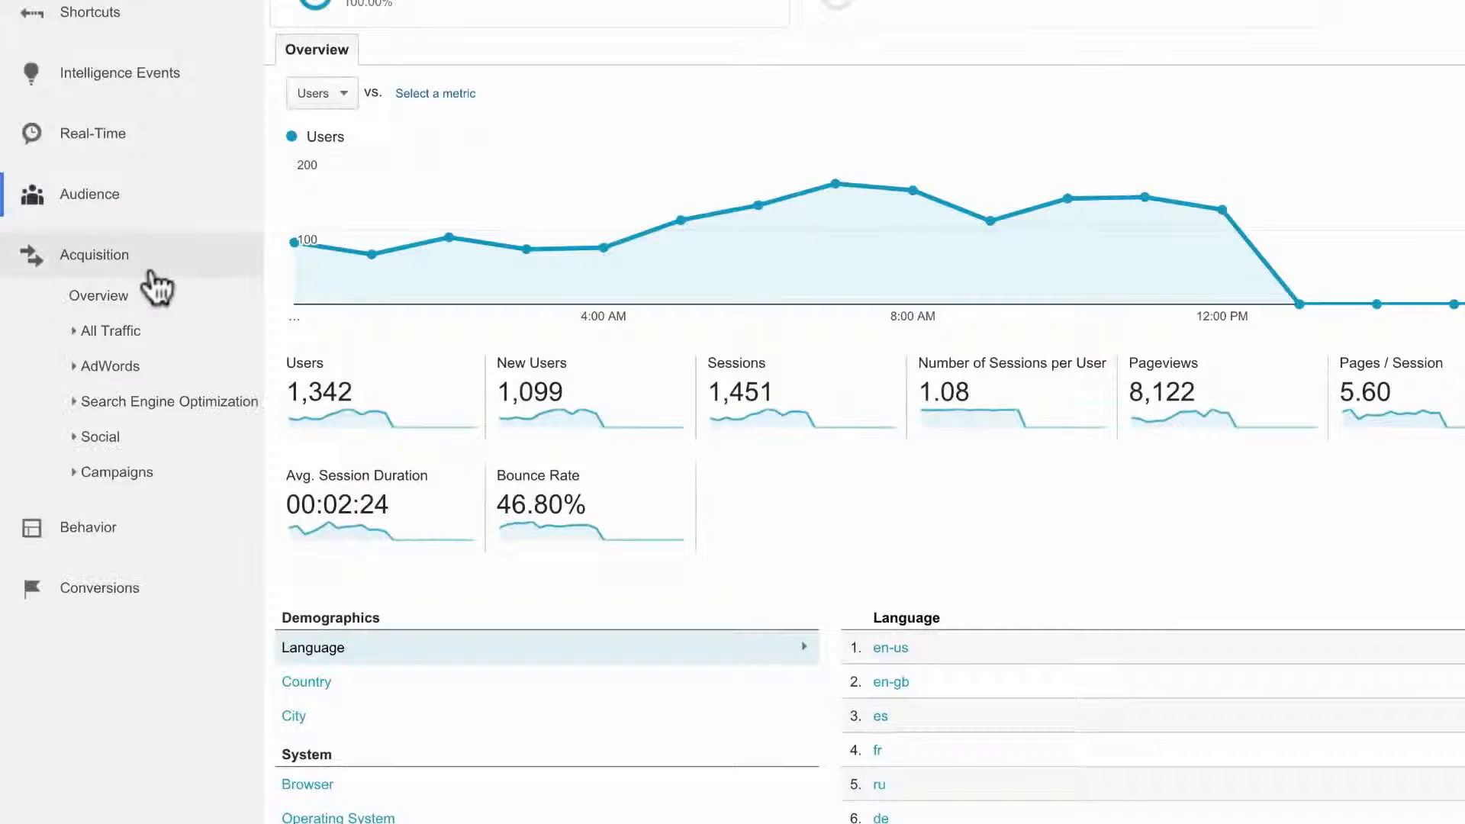
left_click(142, 335)
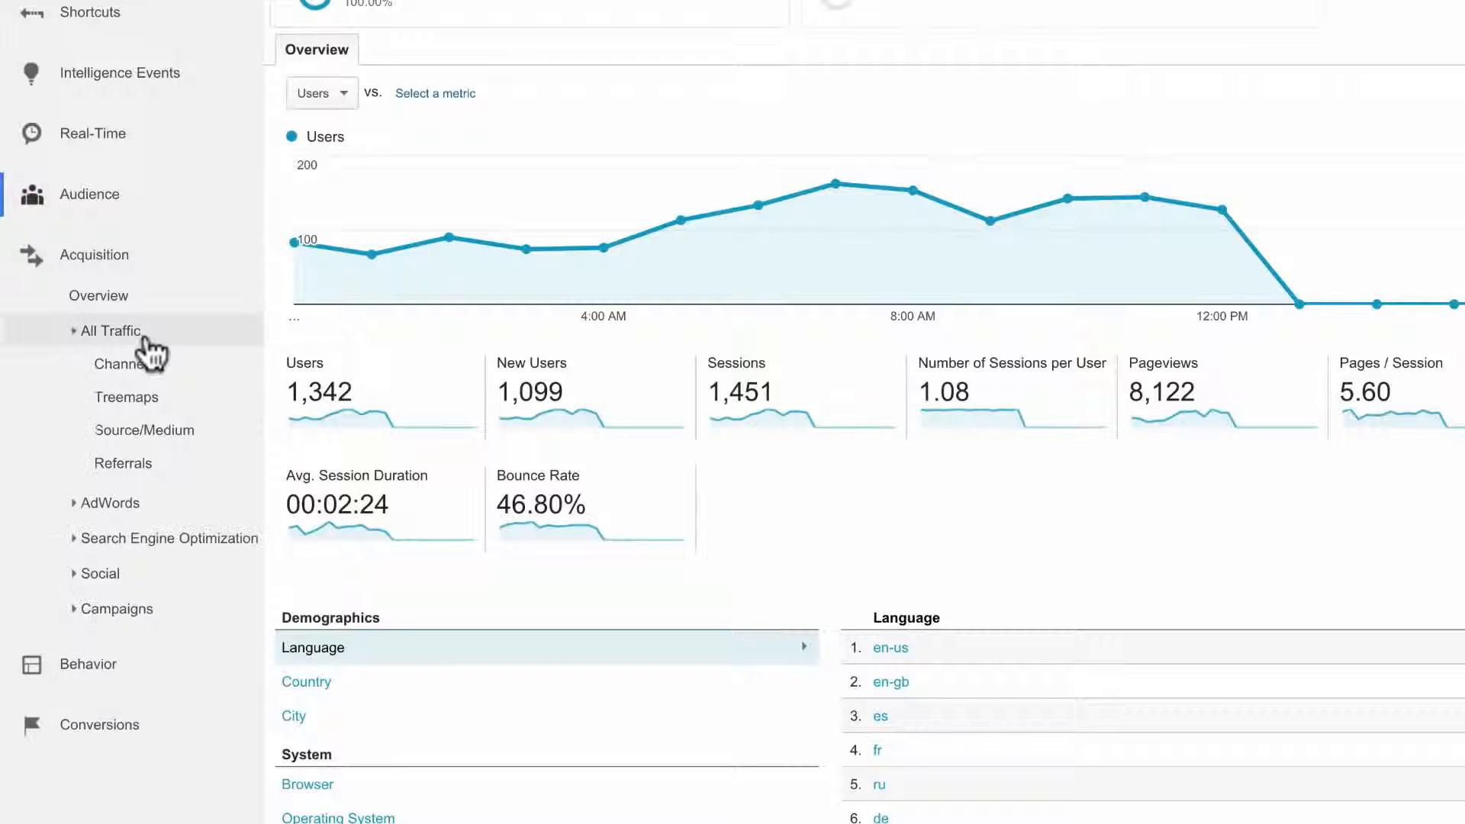
left_click(223, 434)
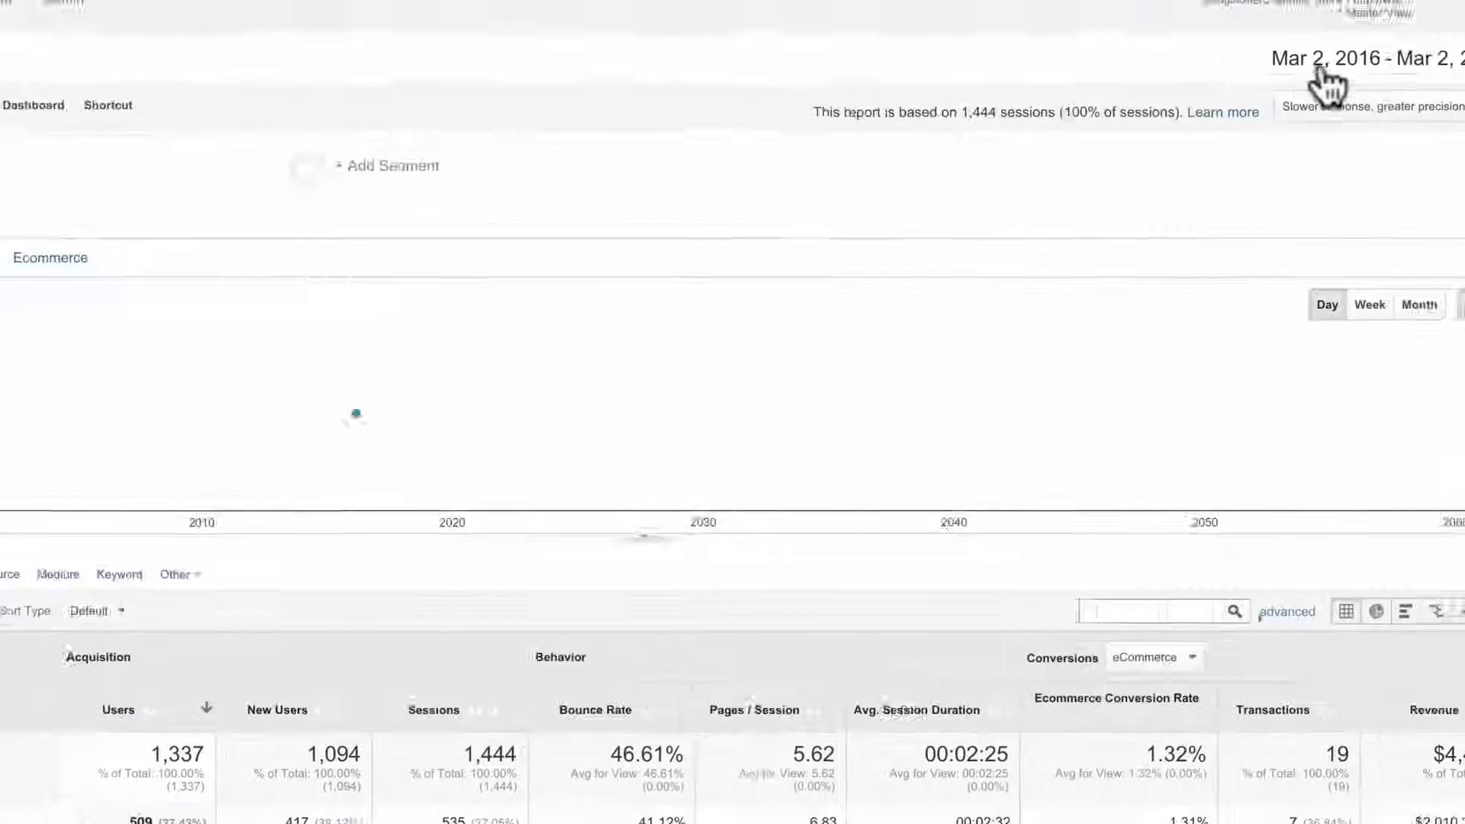
- Set the date range of the Source/Medium report to Aug 1, 2015 - Aug 31, 2015
left_click(1236, 90)
left_click(726, 127)
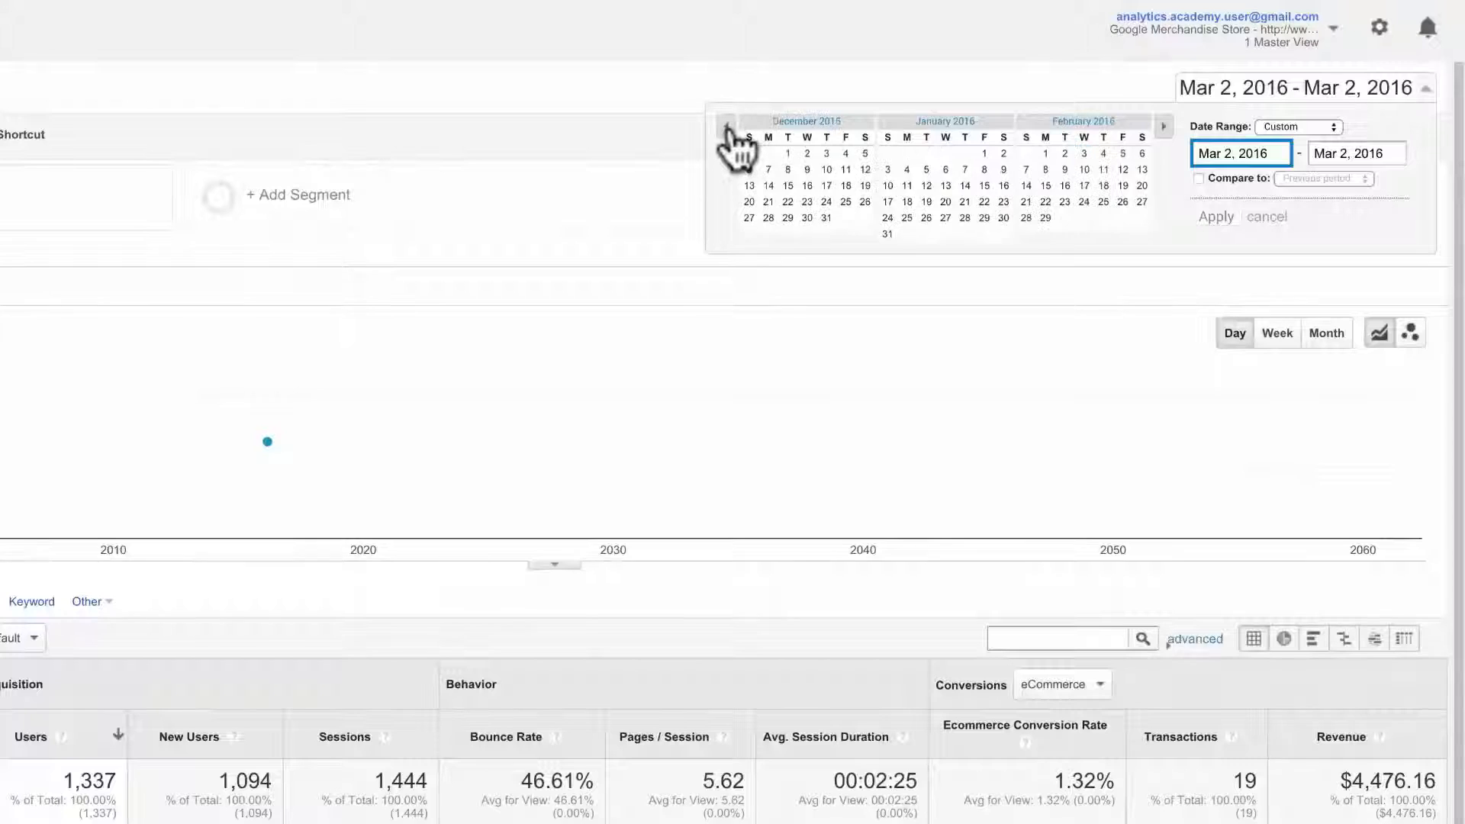
left_click(726, 126)
left_click(726, 126)
left_click(727, 127)
left_click(726, 127)
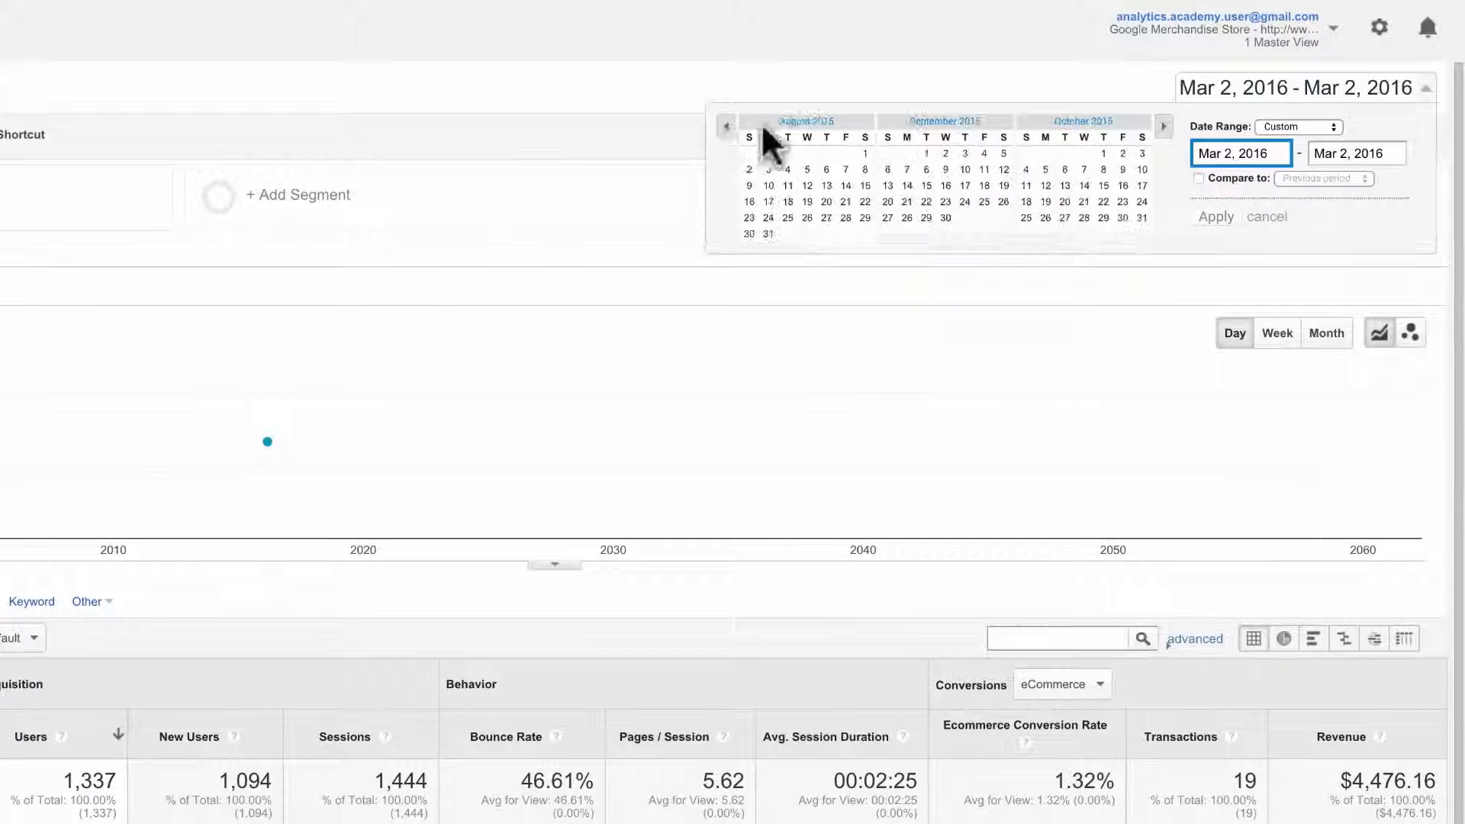
left_click(865, 153)
left_click(768, 233)
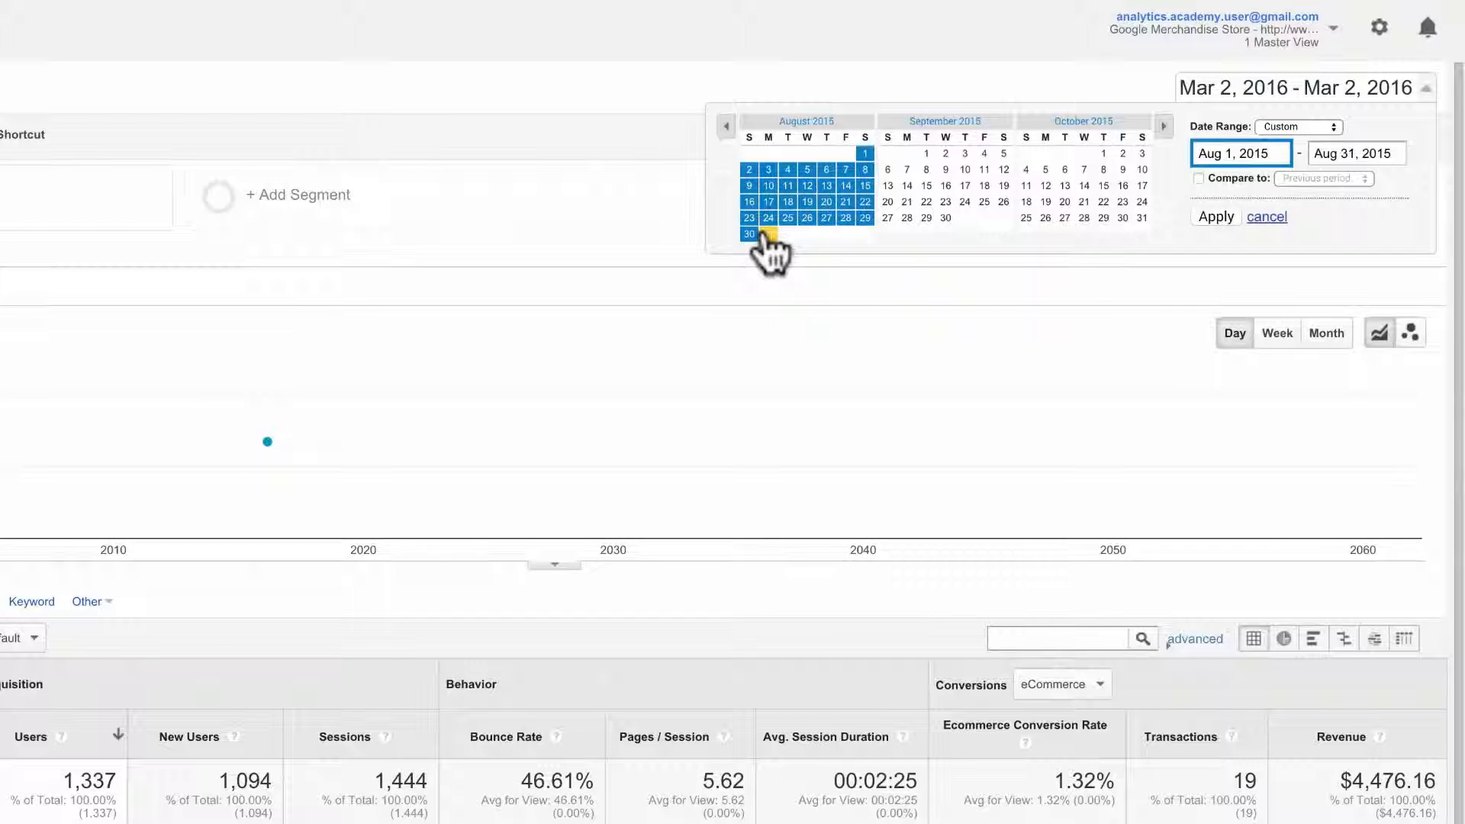
left_click(1212, 219)
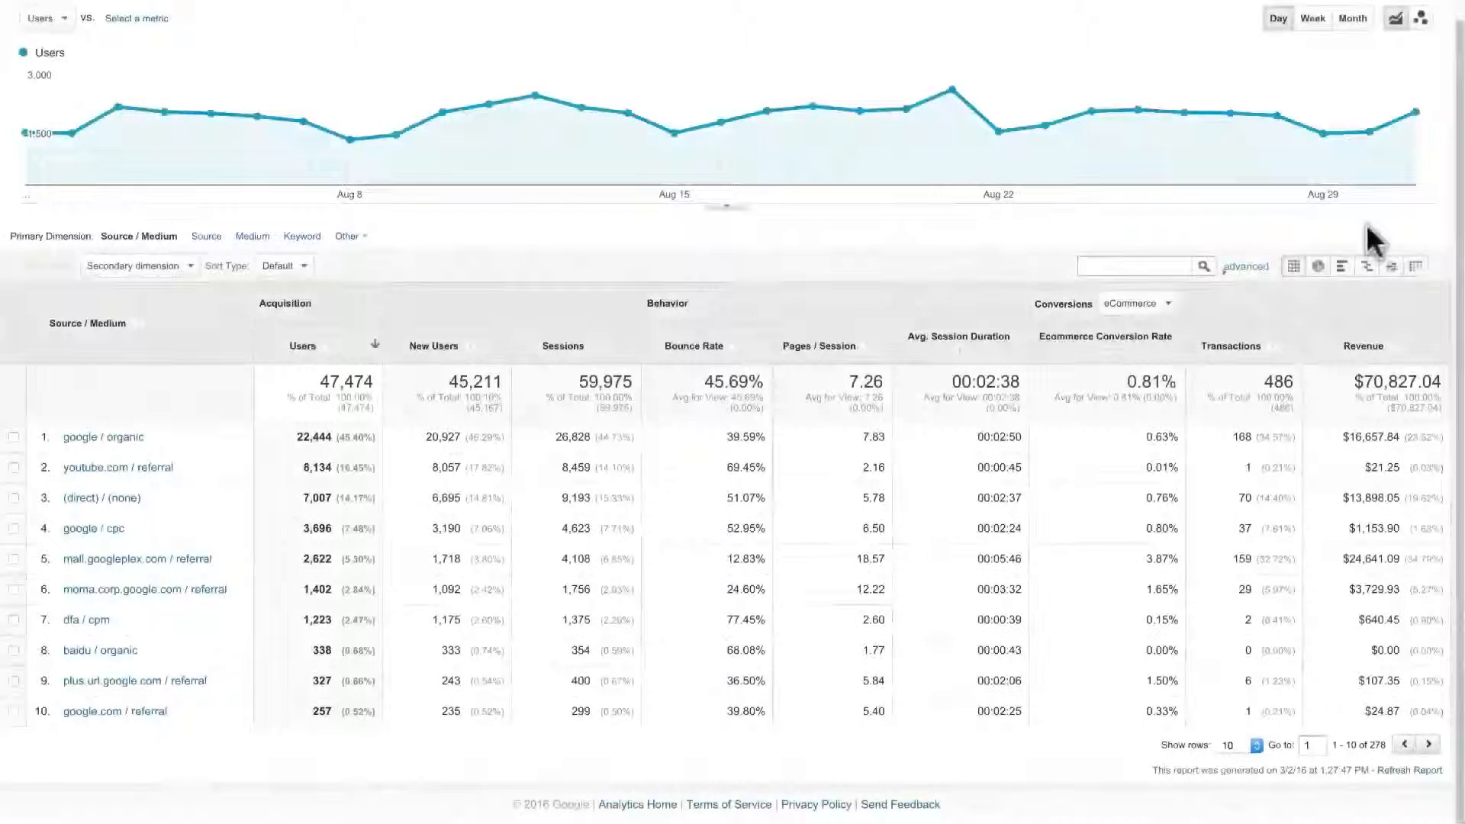
- Show the Source/Medium table in the comparison view with Bounce Rate compared to the site average
left_click(1367, 267)
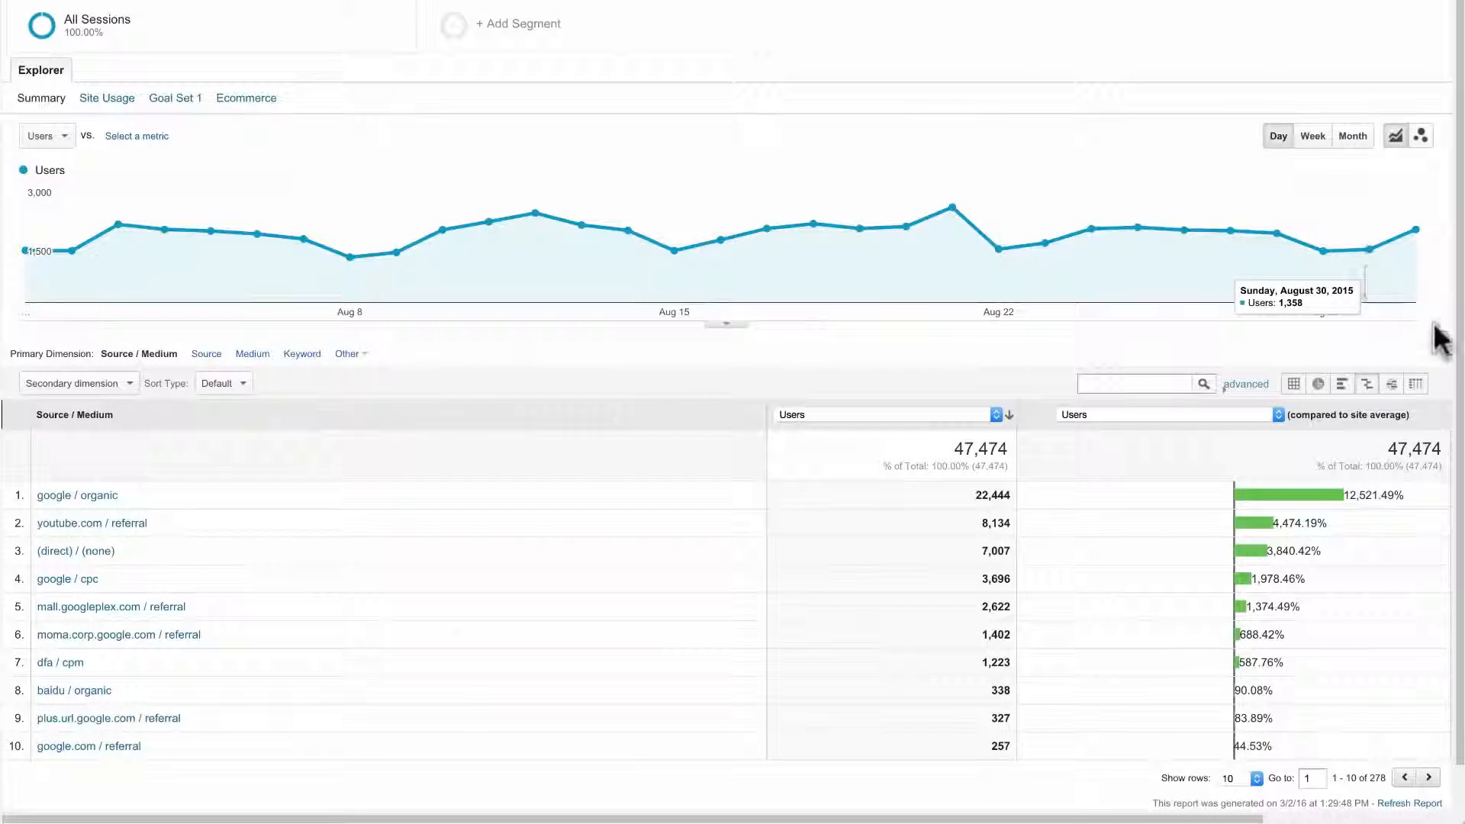
scroll(1412, 338, "down", 1)
left_click(1219, 366)
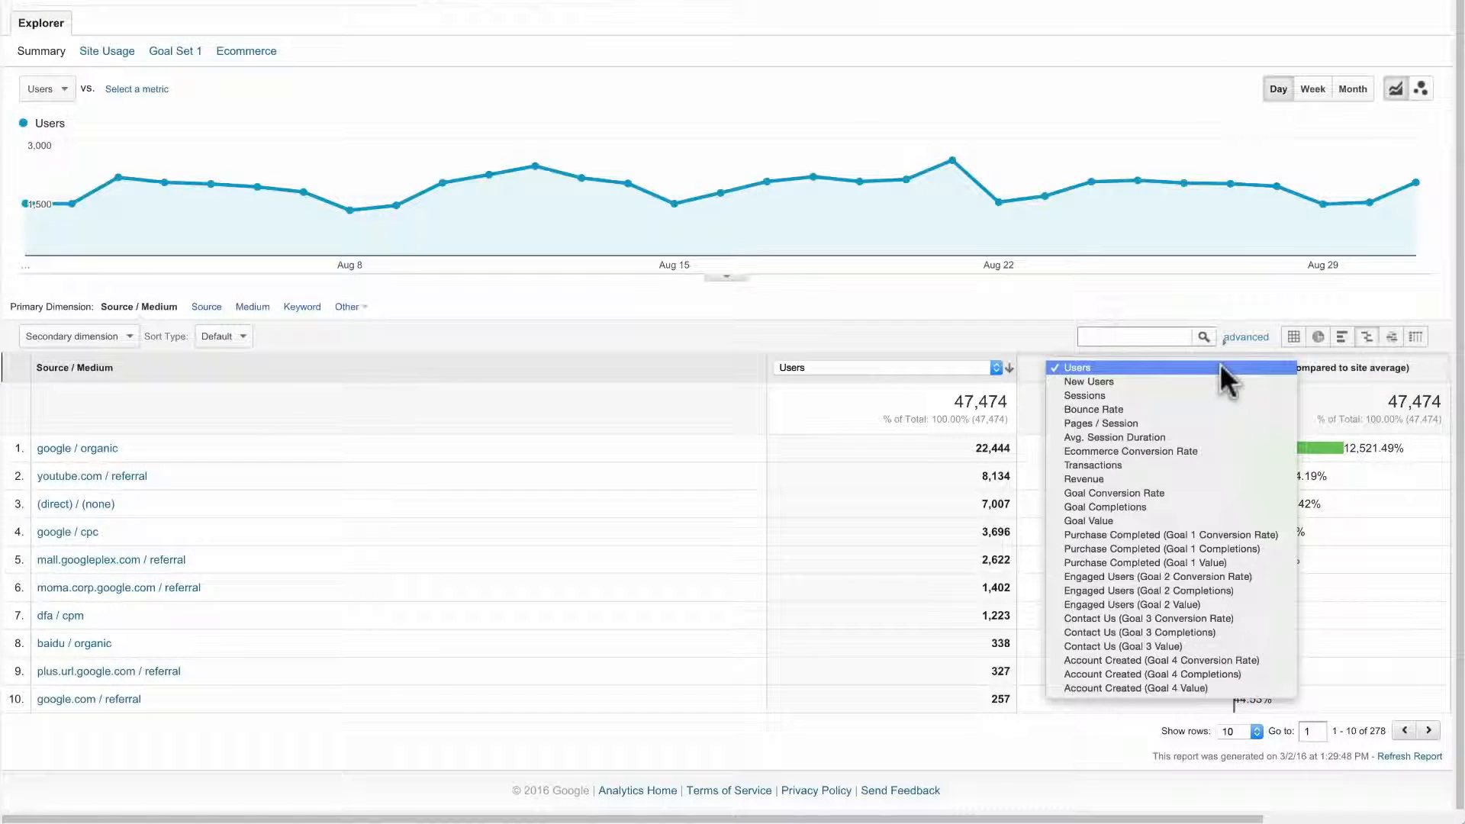
left_click(1210, 408)
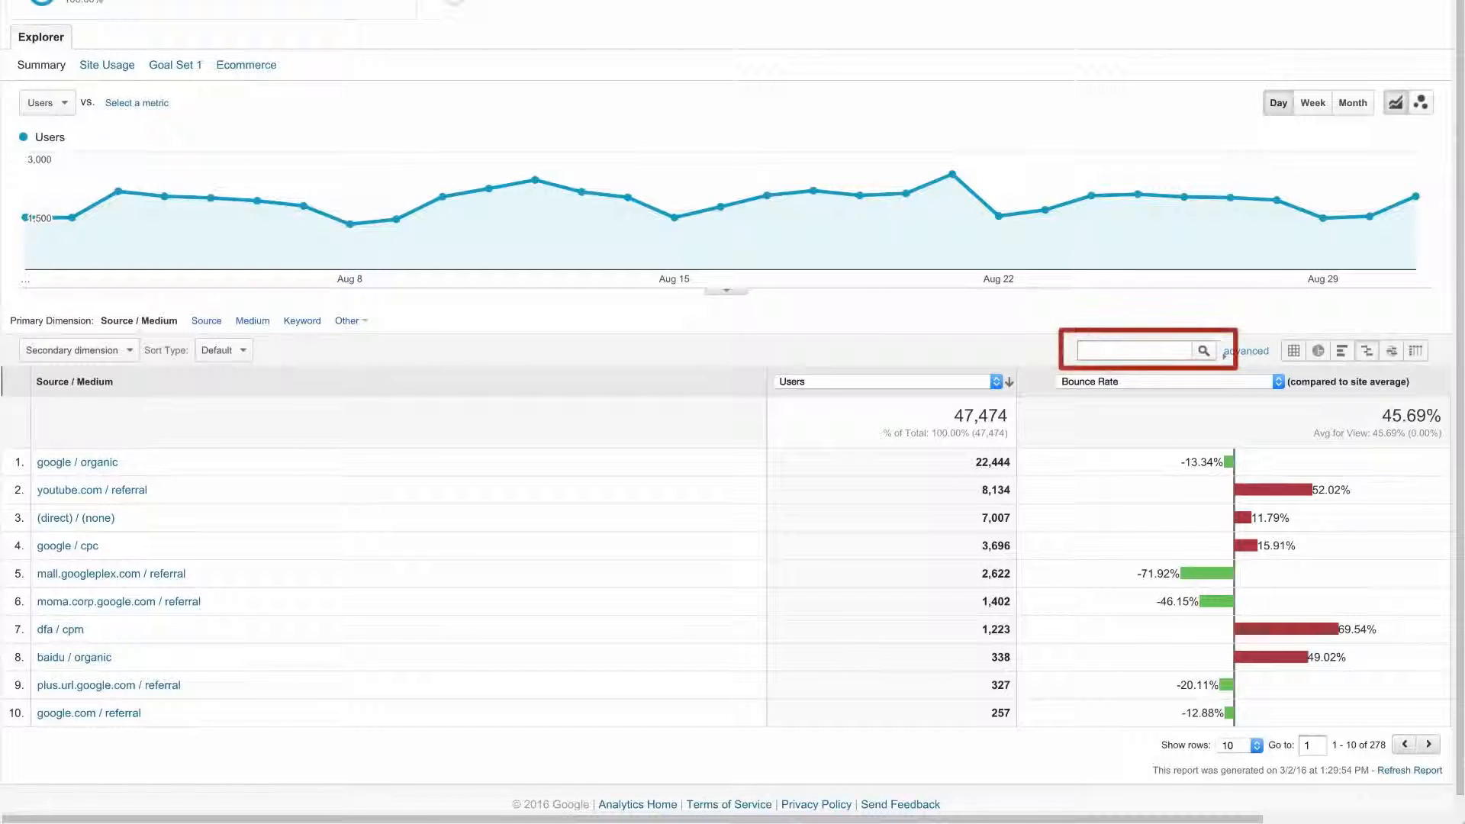
- Filter the Source/Medium table by "organic", clear that filter and filter the table by "google" instead
type("organic")
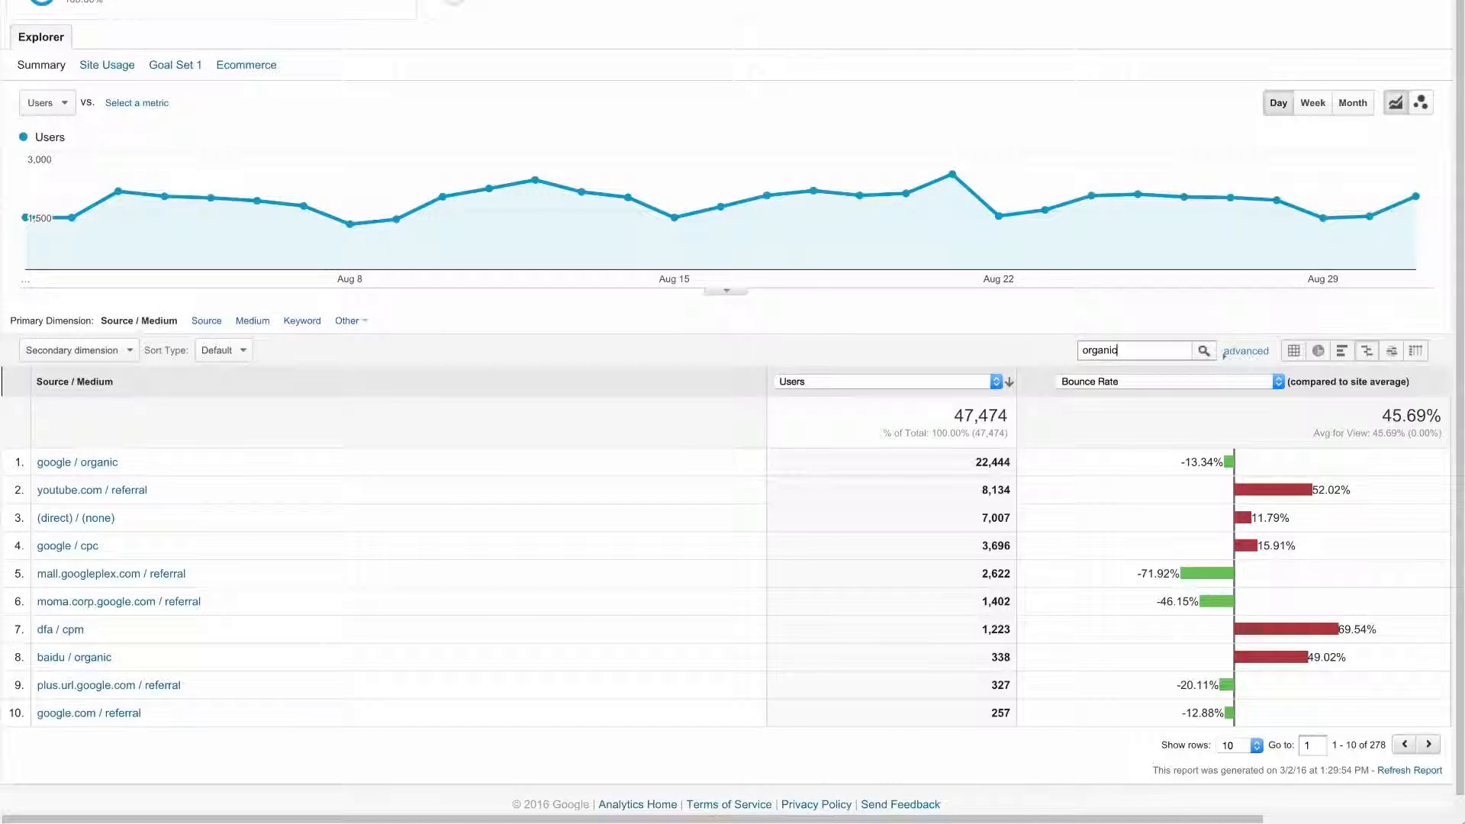
key("Return")
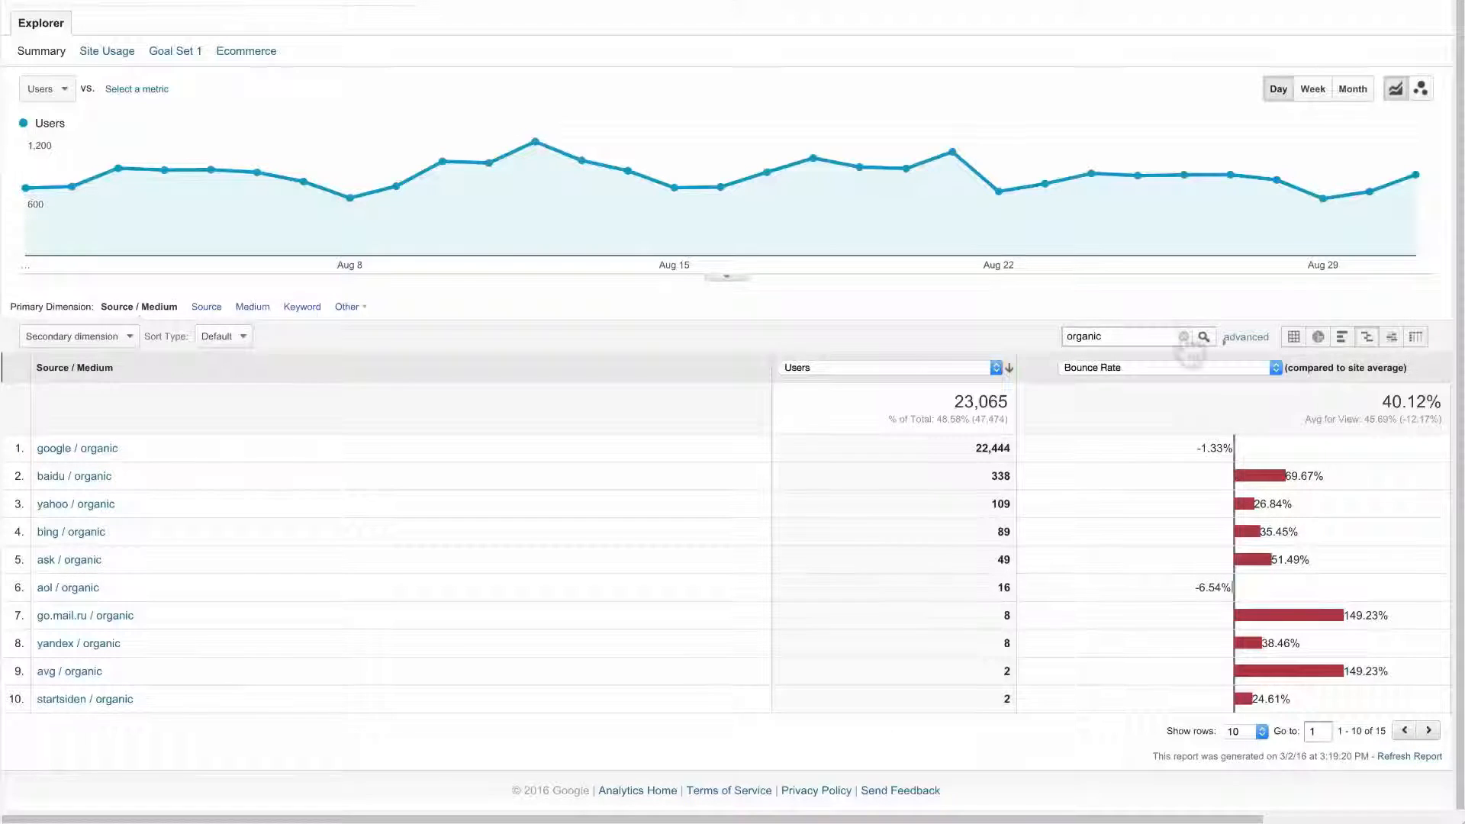
left_click(1184, 336)
left_click(1118, 384)
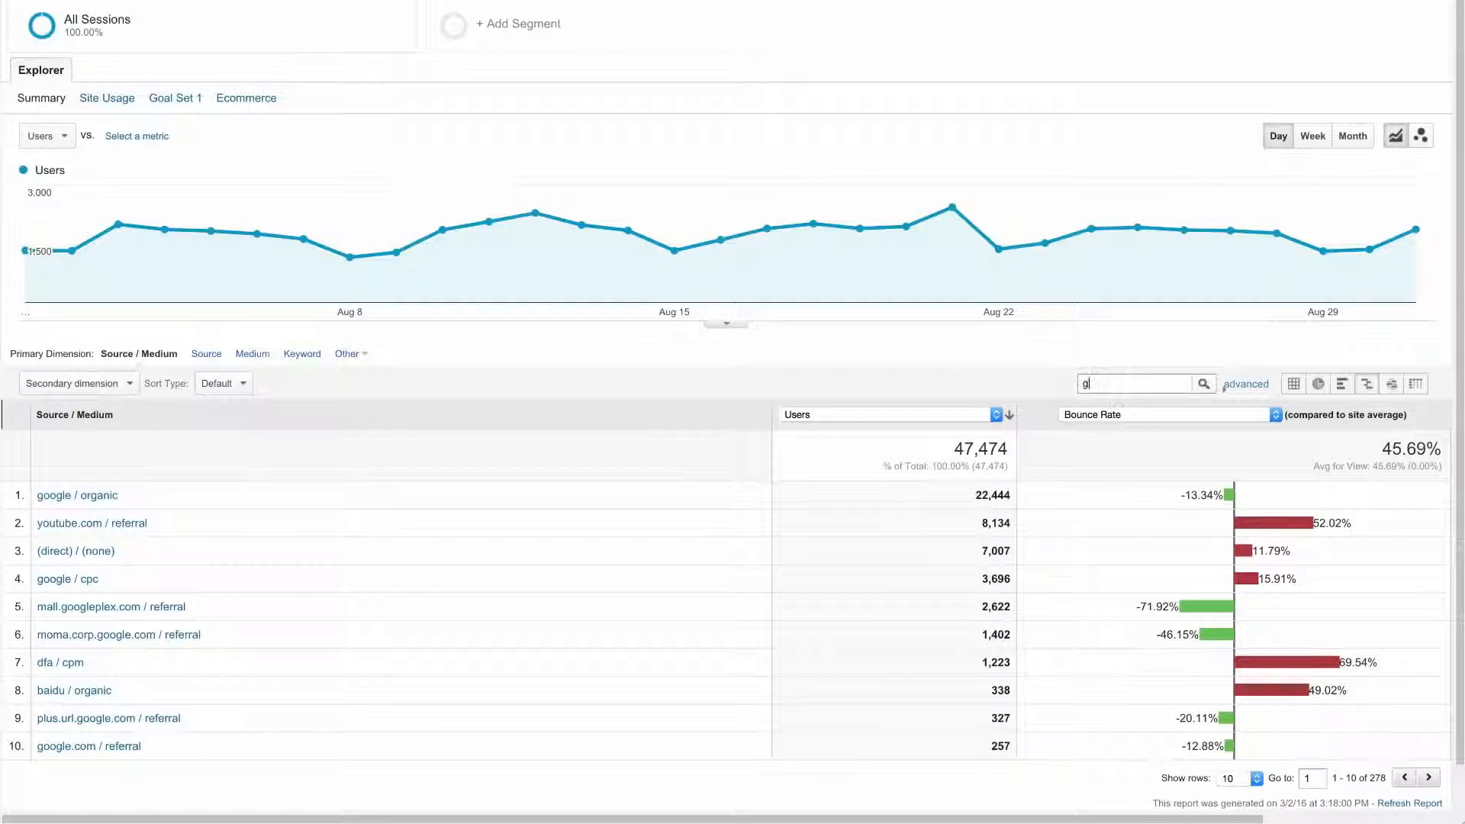
type("google")
key("Return")
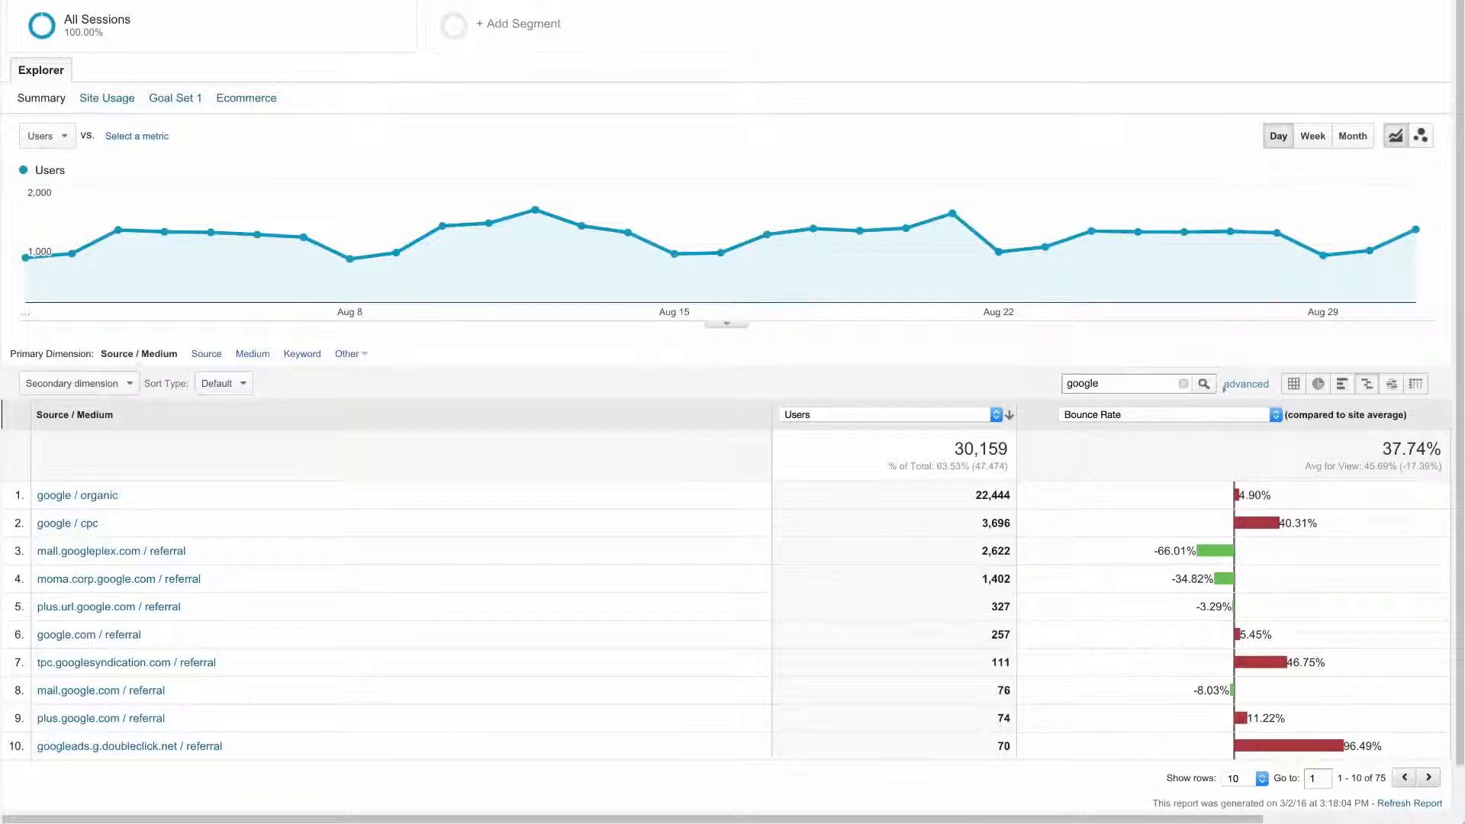
scroll(732, 412, "down", 1)
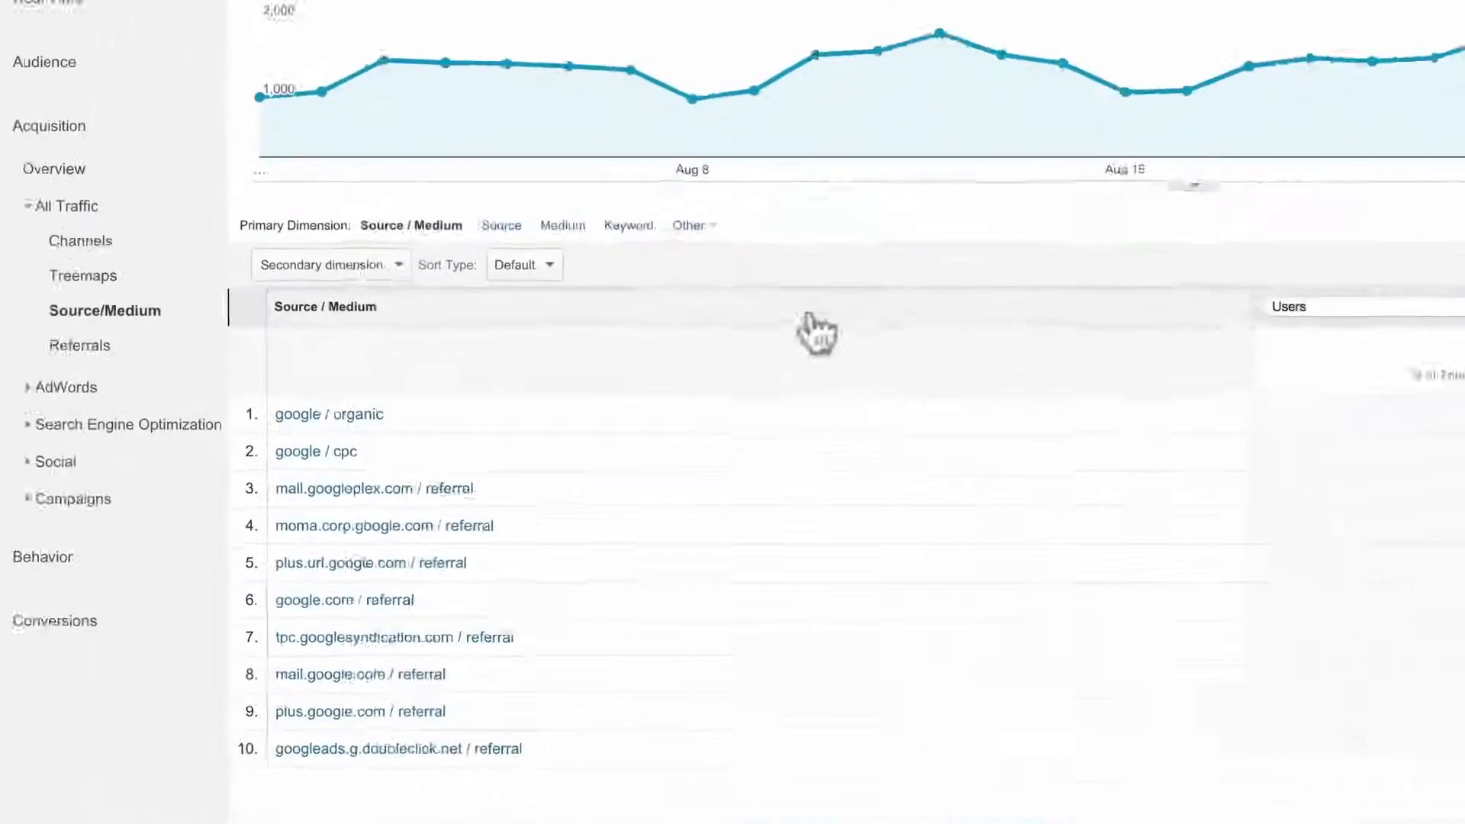
- Open the Channels report under All Traffic and view the table of default channel groupings
left_click(143, 217)
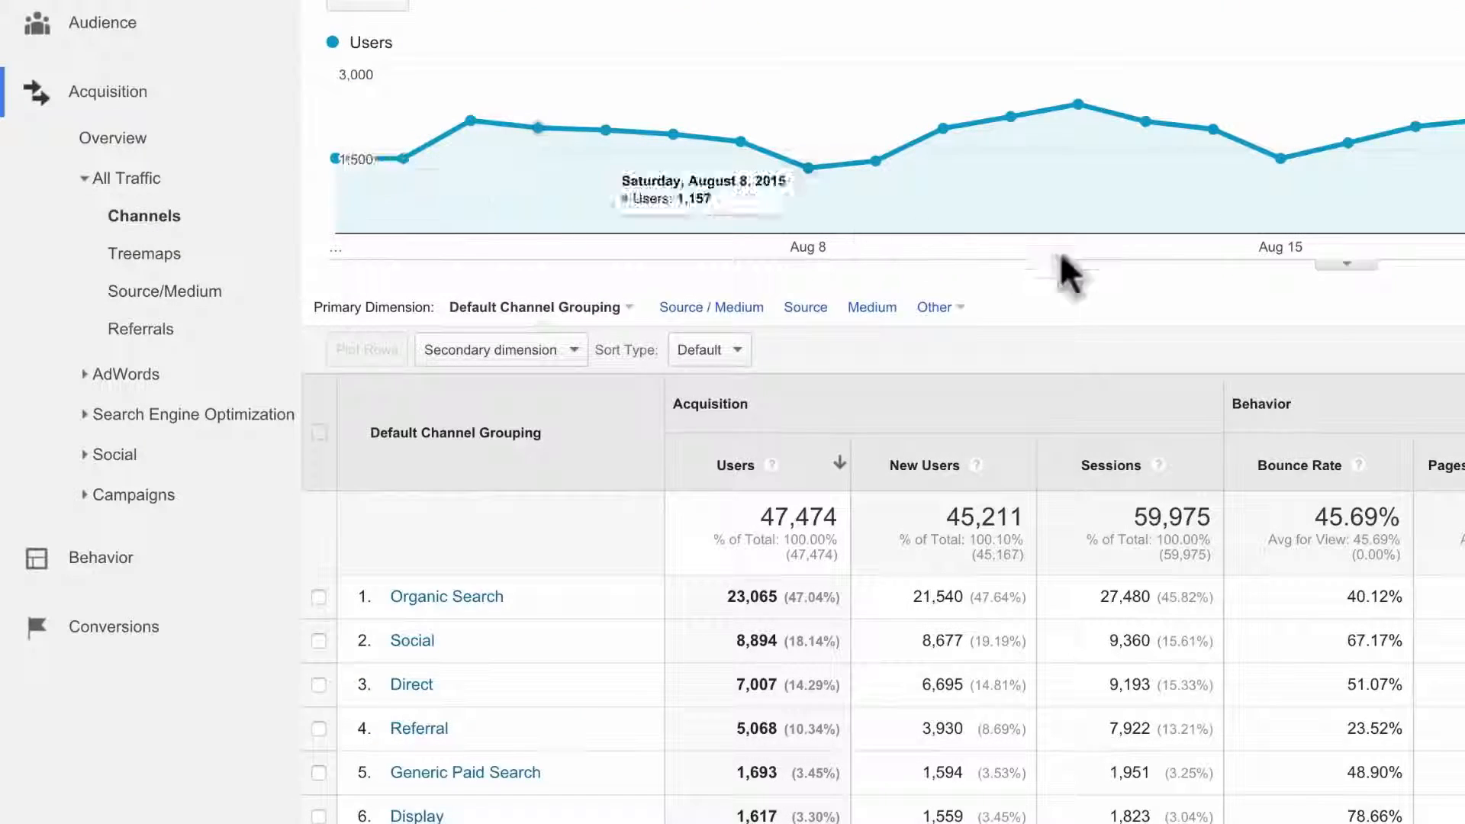
scroll(877, 458, "down", 3)
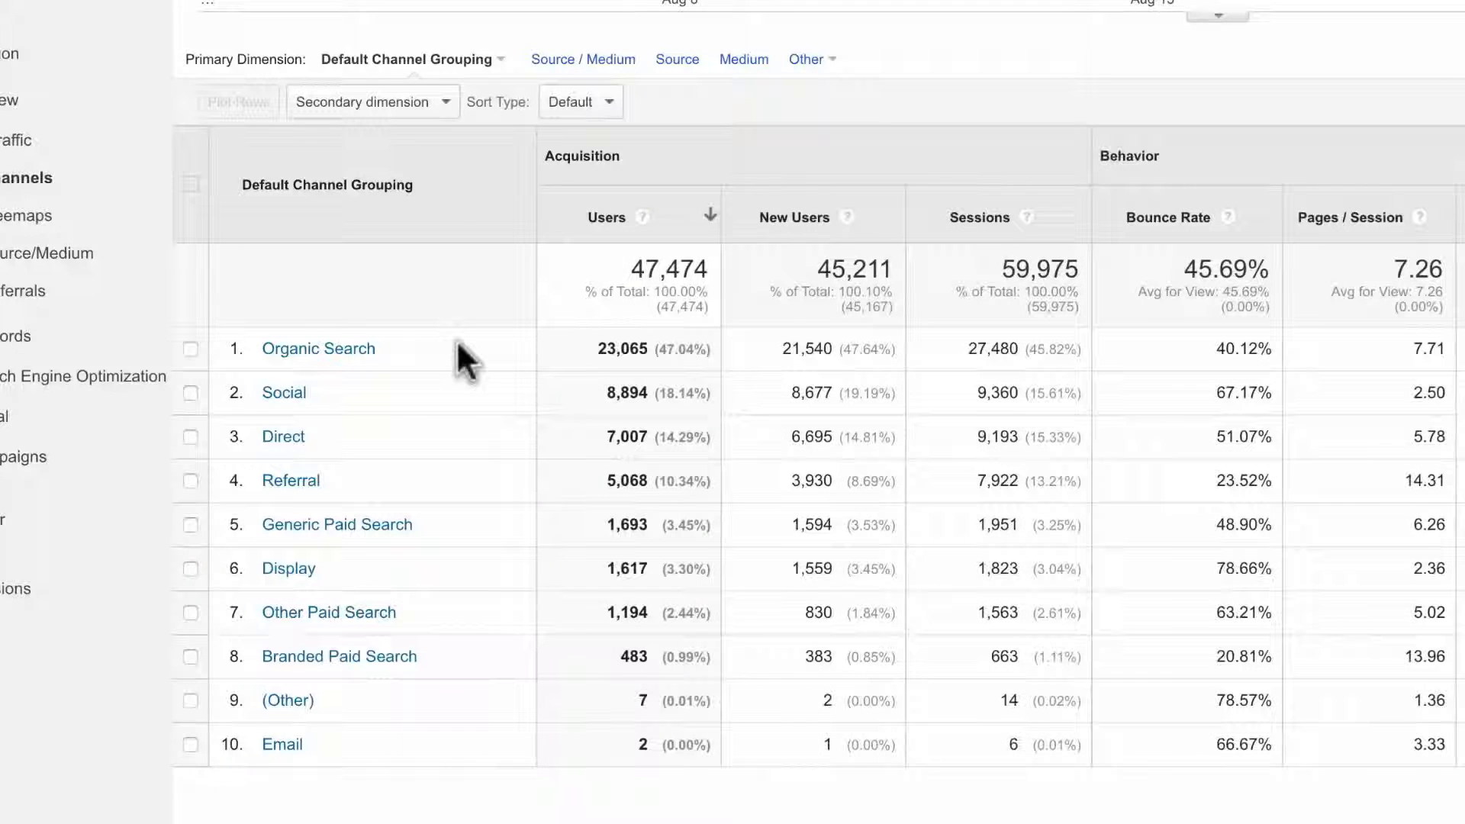
- Drill into the Organic Search channel and list its traffic by Source
left_click(364, 350)
left_click(416, 289)
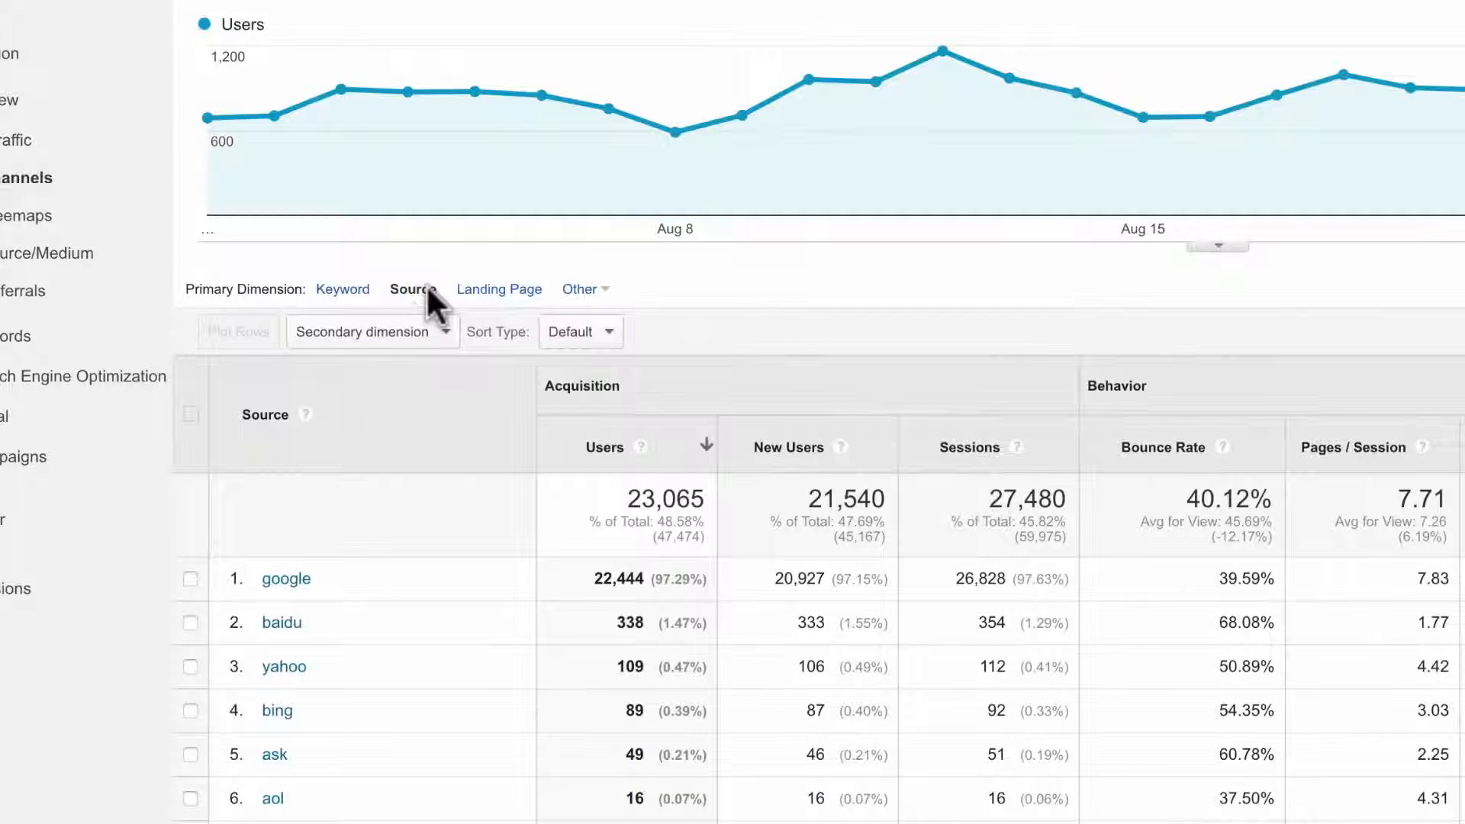
scroll(427, 287, "down", 3)
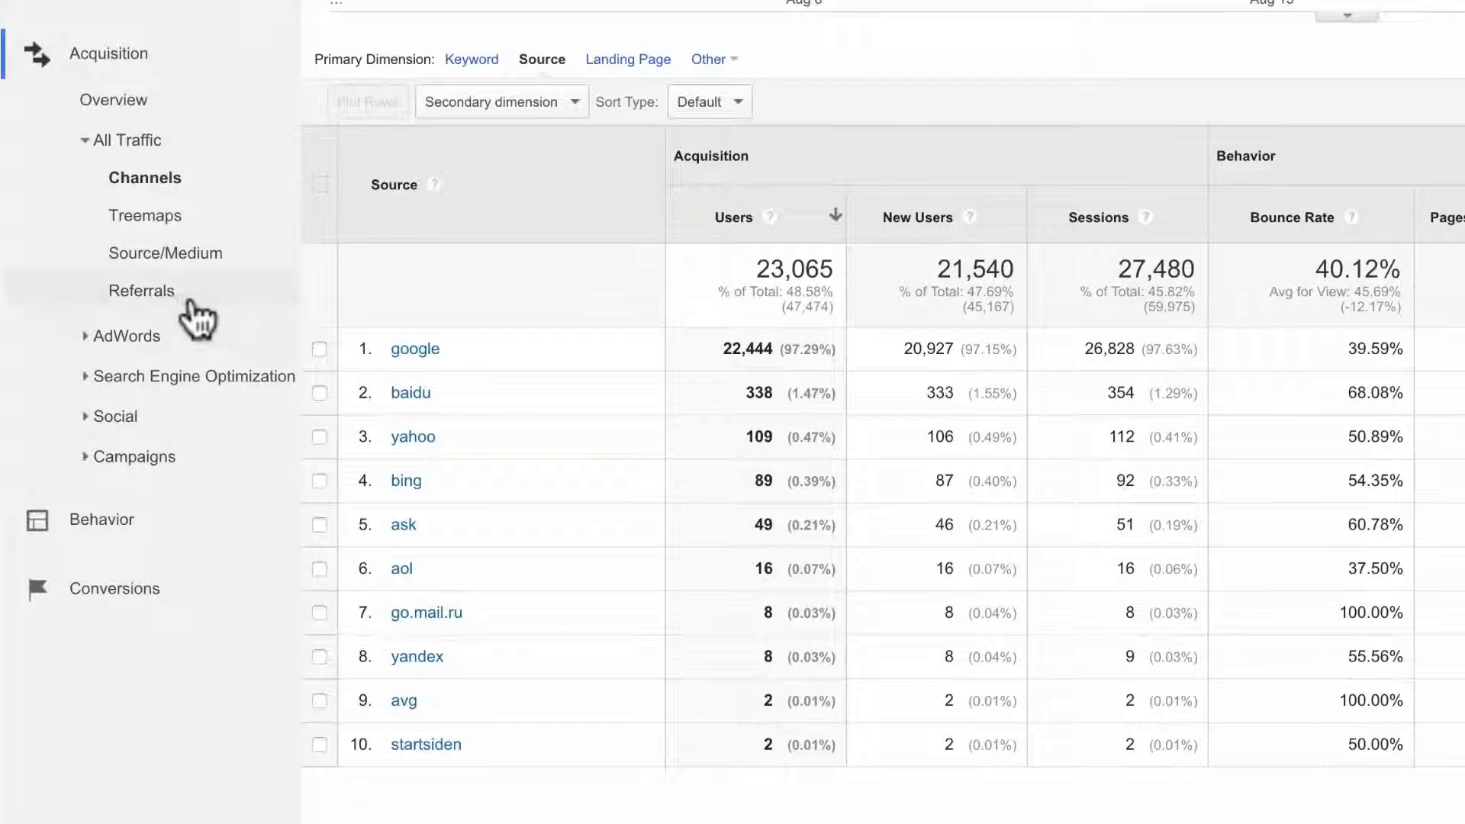
- Open the Referrals report under All Traffic and drill into youtube.com to view its referral paths
left_click(193, 305)
scroll(582, 305, "down", 2)
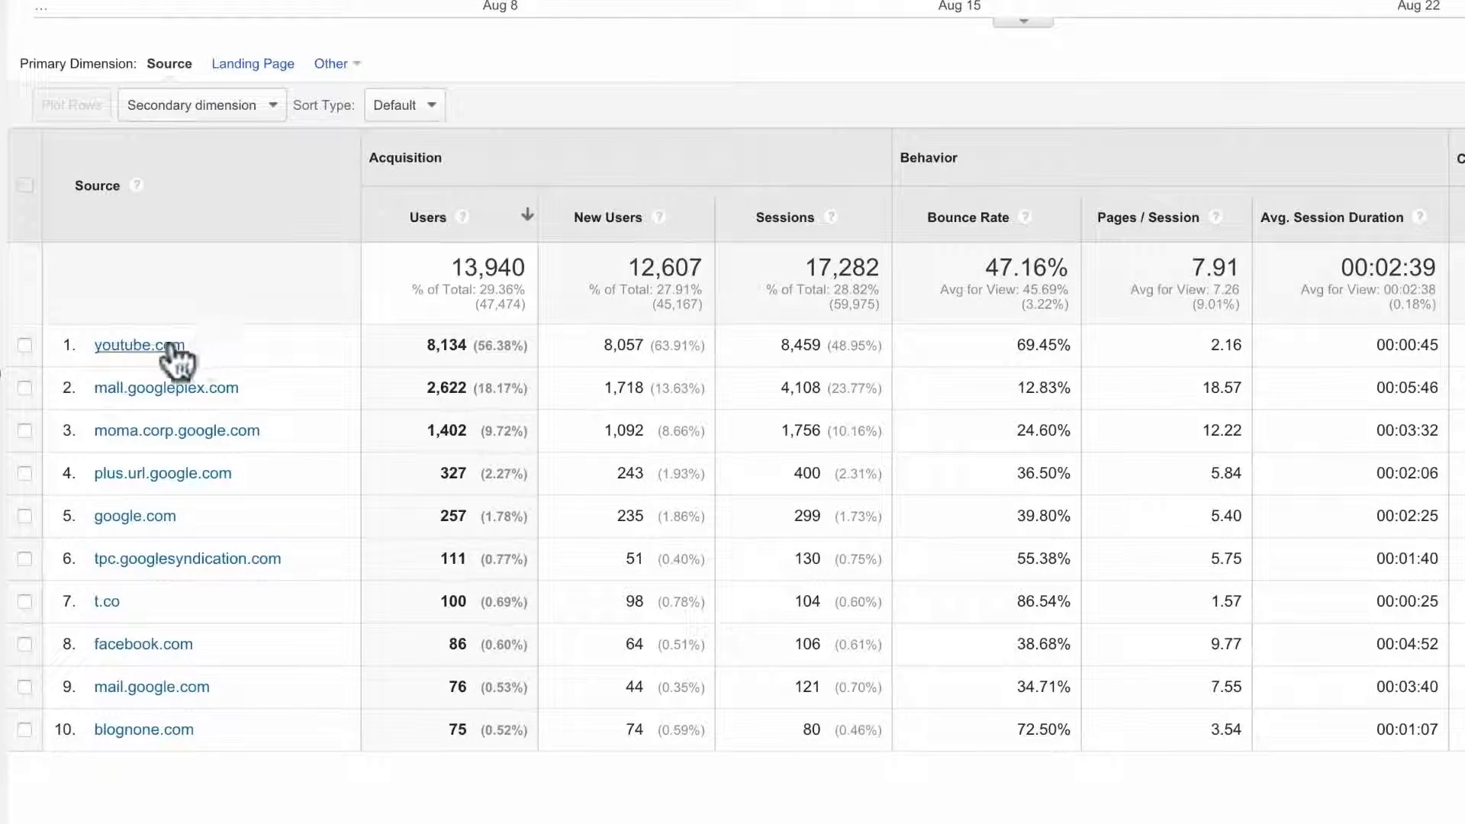
left_click(171, 346)
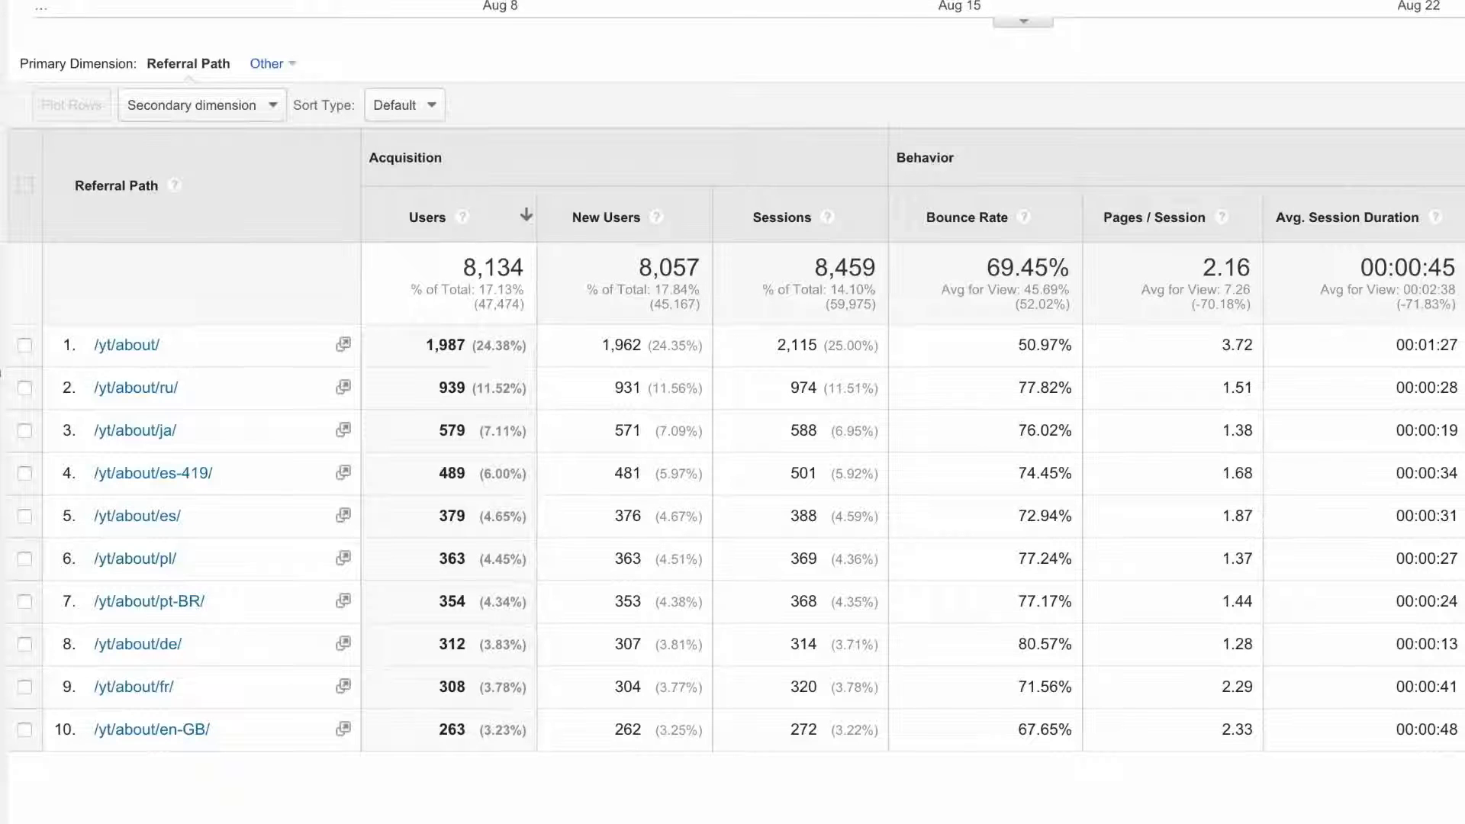
- Add Landing Page as the secondary dimension to the youtube.com referral path table
left_click(276, 107)
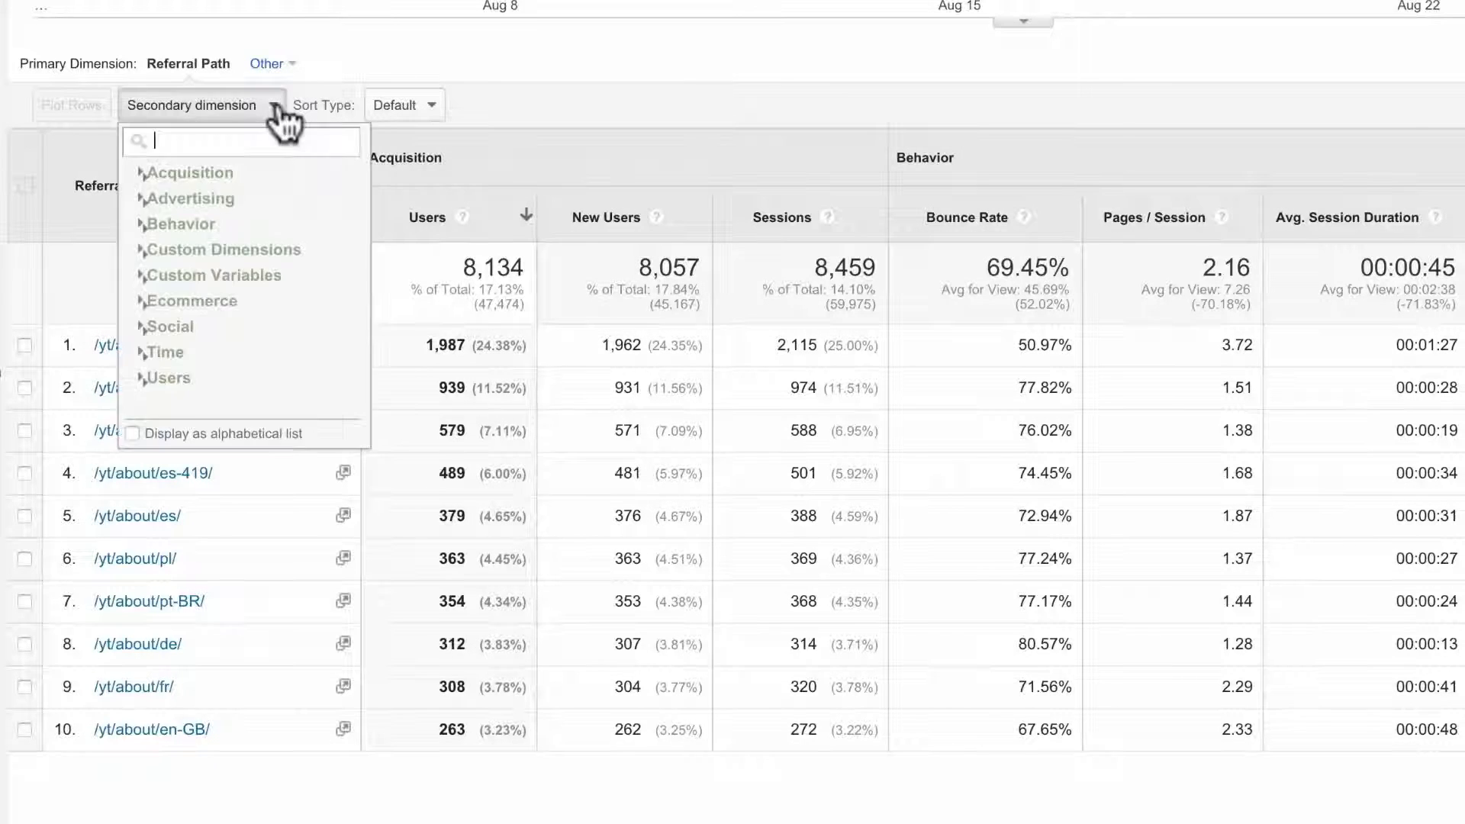
type("land")
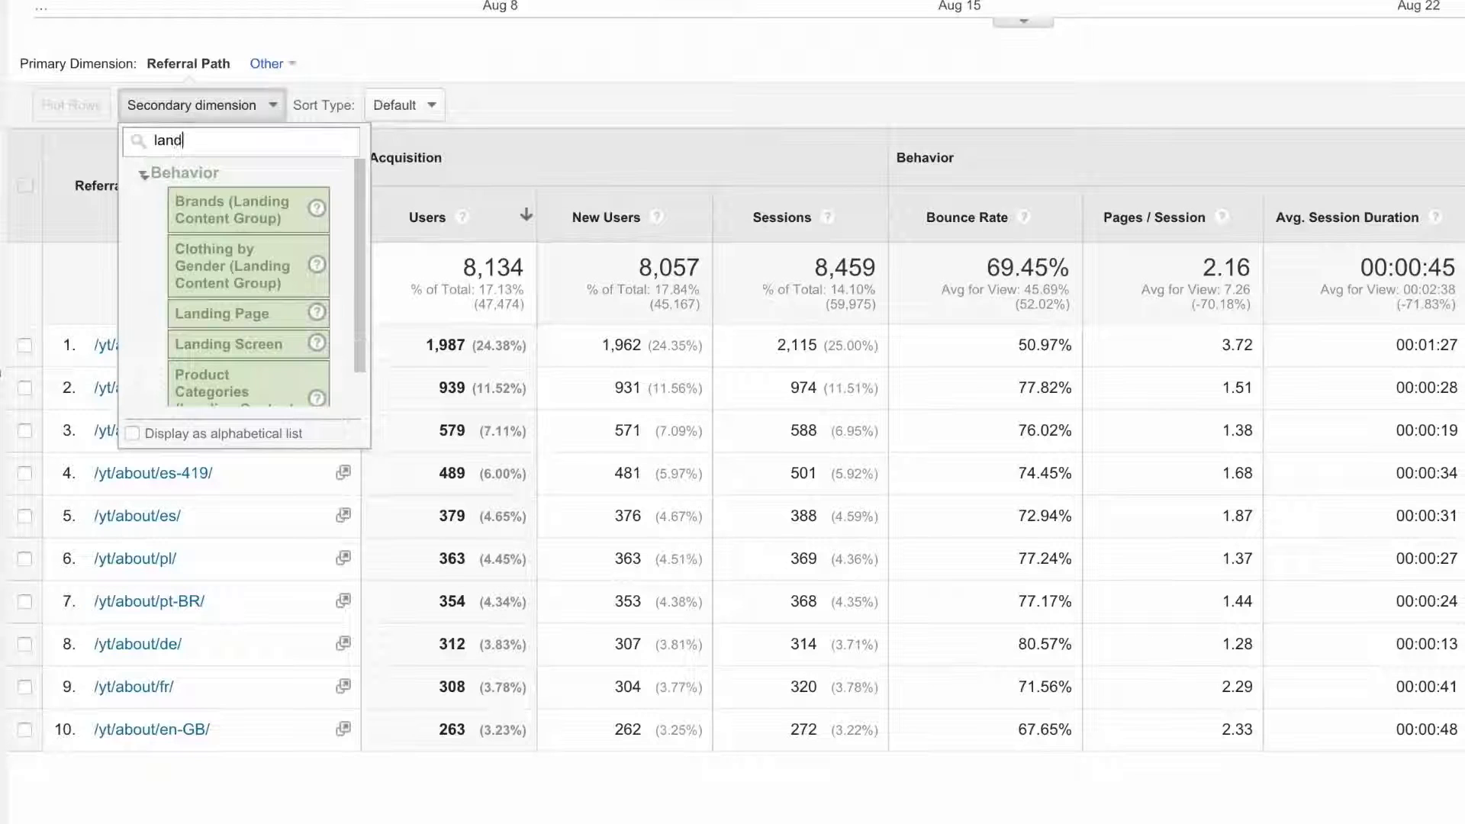
type("ing page")
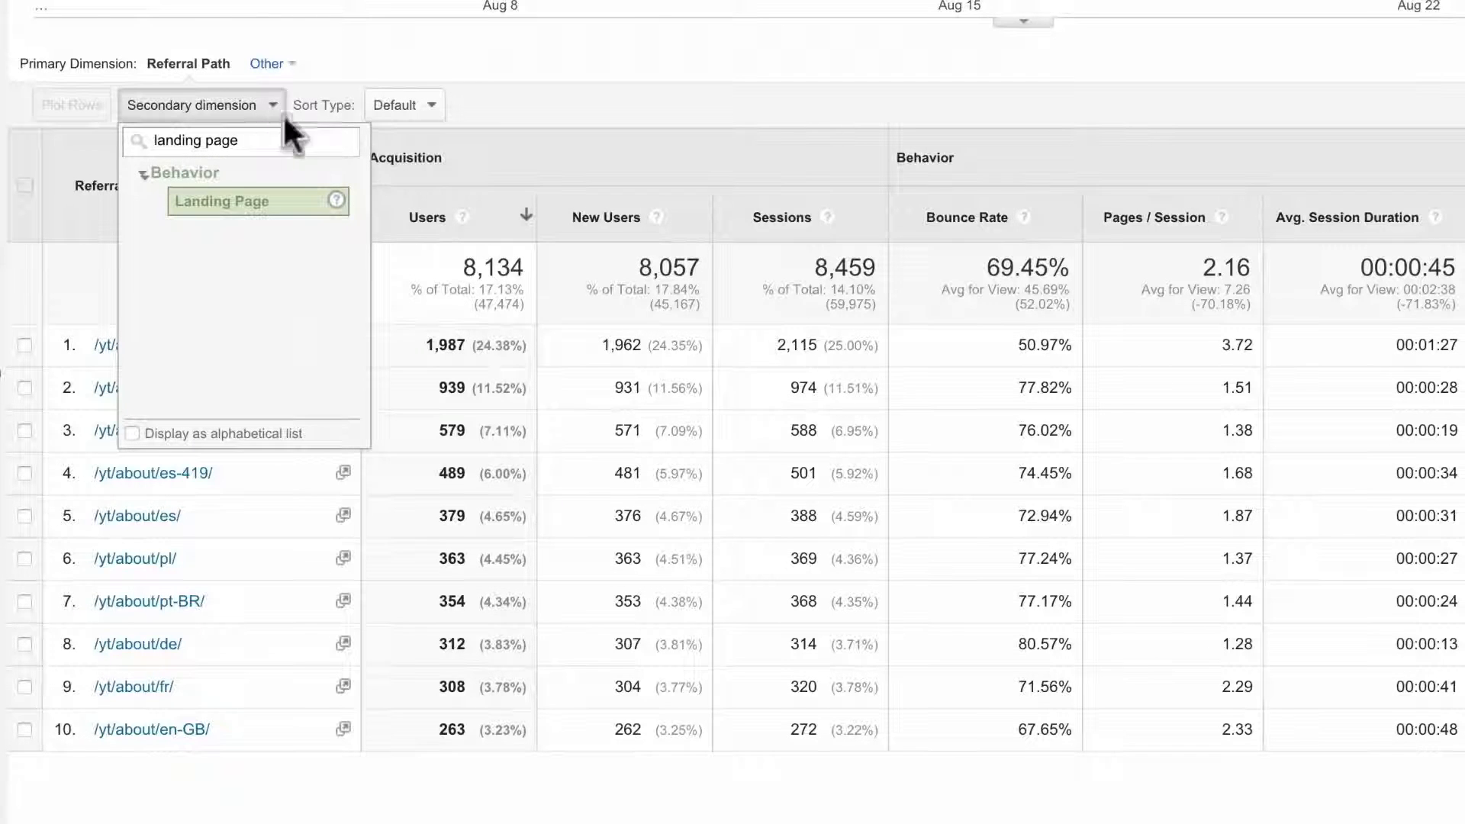
left_click(288, 204)
scroll(289, 204, "down", 1)
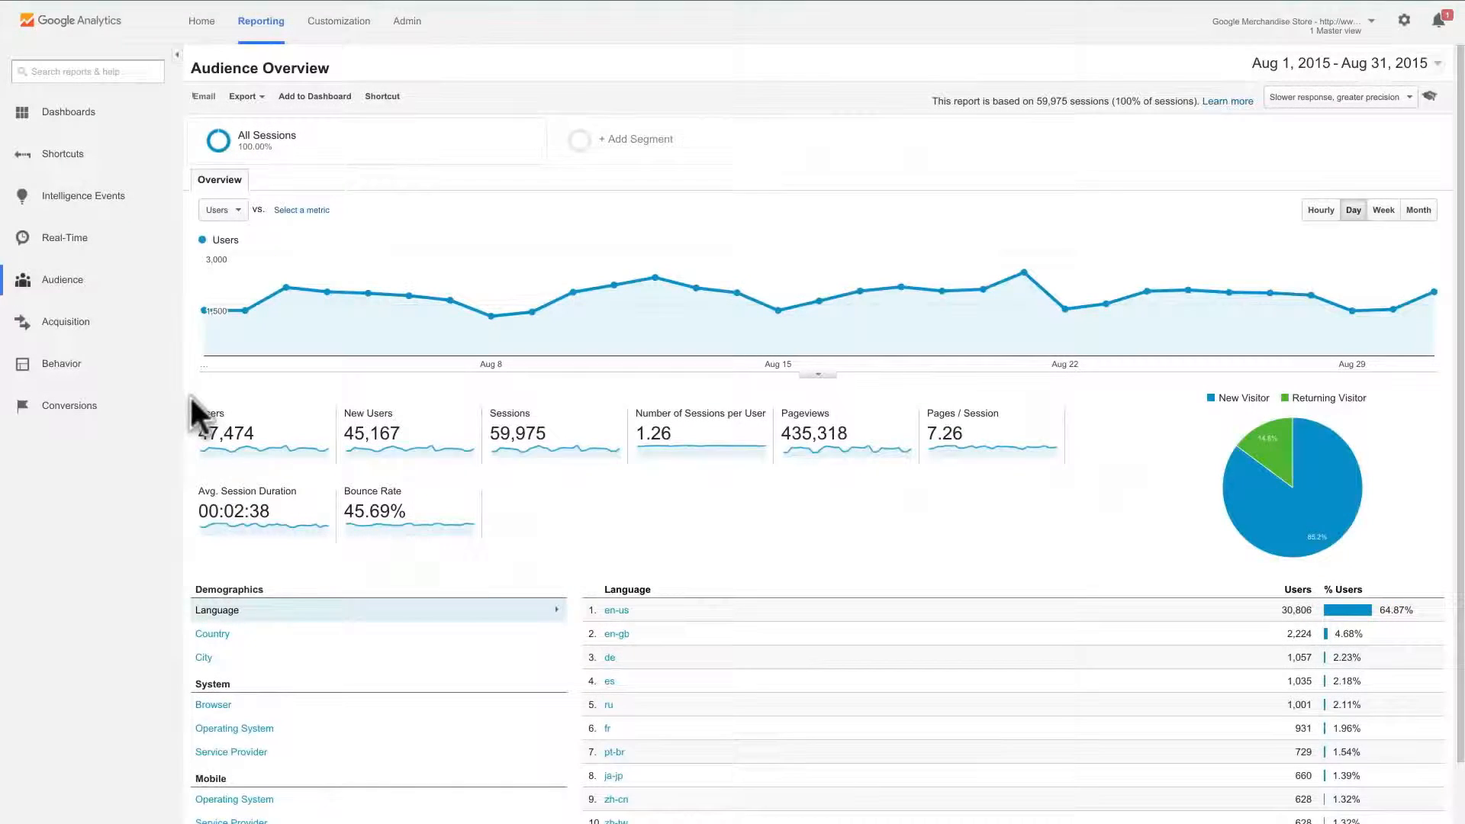
- View the Behavior Overview report and open the All Pages report under Site Content
left_click(114, 370)
left_click(120, 395)
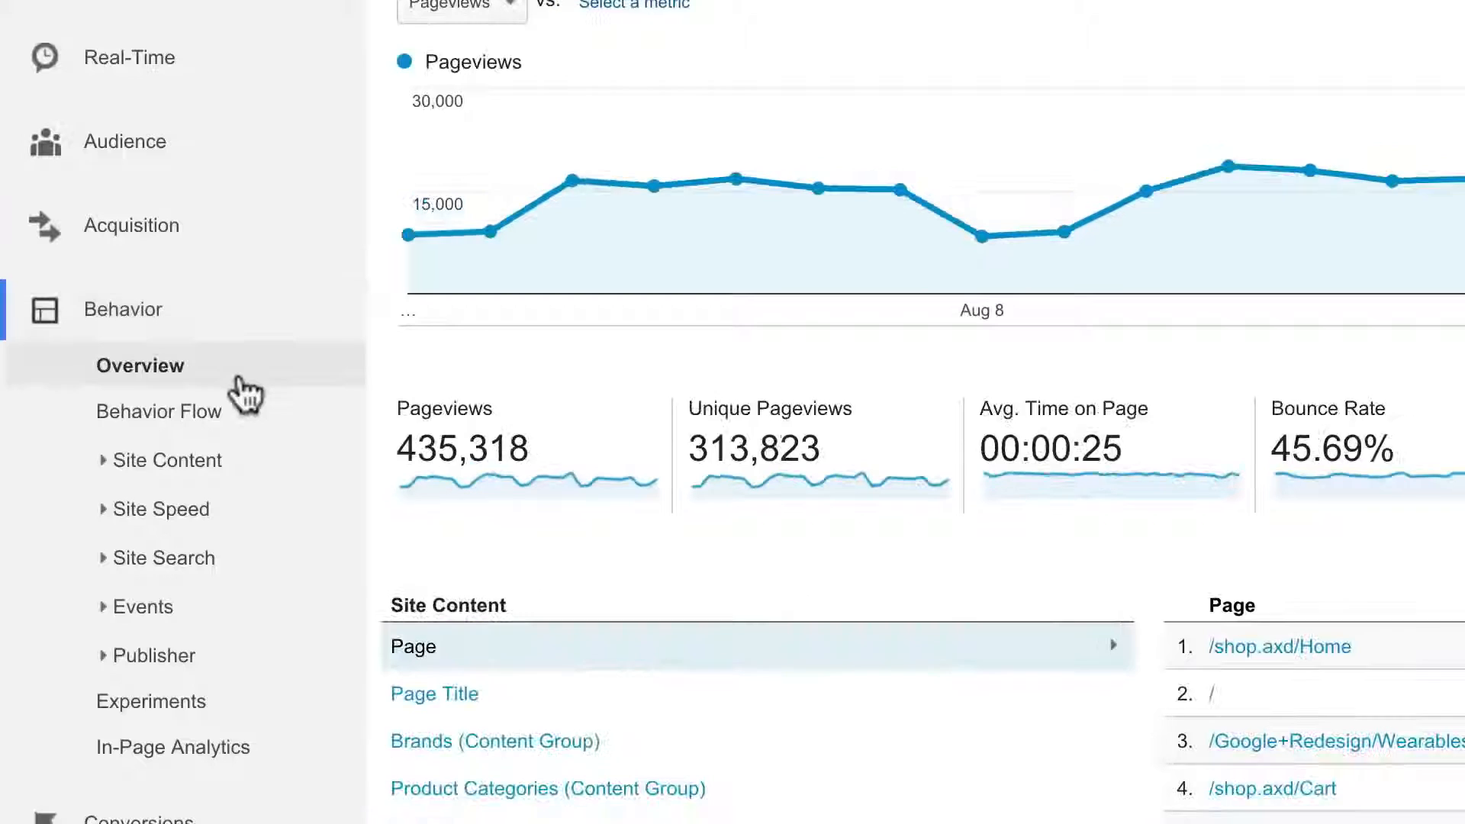
left_click(227, 467)
left_click(226, 497)
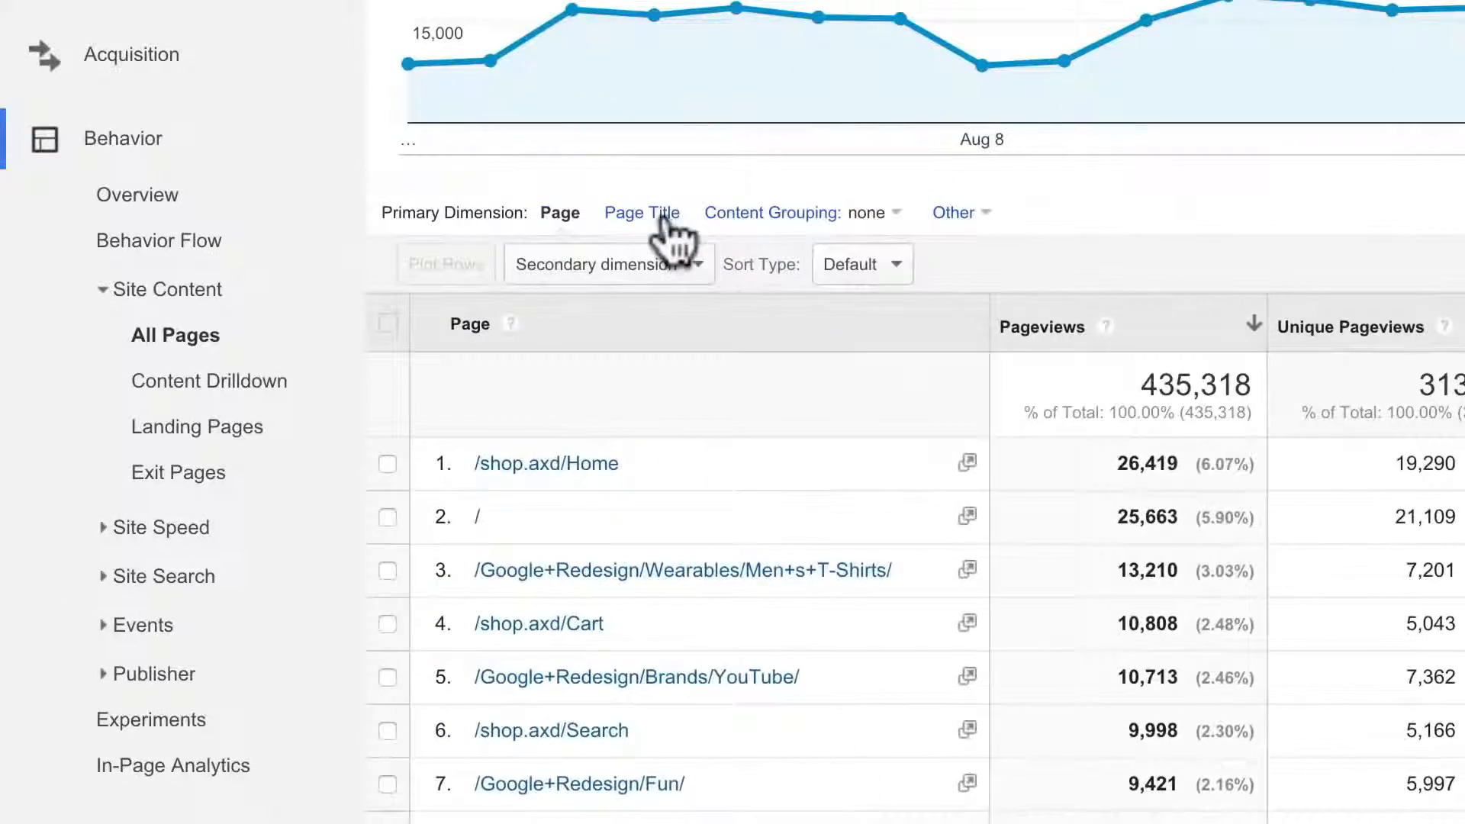
- List the All Pages table by Page Title and sort it by Bounce Rate
left_click(161, 350)
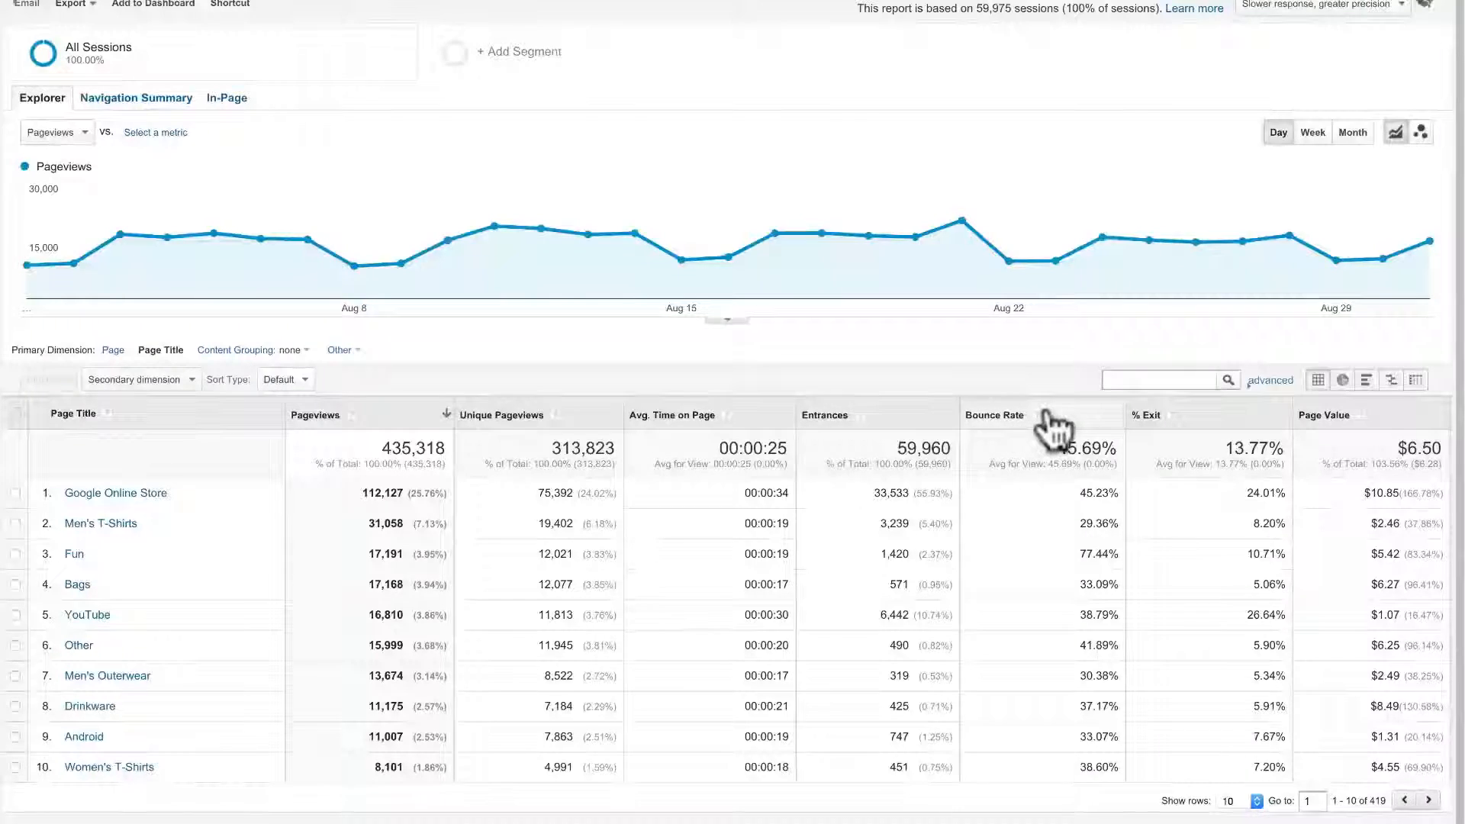
left_click(1072, 424)
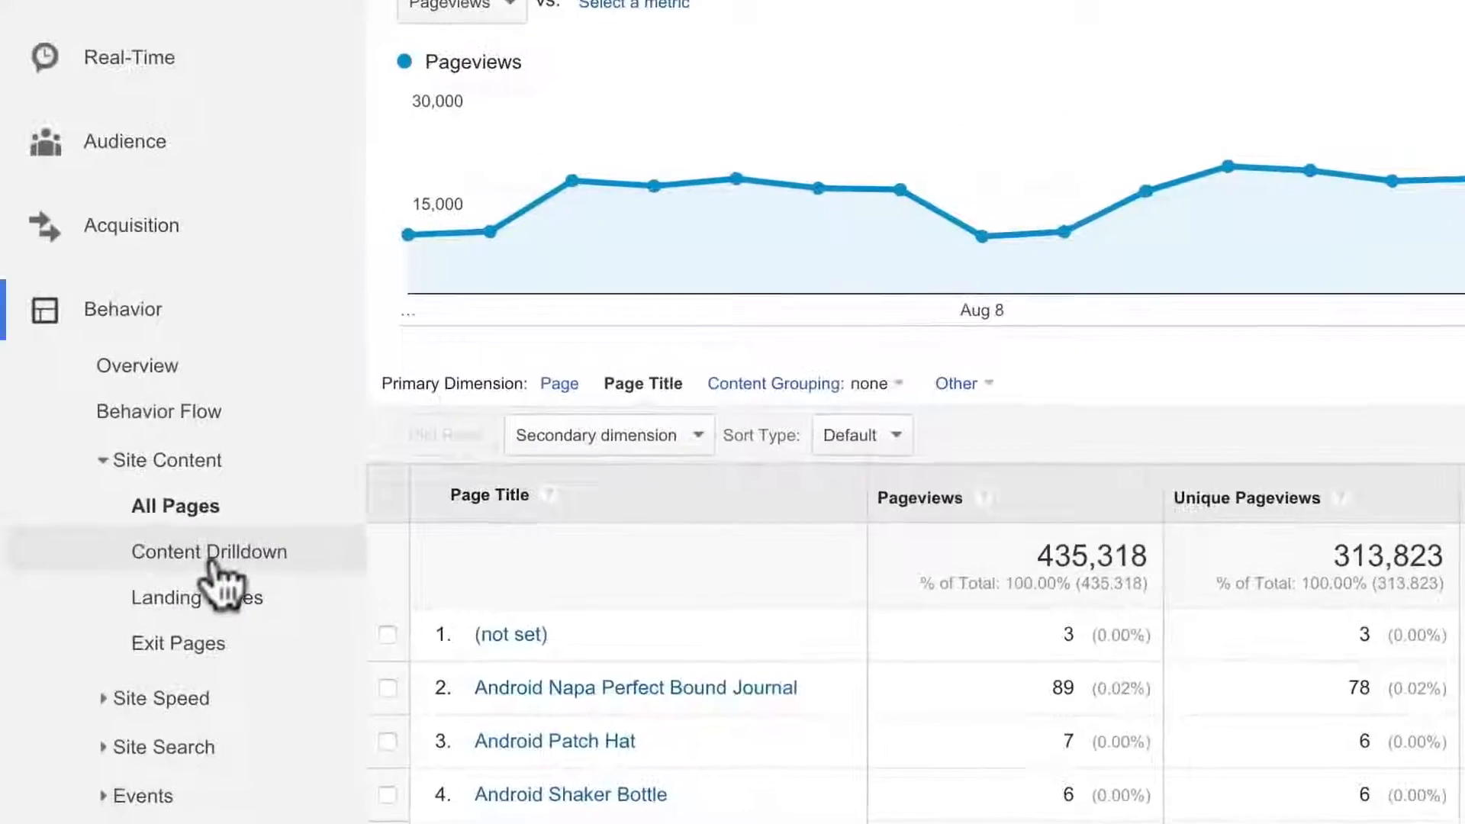
- Open the Content Drilldown report, drill into /Google+Redesign/ and show its subfolders as a pie chart of pageviews
left_click(216, 563)
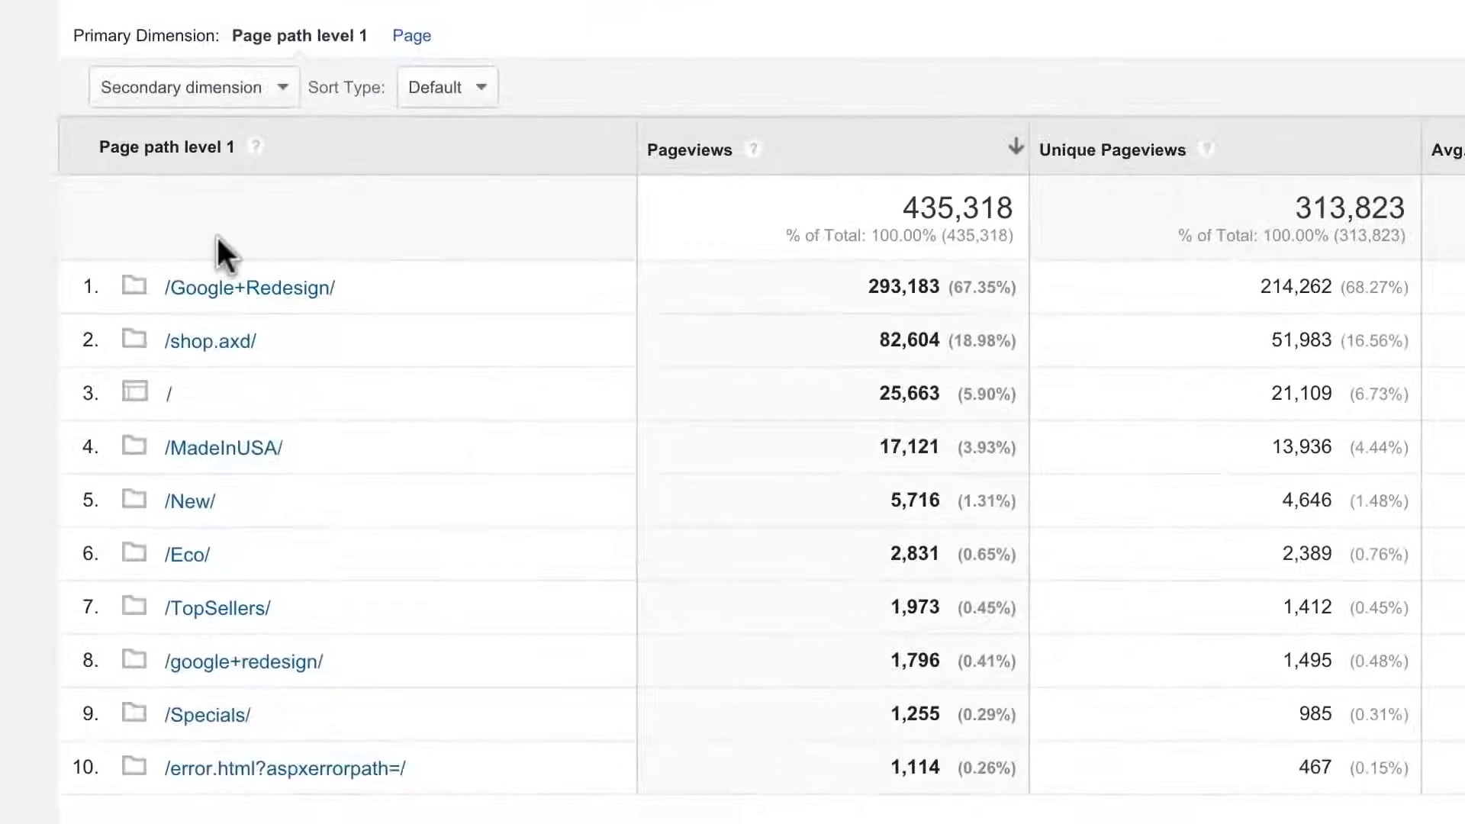
left_click(256, 513)
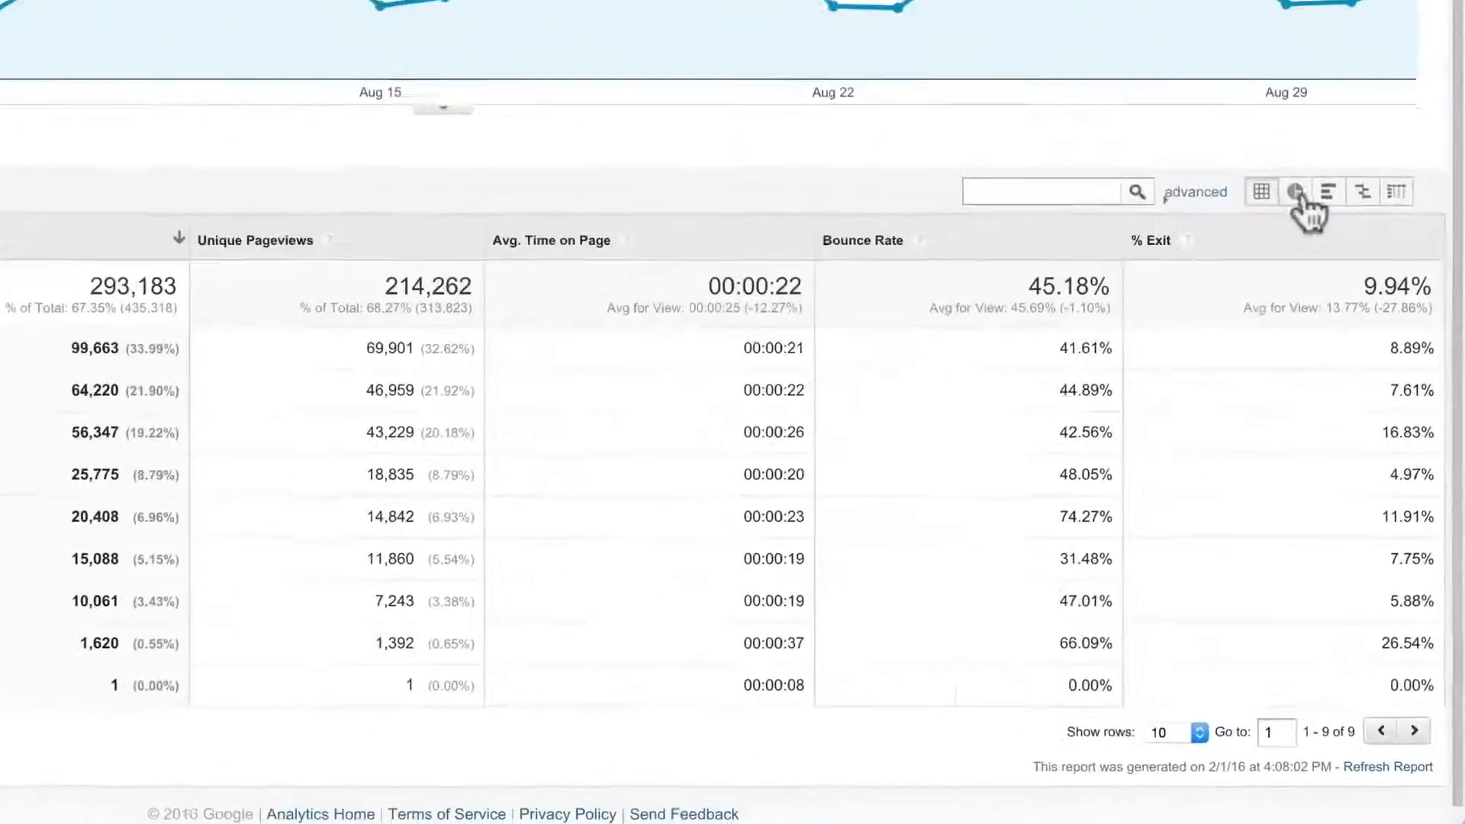
left_click(1357, 440)
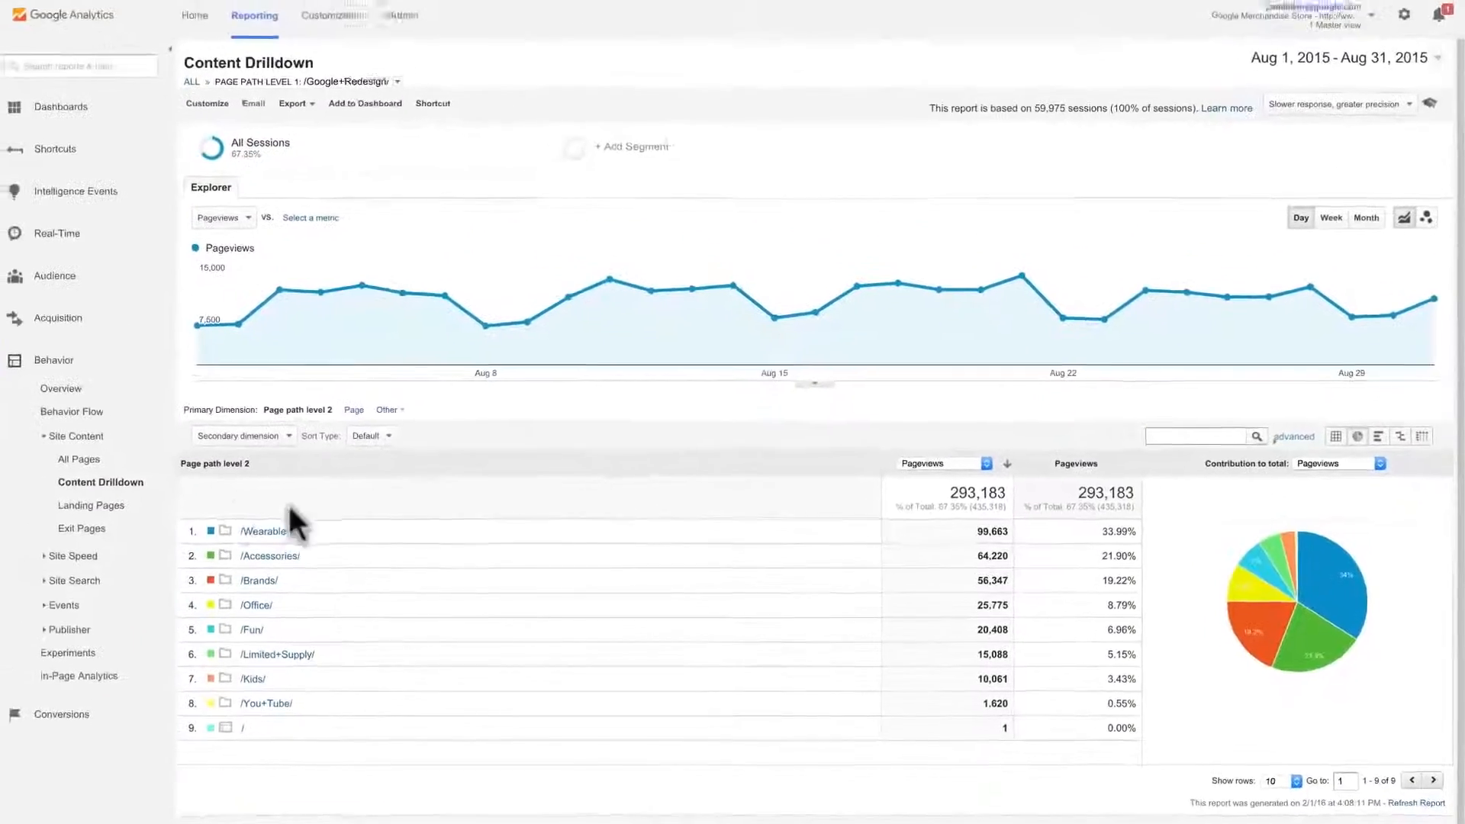
- Open the Landing Pages report and sort its table by Bounce Rate
left_click(88, 506)
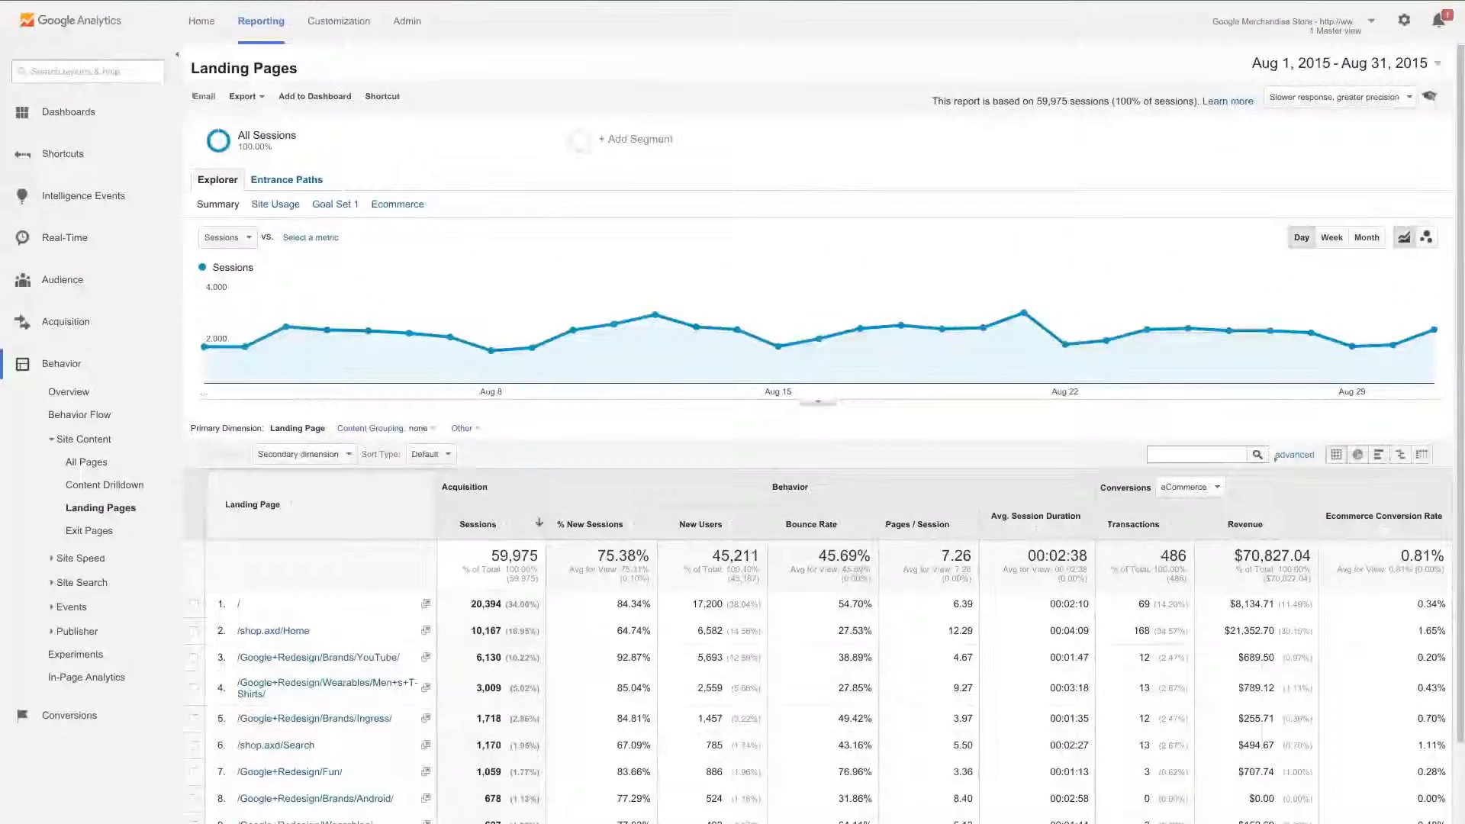
scroll(820, 435, "down", 1)
scroll(1276, 456, "down", 1)
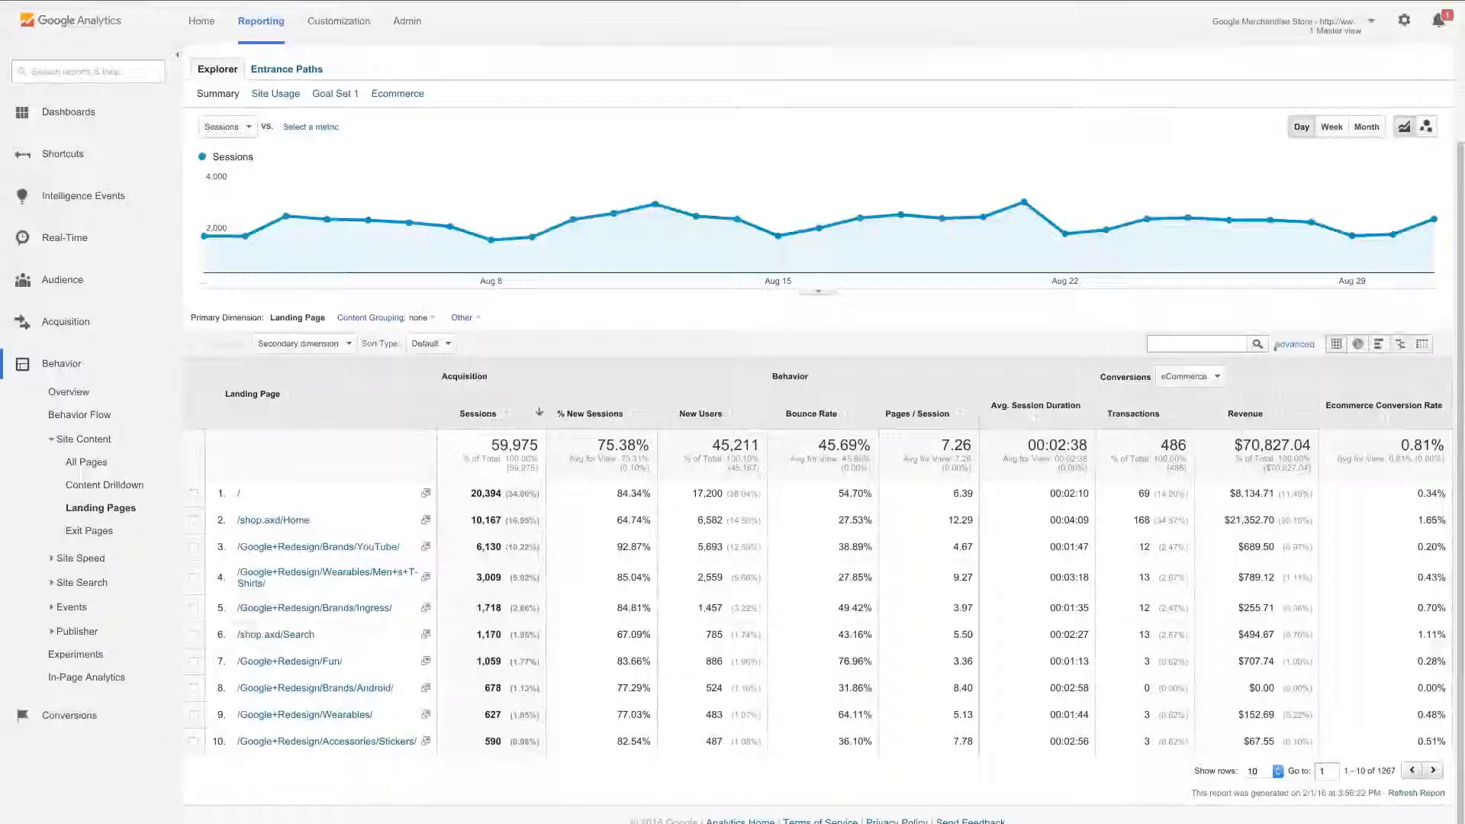
left_click(872, 420)
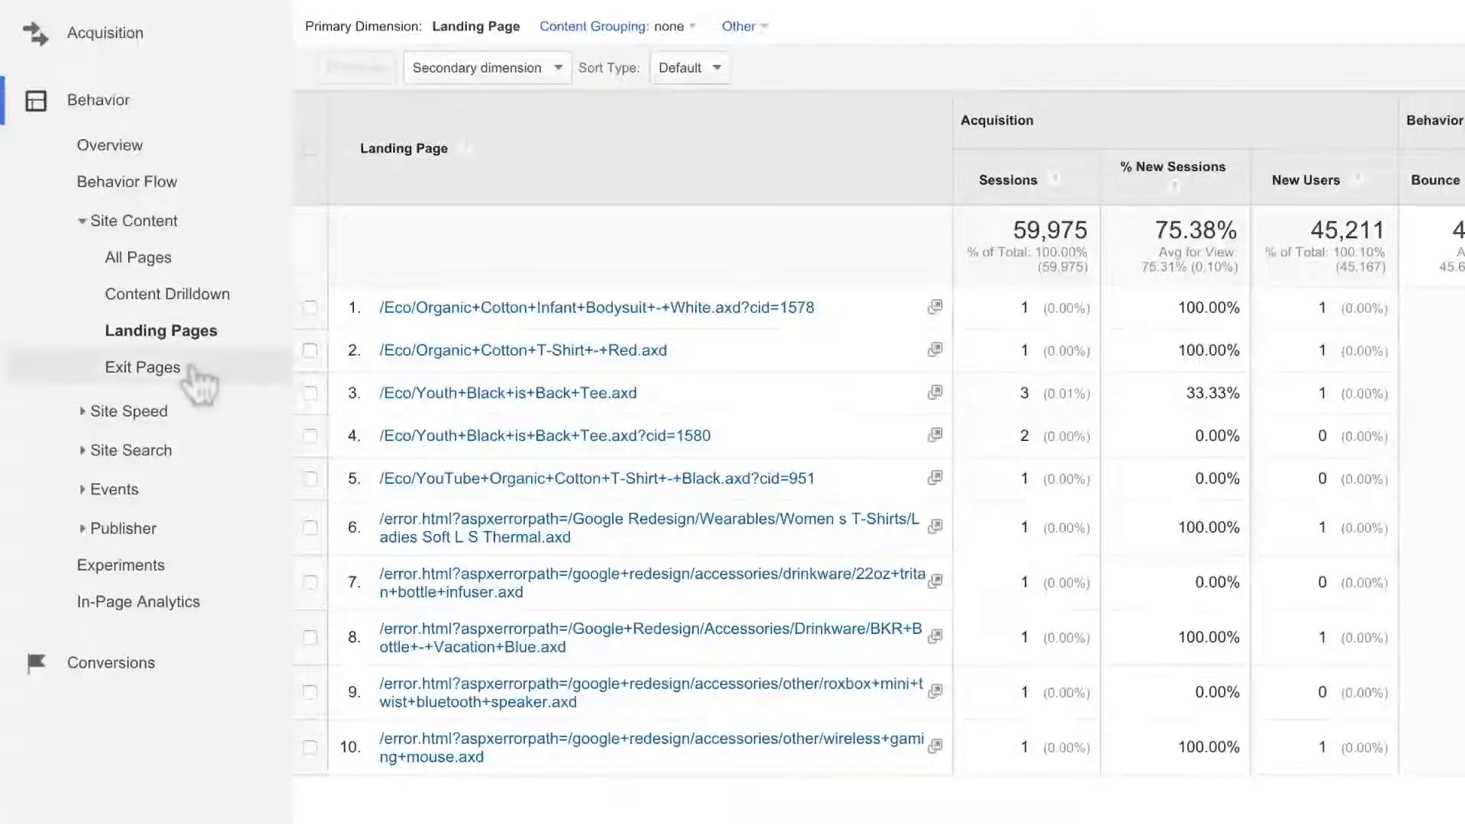
- View the Exit Pages report, collapse Site Content and open the Events Overview report
left_click(194, 373)
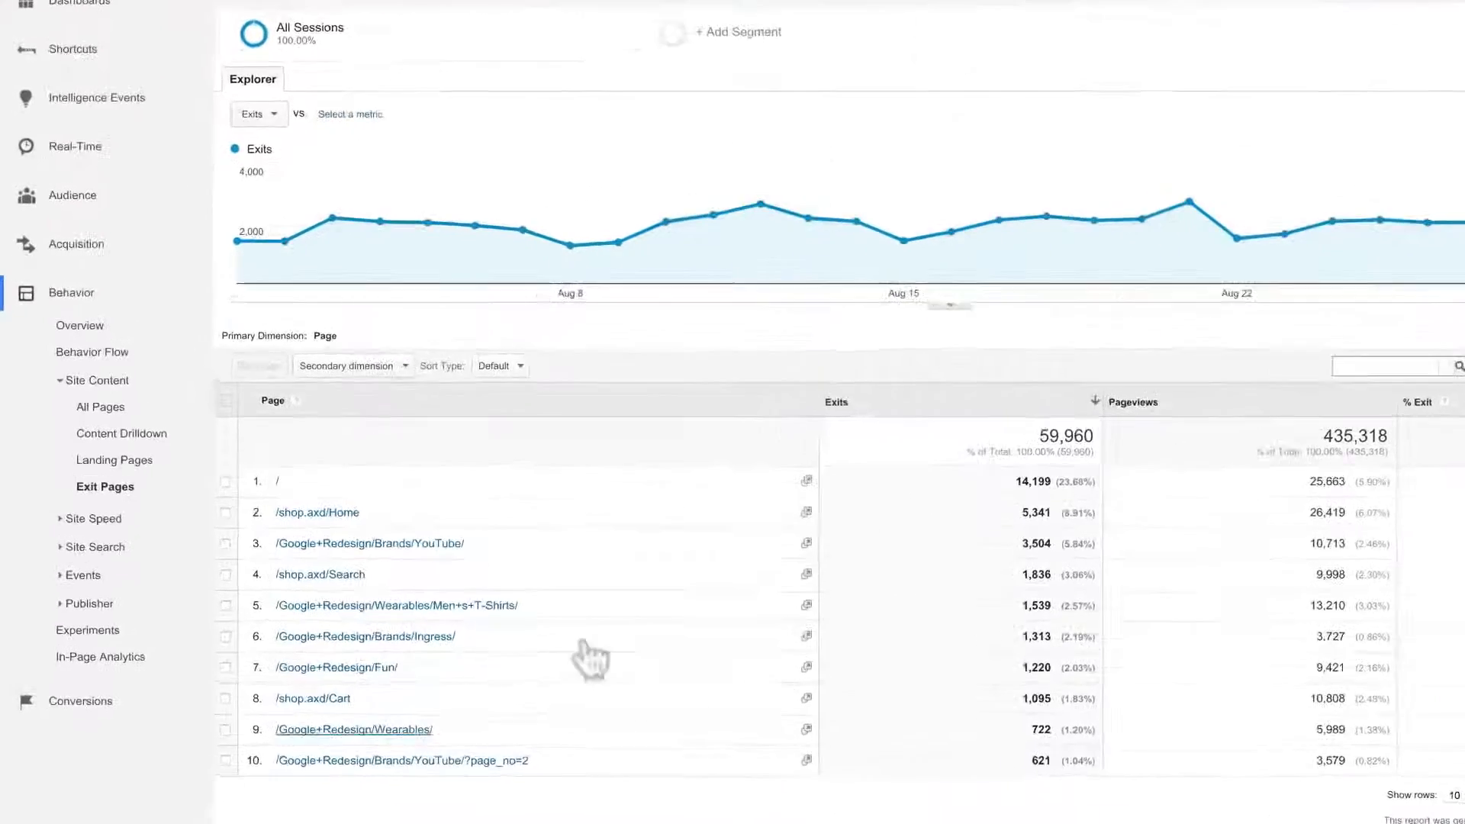
left_click(94, 380)
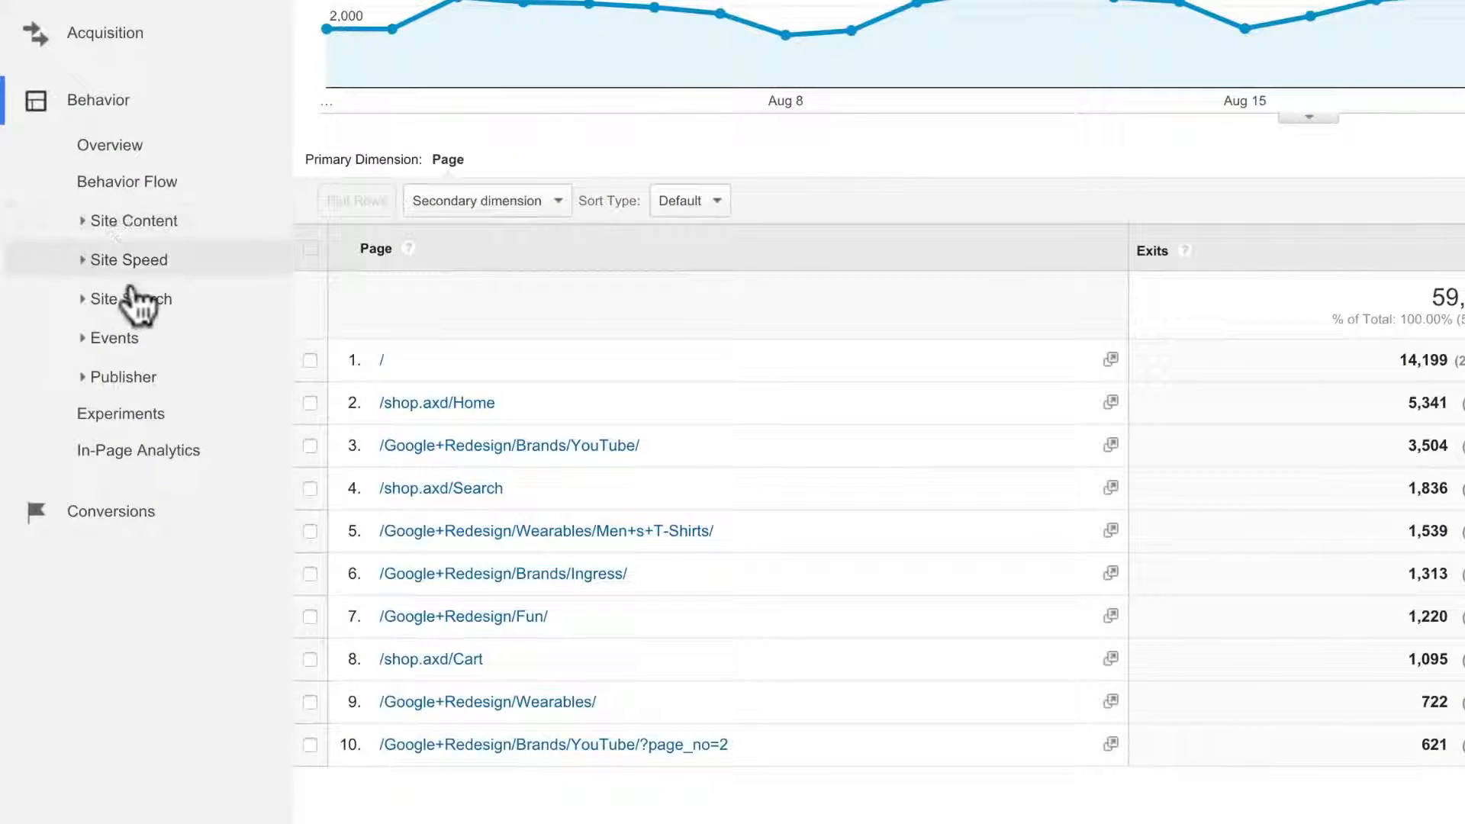
left_click(123, 340)
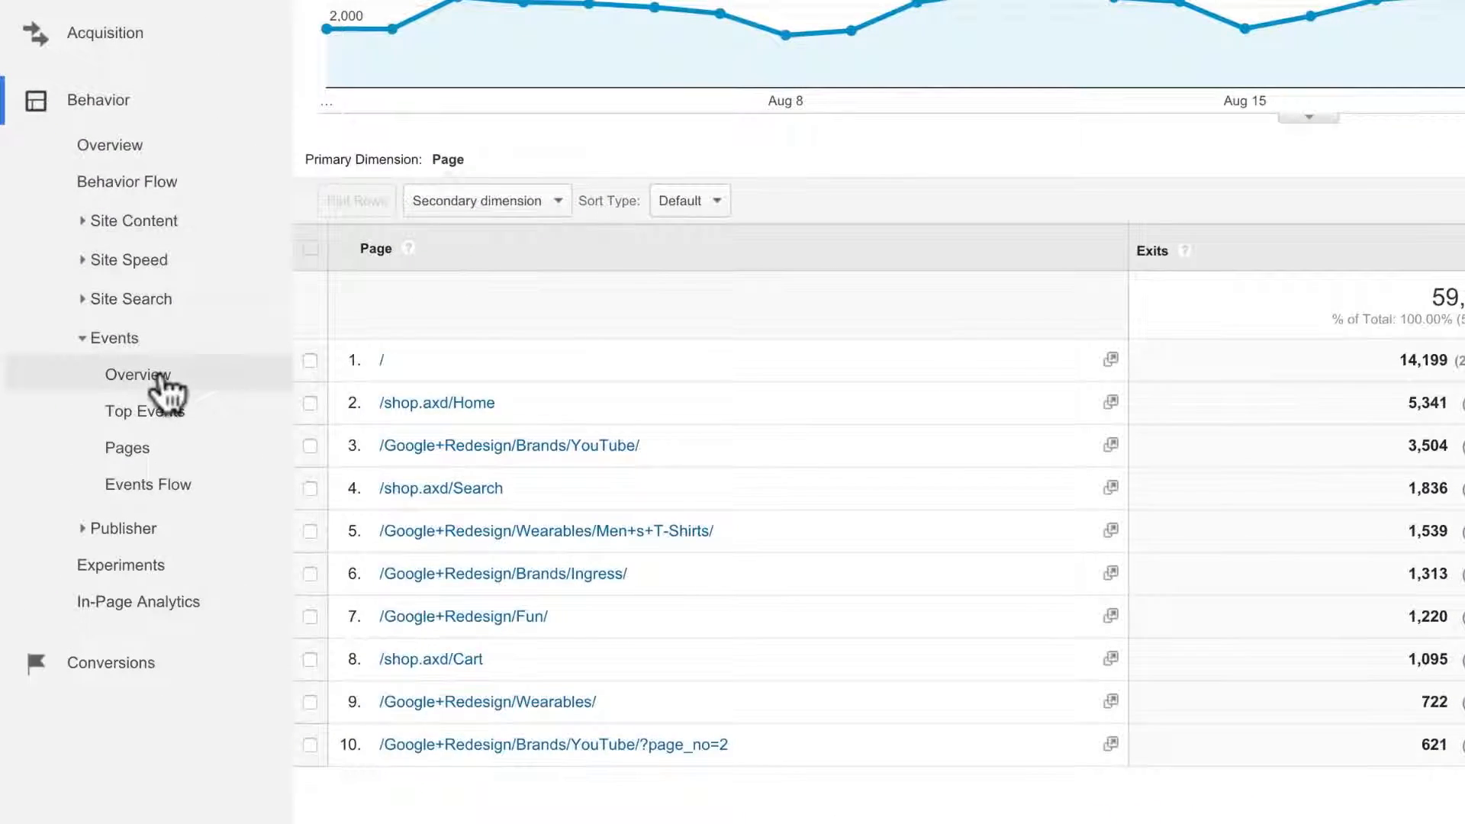
left_click(159, 376)
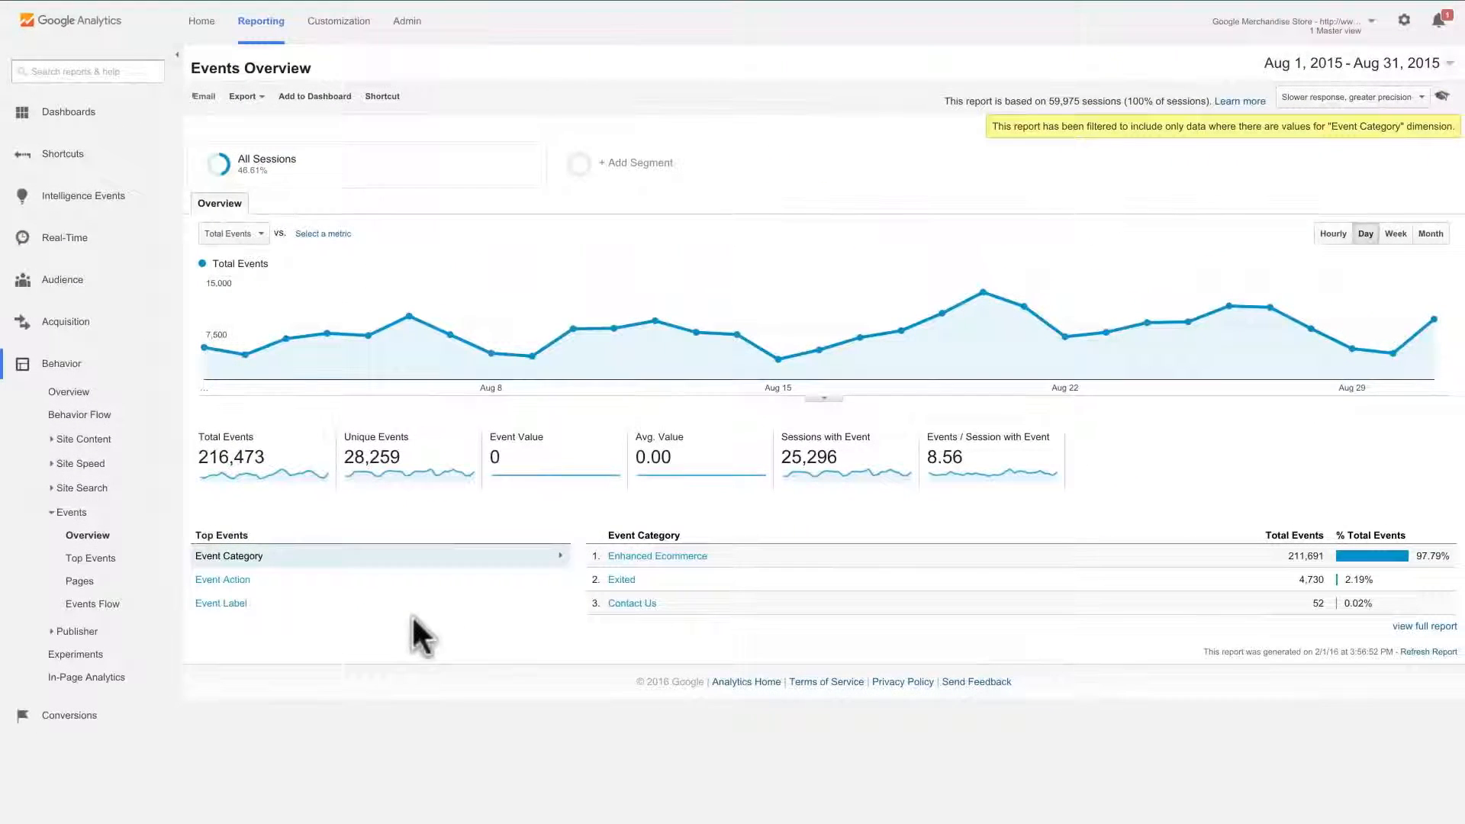
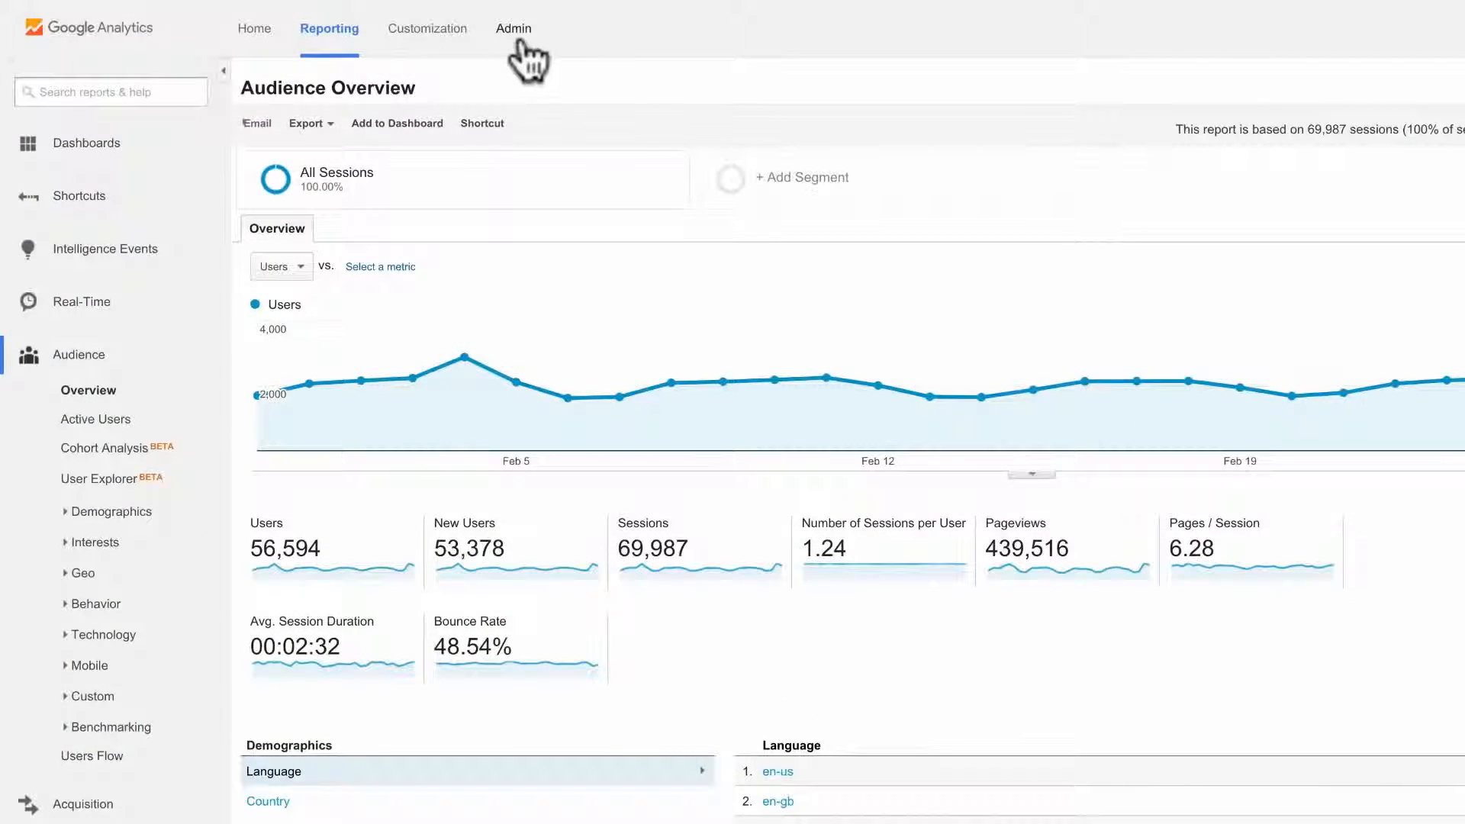
- Start a new goal for the 1 Master View from the Buy merchandise template
left_click(517, 42)
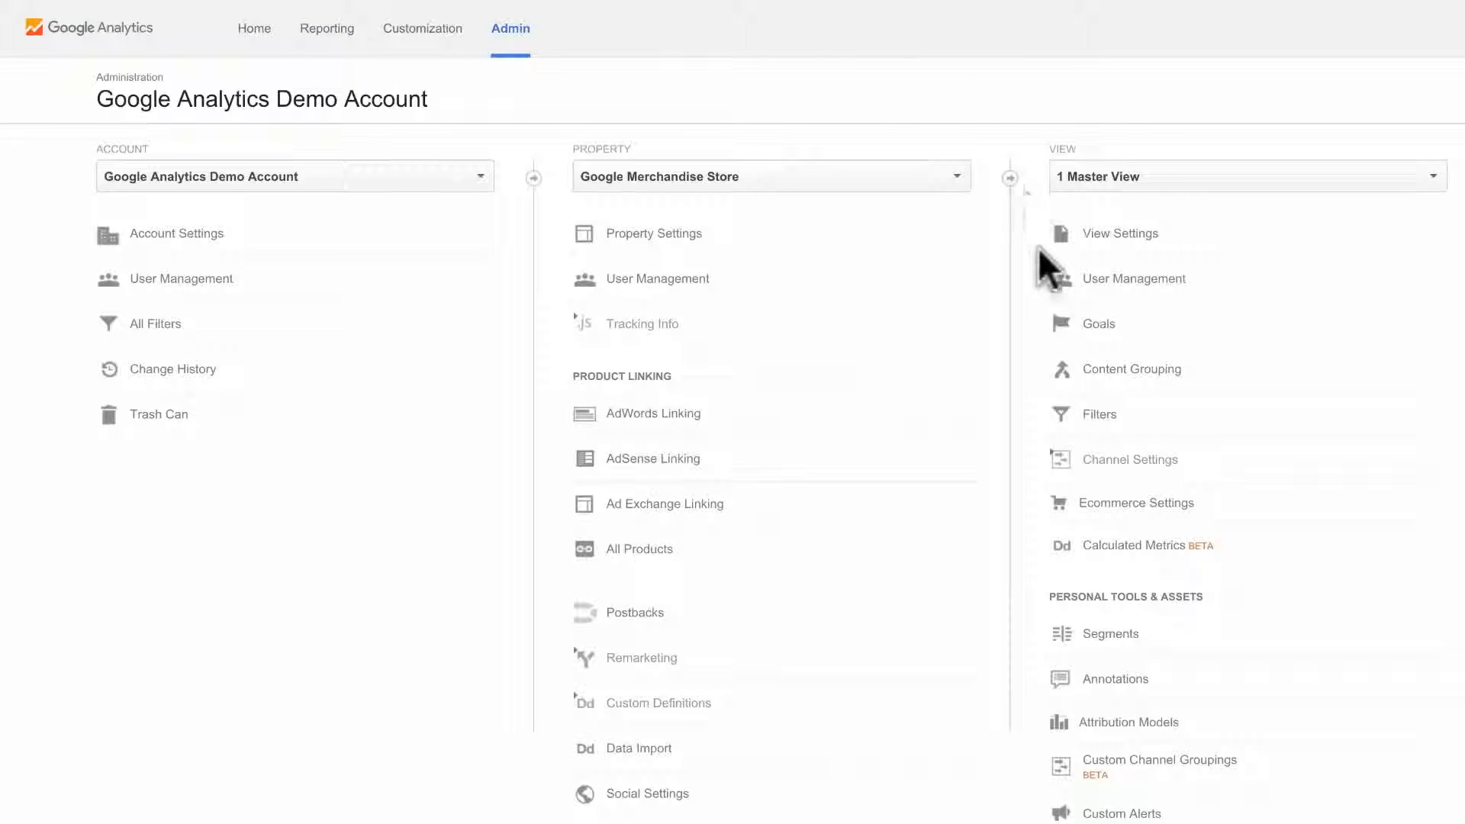
left_click(1061, 327)
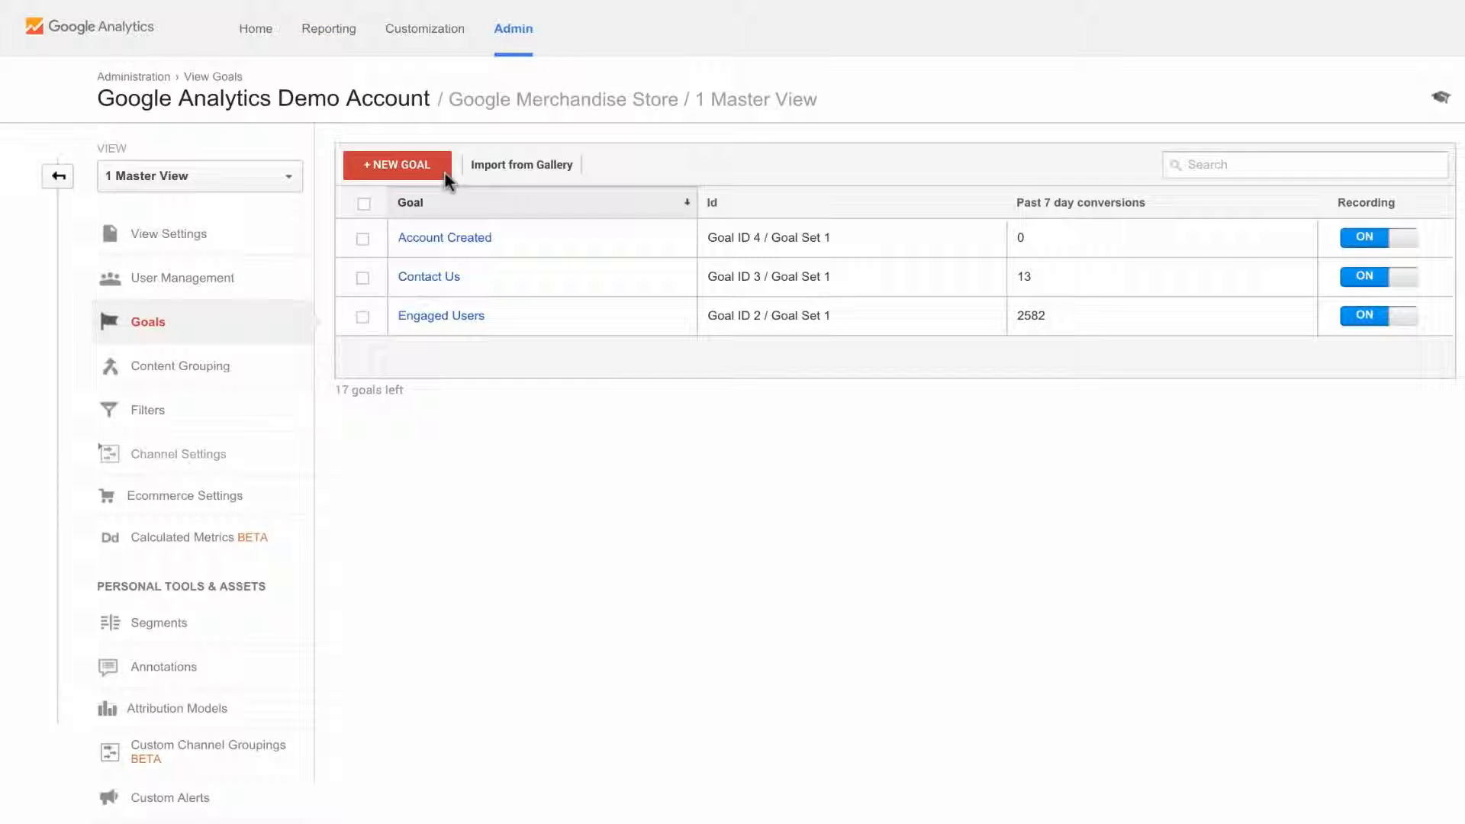
left_click(446, 173)
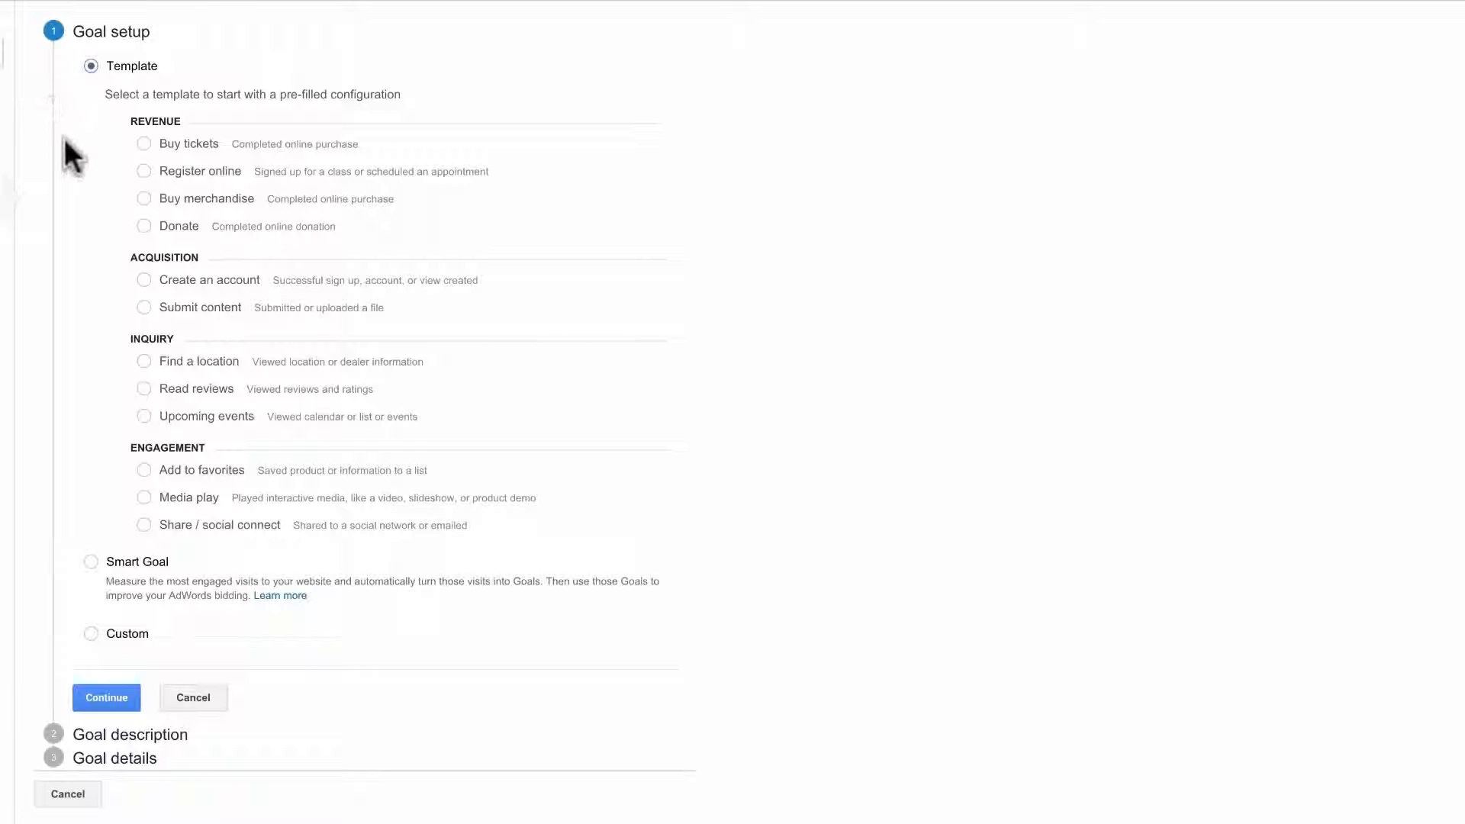
left_click(144, 198)
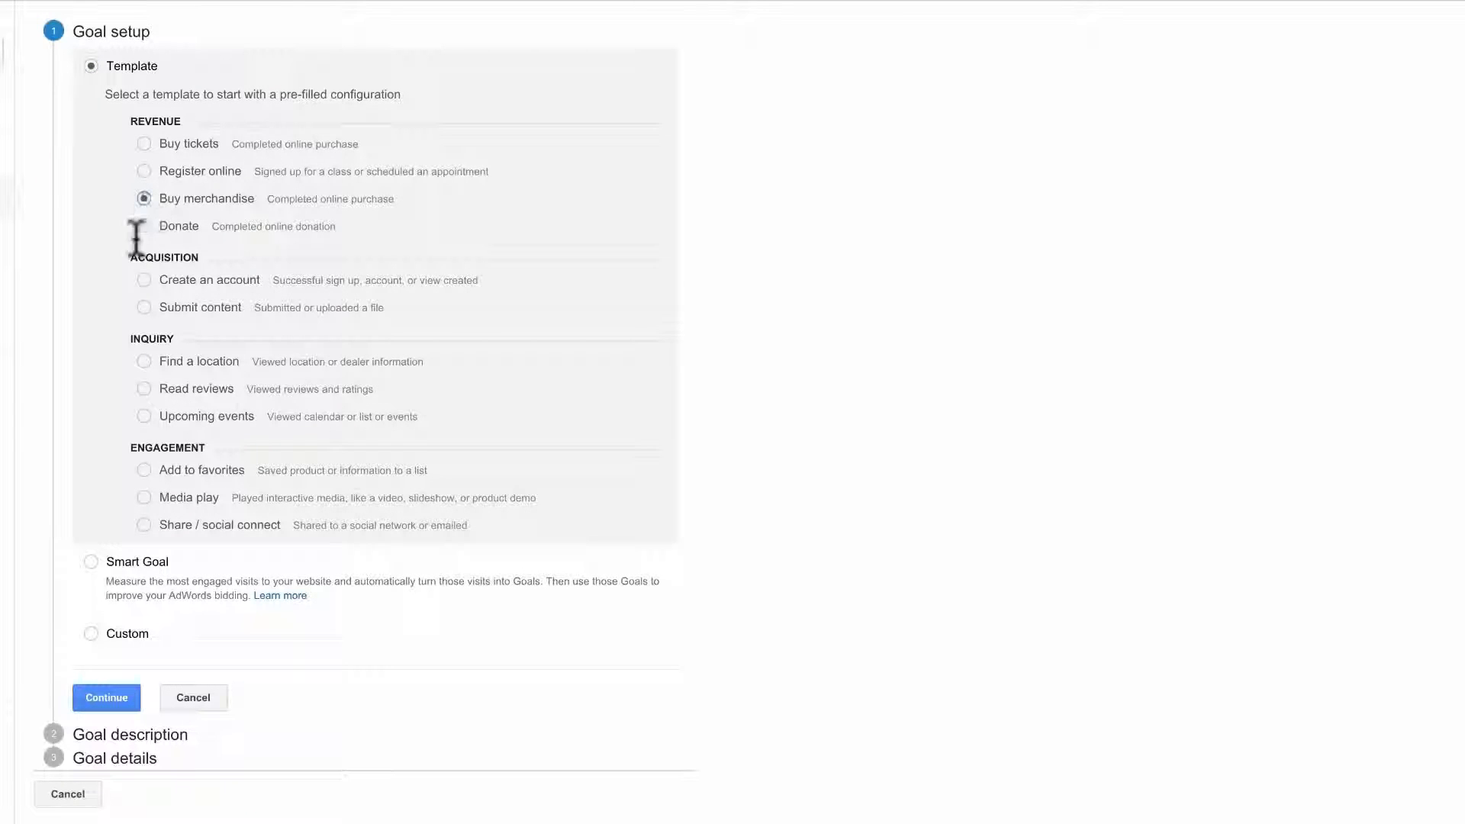
left_click(120, 707)
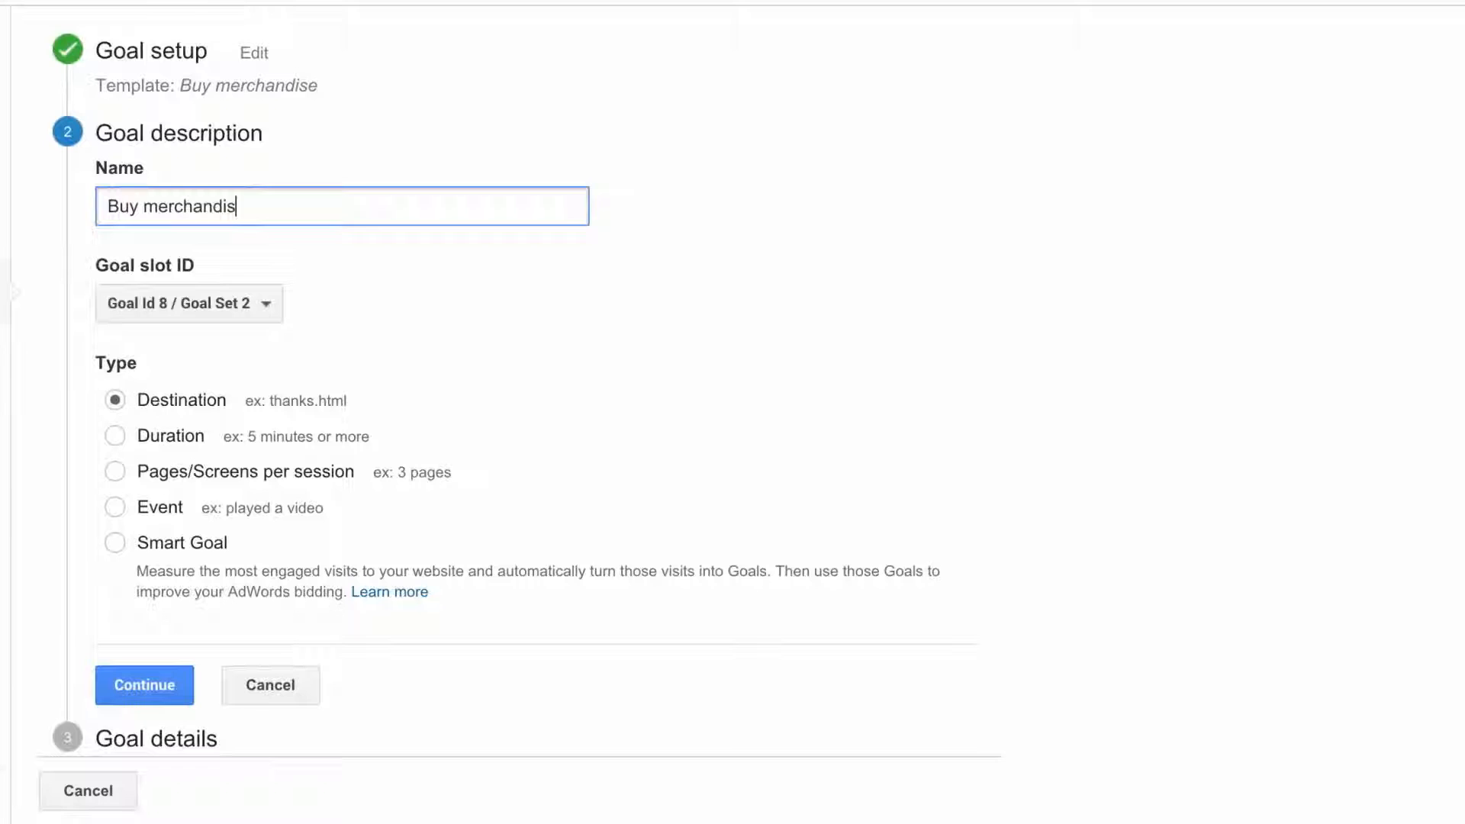
- Name the goal "Checkout Complete", keep the Destination type and continue to the goal details
key("BackSpace")
key("BackSpace")
key("BackSpace")
key("BackSpace")
key("BackSpace")
key("BackSpace")
key("BackSpace")
key("BackSpace")
key("BackSpace")
key("BackSpace")
key("BackSpace")
key("BackSpace")
key("BackSpace")
key("BackSpace")
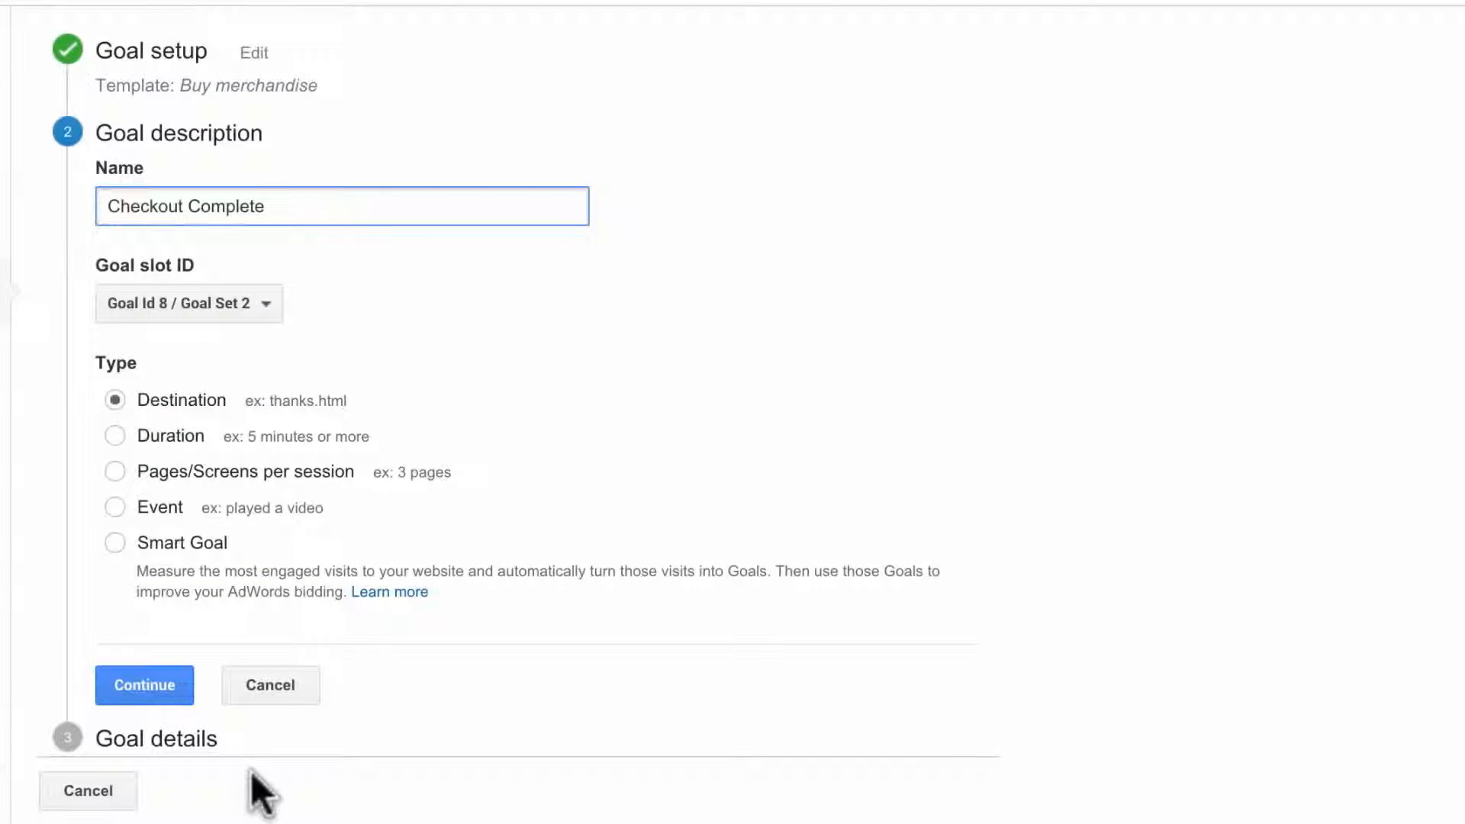
left_click(174, 693)
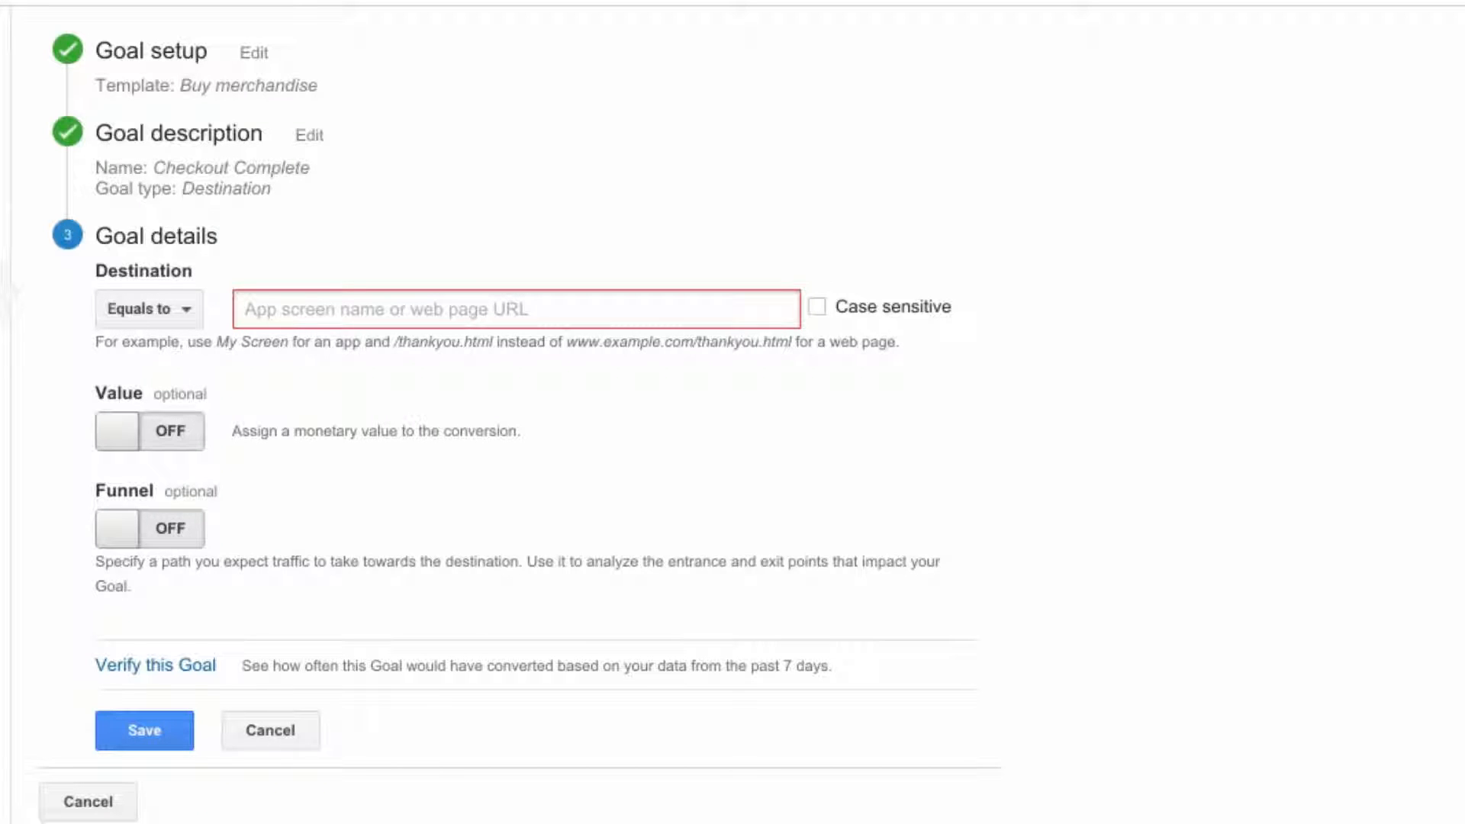
- Set the goal's destination to /SubmitOrder and verify the goal against recent data
type("https://www.googlemerchandisestore.com/shop.axd")
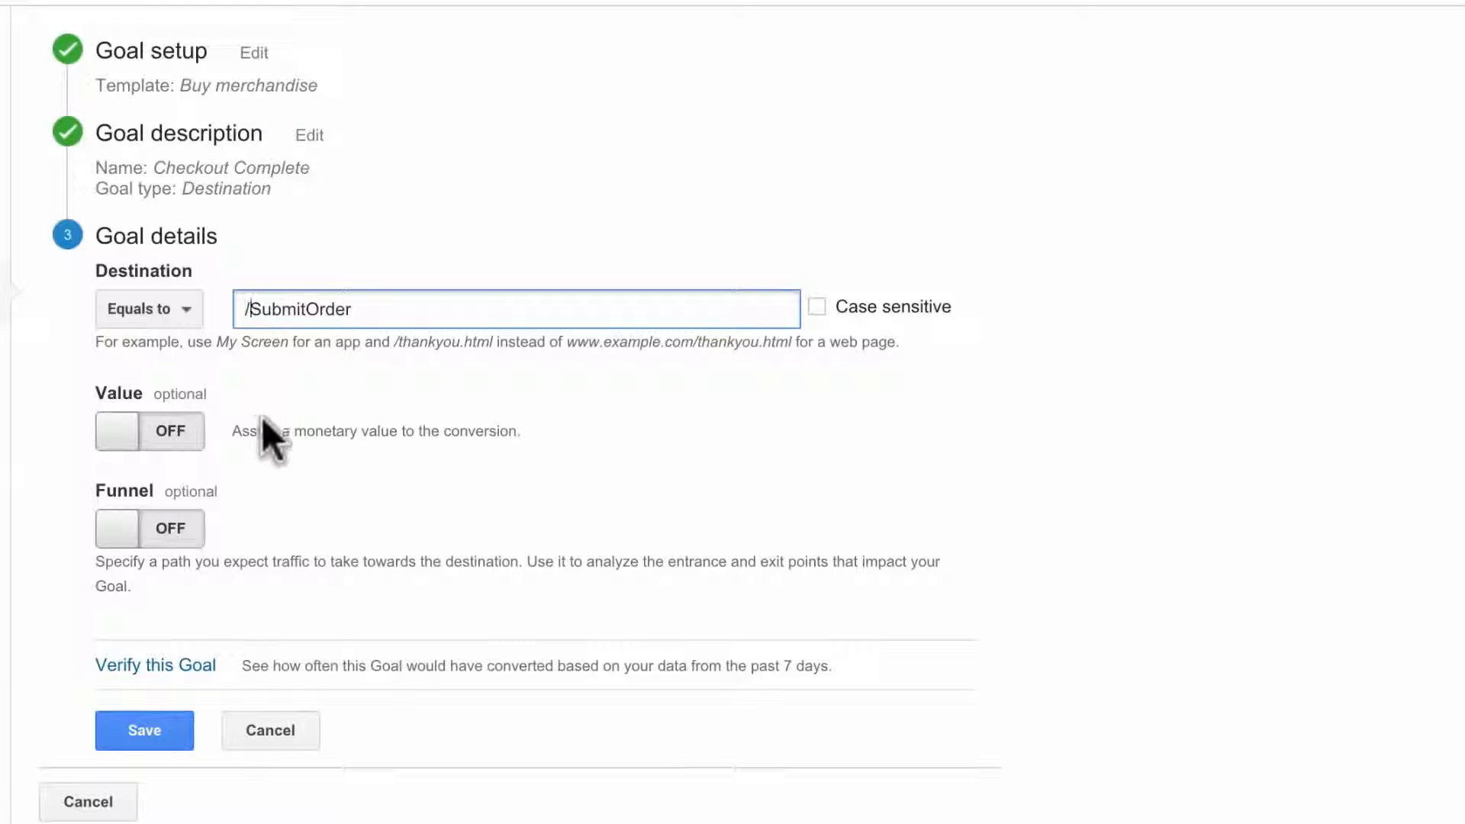
left_click(204, 665)
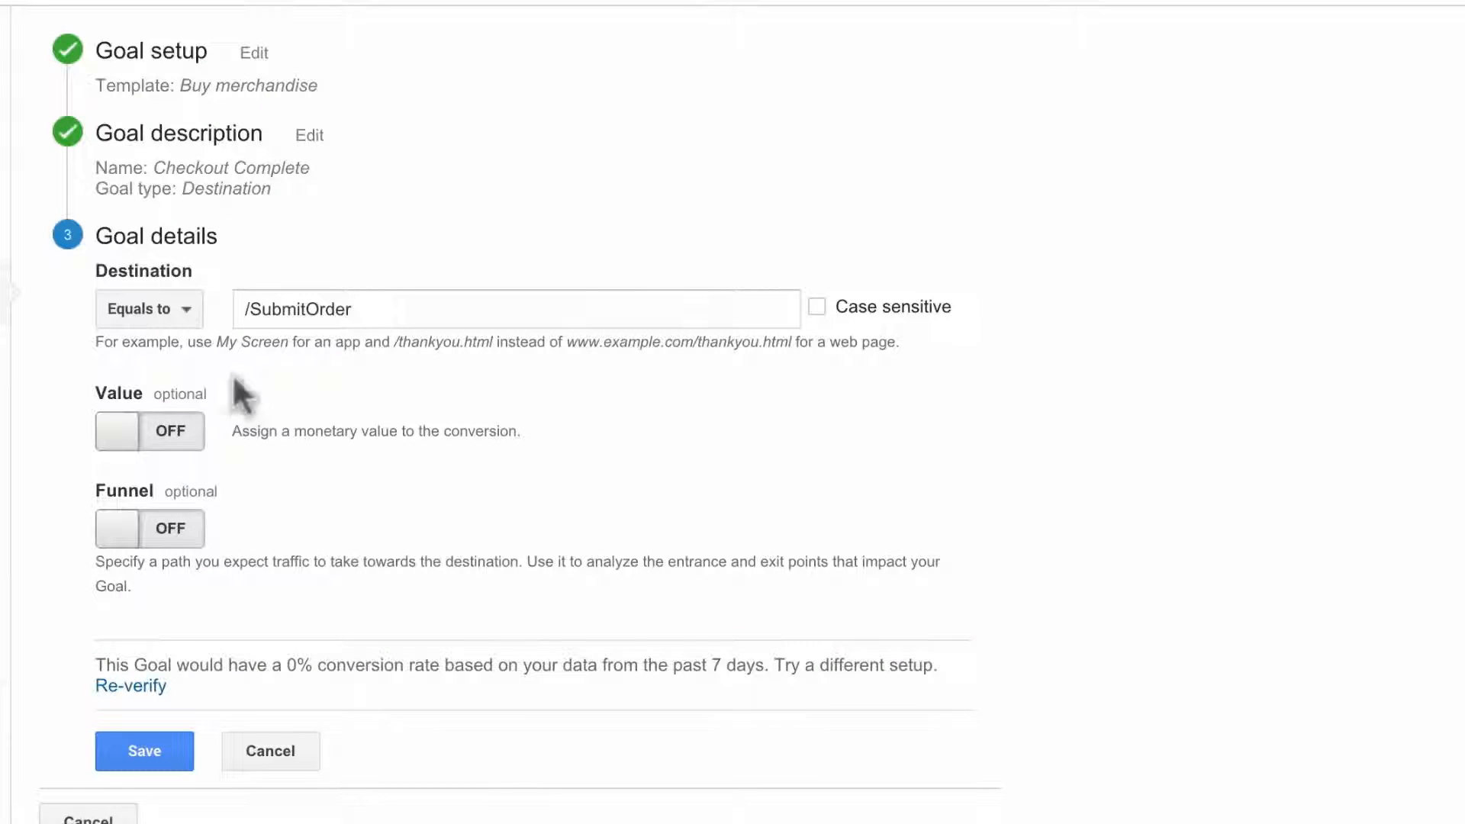
- Set the destination match type to Regular expression and re-verify the goal
left_click(189, 316)
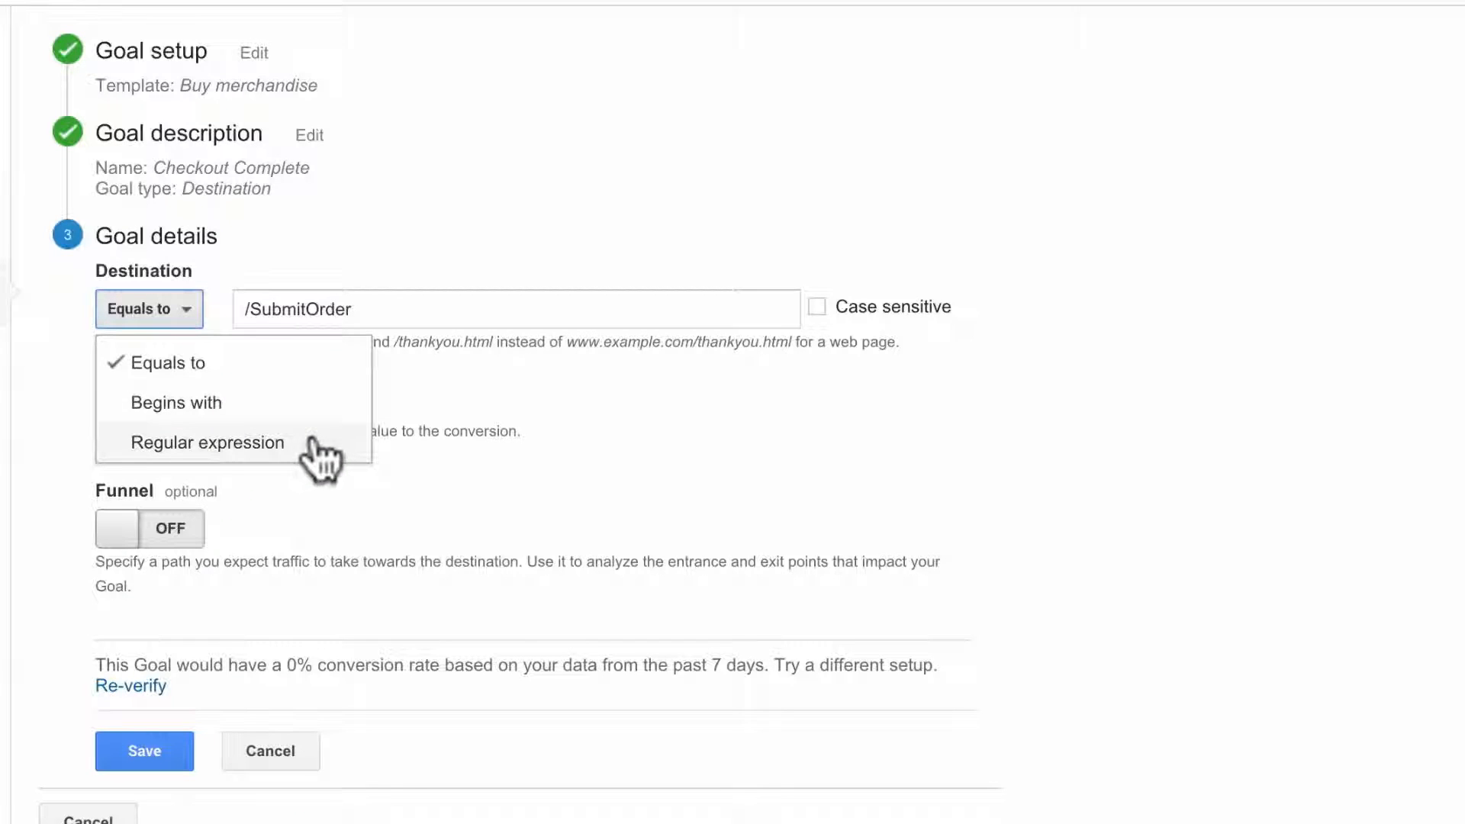
left_click(313, 444)
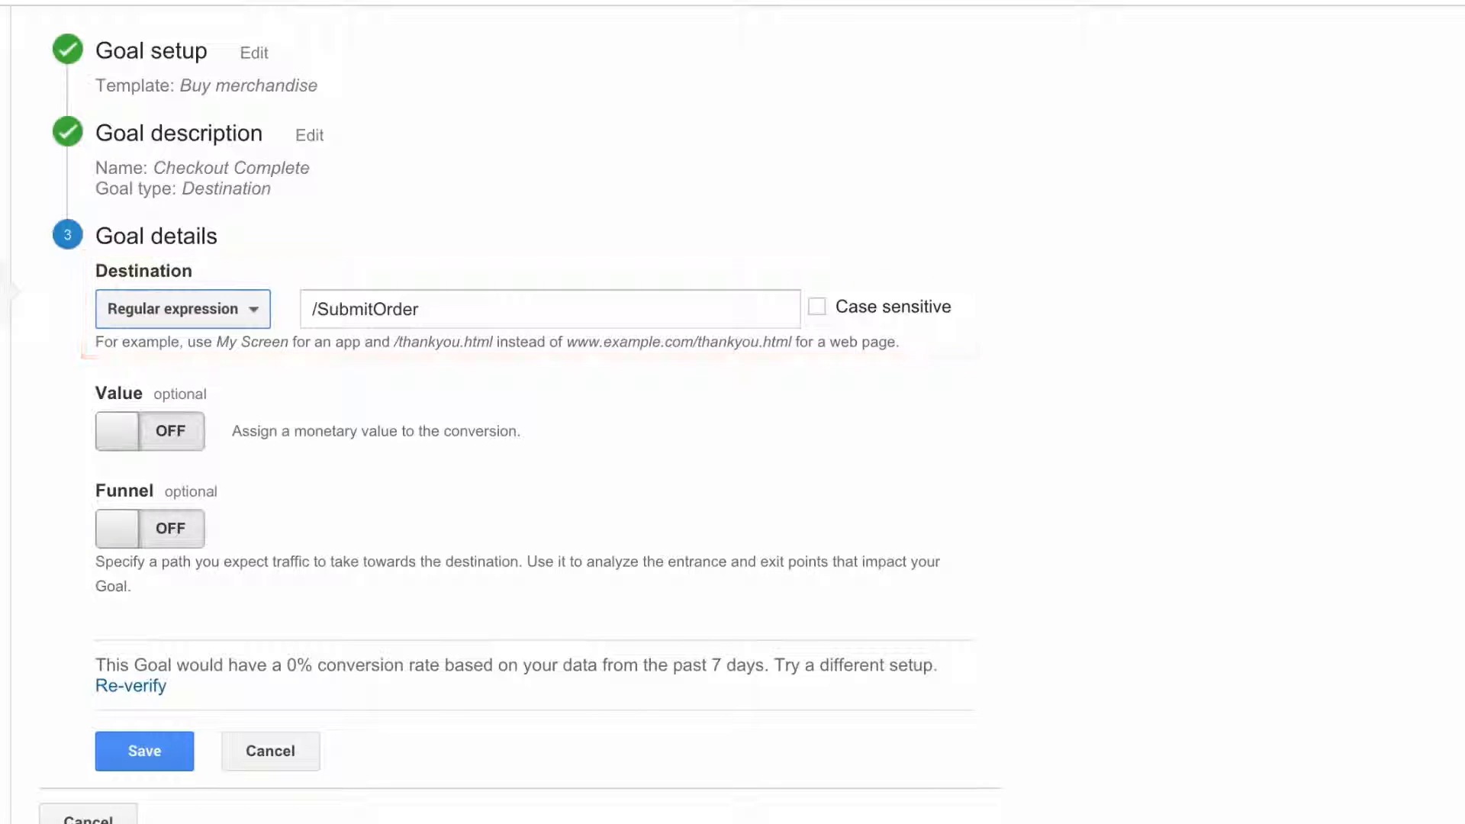
left_click(161, 686)
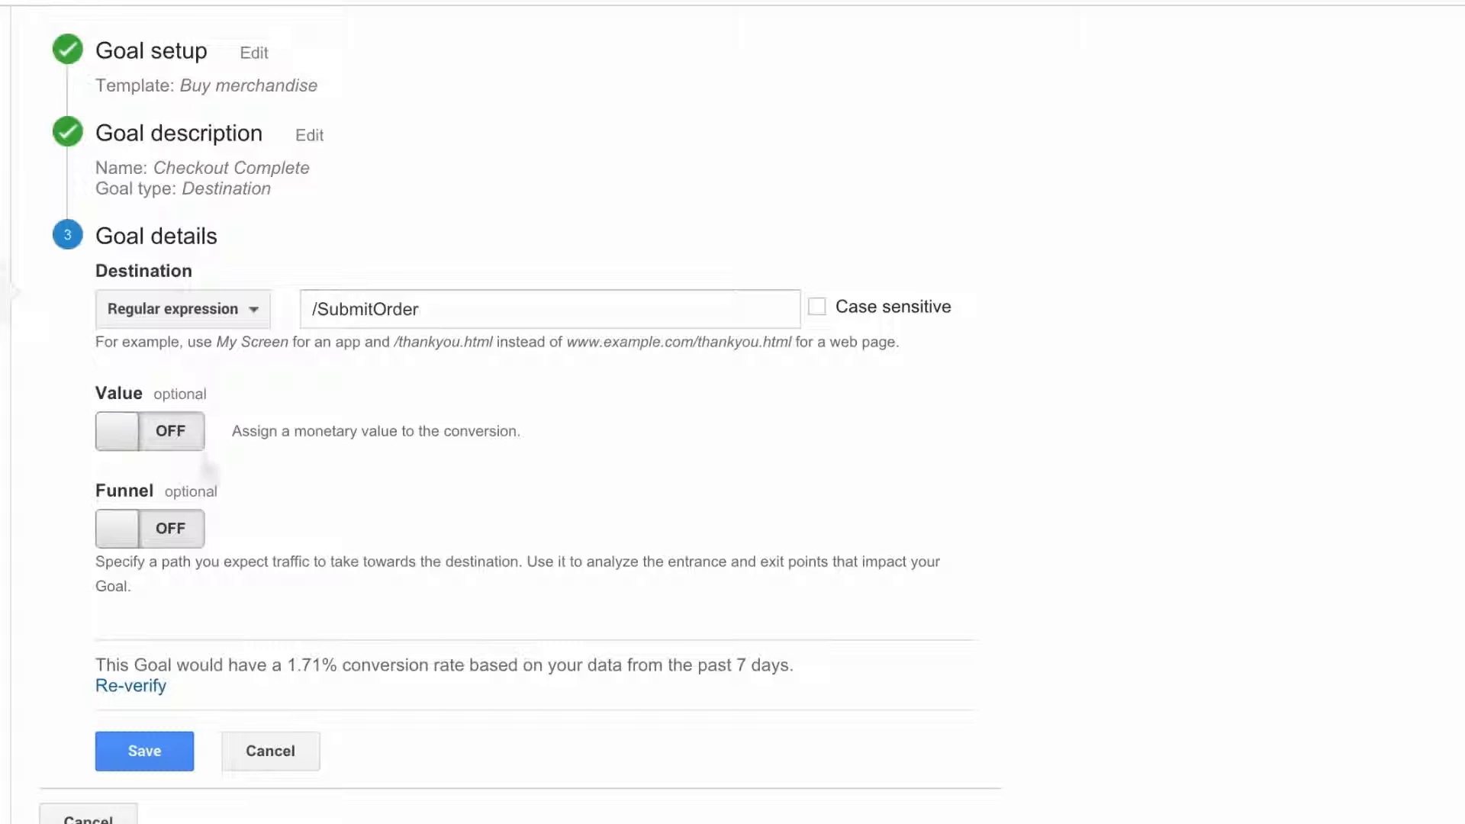
left_click(192, 444)
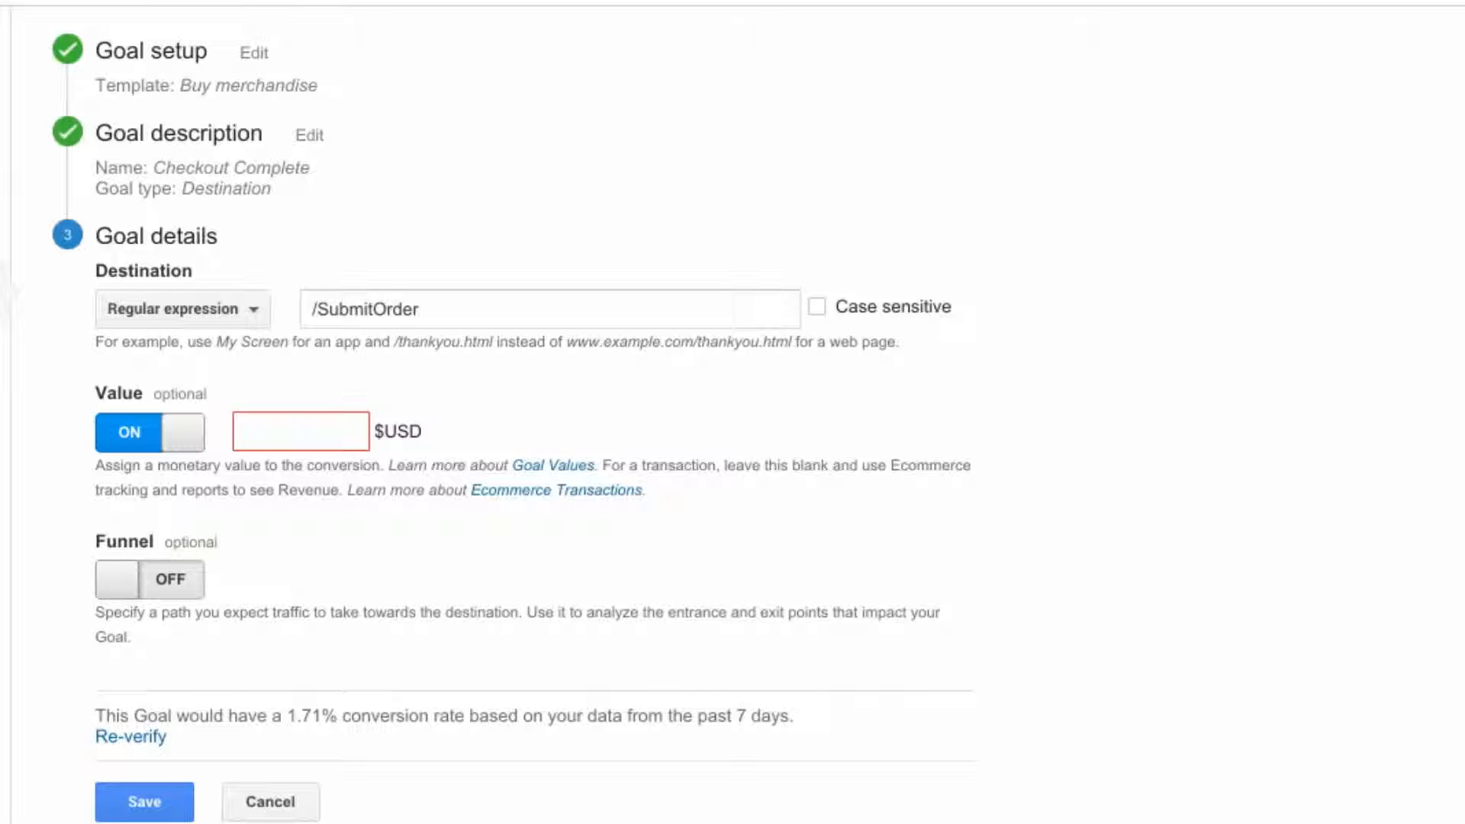
type("1")
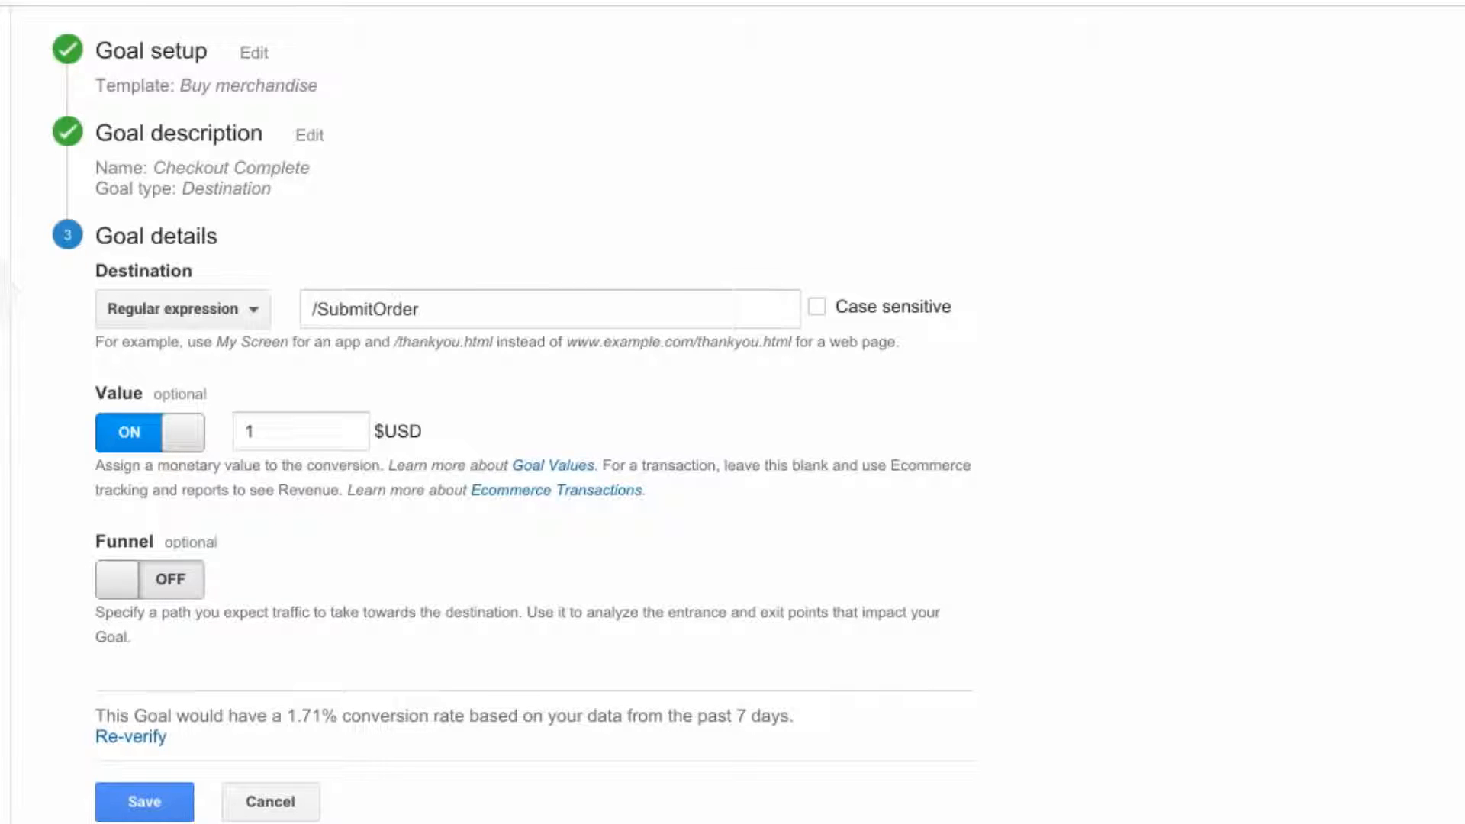
left_click(197, 449)
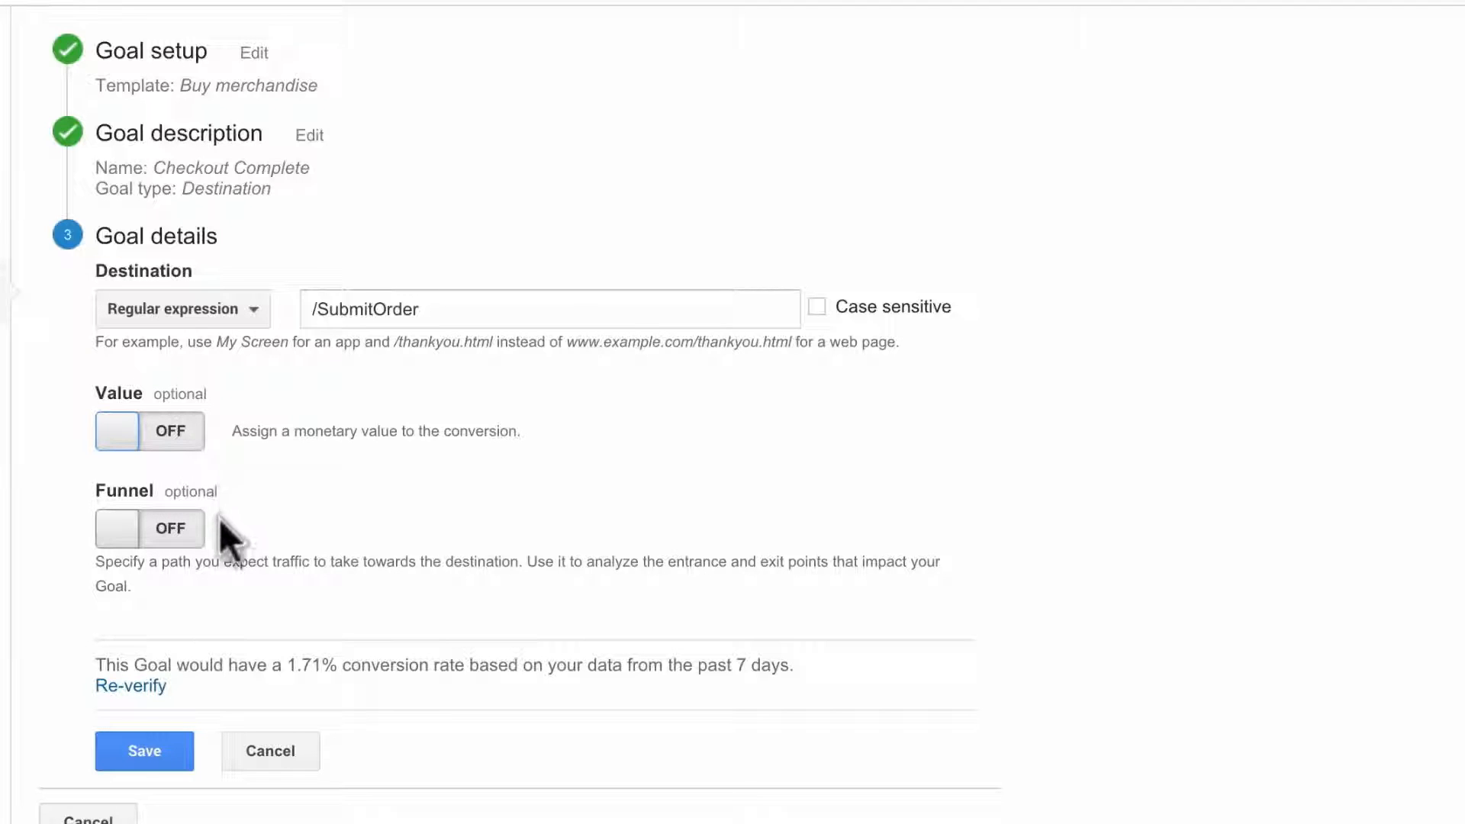
- Turn on the goal's funnel, define its first step as Checkout Cart with the page /Checkout, and add another step
left_click(195, 529)
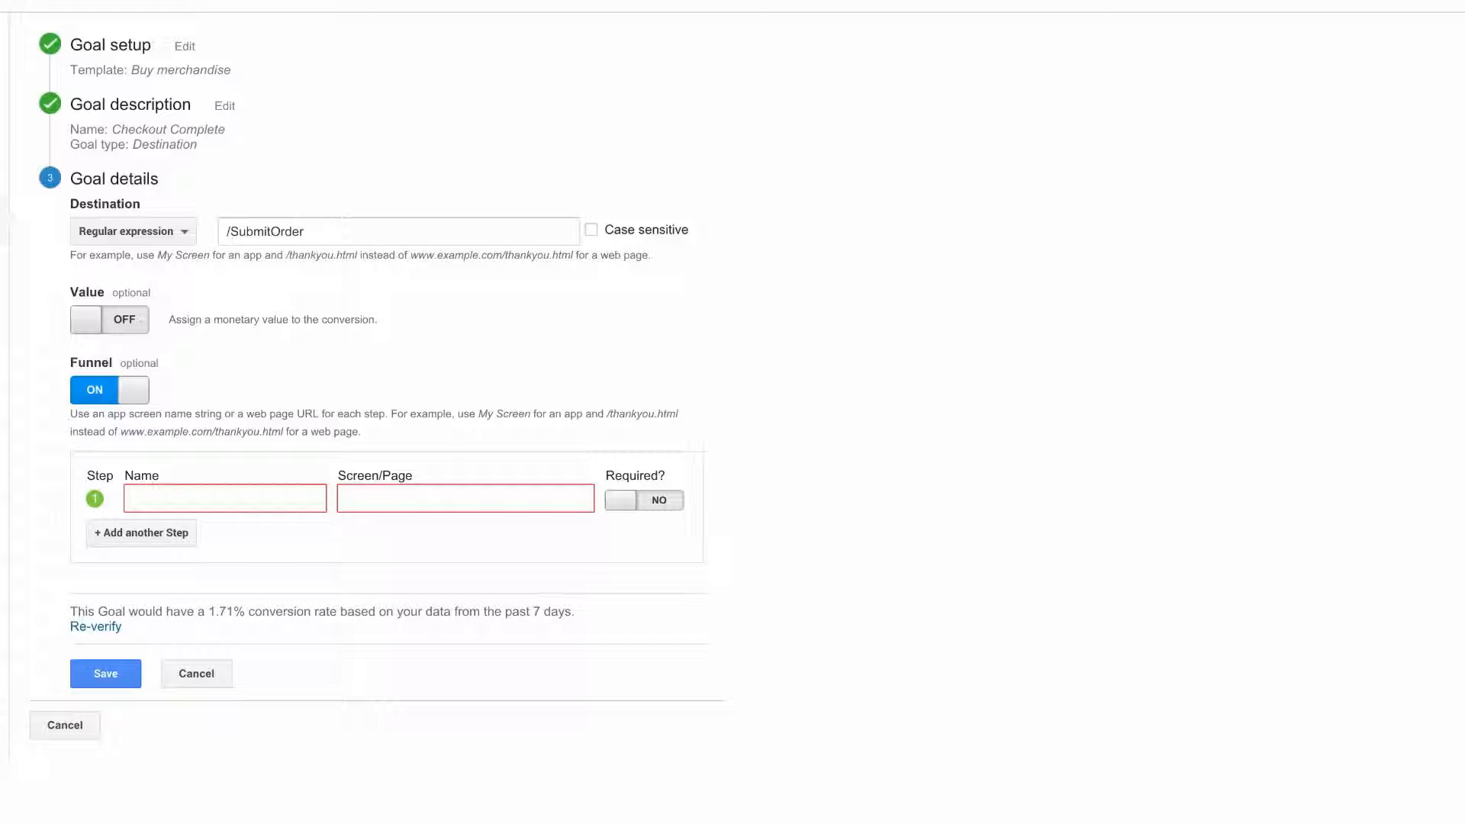
left_click(225, 499)
type("Checkout Cart")
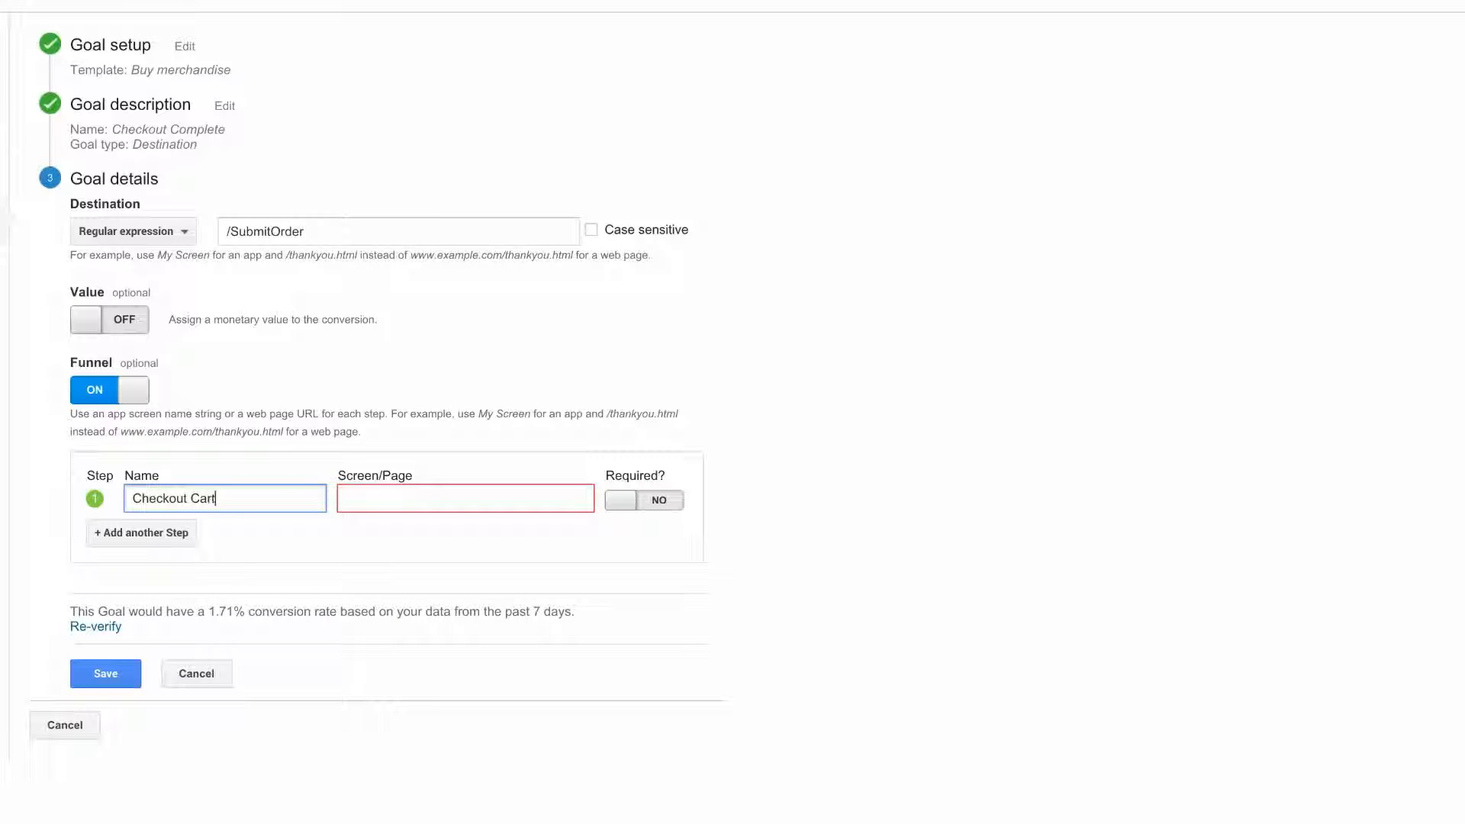
key("Tab")
type("/Check")
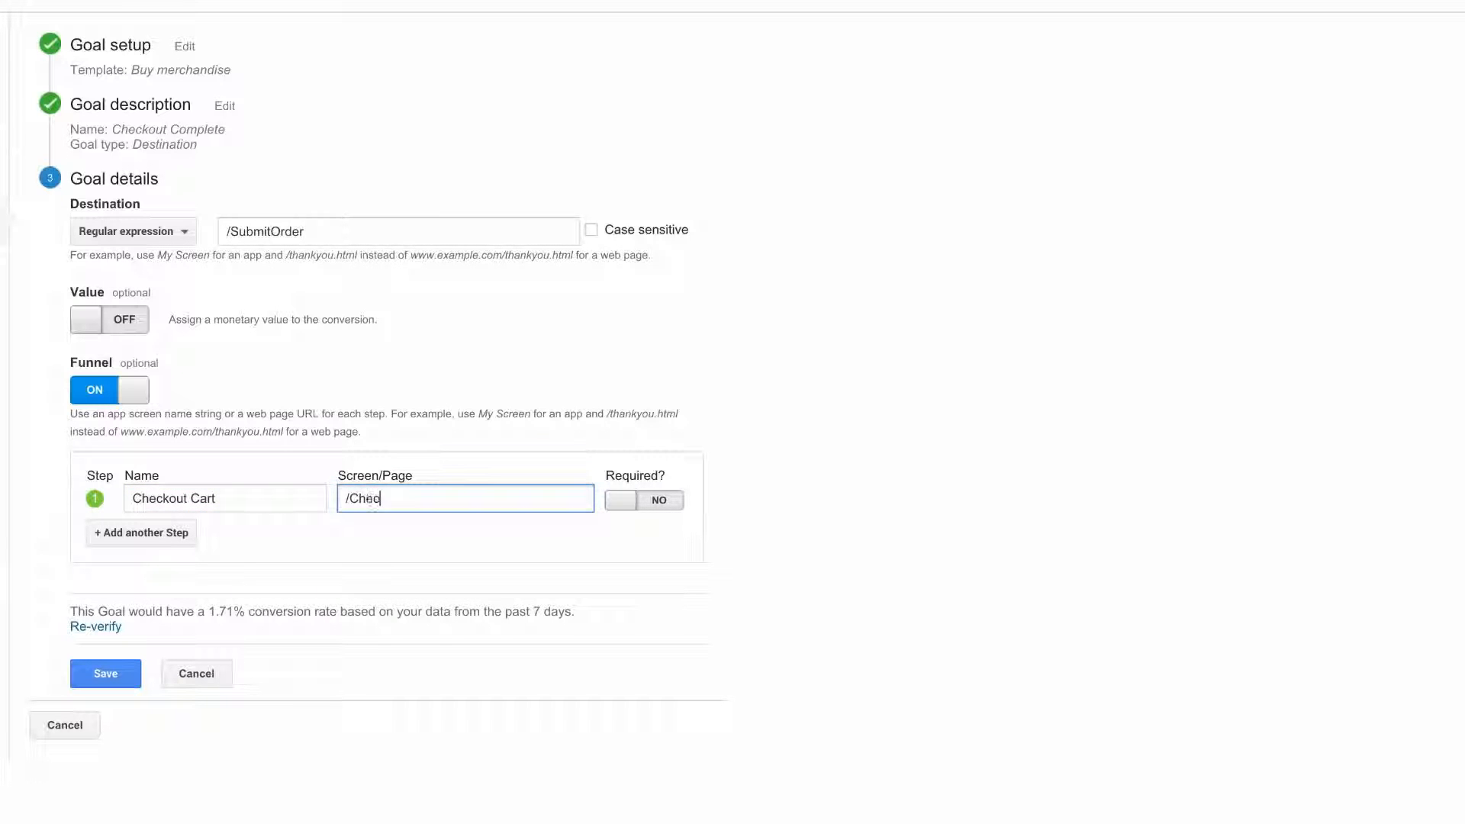
type("out")
left_click(188, 535)
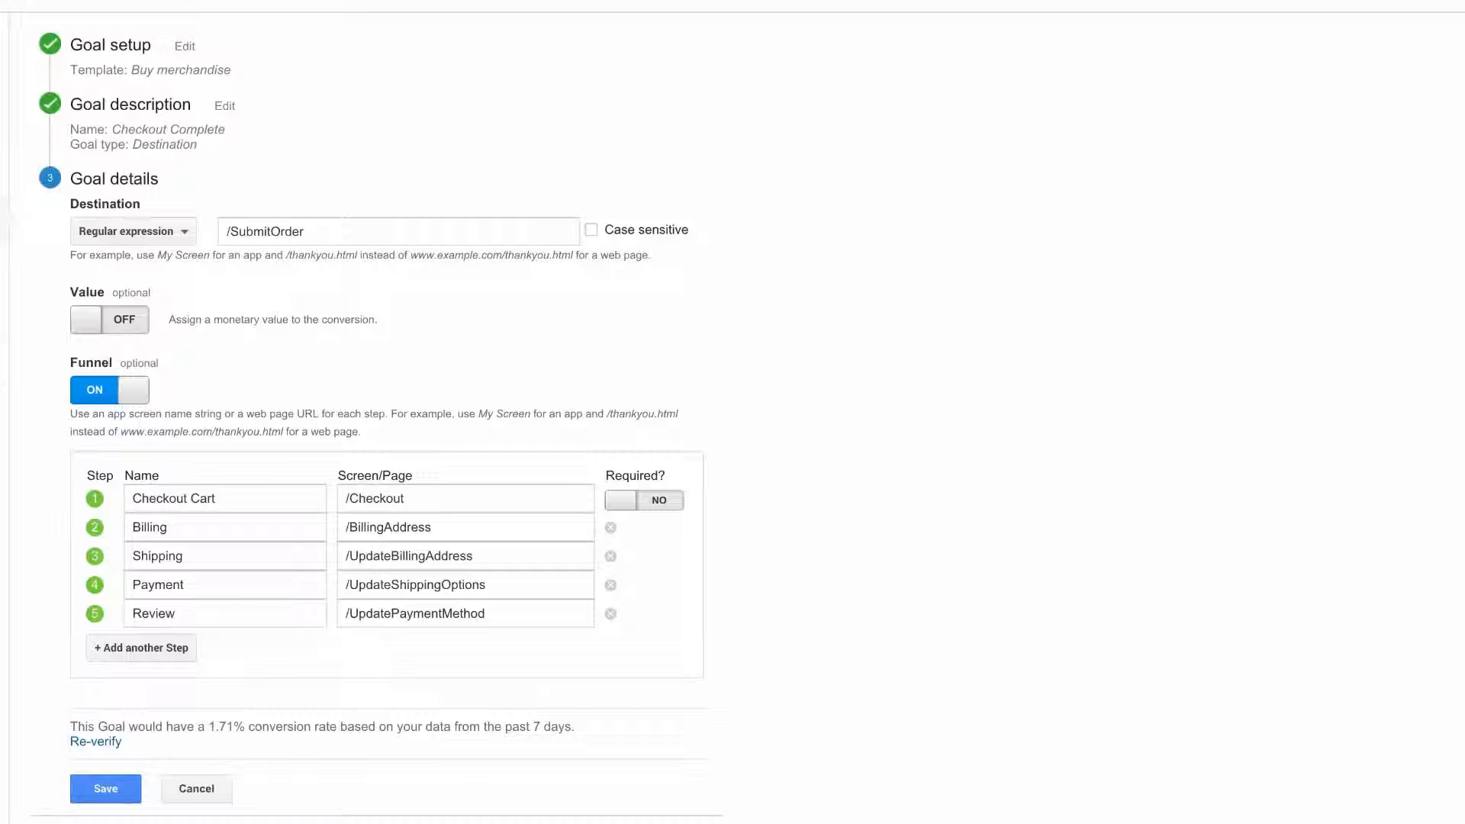
- Make the Checkout Cart funnel step required and save the goal
left_click(635, 504)
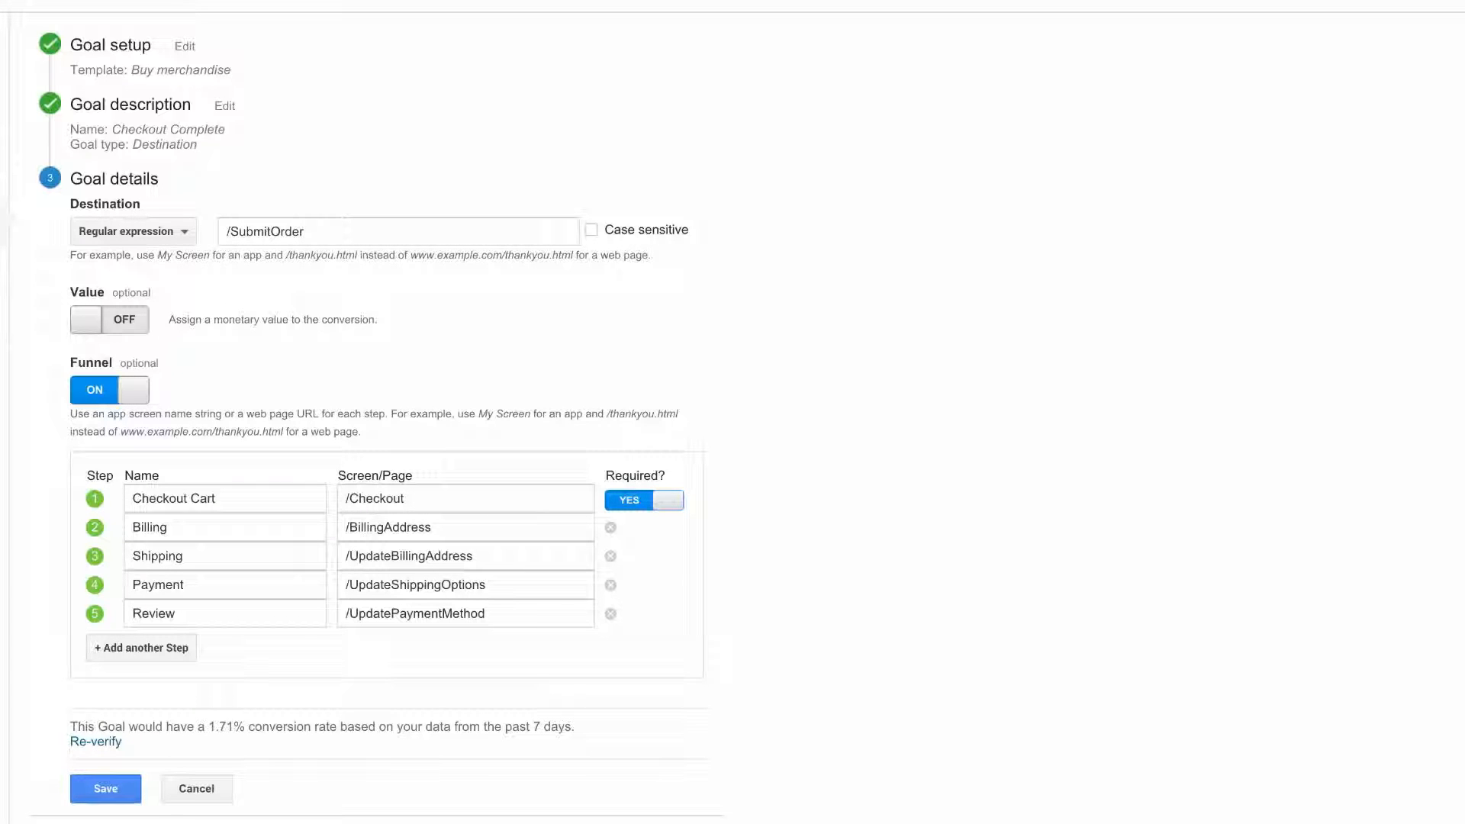
scroll(237, 717, "down", 2)
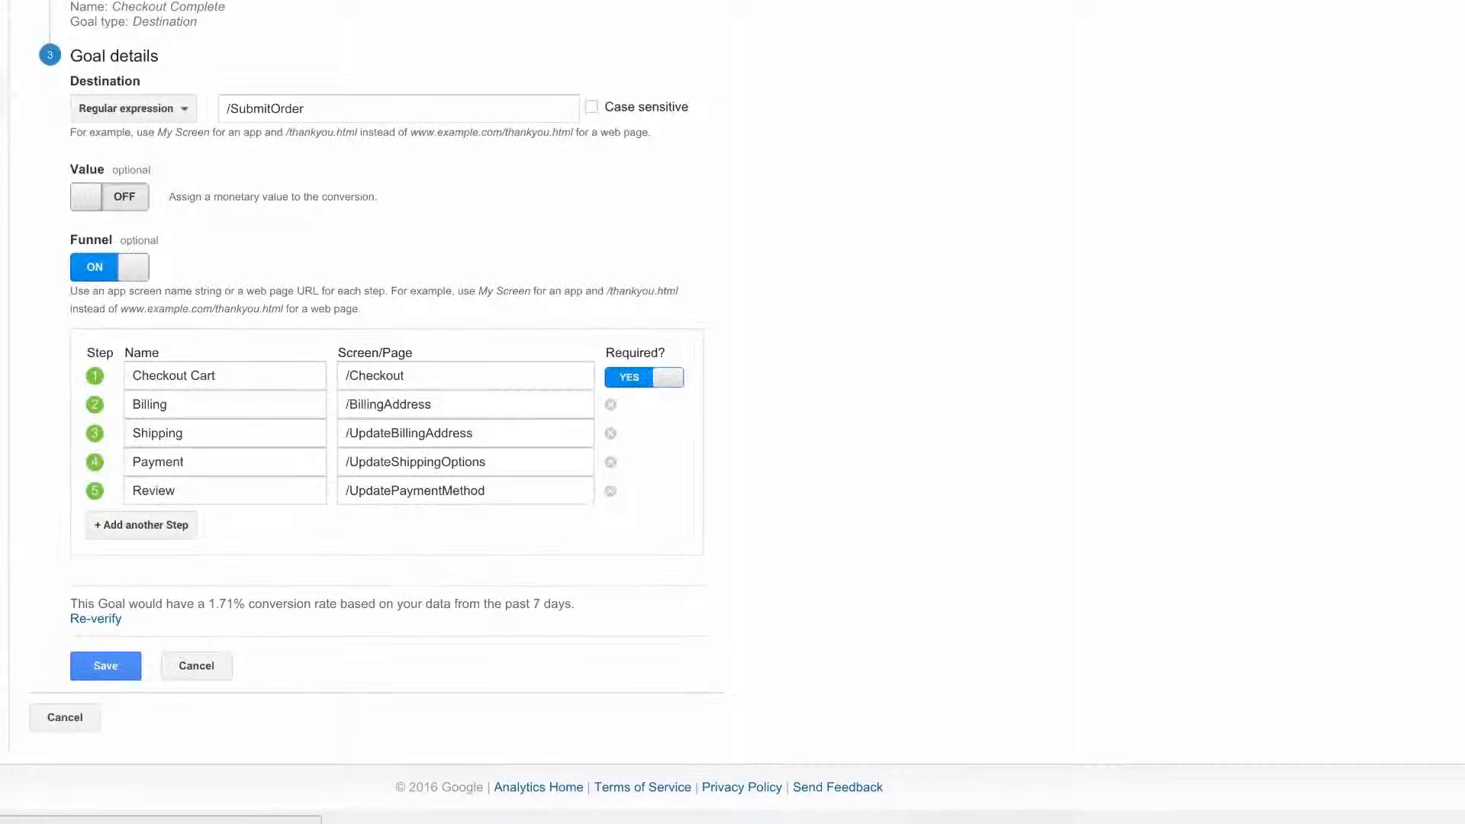
left_click(139, 676)
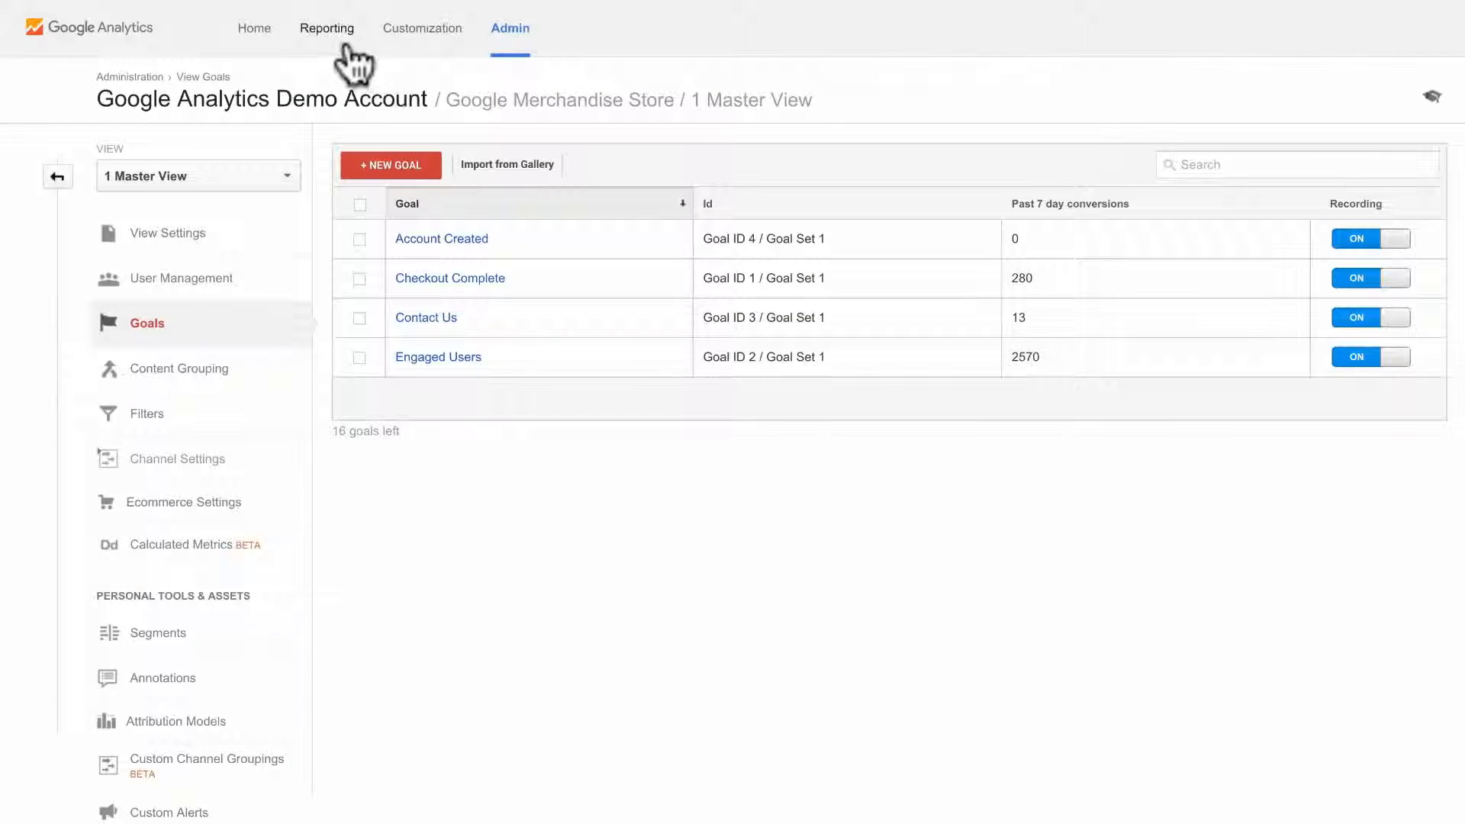
- View the Goals Overview report under Conversions and open the Funnel Visualization report
left_click(345, 48)
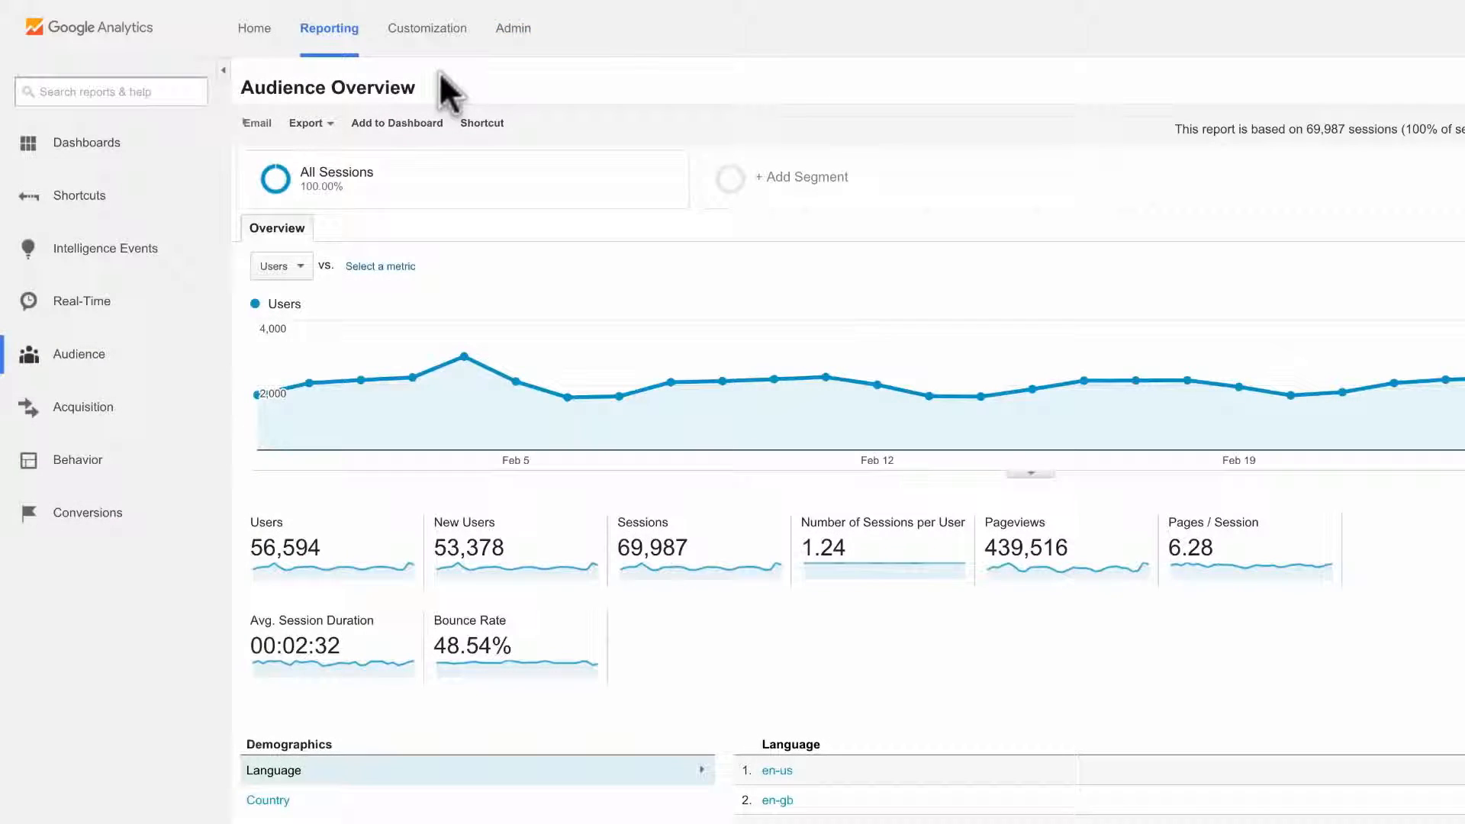
left_click(145, 523)
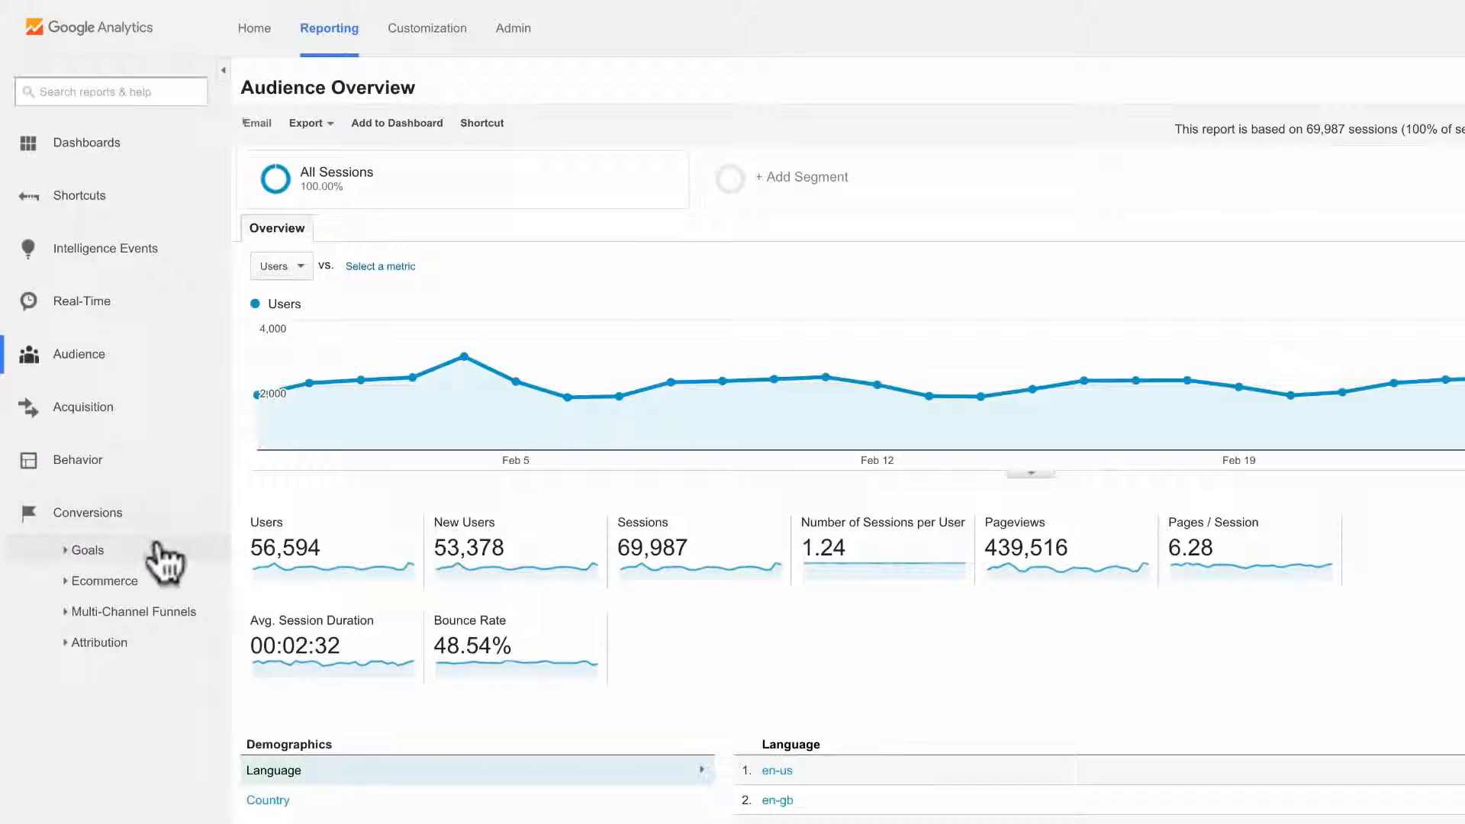
left_click(159, 550)
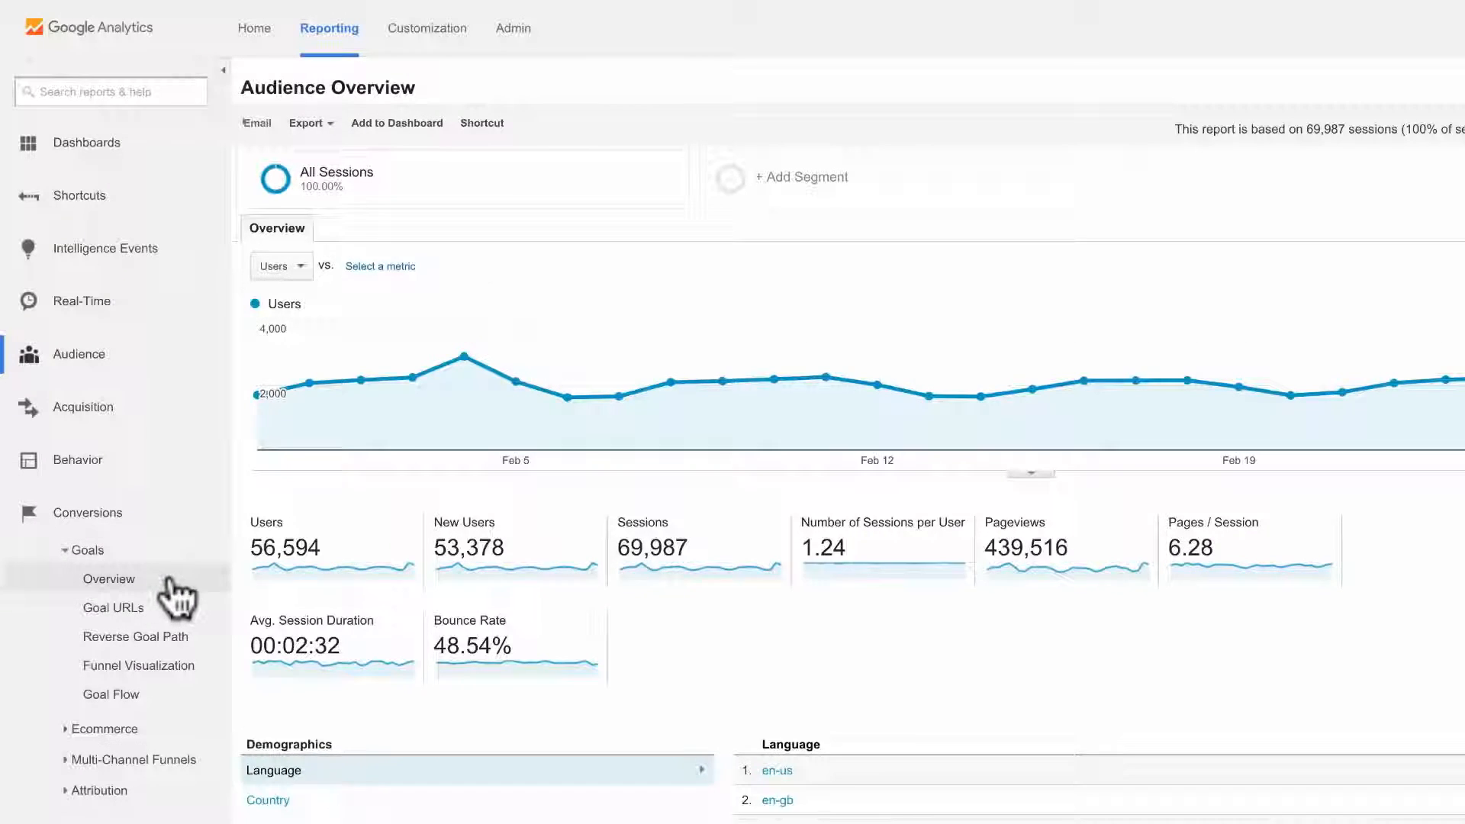
left_click(176, 577)
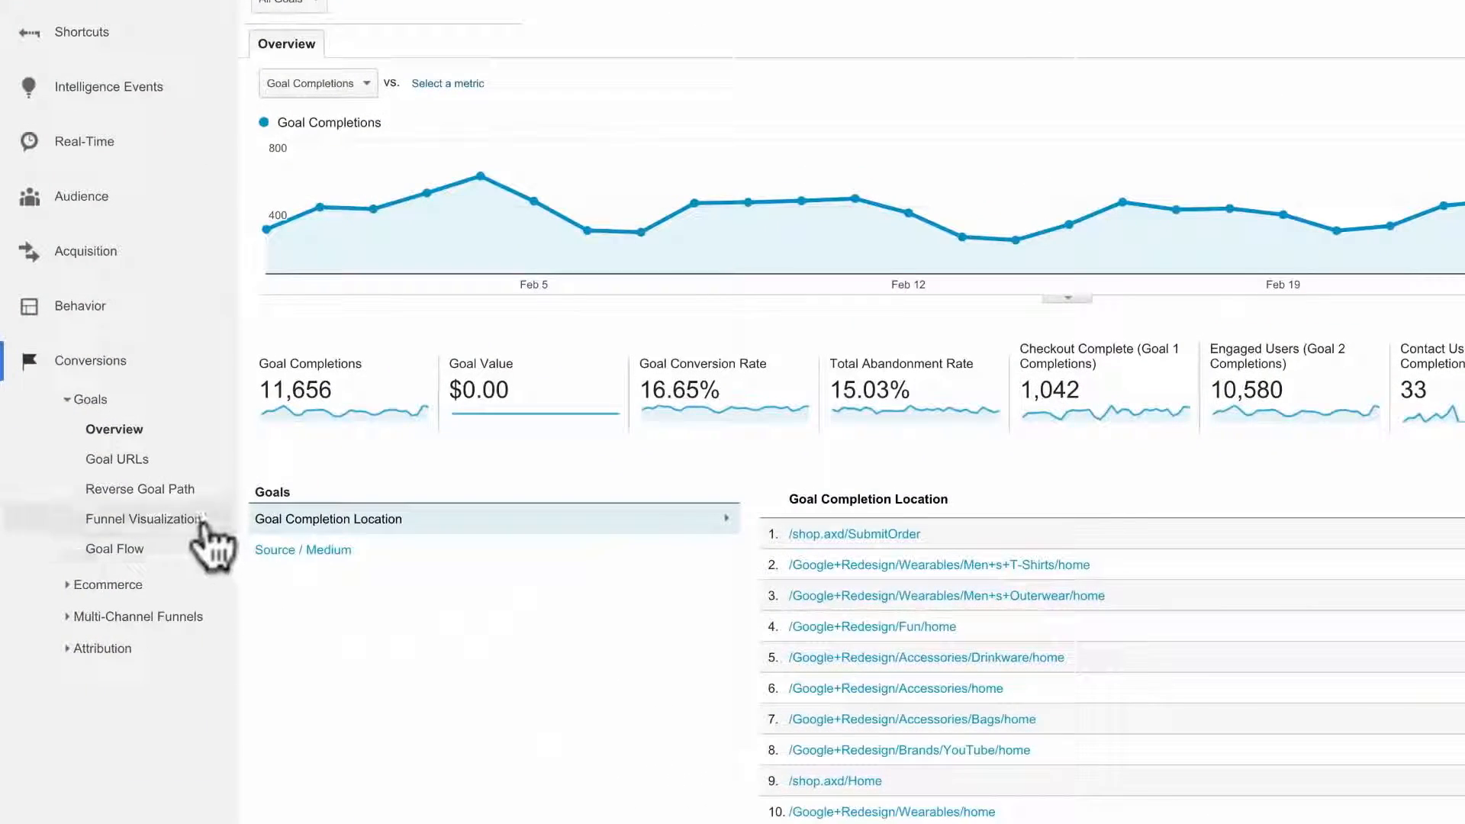
left_click(191, 521)
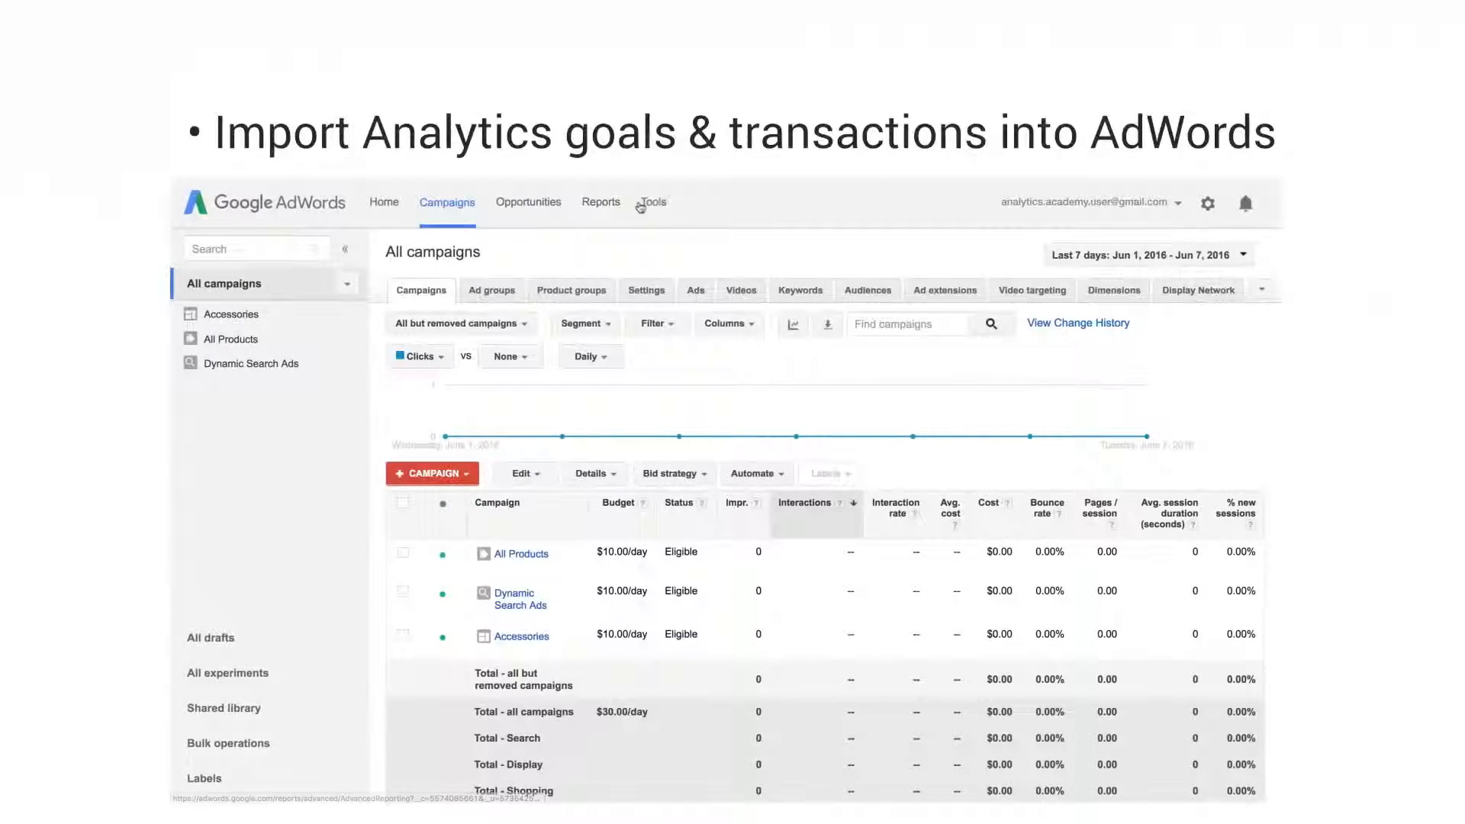
- In Google AdWords, import all the listed Google Analytics goals as conversions
left_click(652, 203)
left_click(698, 261)
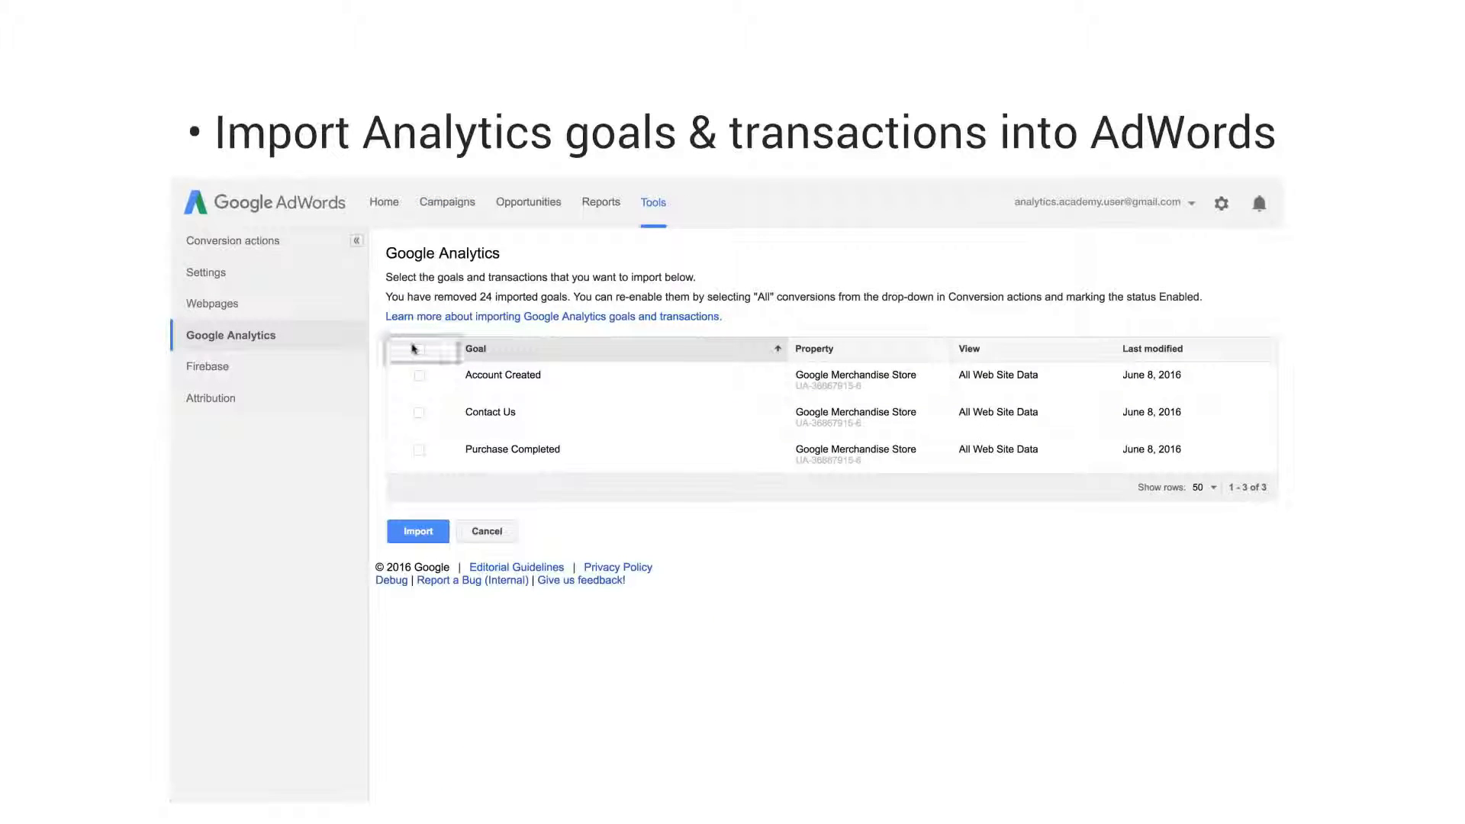
left_click(416, 348)
left_click(416, 532)
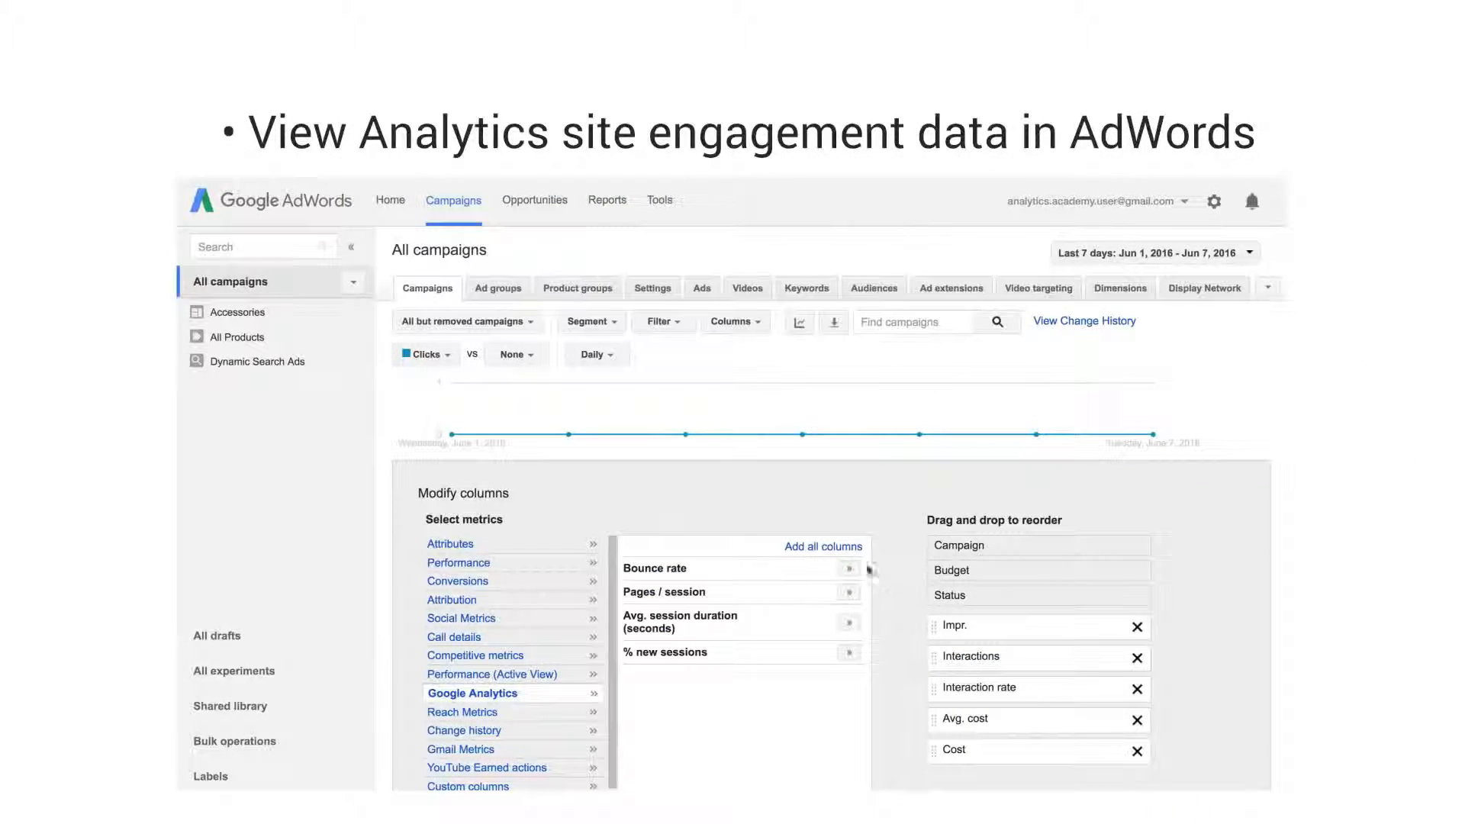
- Add the Google Analytics columns Bounce rate, Pages / session, Avg. session duration and % new sessions to the campaigns table
left_click(849, 569)
left_click(849, 592)
left_click(849, 623)
left_click(849, 652)
scroll(911, 598, "down", 4)
left_click(449, 640)
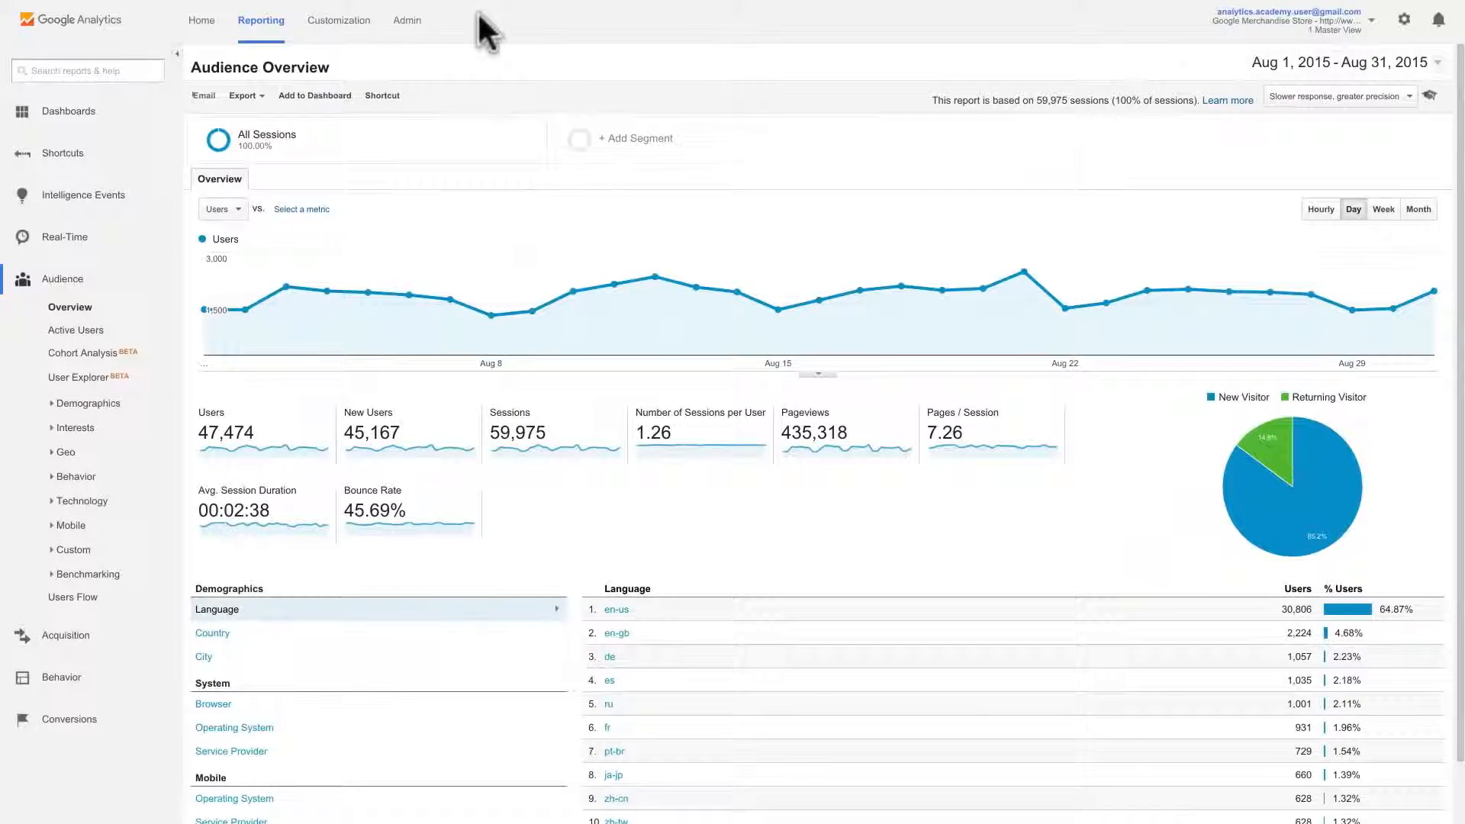
- In Google Analytics, open AdWords Linking for the Google Merchandise Store property and continue with the selected AdWords account
left_click(405, 21)
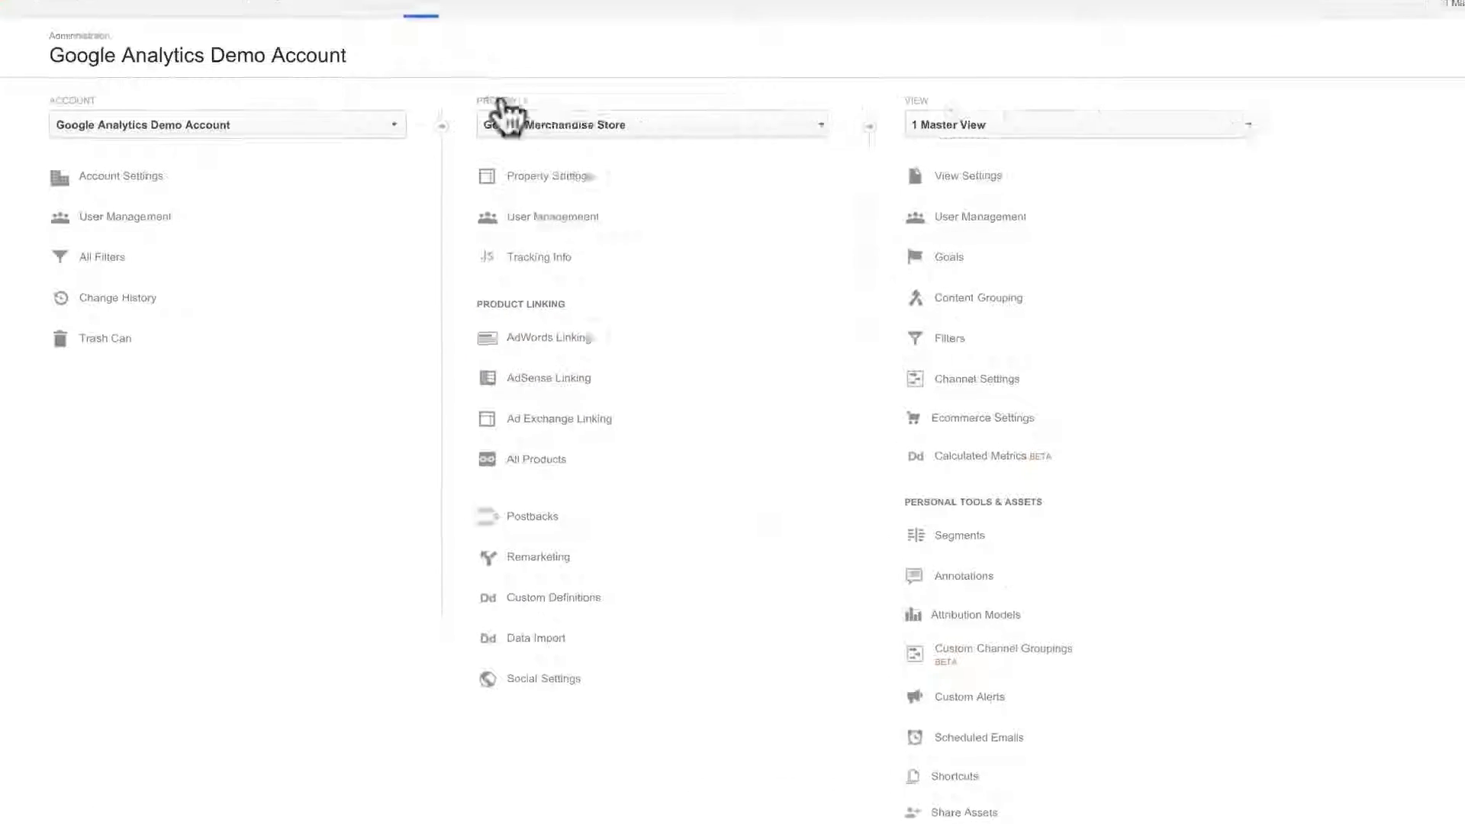
left_click(603, 338)
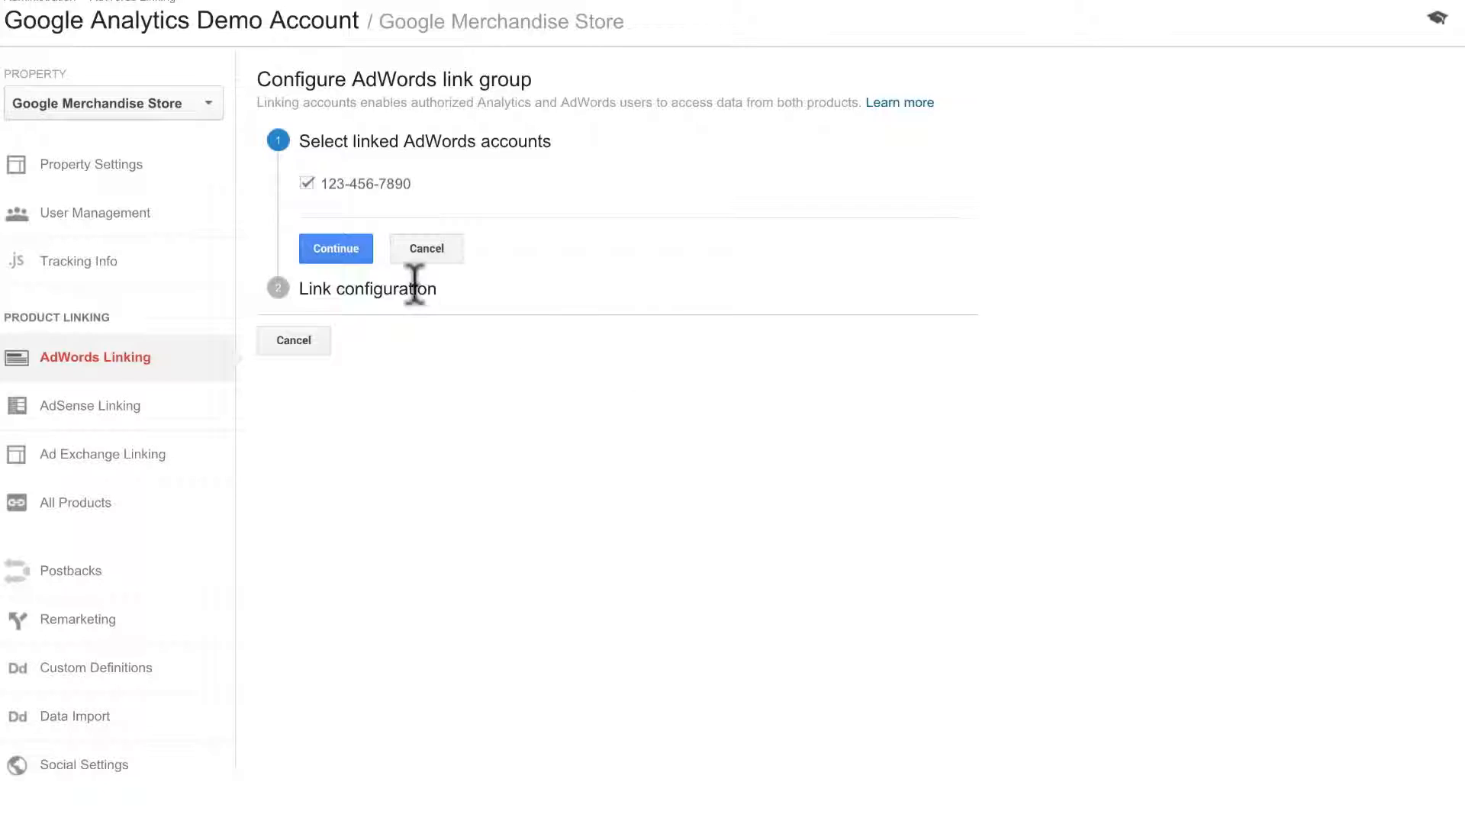
left_click(354, 249)
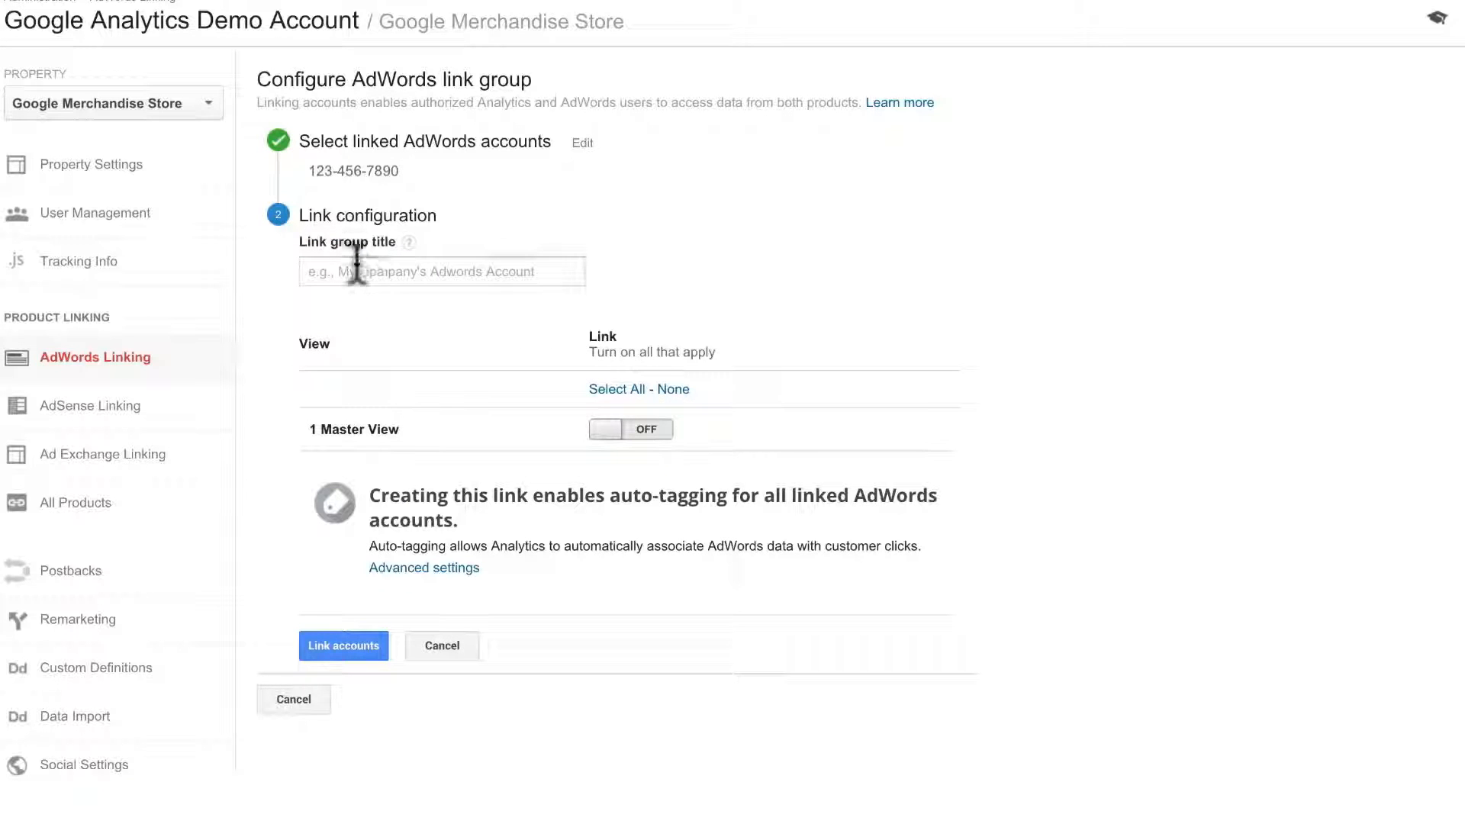
- Title the link group with the AdWords account number, enable the link for 1 Master View and link the accounts
left_click(358, 271)
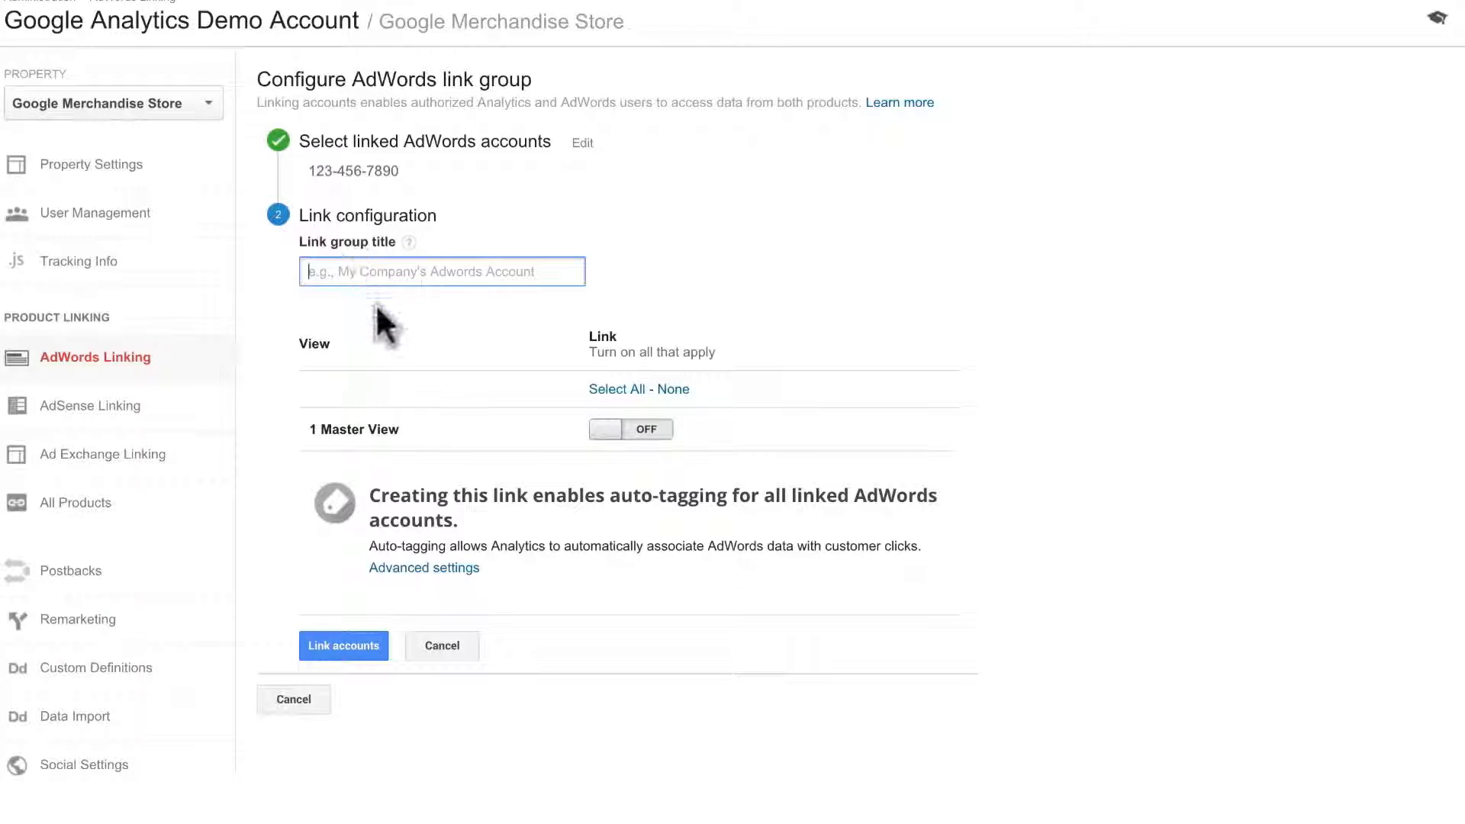
type("1234567890")
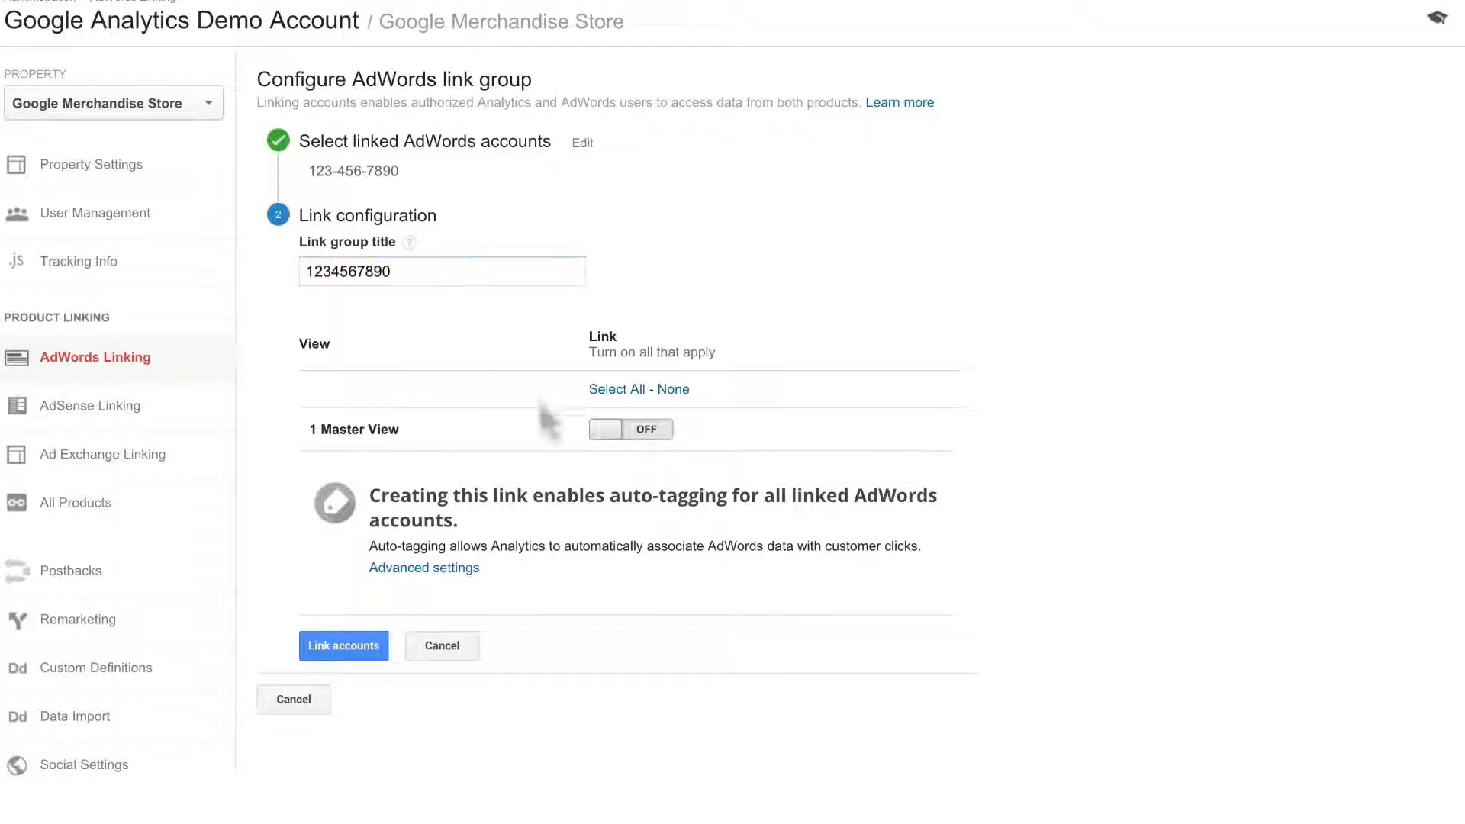
left_click(614, 431)
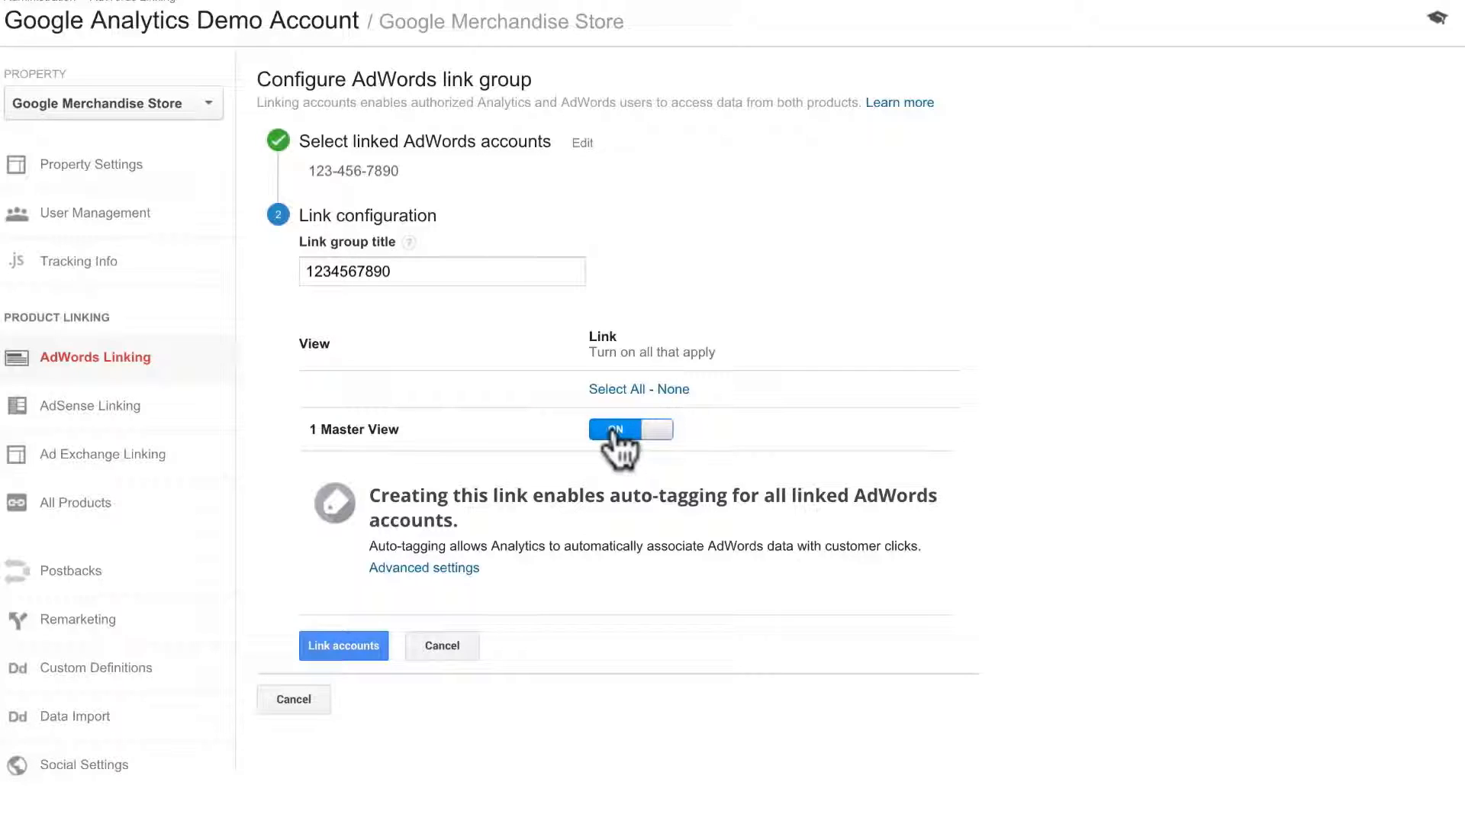
left_click(364, 646)
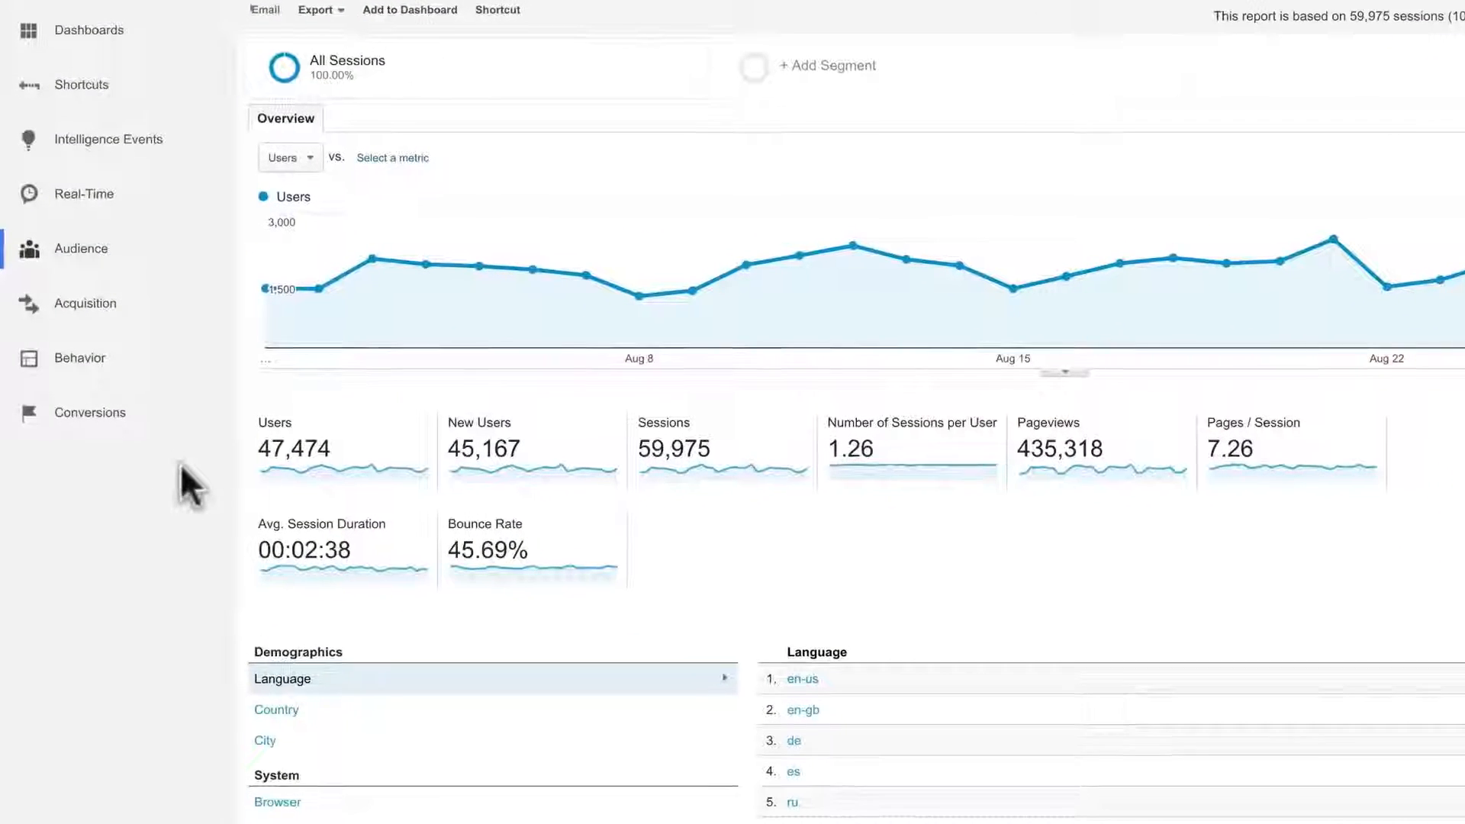
- View the AdWords Campaigns report under Acquisition and show the conversion options for its table
left_click(168, 313)
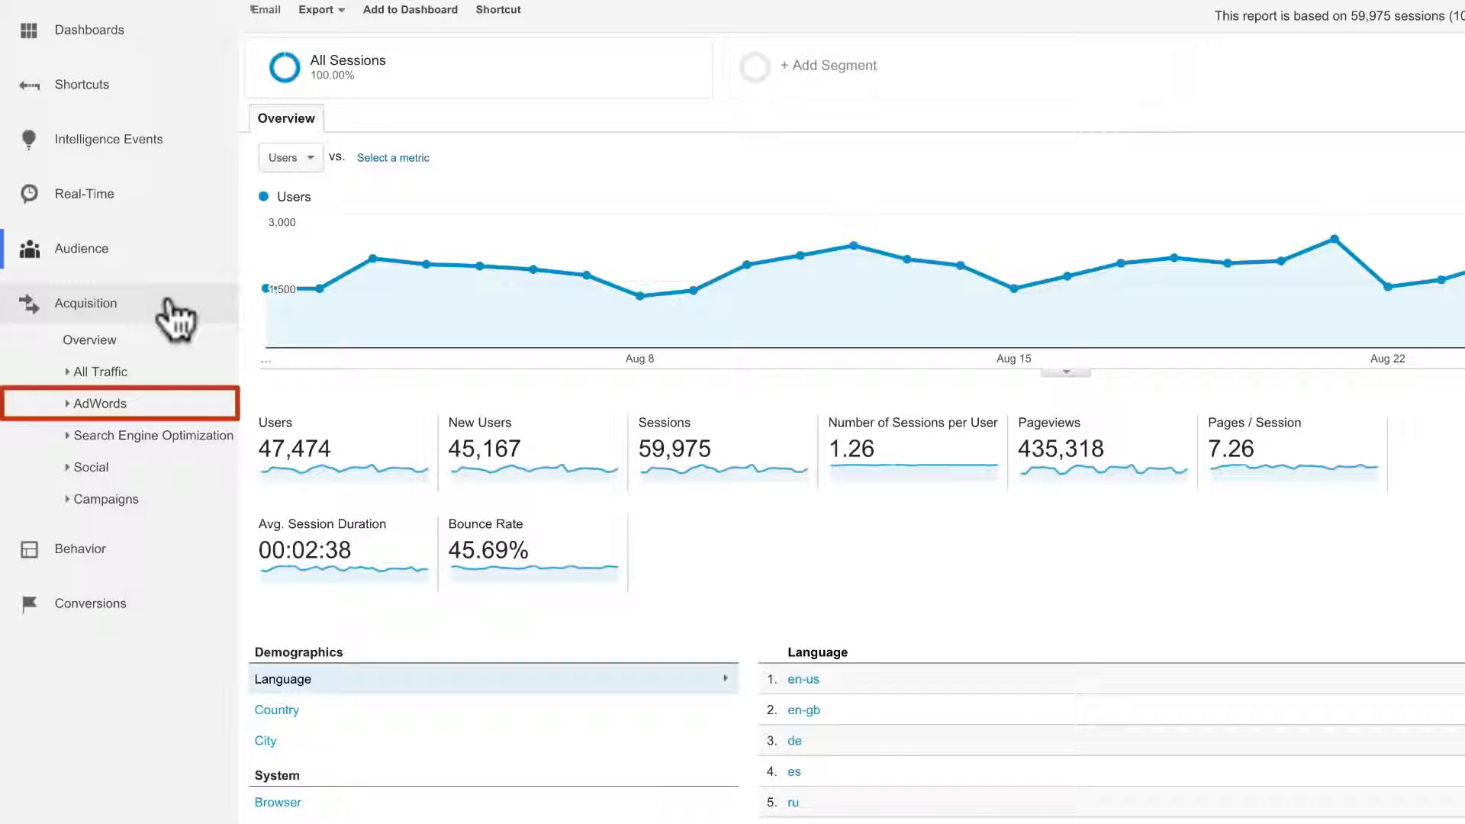
left_click(173, 404)
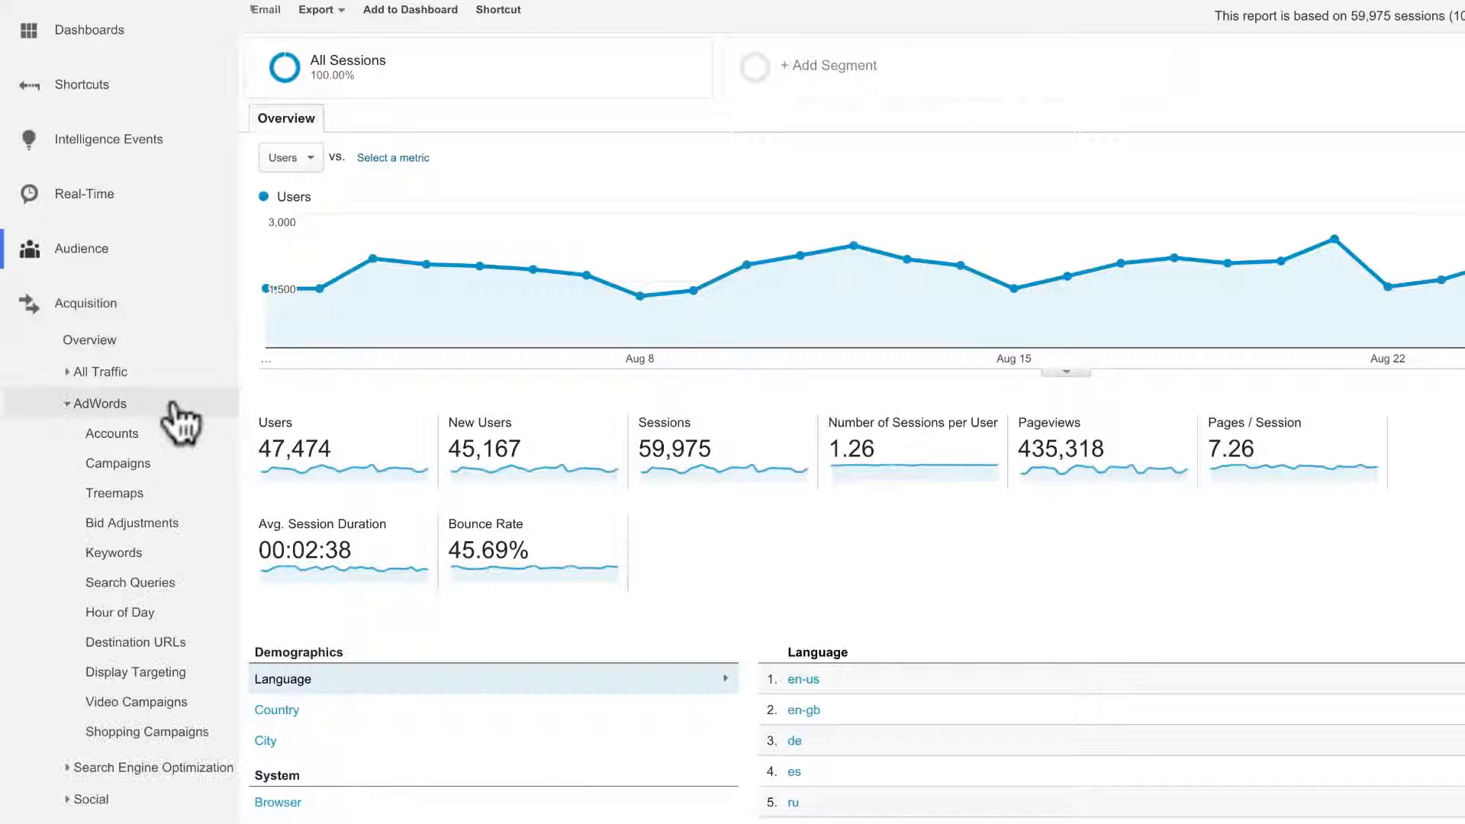
left_click(173, 465)
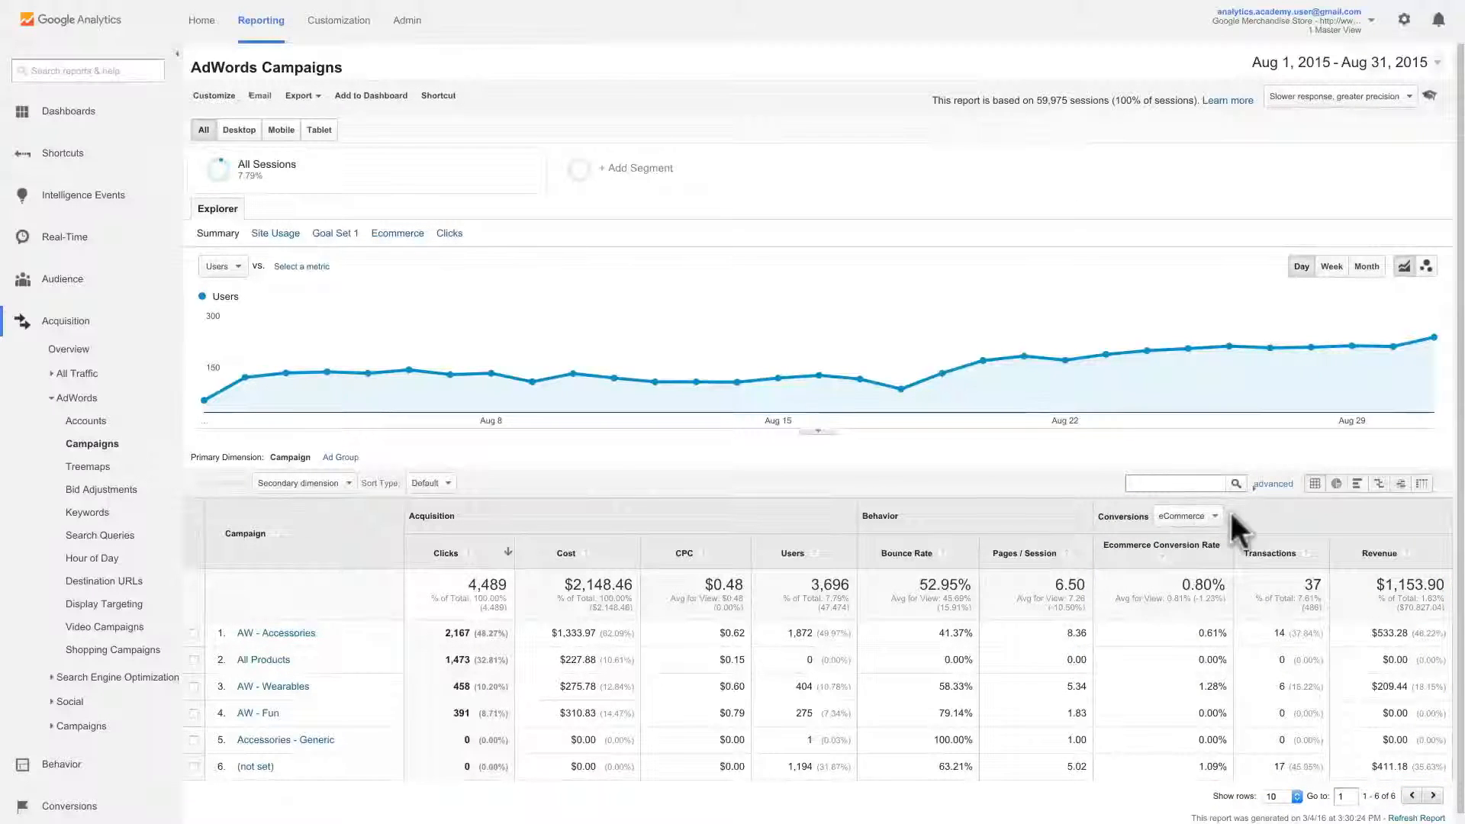
left_click(1212, 519)
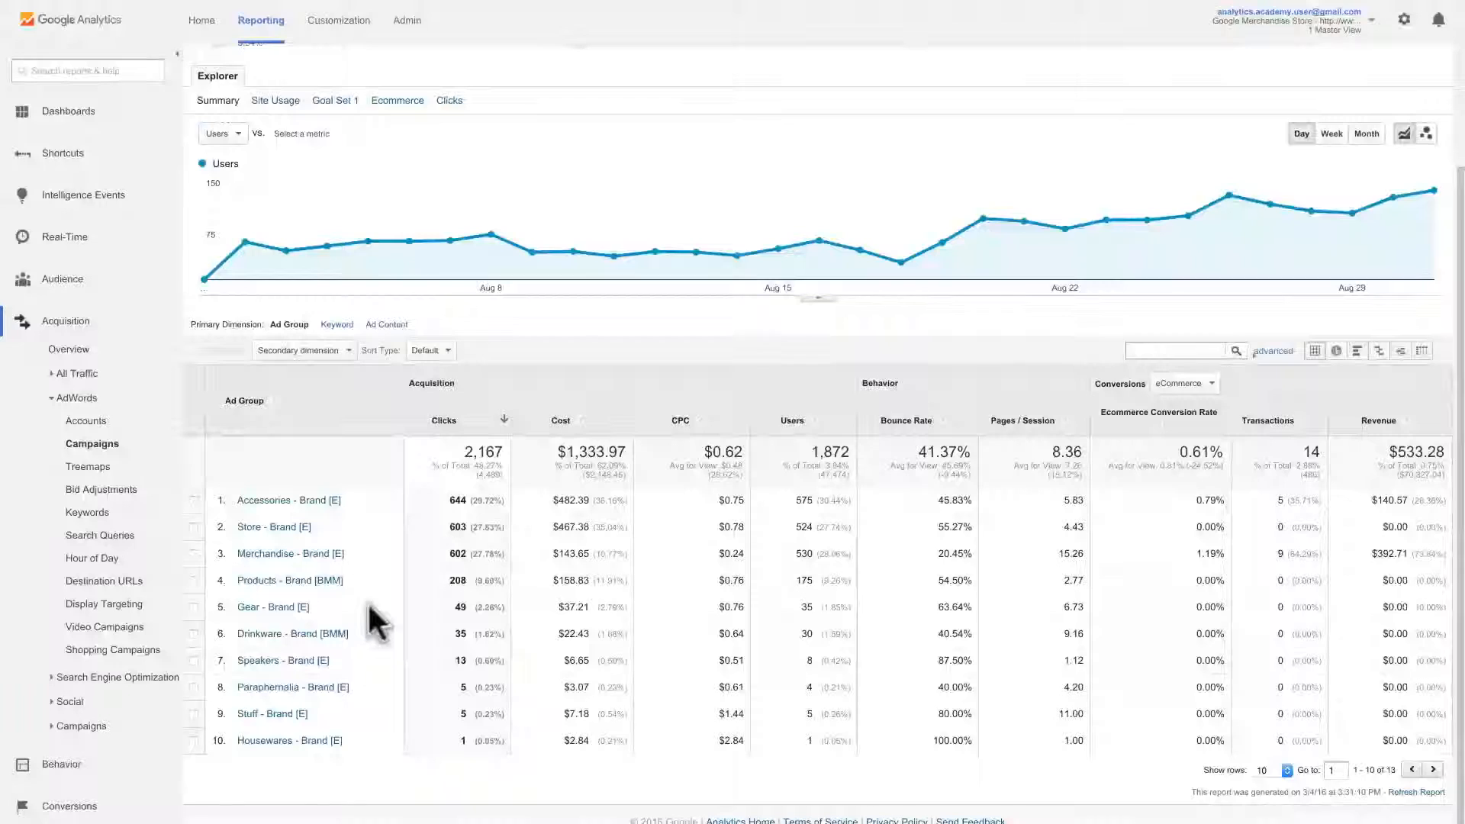
- View the AdWords Keywords report with Device Category as secondary dimension, and open the Bid Adjustments report
left_click(80, 513)
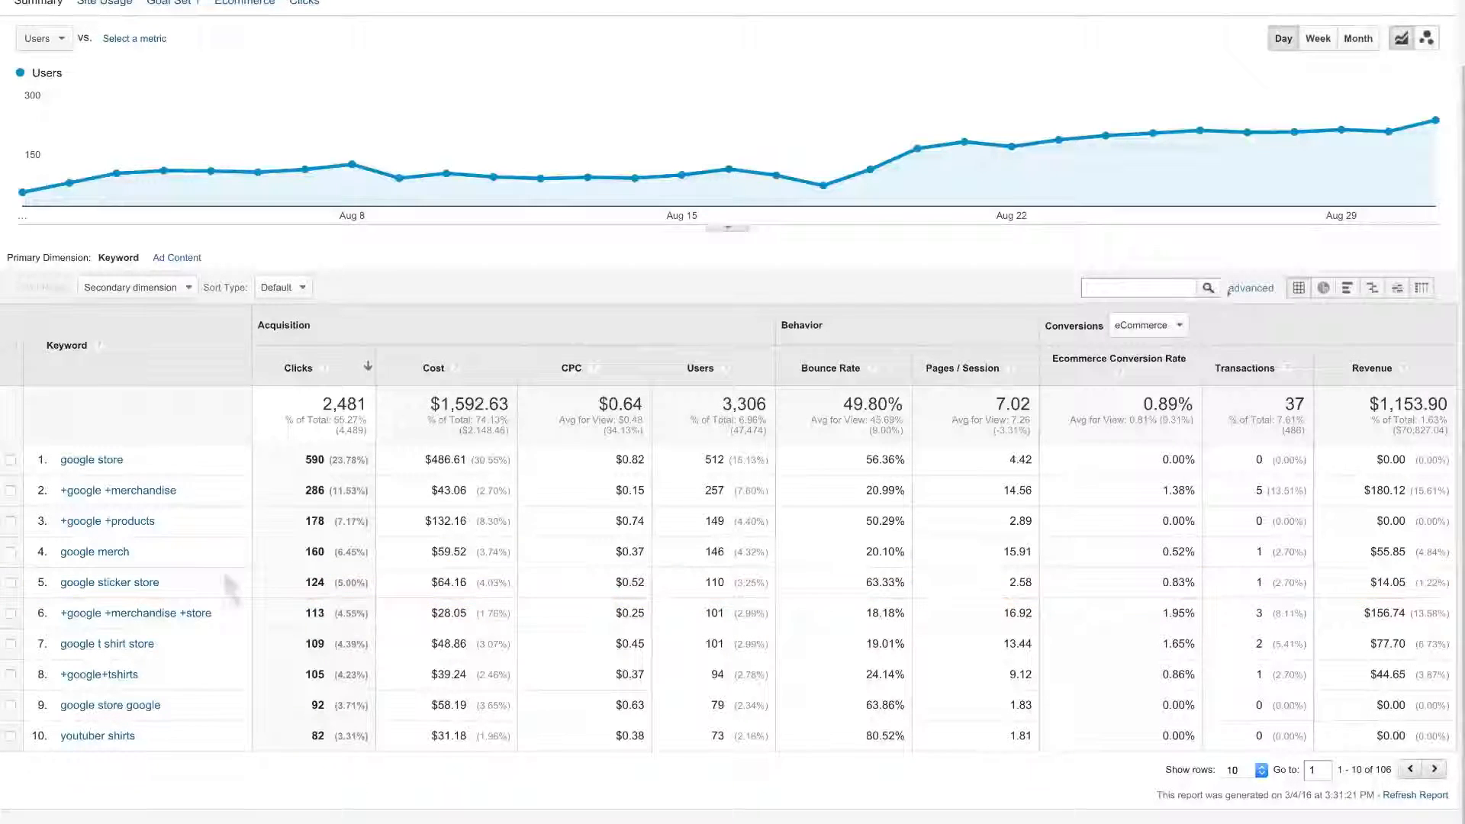
left_click(191, 288)
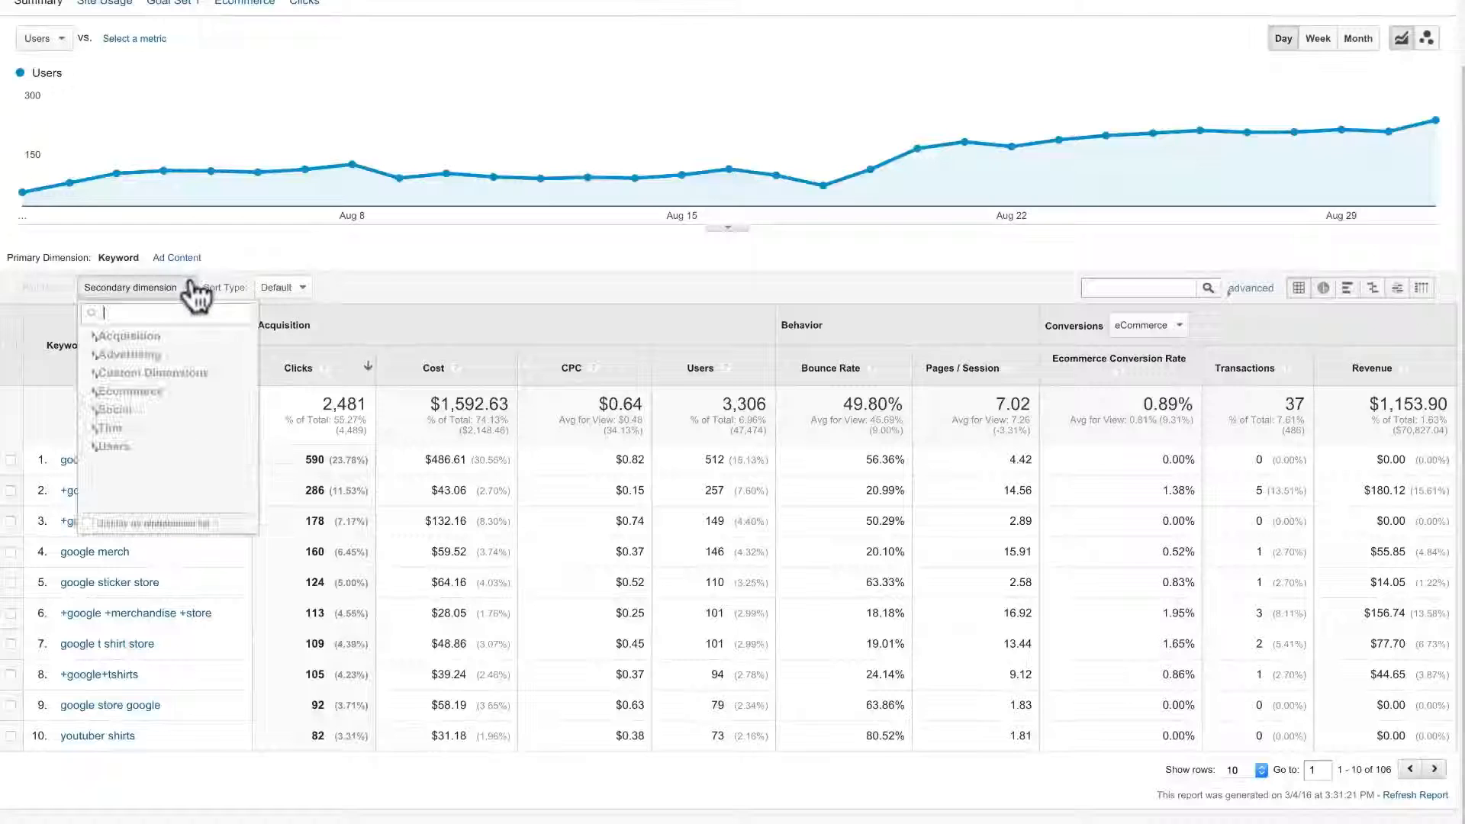
type("device")
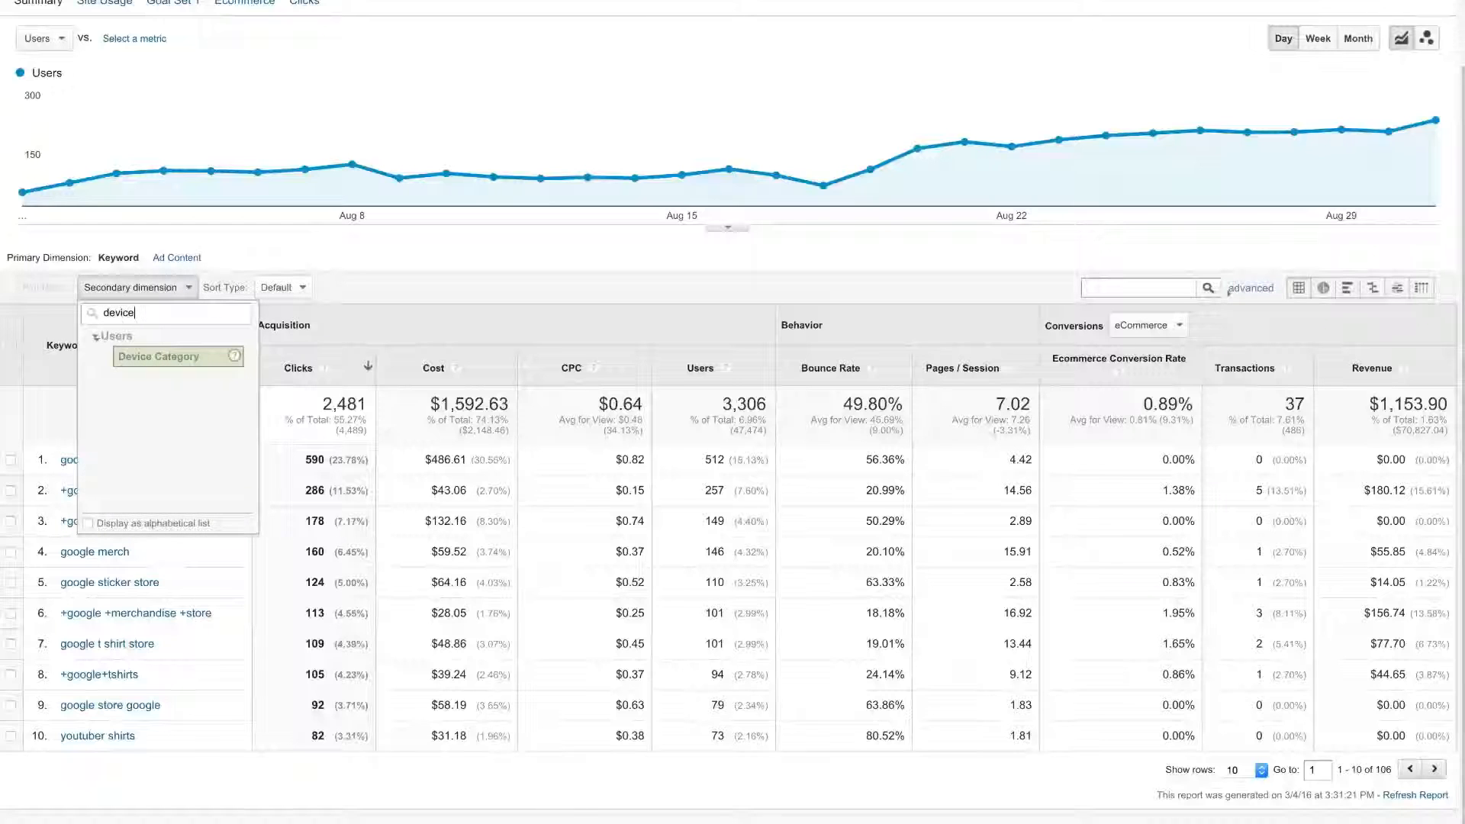
left_click(187, 356)
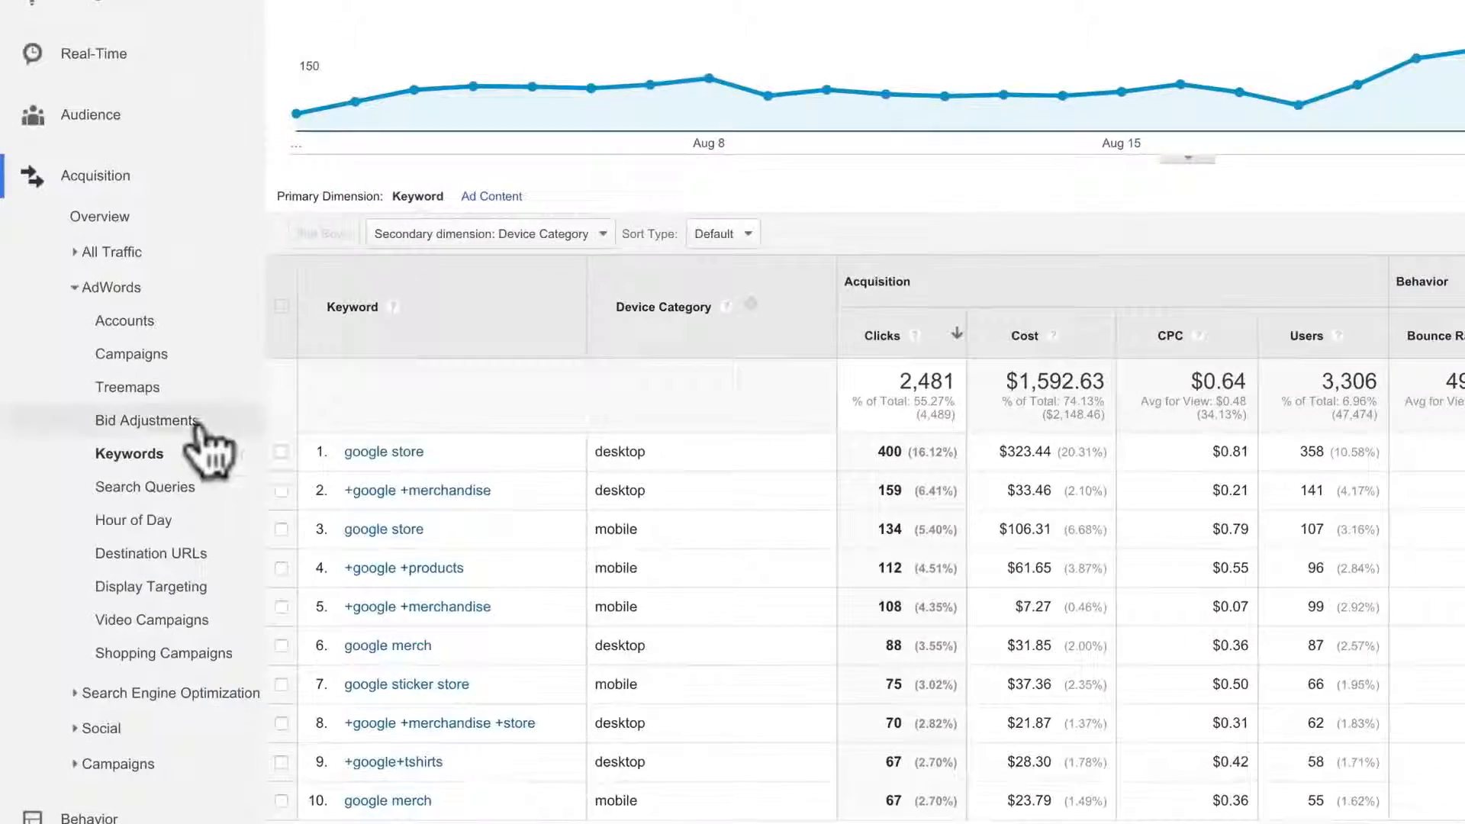
left_click(197, 426)
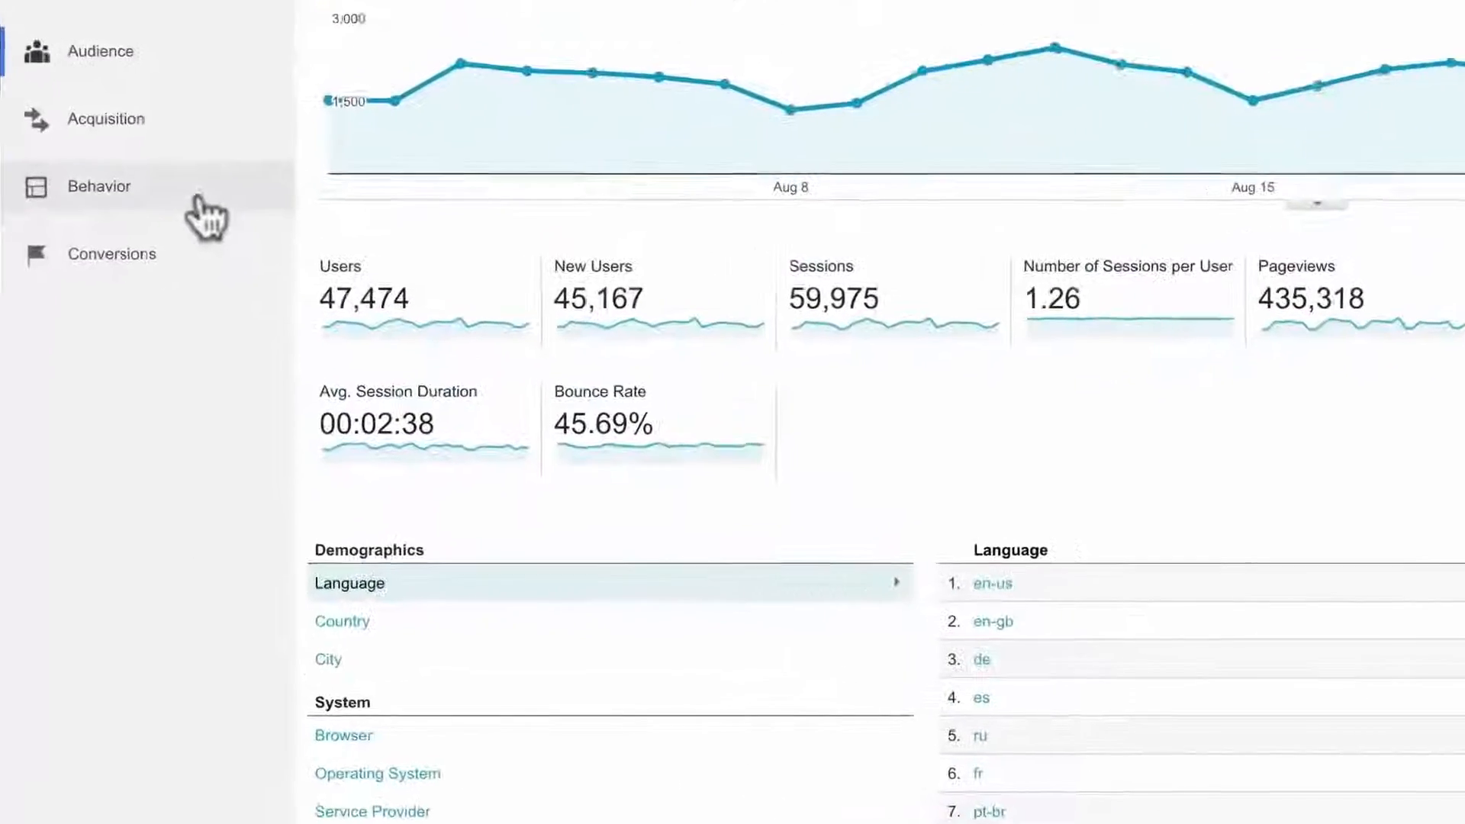
- View the All Pages report under Behavior's Site Content with User Type as secondary dimension
left_click(123, 369)
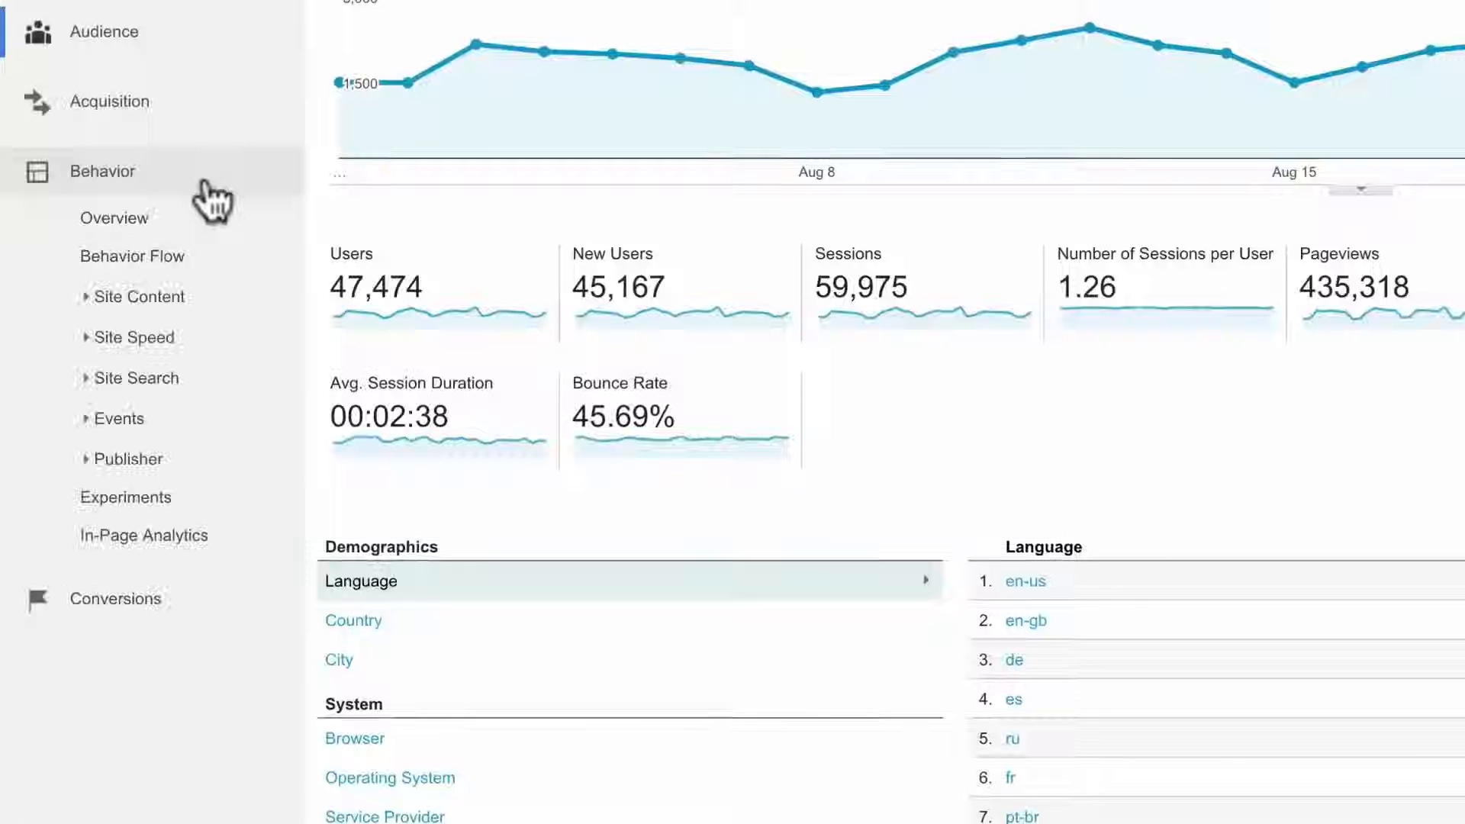
left_click(188, 302)
left_click(196, 332)
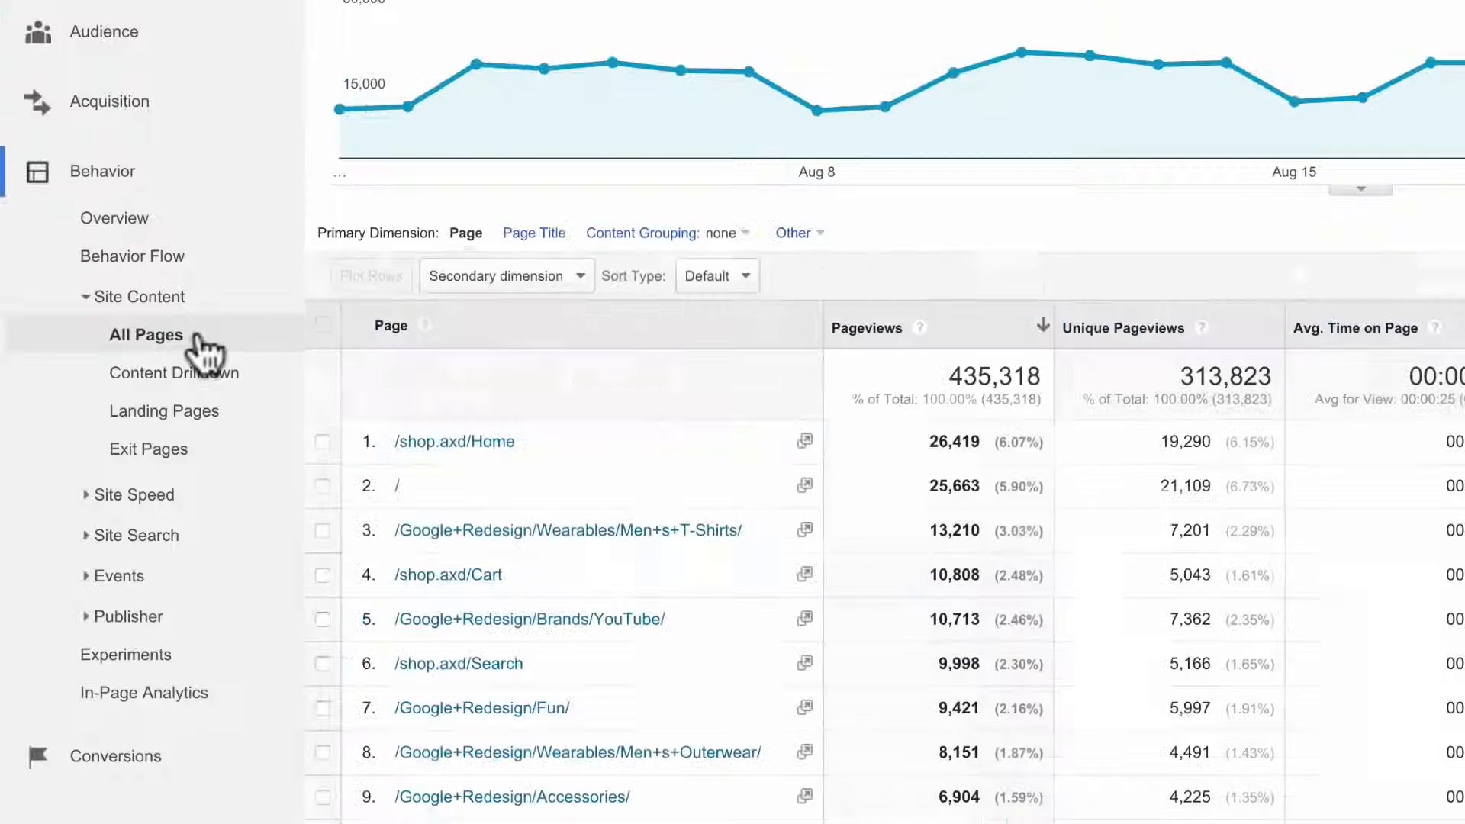
left_click(578, 277)
type("User")
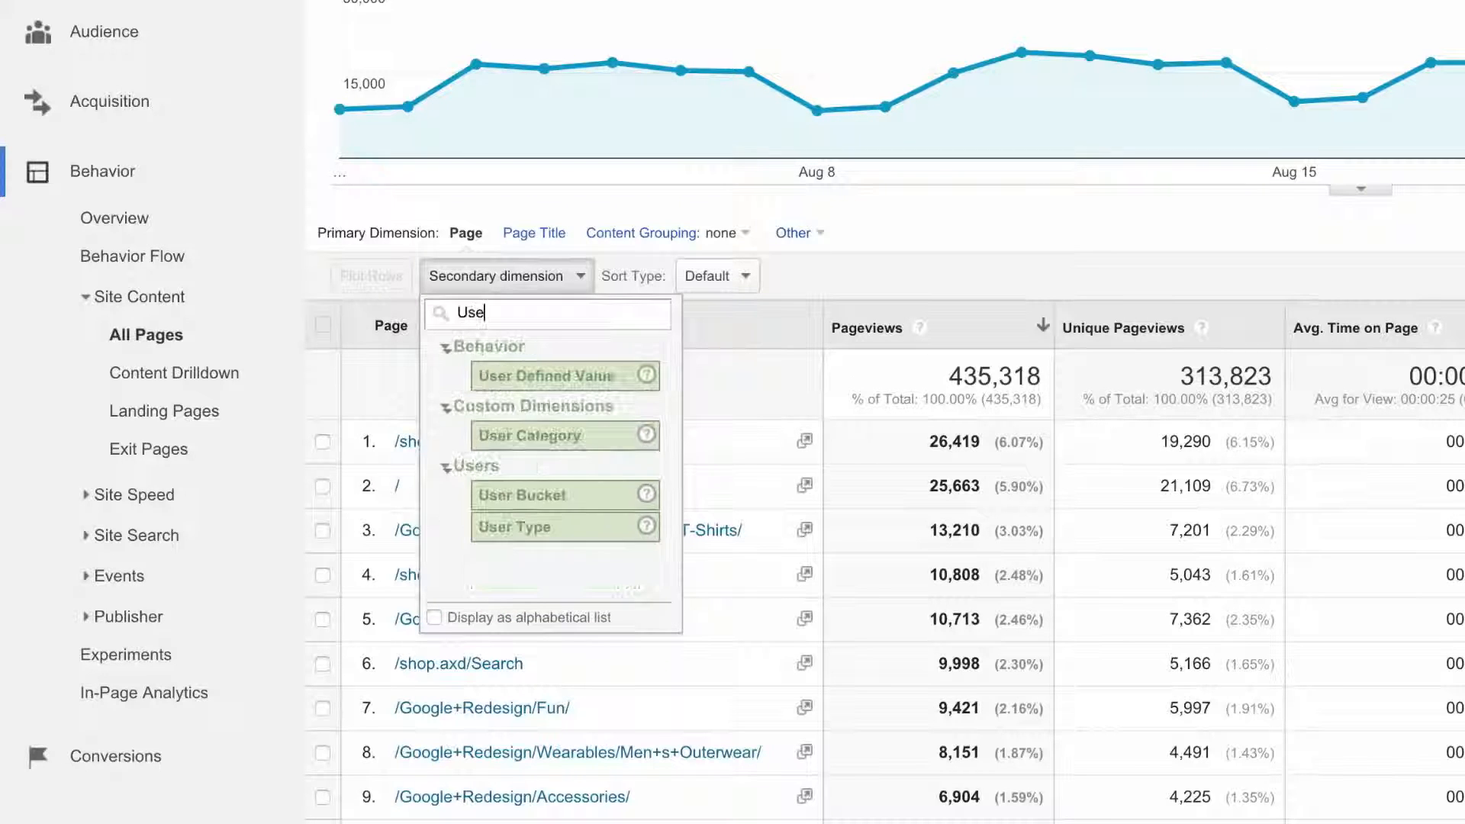
left_click(568, 532)
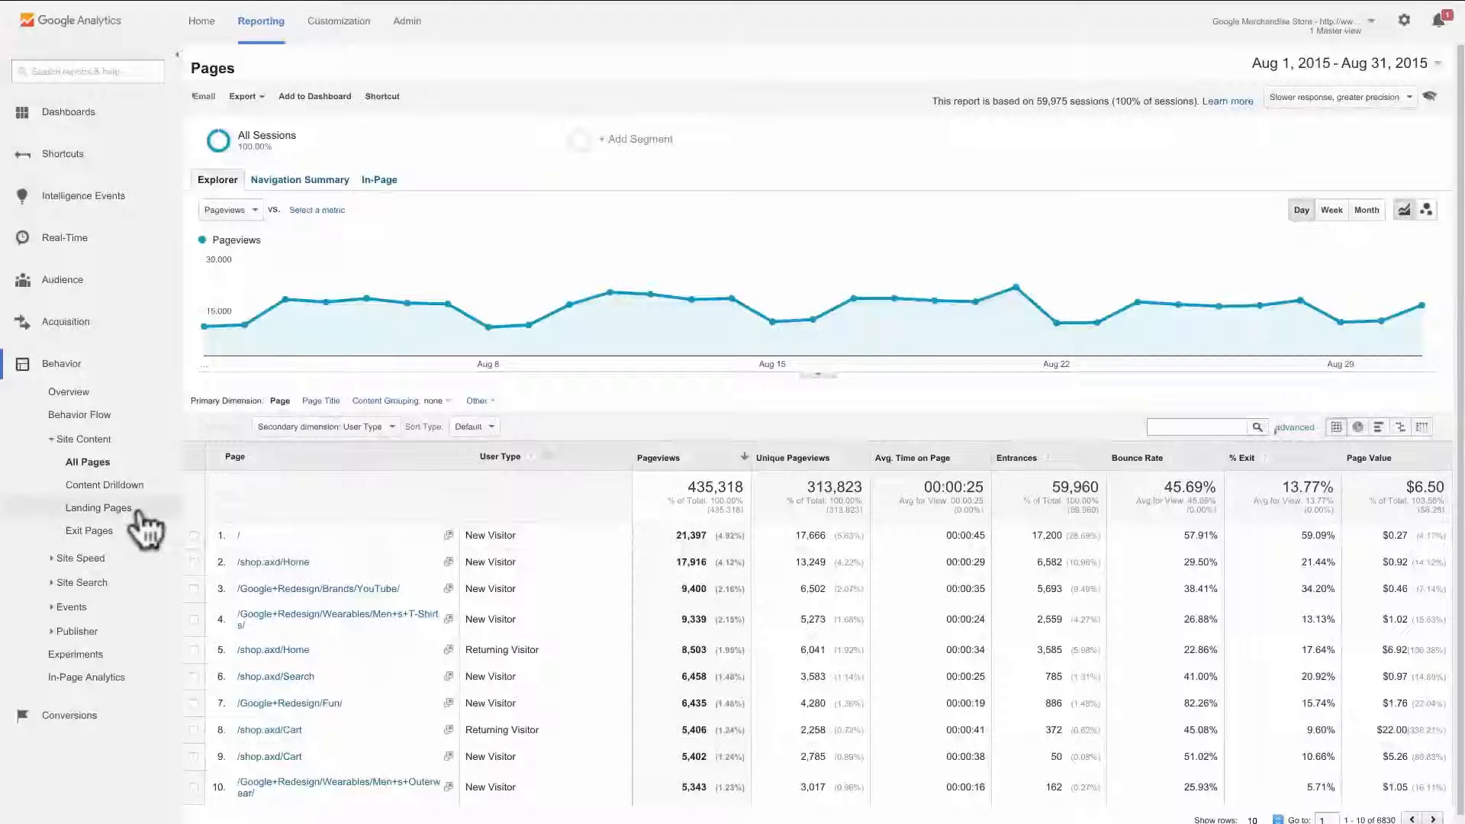
- View the Landing Pages report sorted by descending Bounce Rate, with Campaign as secondary dimension
left_click(99, 508)
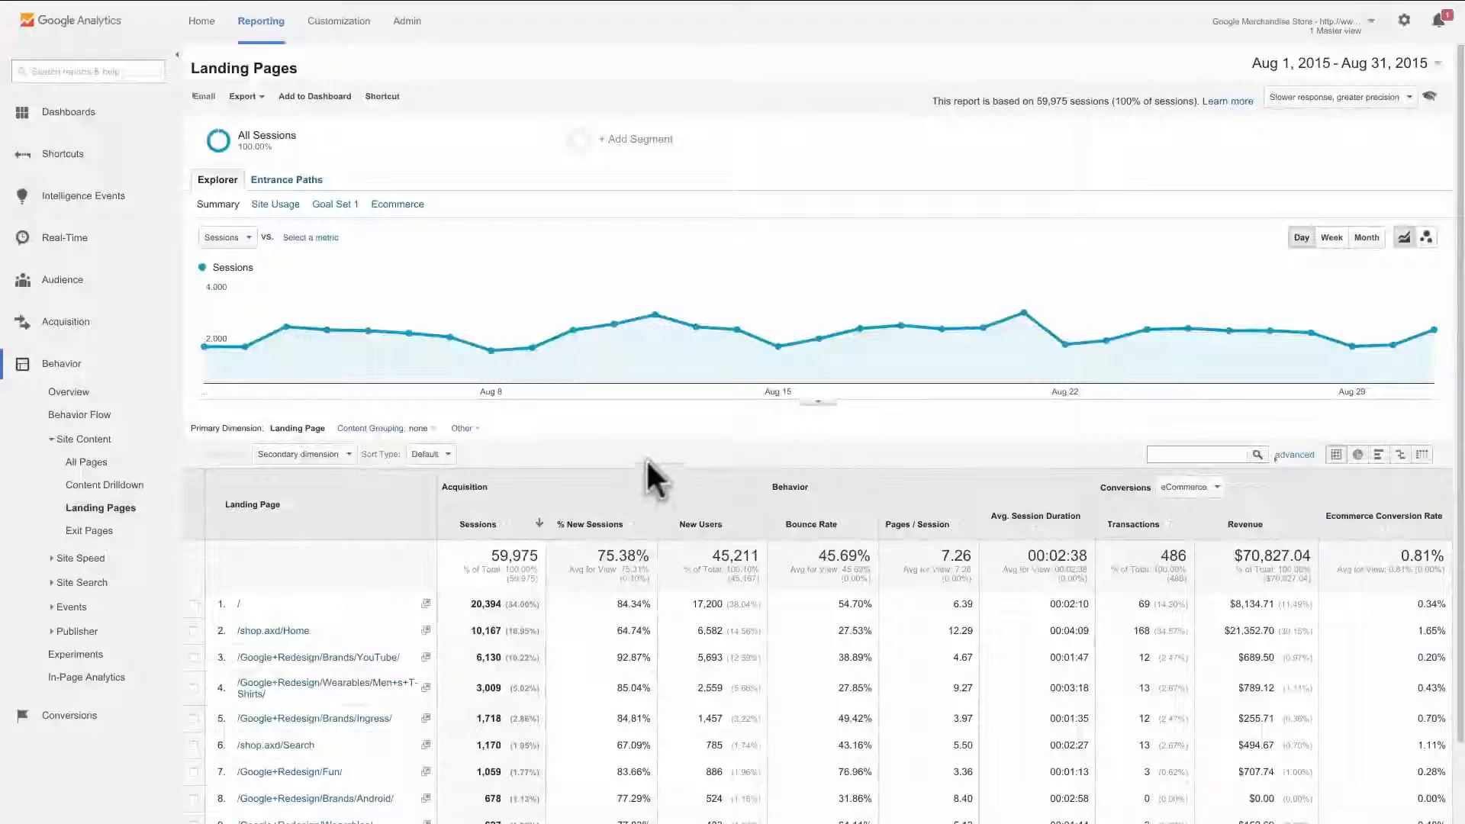
scroll(893, 451, "down", 2)
left_click(867, 416)
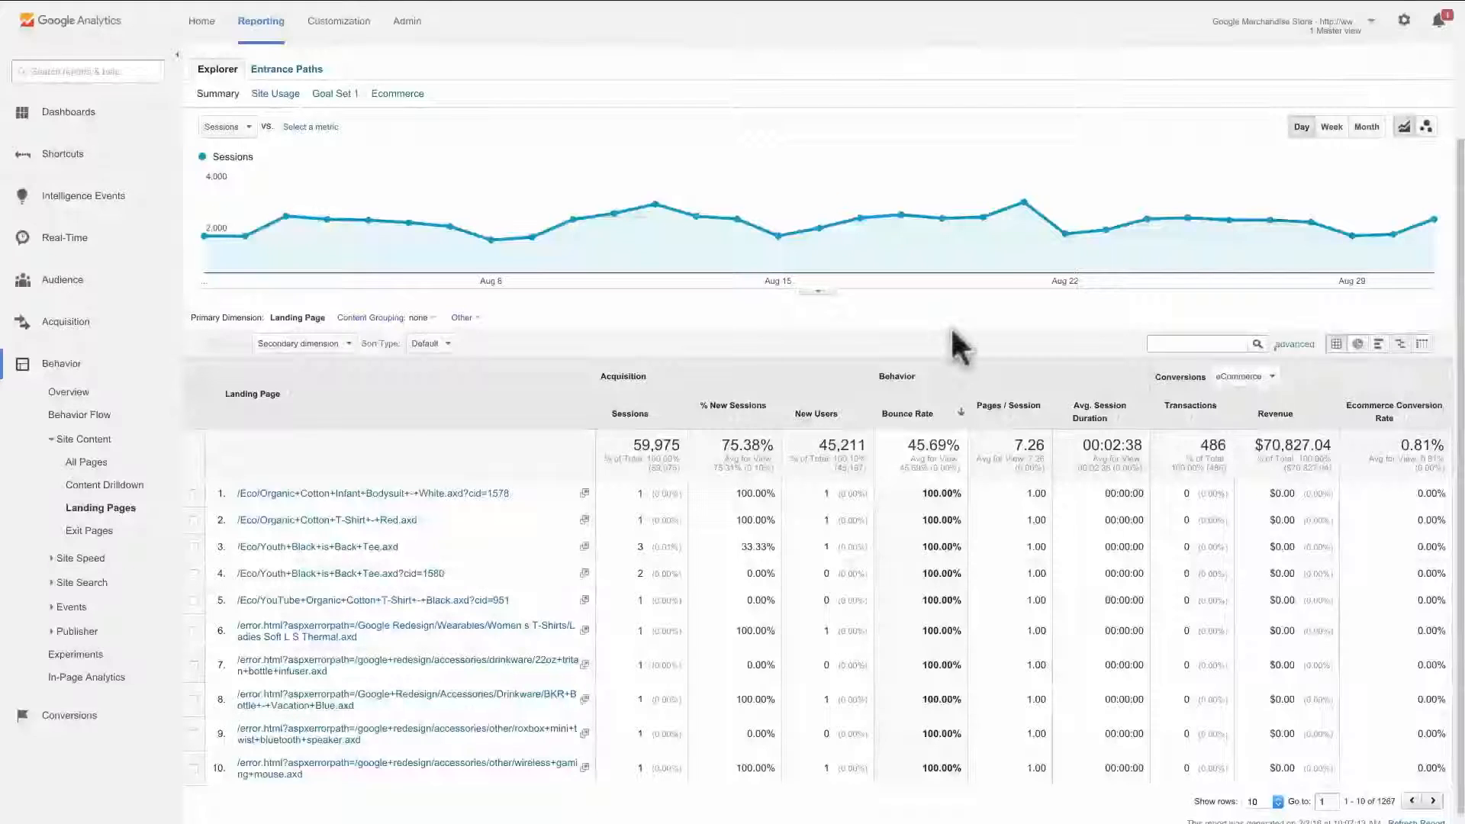
left_click(348, 345)
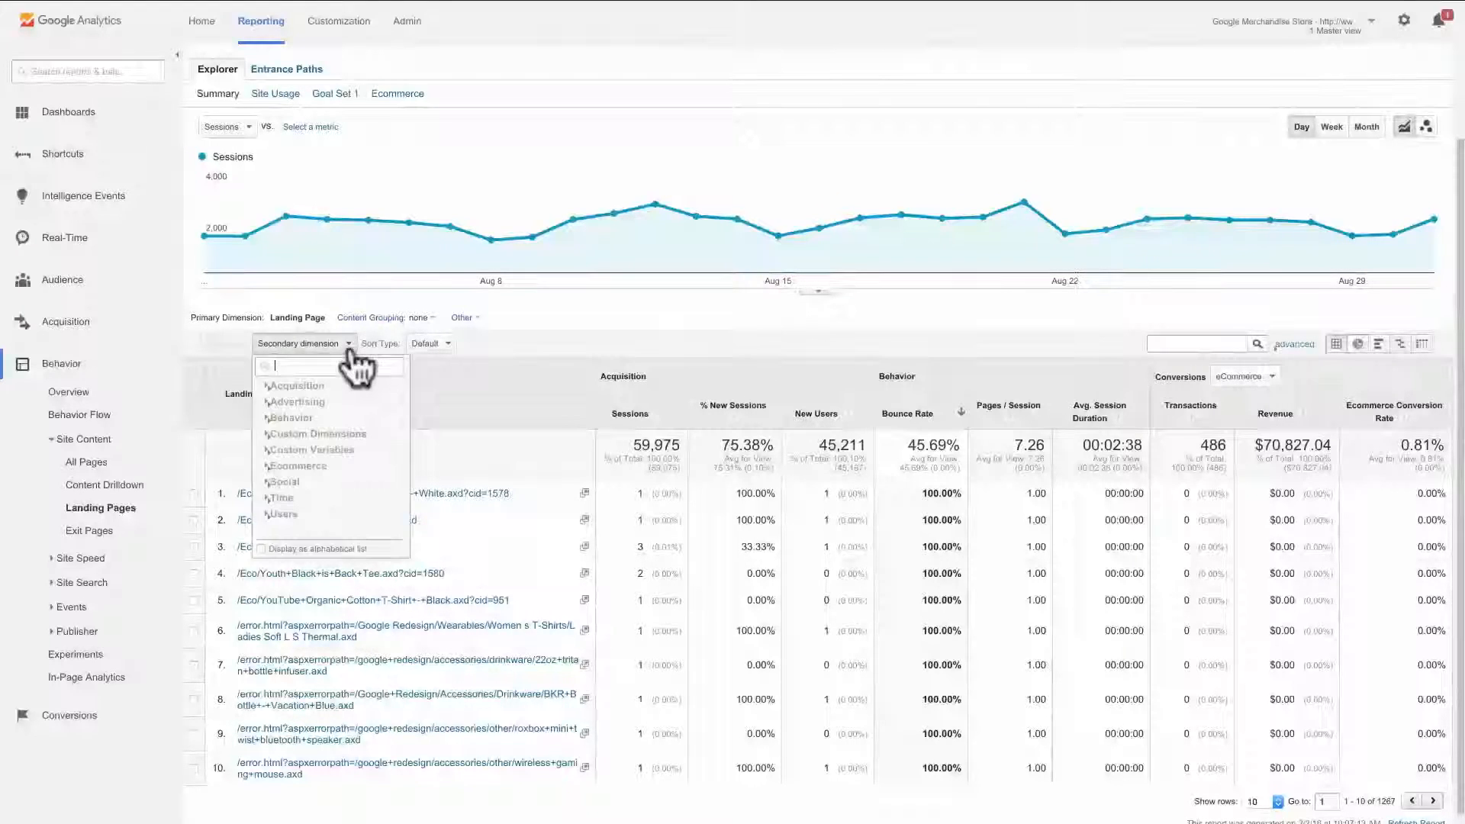
type("Cam")
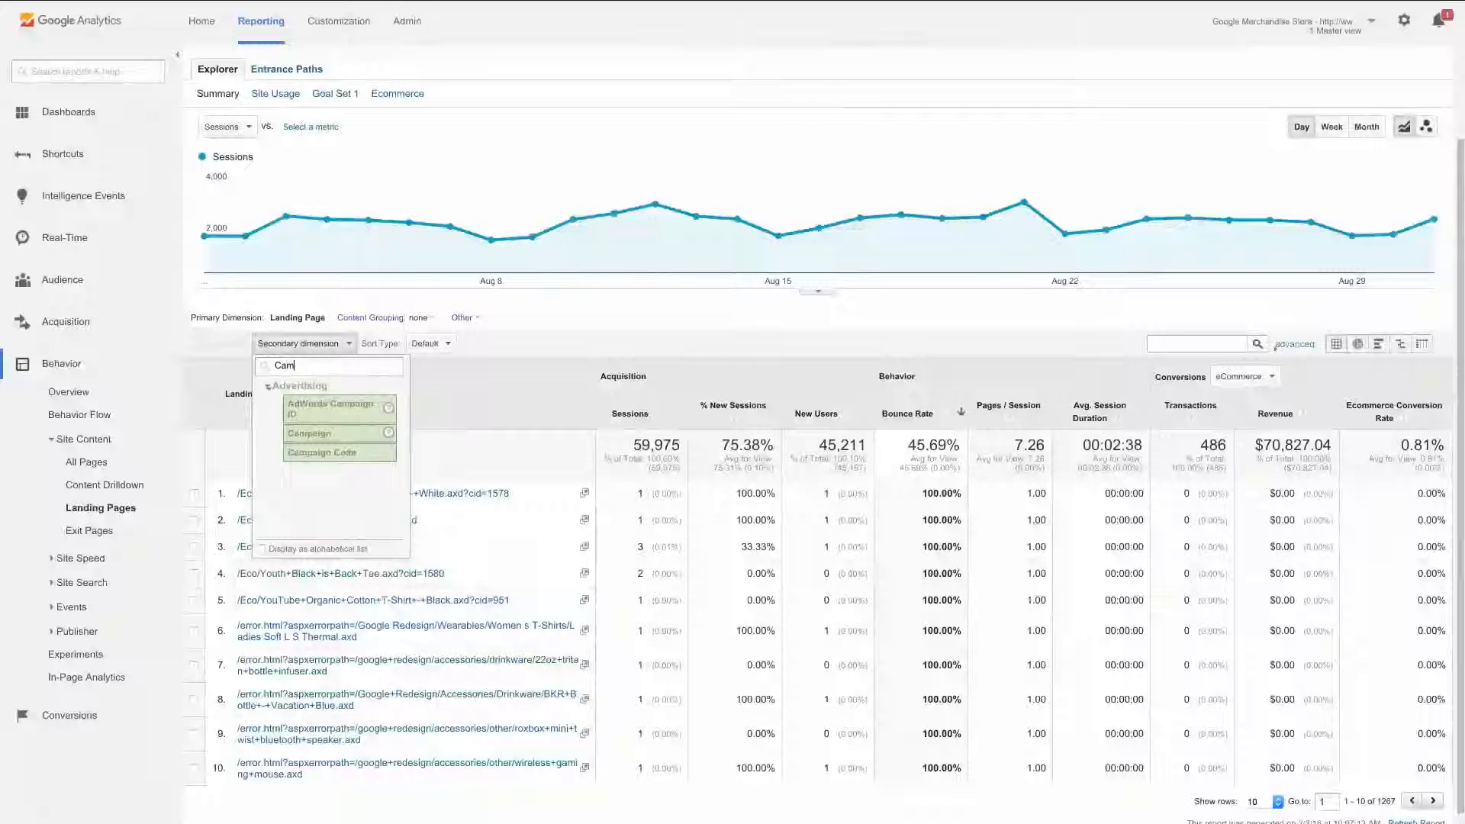
left_click(342, 434)
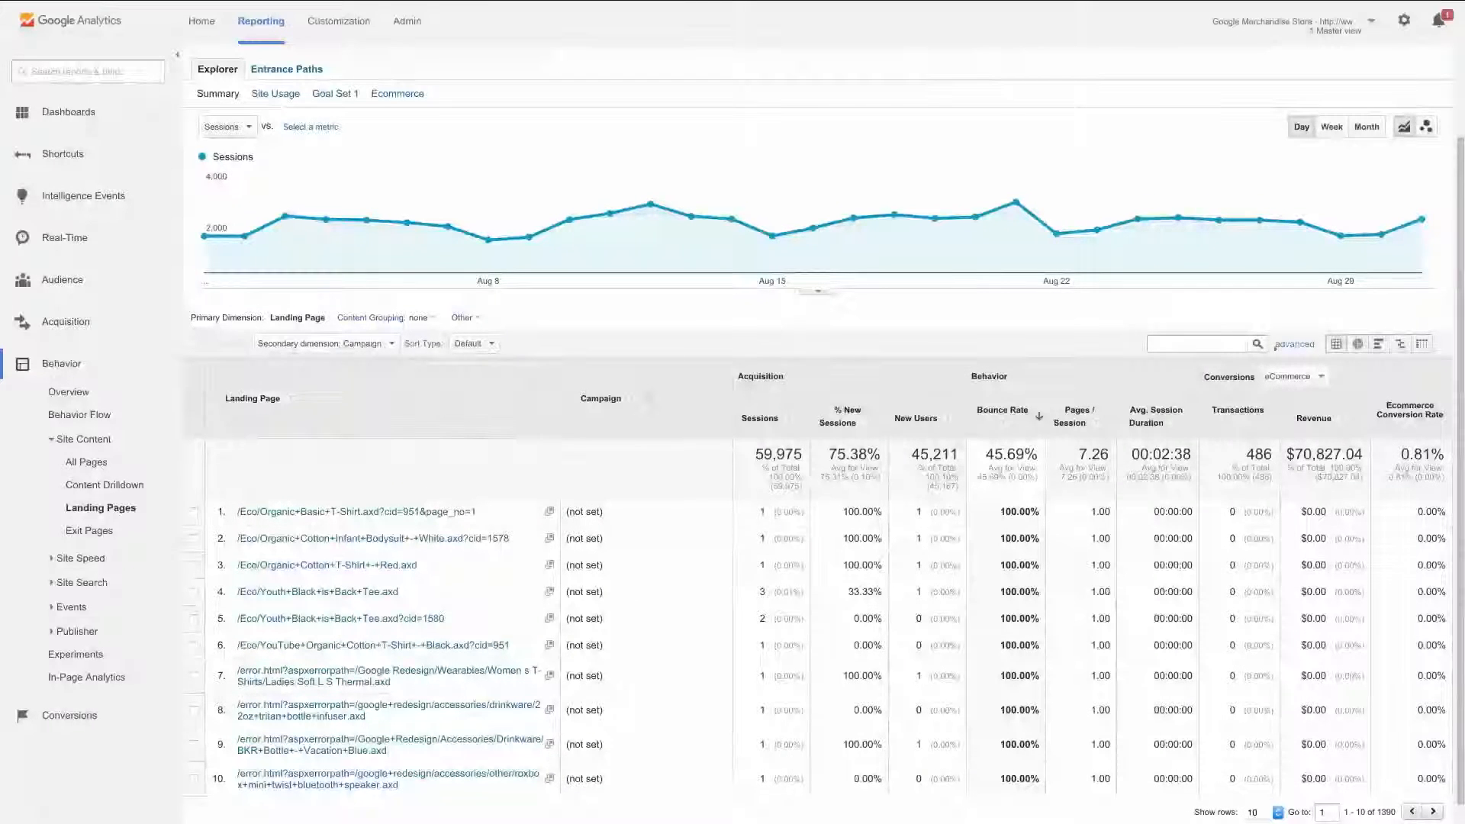
scroll(824, 458, "down", 1)
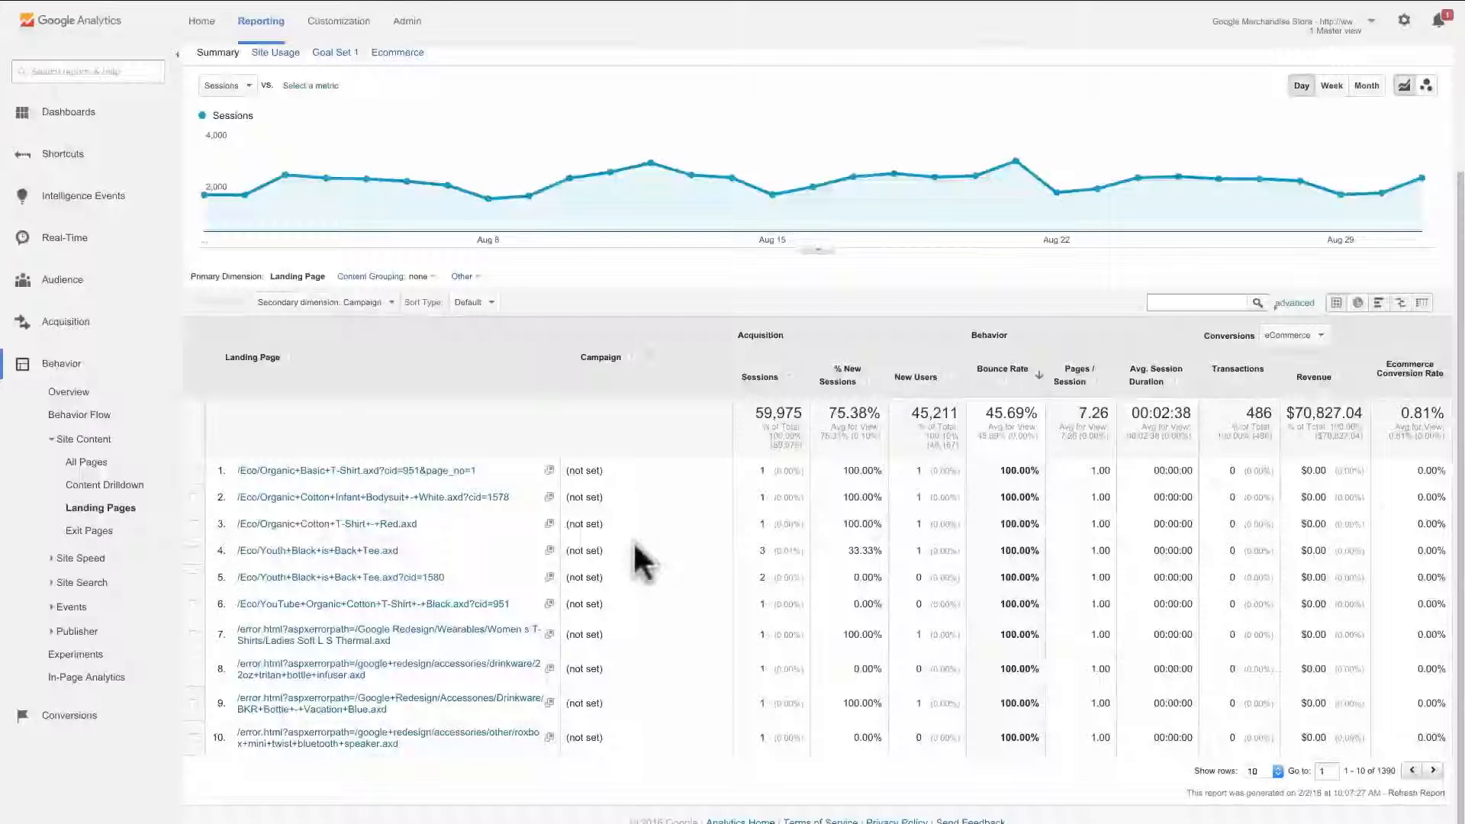
- View the All Campaigns report under Acquisition with Device Category as secondary dimension
left_click(120, 370)
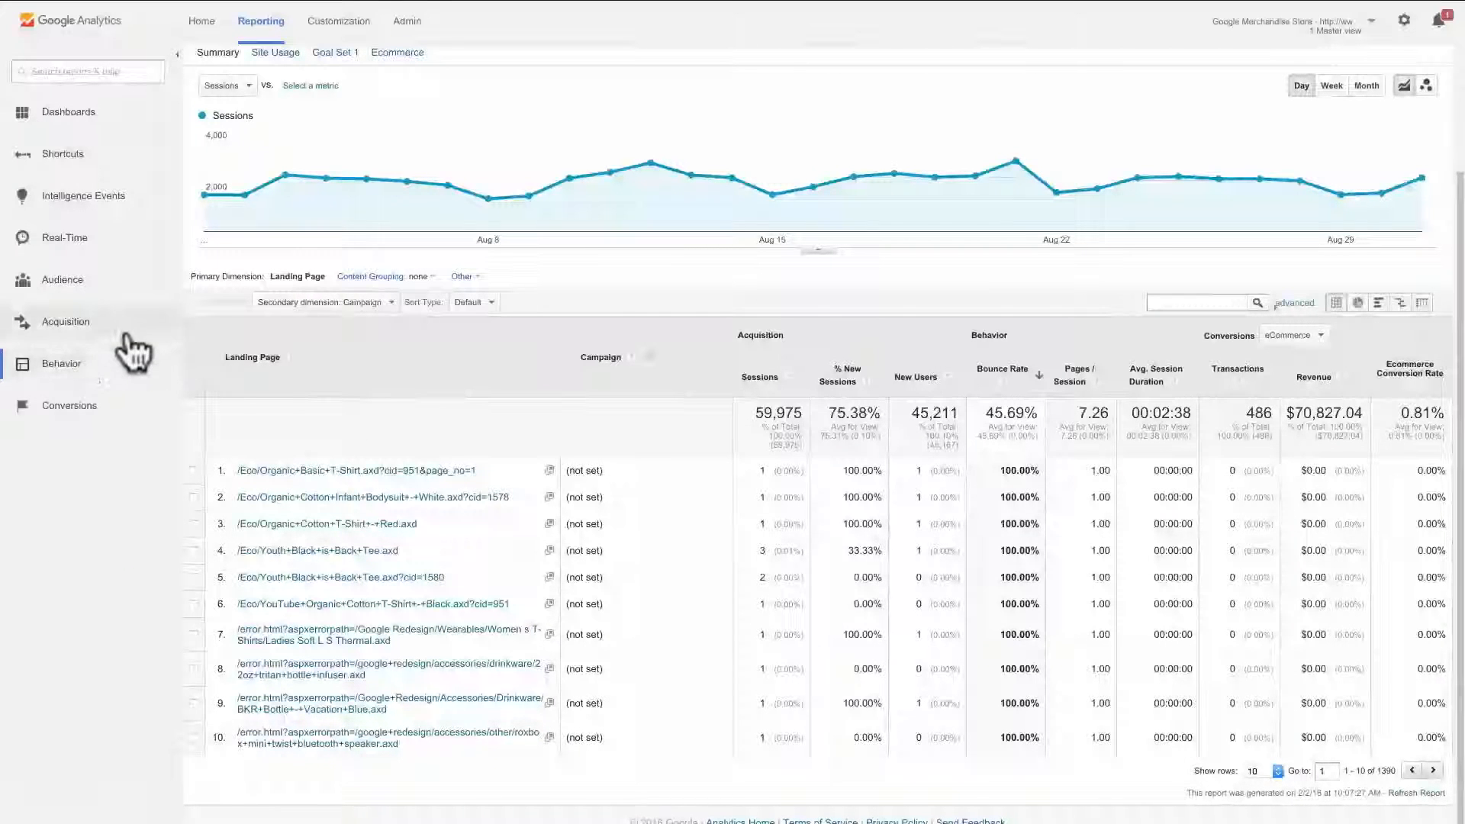
left_click(126, 336)
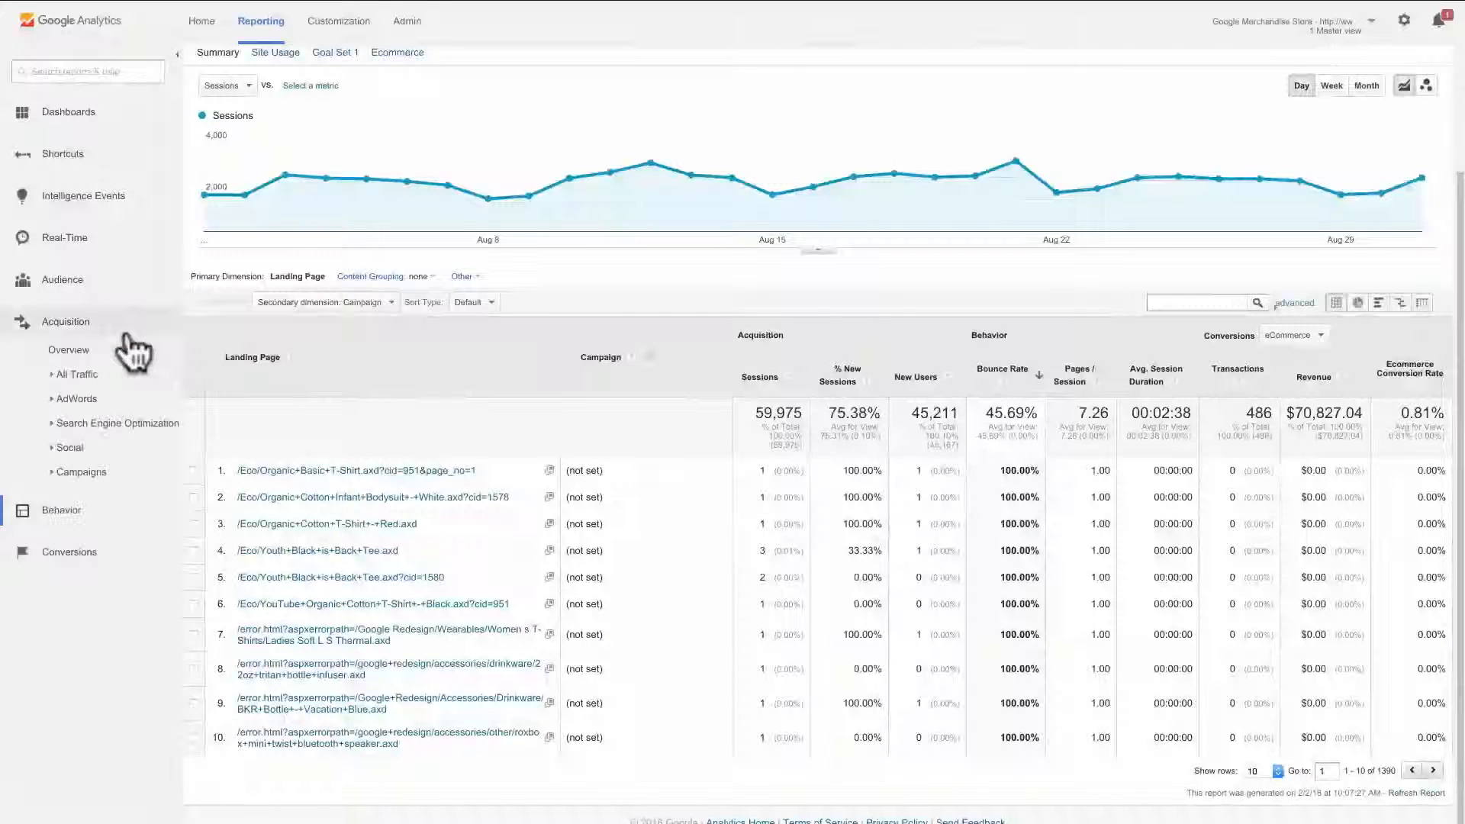
left_click(107, 473)
left_click(114, 496)
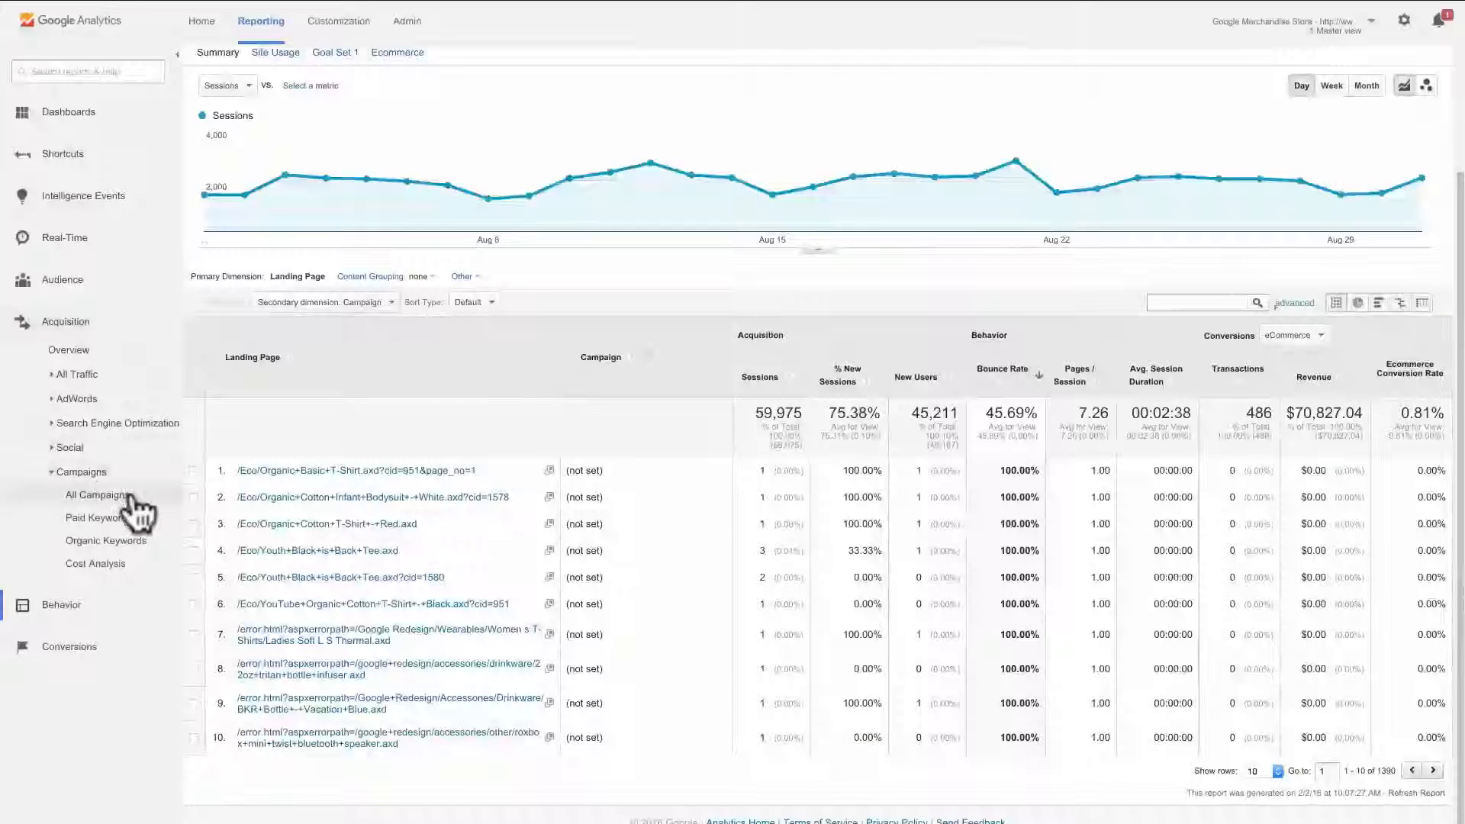
scroll(376, 483, "down", 2)
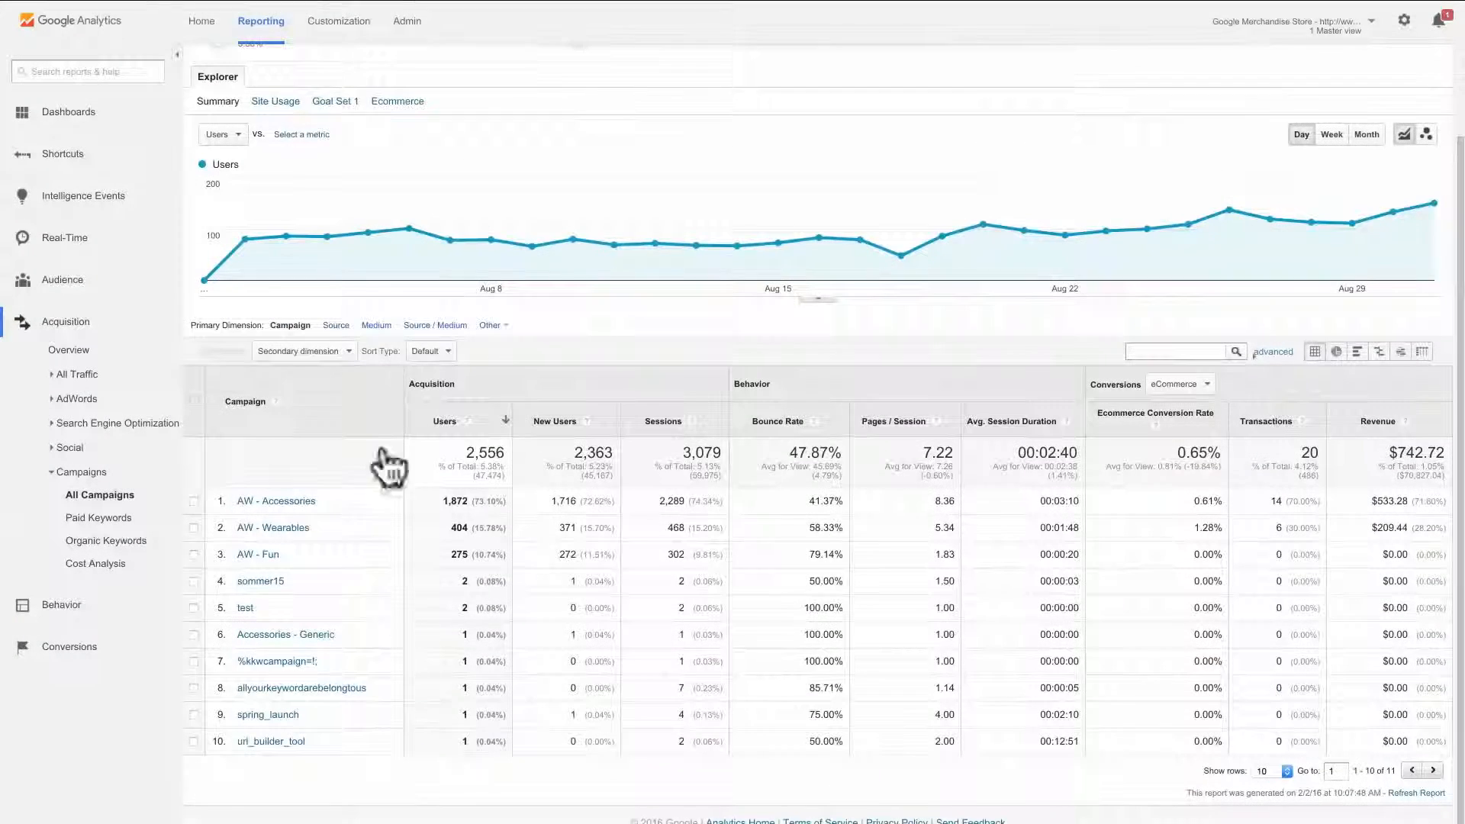
left_click(347, 351)
type("D")
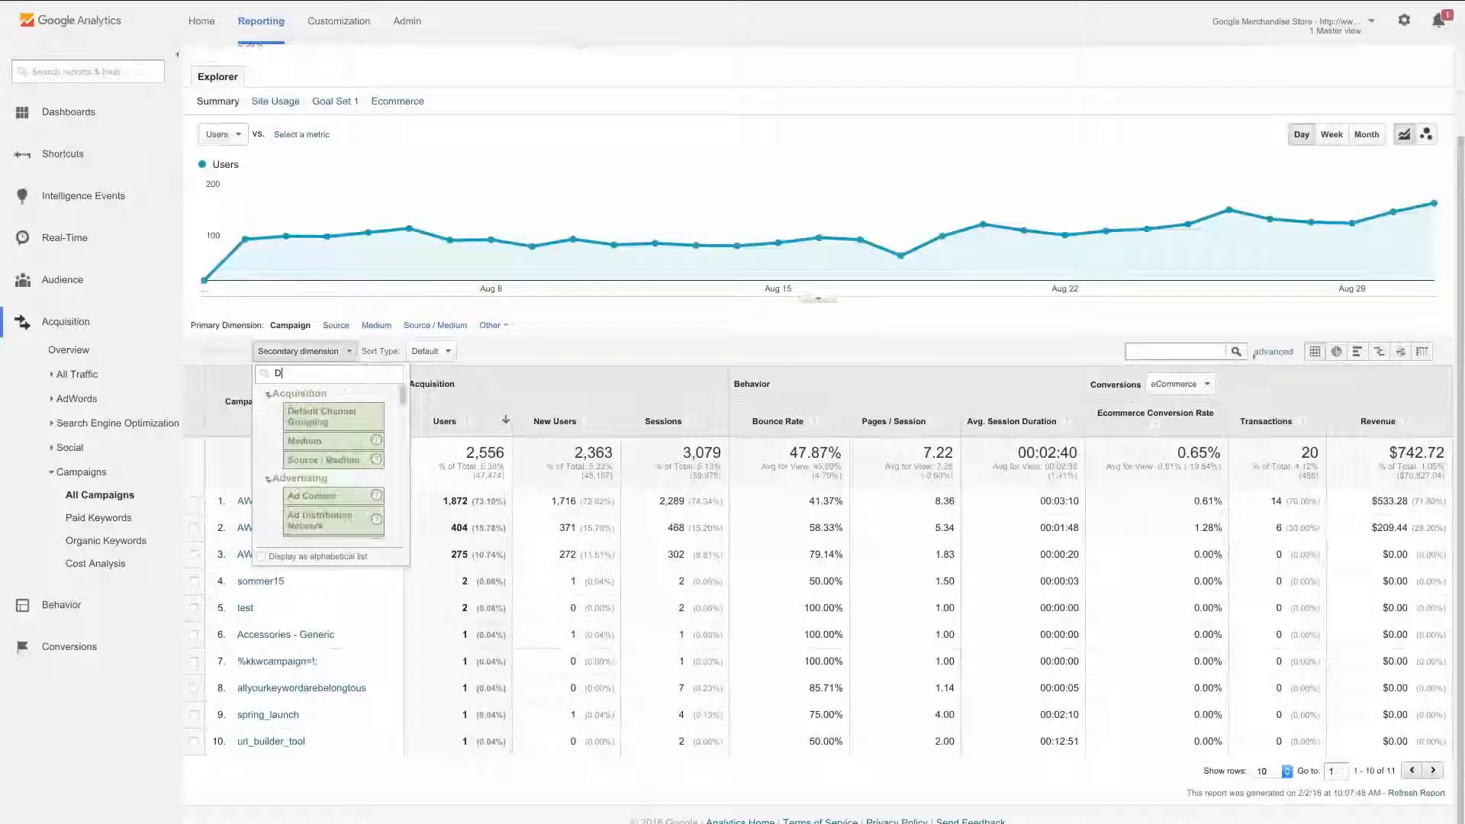
type("evice")
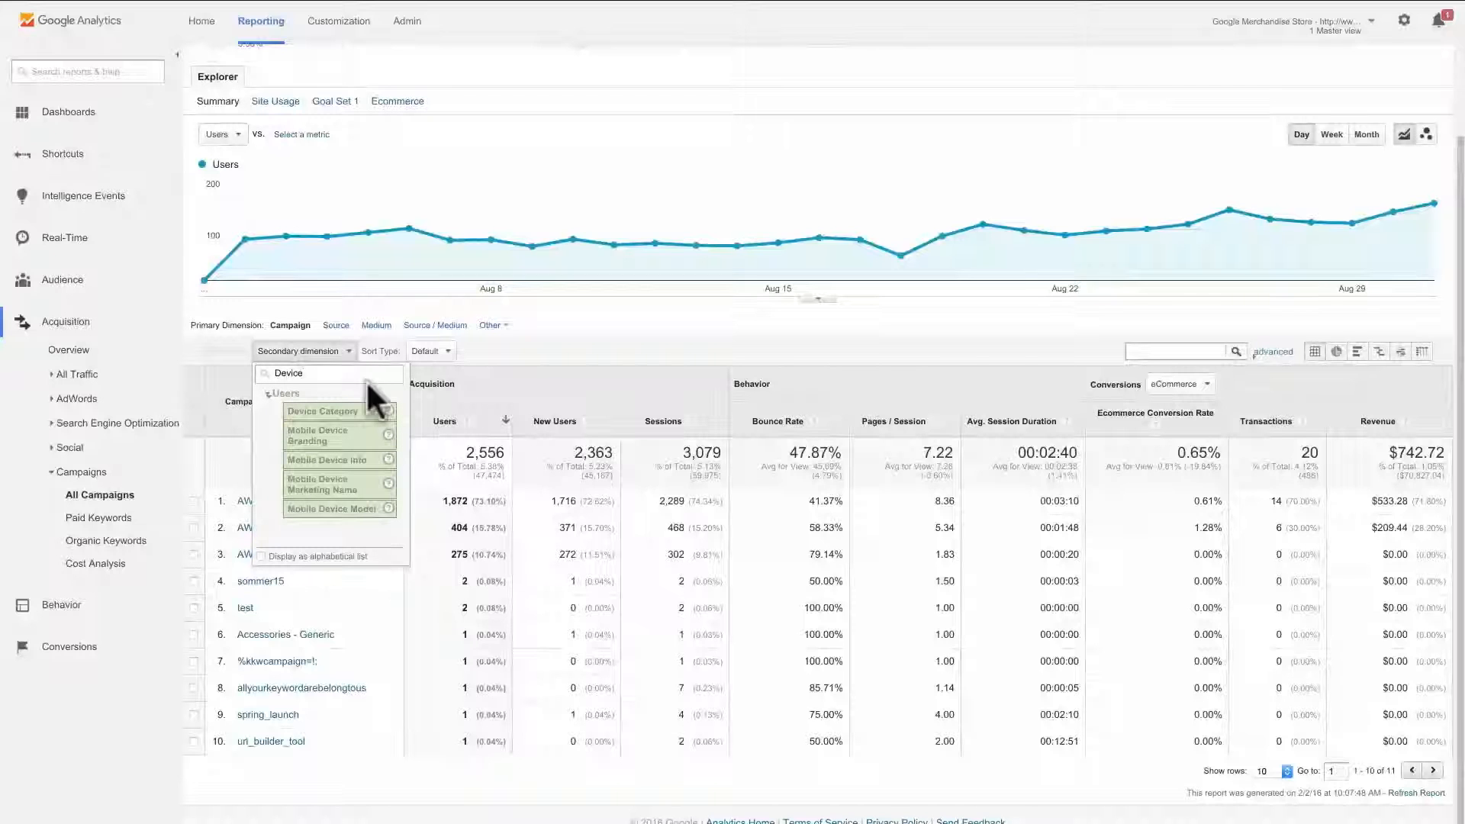
left_click(358, 411)
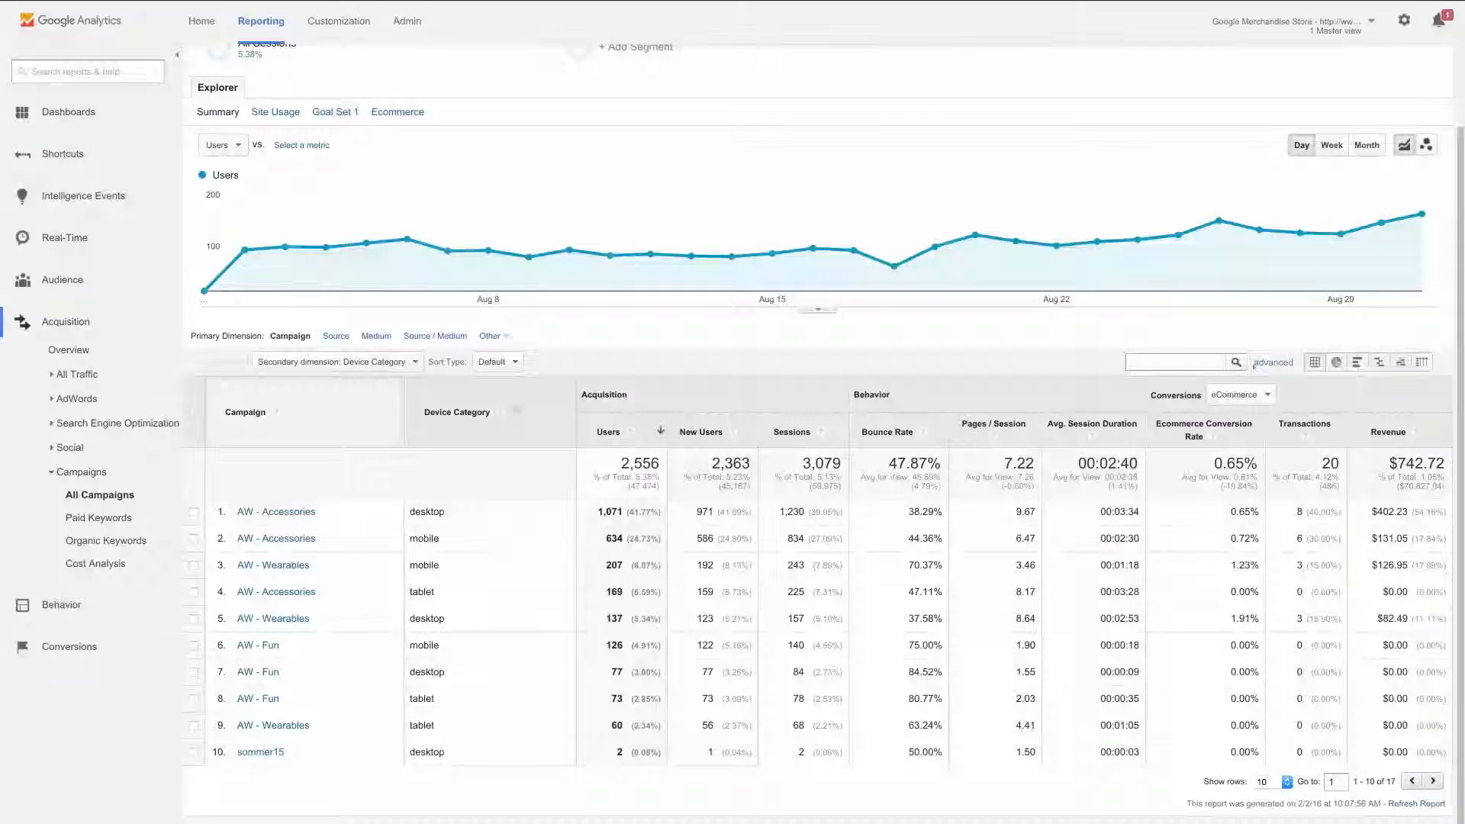
- View the Geo Location report under Audience and show Goal 1: Purchase Completed as the conversions in its country table
left_click(120, 324)
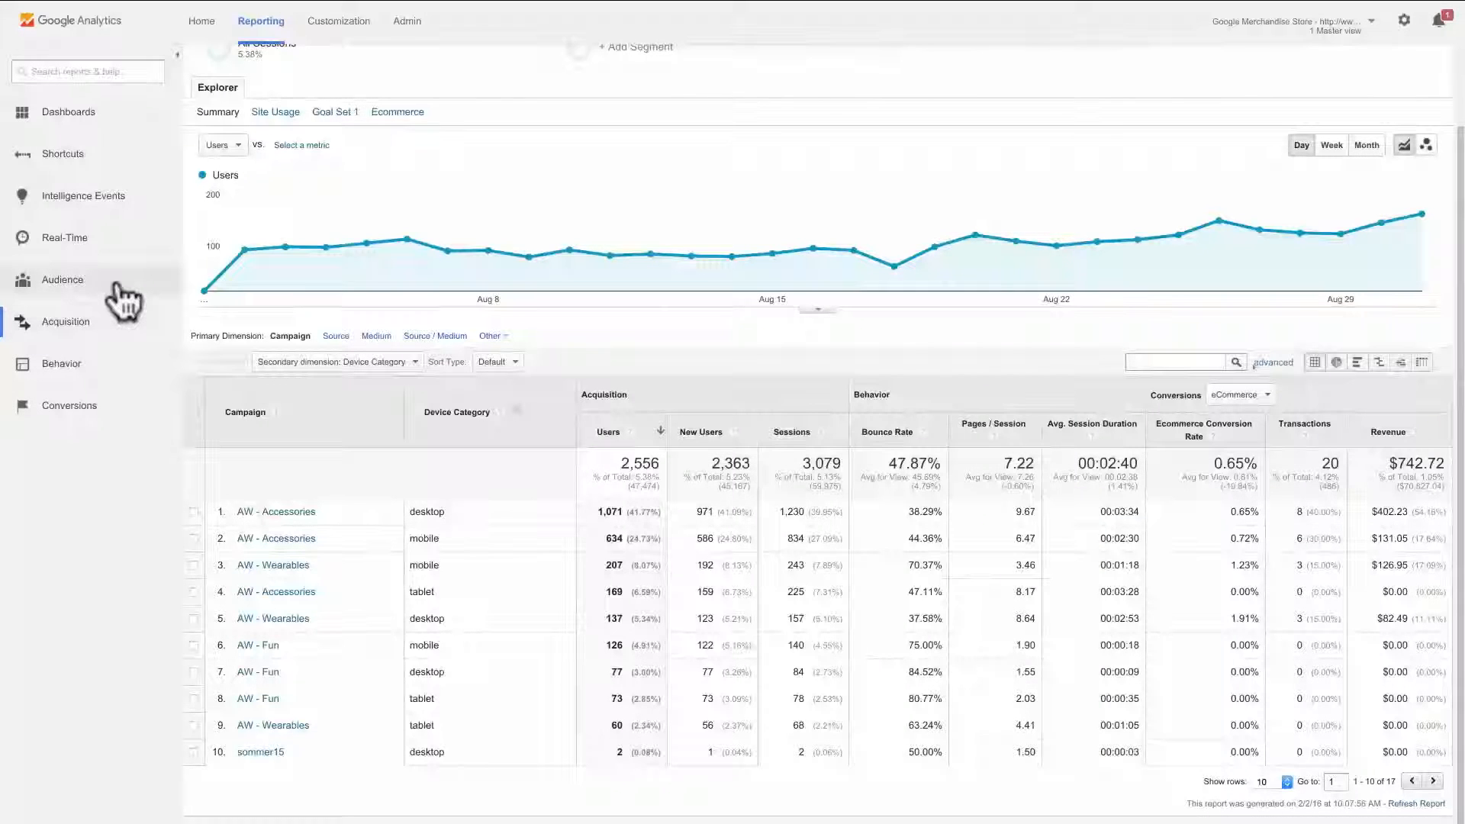
left_click(117, 289)
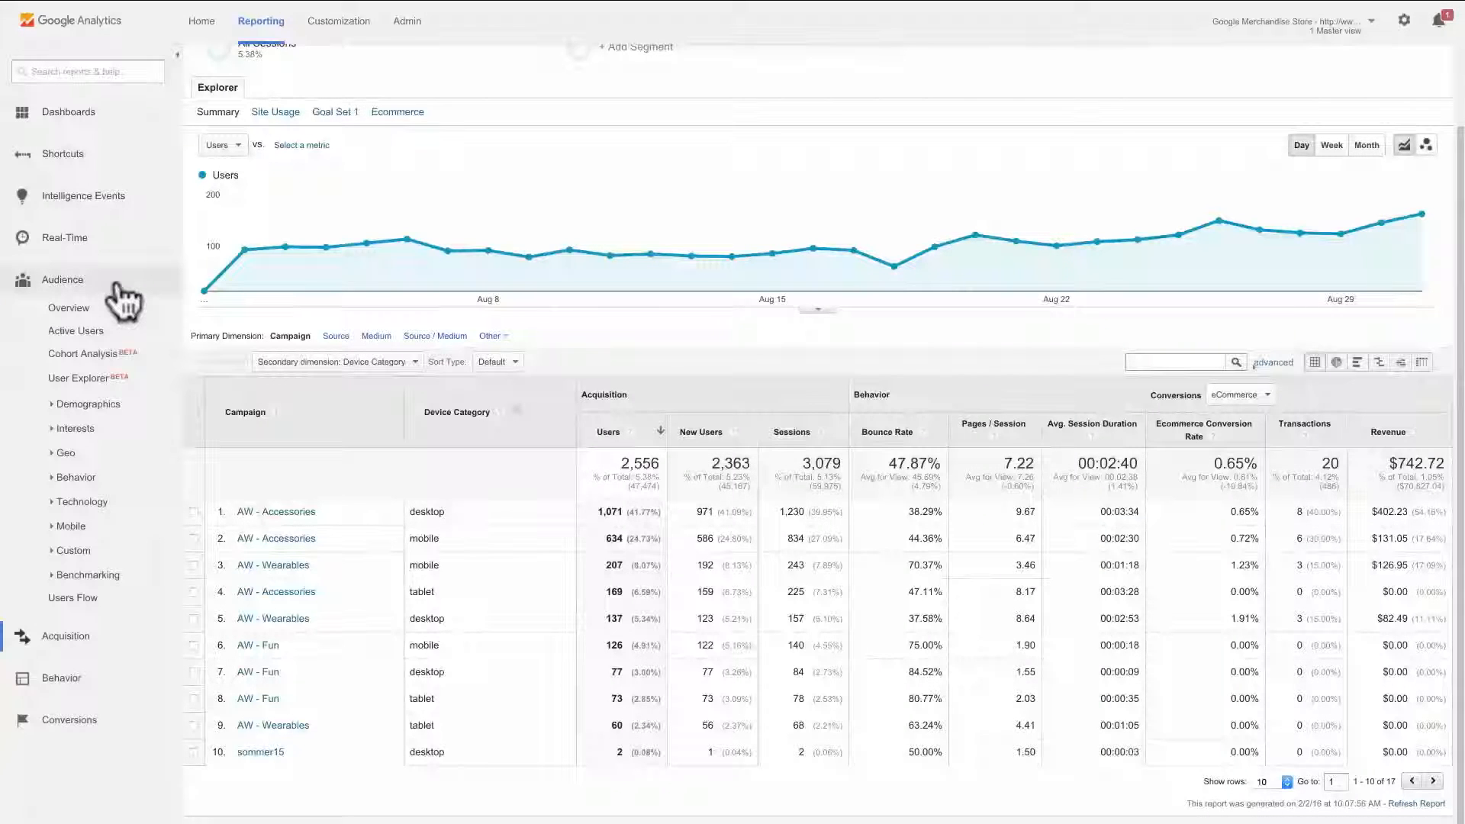
left_click(92, 455)
left_click(90, 499)
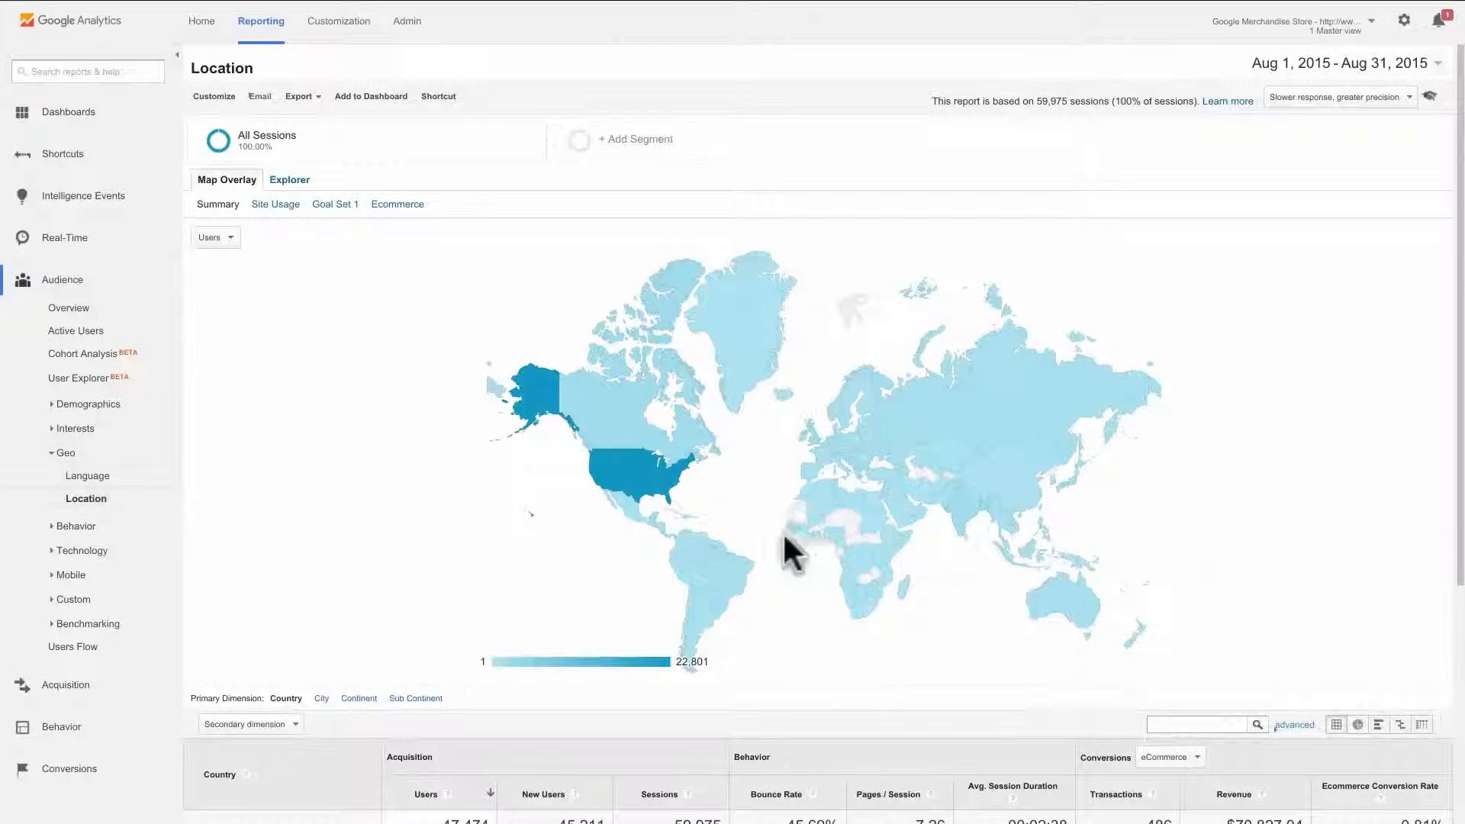
scroll(1329, 565, "down", 5)
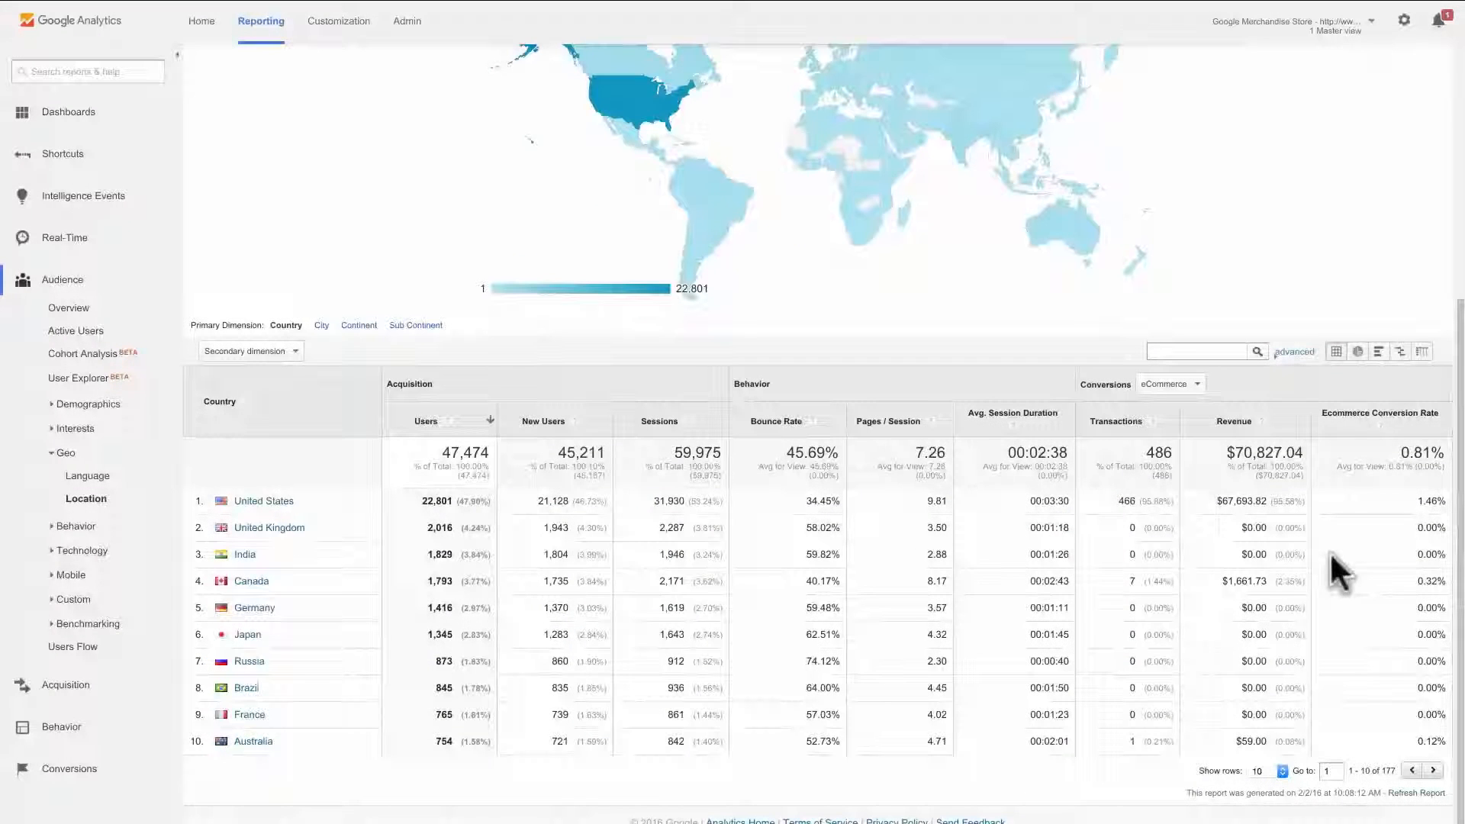
left_click(1181, 385)
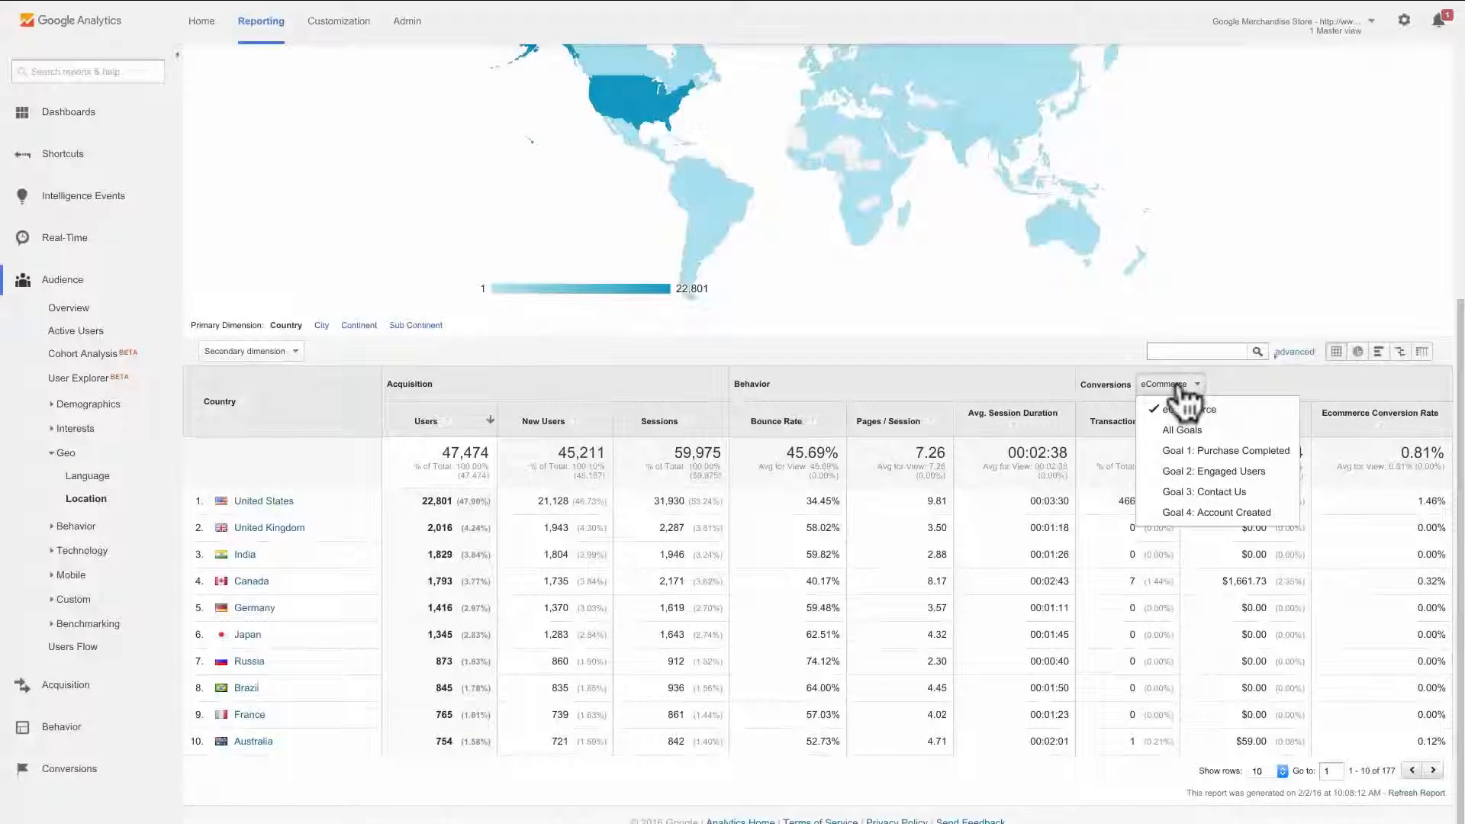
left_click(1195, 450)
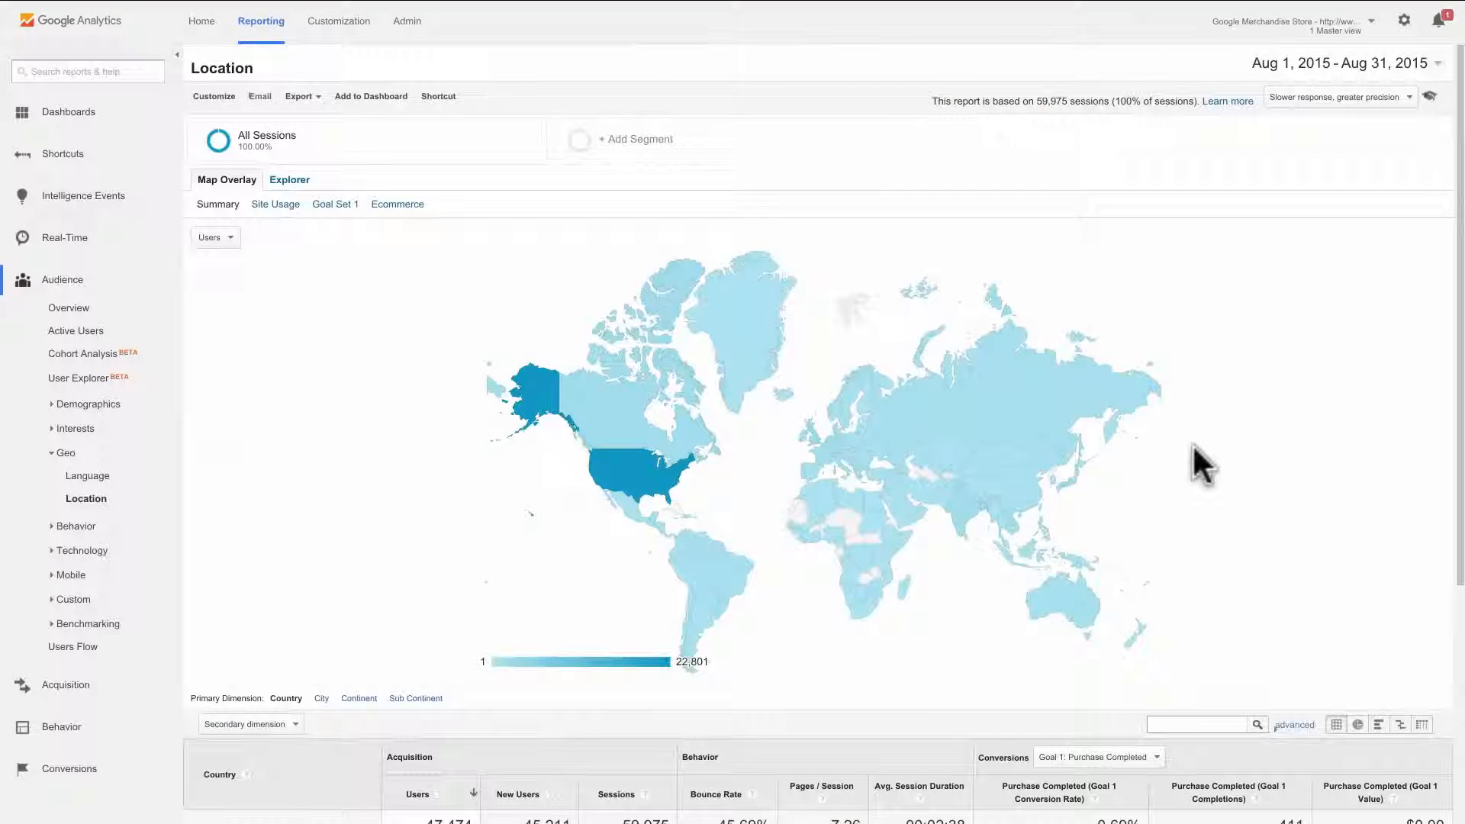
scroll(1195, 458, "down", 5)
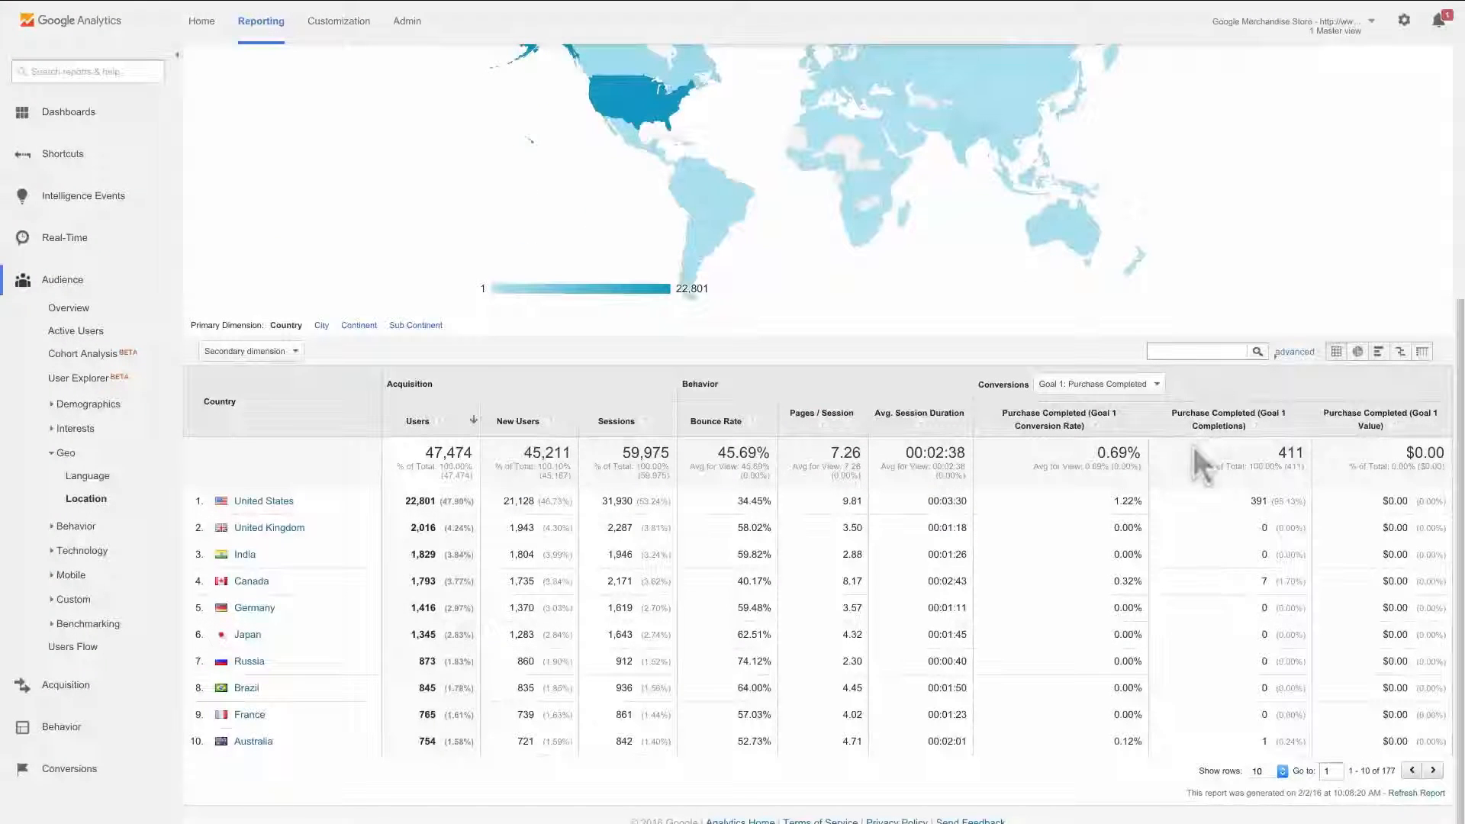